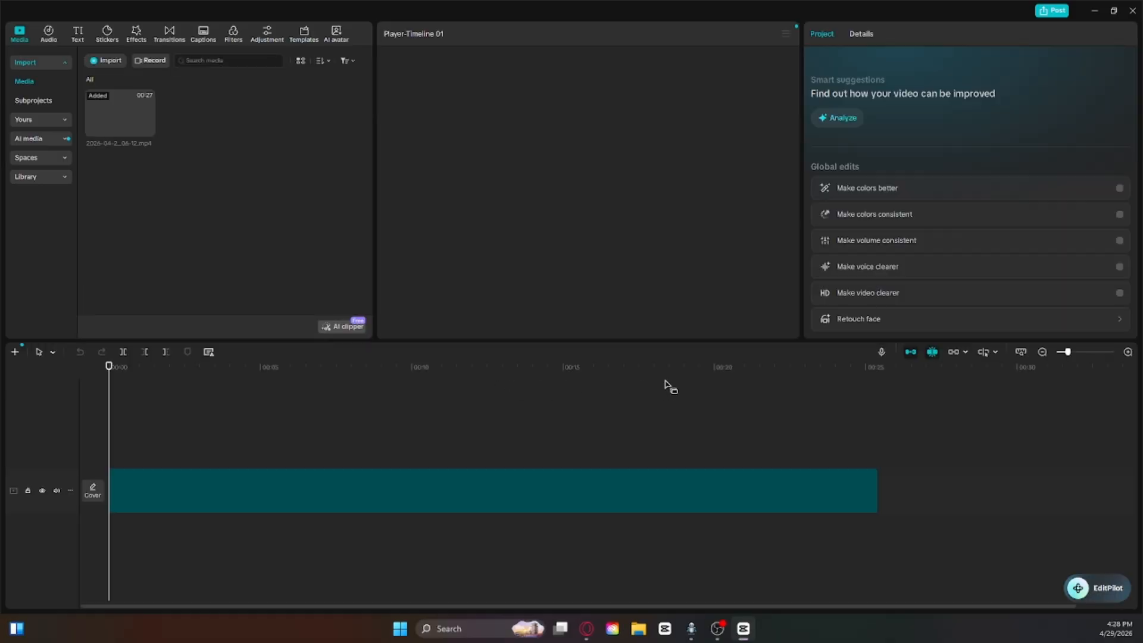
Step: Play the finished edit full screen from the beginning to the end and return to the editor
click(786, 327)
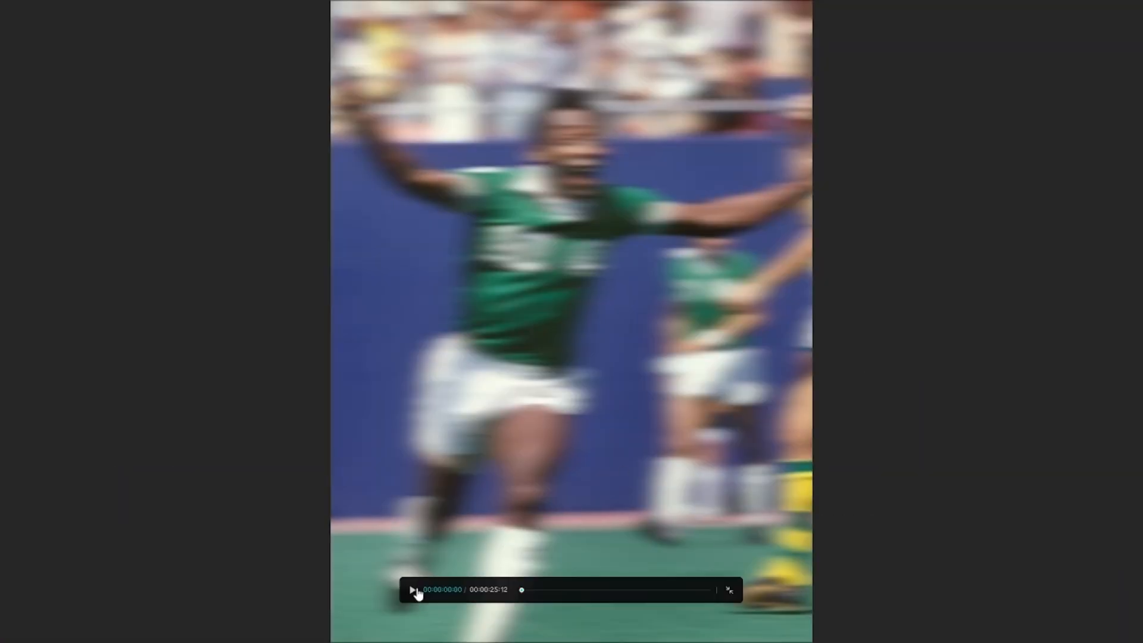
click(413, 590)
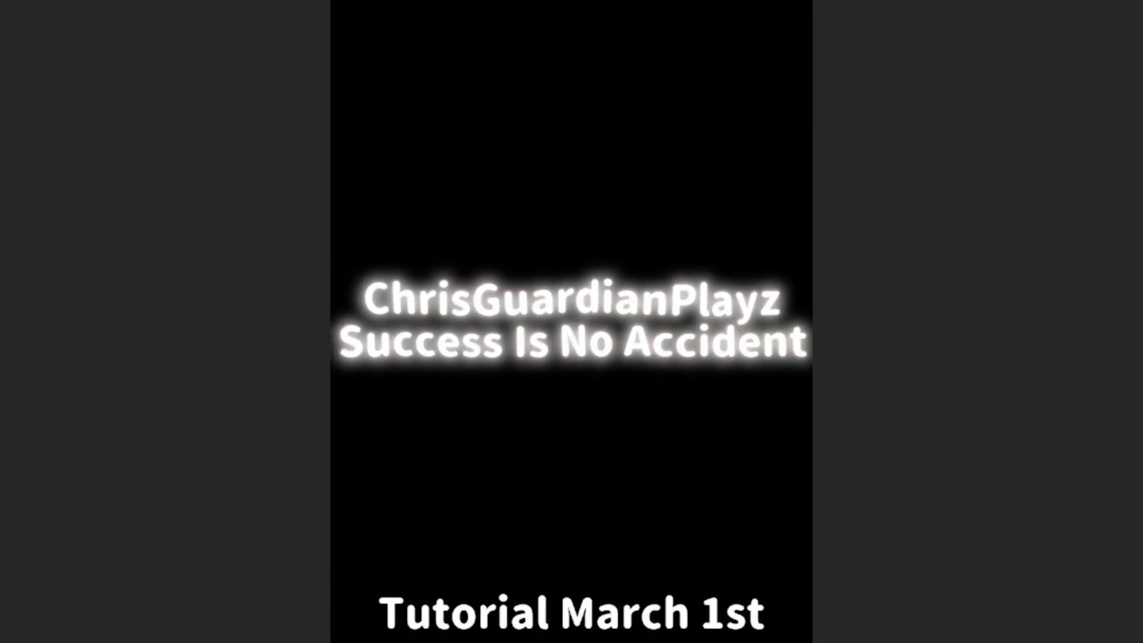
click(732, 591)
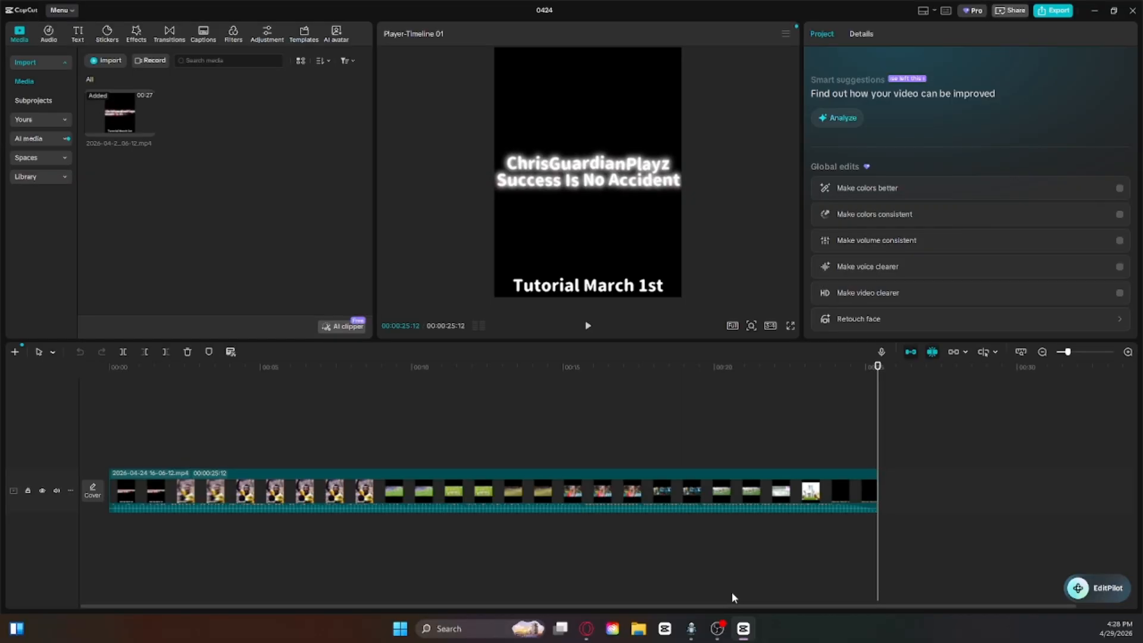
Step: Close the current project and open project 0408
click(1133, 10)
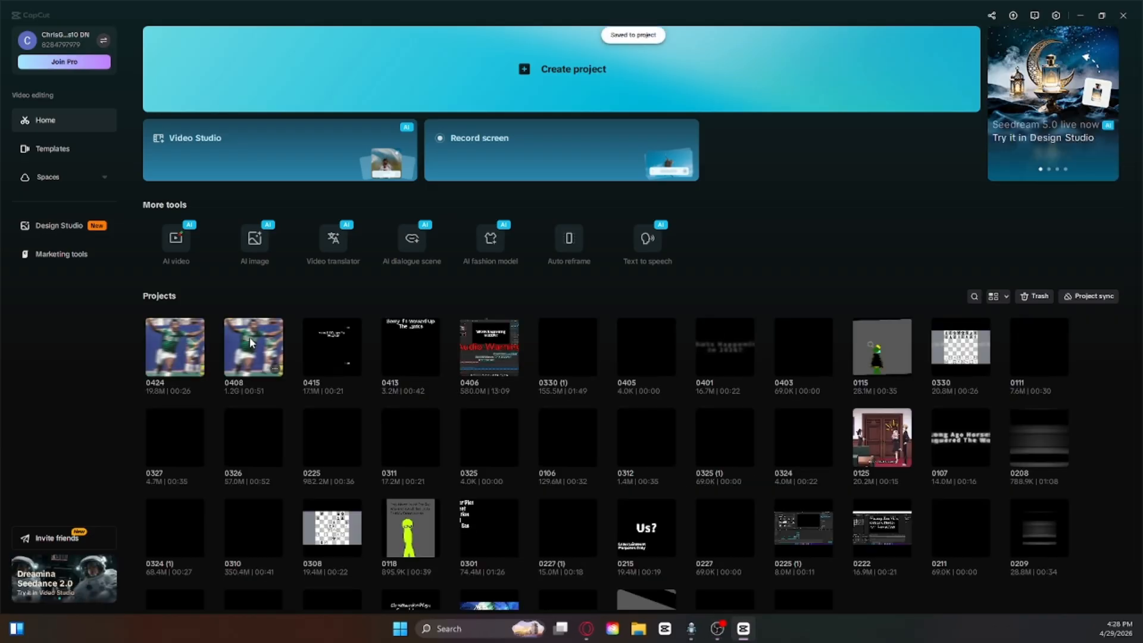
click(249, 337)
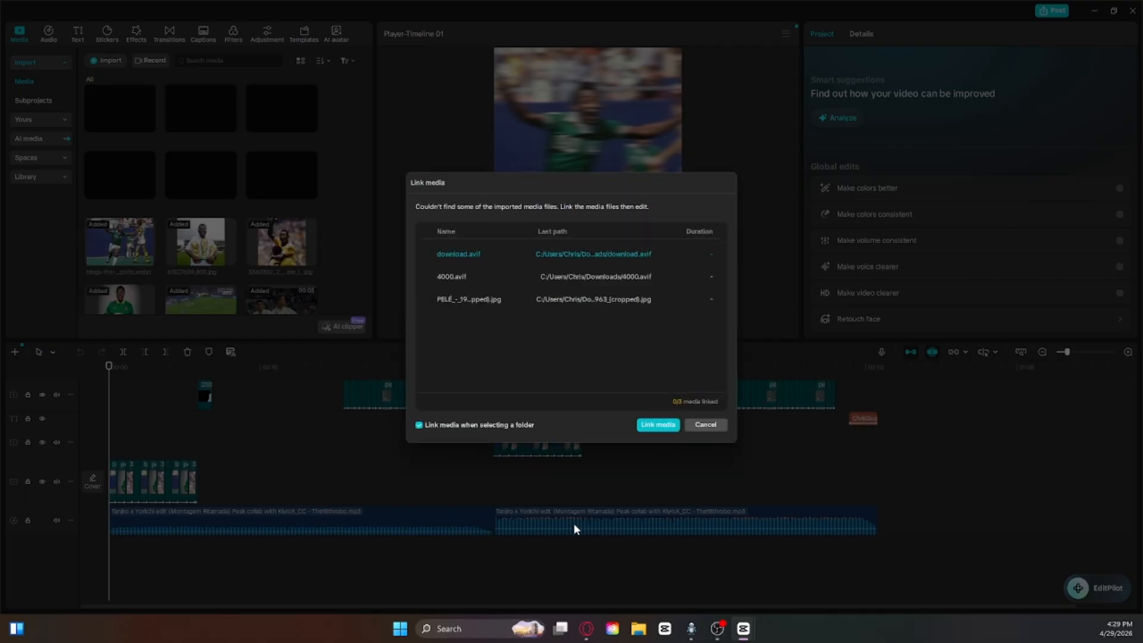
click(706, 424)
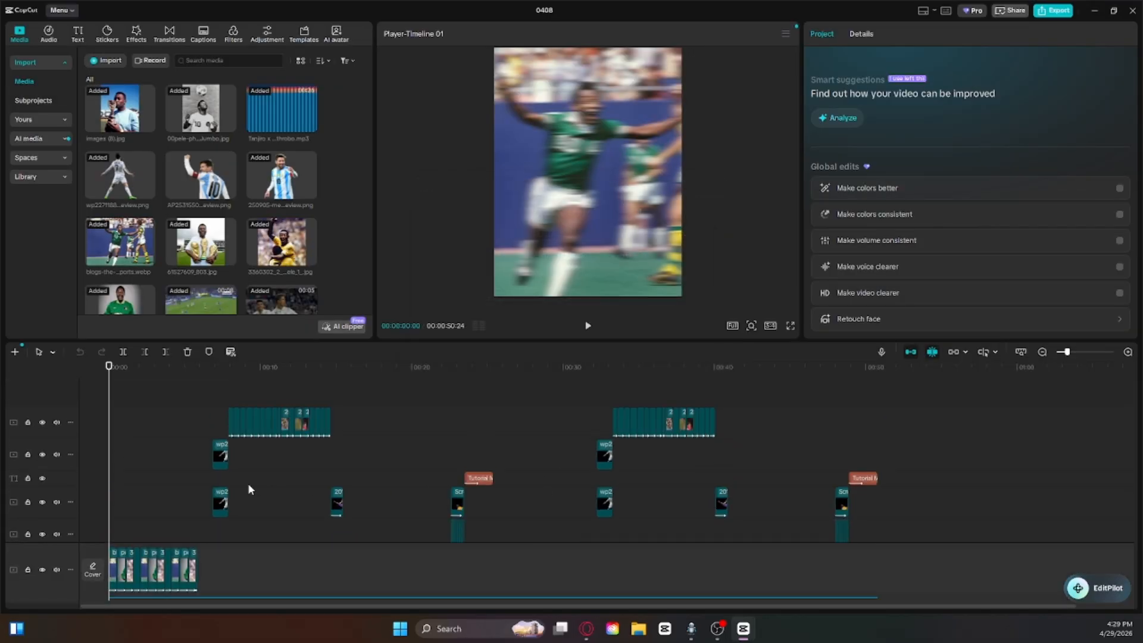
click(221, 503)
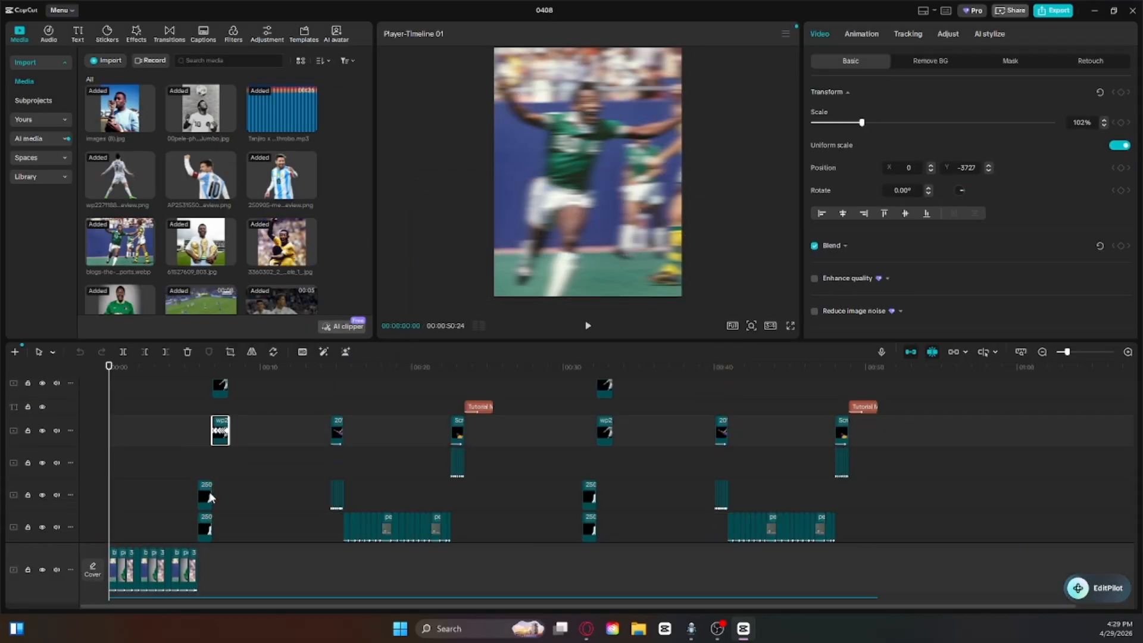
click(247, 475)
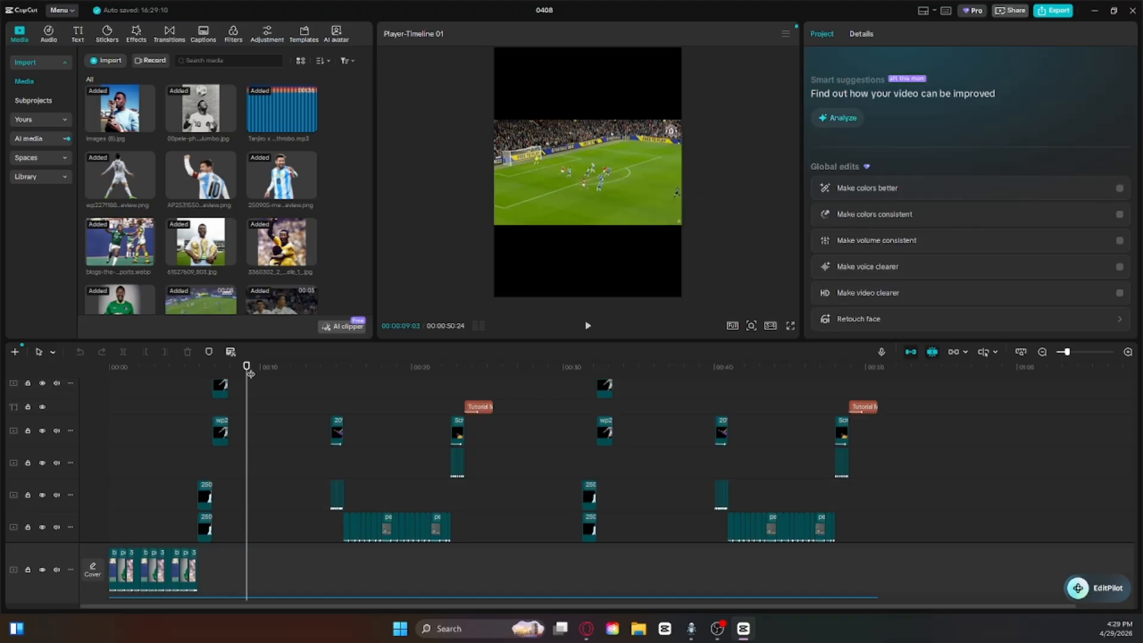
drag(250, 374, 212, 383)
Step: Select all clips, titles and music on every track and move them about 43 seconds later, leaving the start of the timeline empty
scroll(258, 502, down, 3)
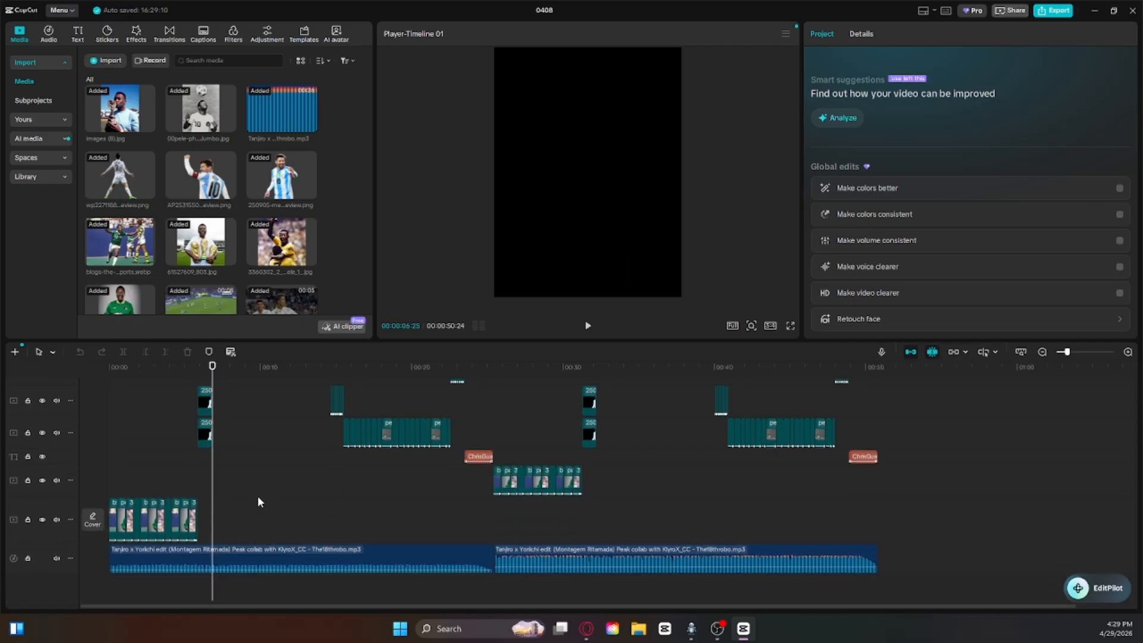
drag(981, 588, 98, 241)
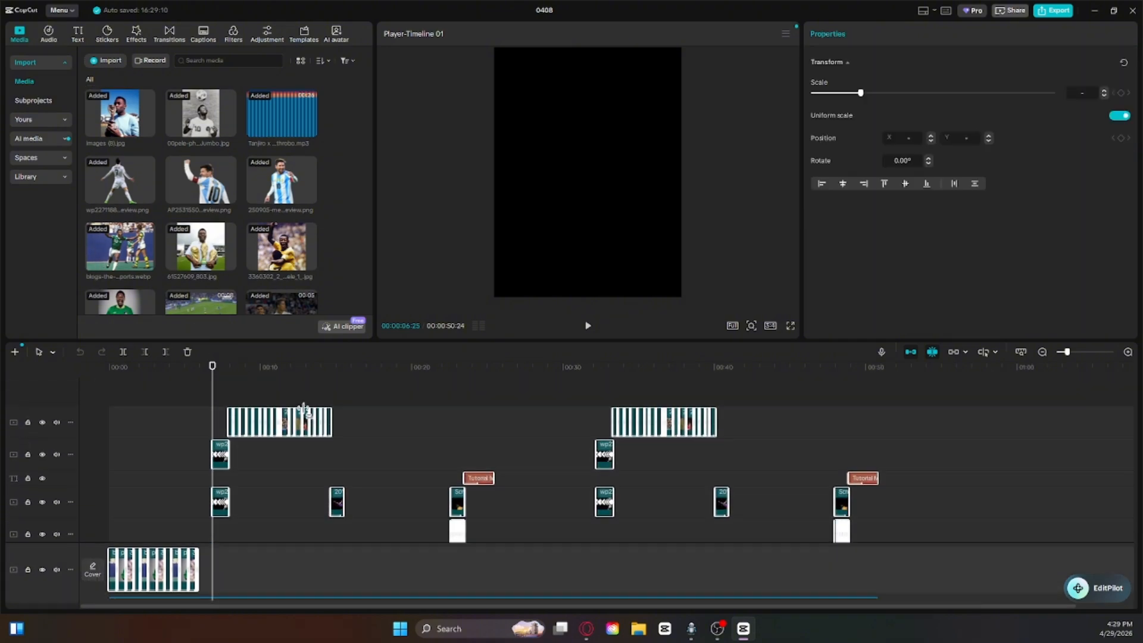
scroll(477, 507, down, 3)
scroll(476, 508, down, 1)
drag(529, 546, 1142, 506)
click(502, 424)
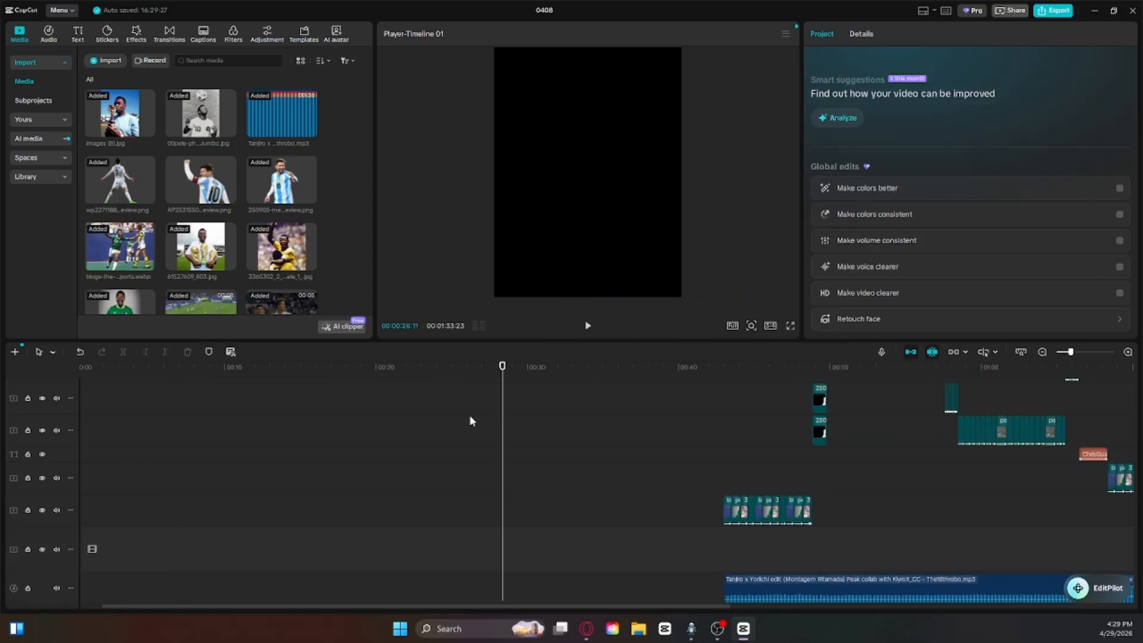
Step: Browse the imported media and return the playhead to the start of the timeline
scroll(199, 204, down, 1)
scroll(200, 204, down, 1)
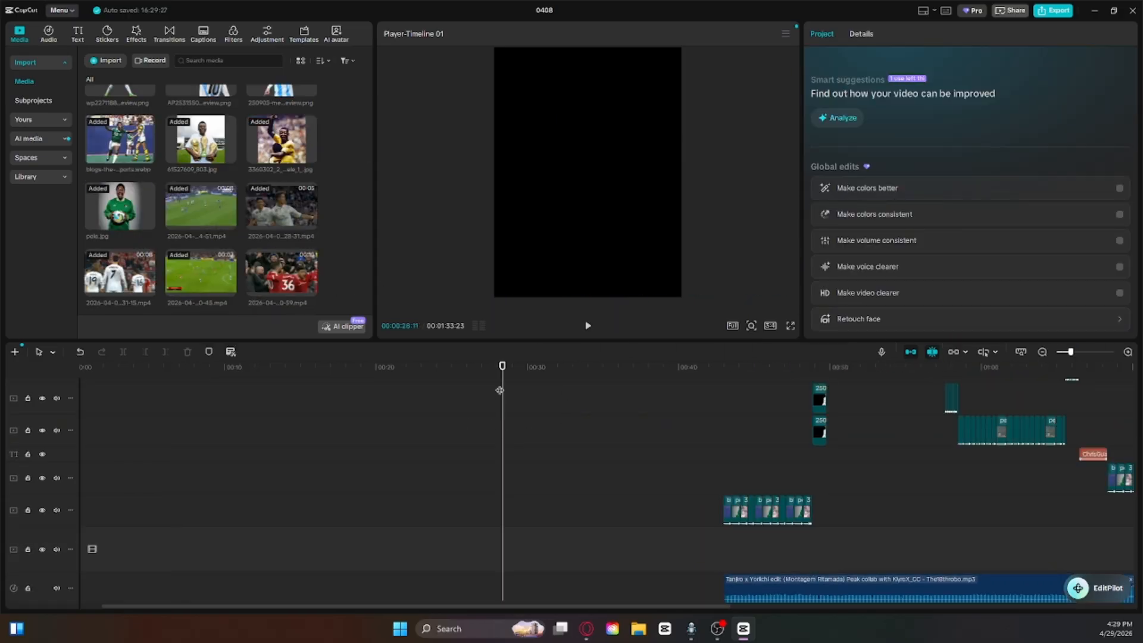
drag(500, 390, 457, 393)
key(Home)
scroll(458, 424, down, 1)
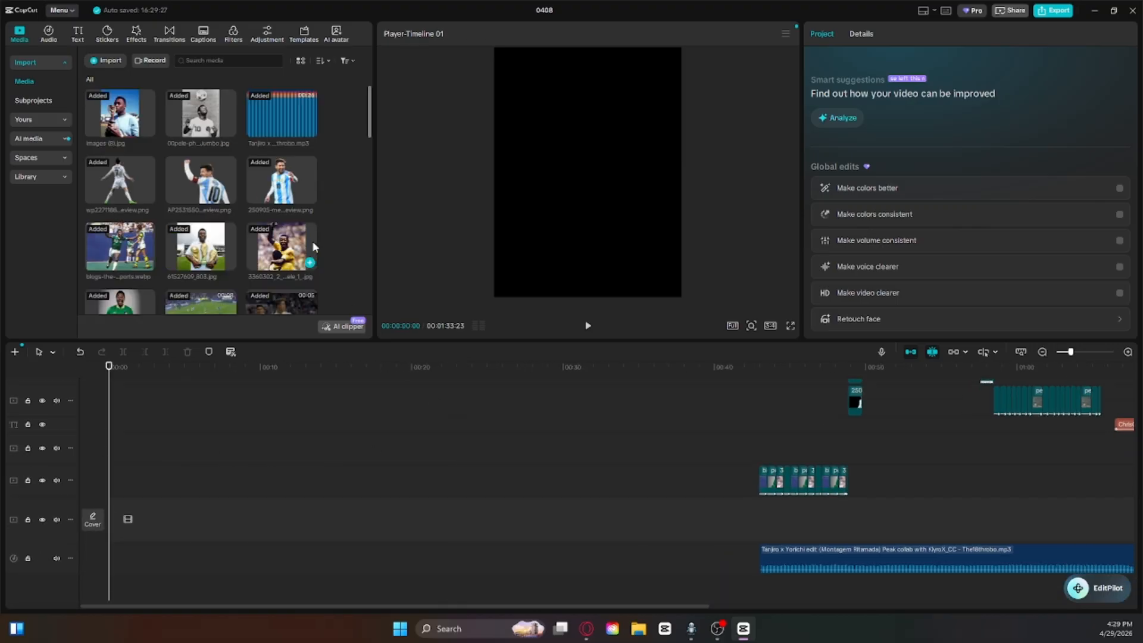
scroll(315, 247, up, 2)
Step: Switch to the Opera browser and open the Y2mate YouTube downloader in a new tab
mouse_move(587, 628)
click(539, 597)
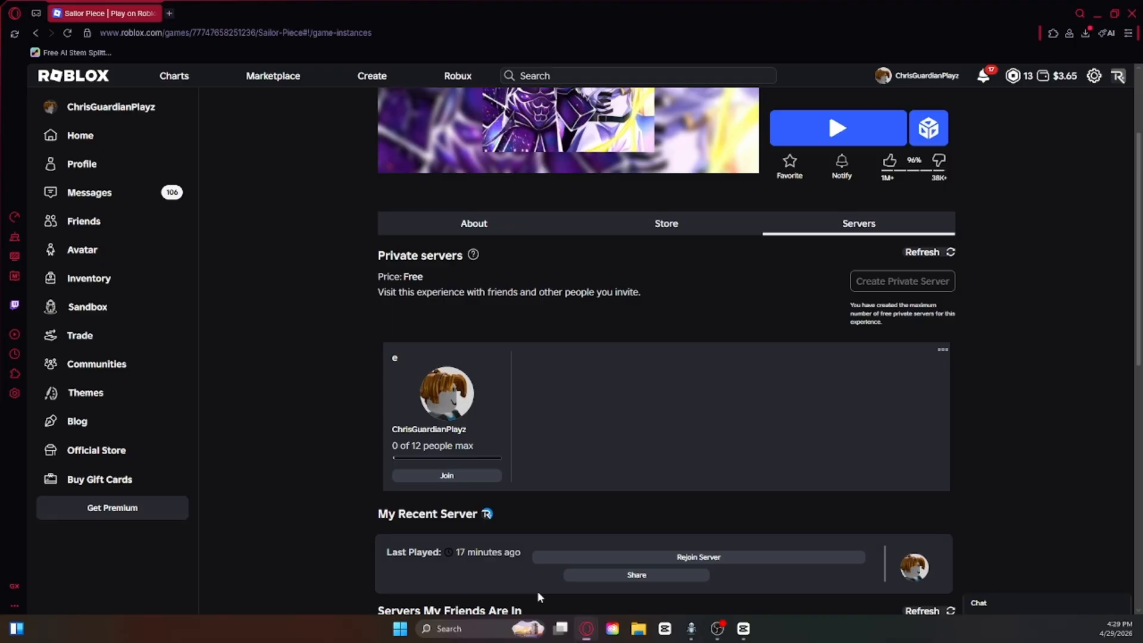
click(169, 13)
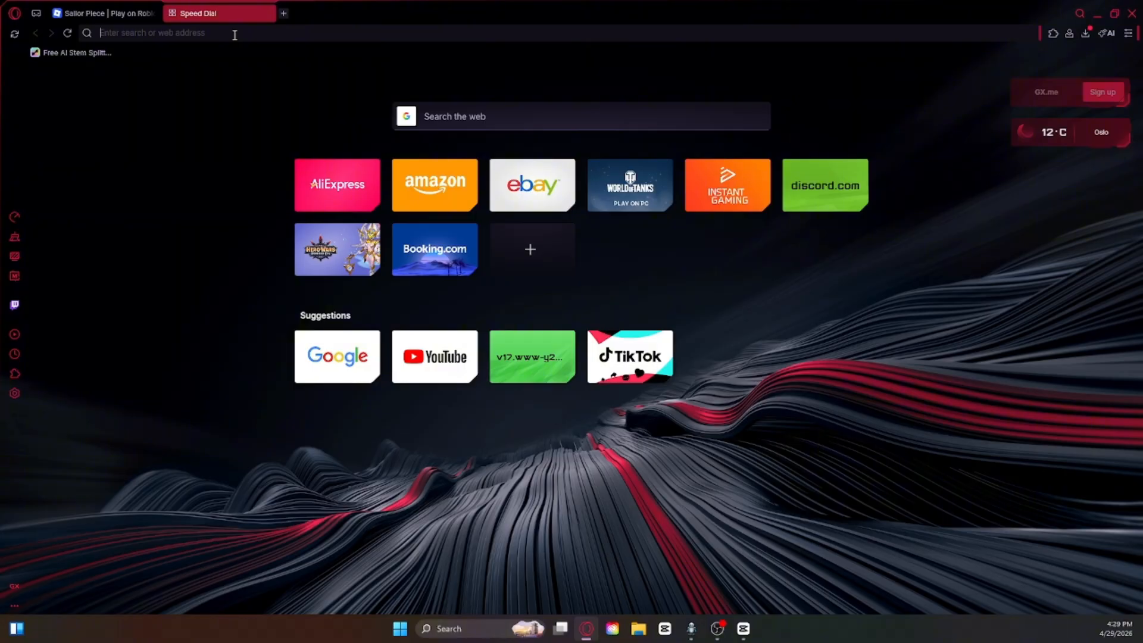
text(y2mate)
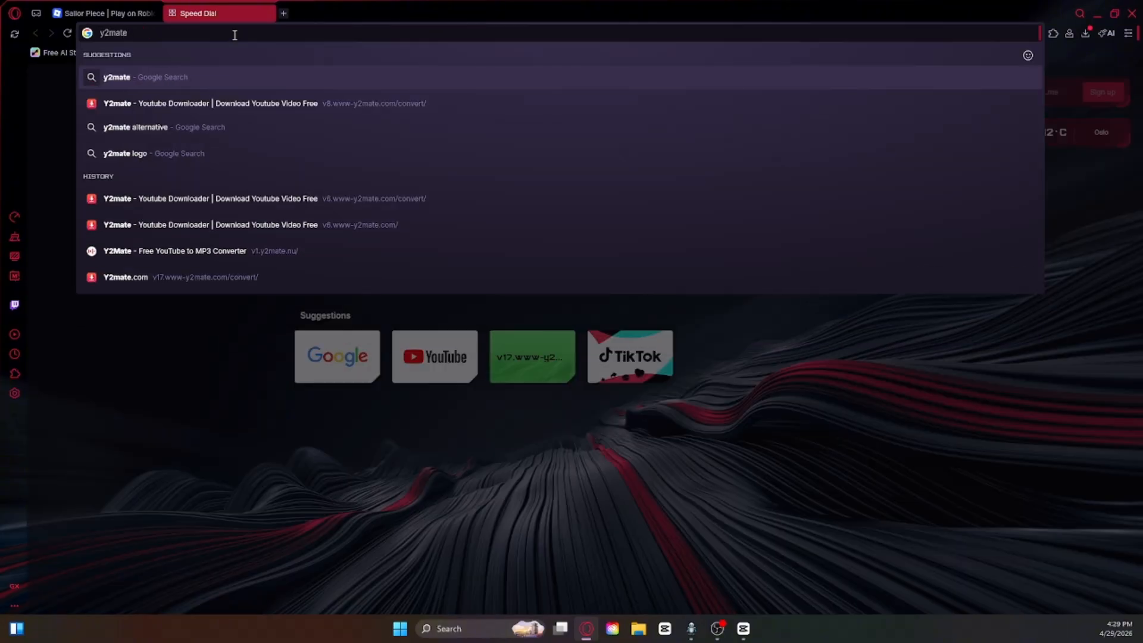
click(256, 102)
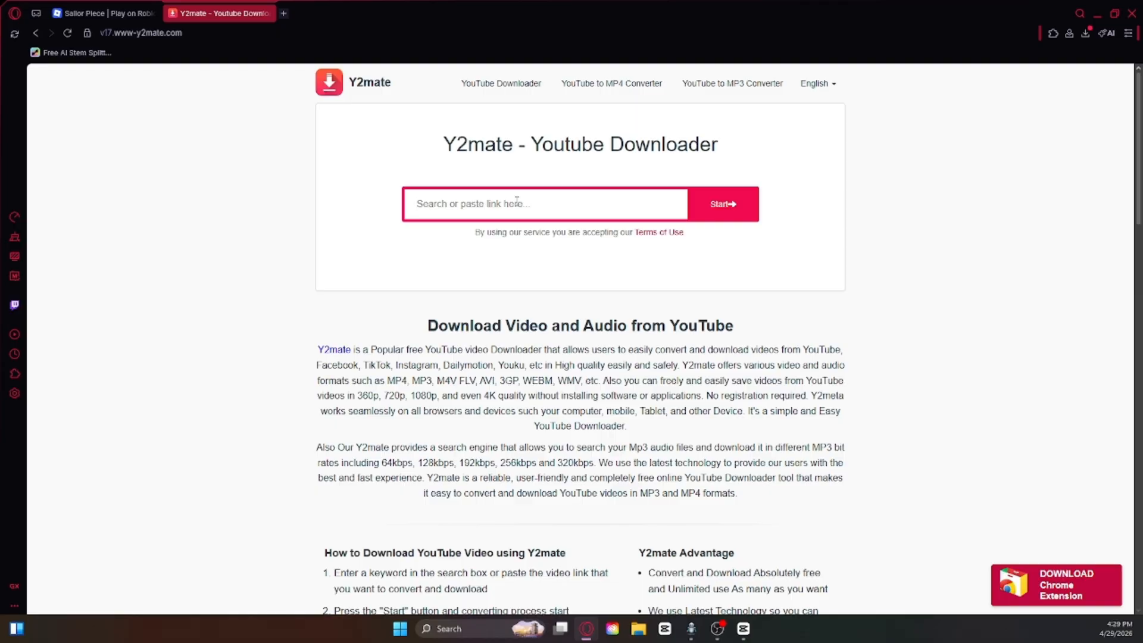
Step: Paste the song video's link into the downloader and look through its audio, video and other download formats
text(https://www.youtube.com/shorts/YFFREGml21M)
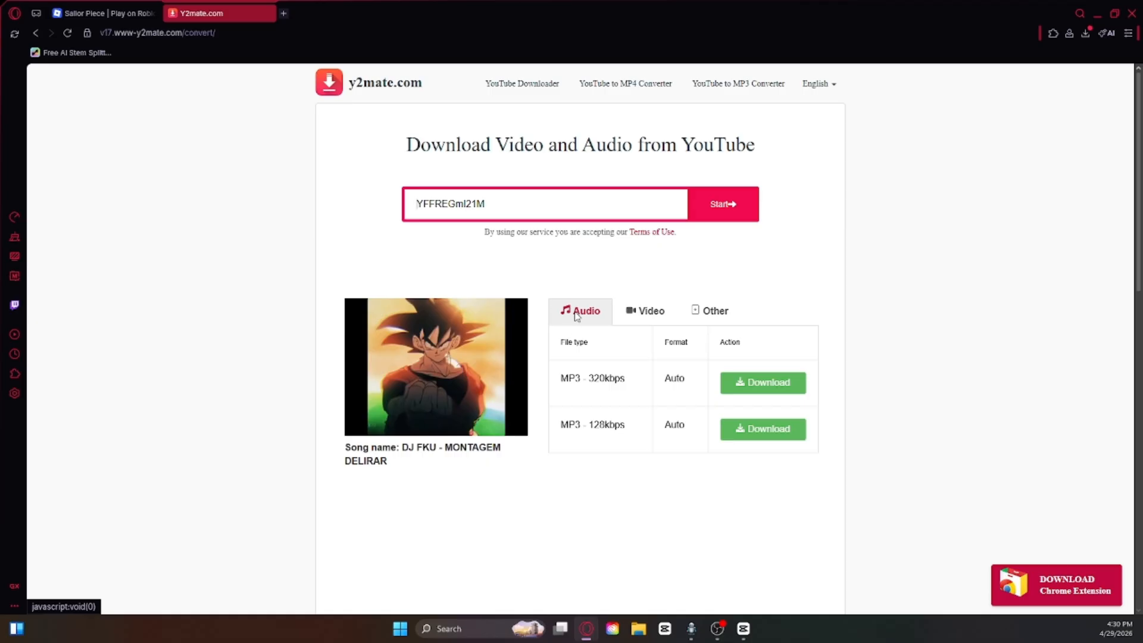
click(692, 315)
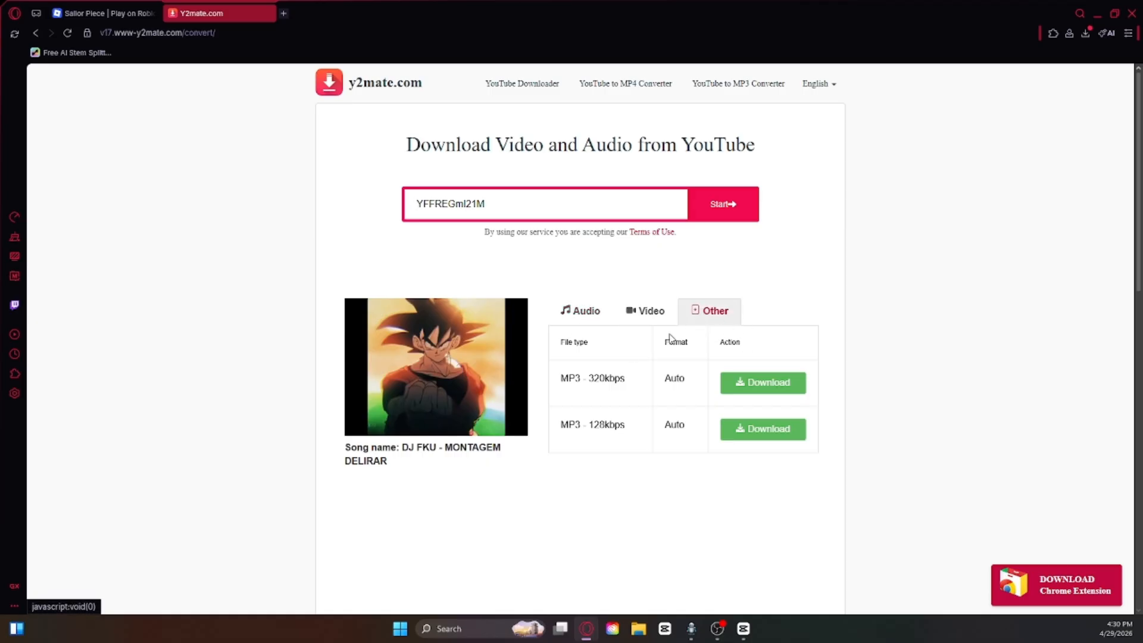
click(605, 322)
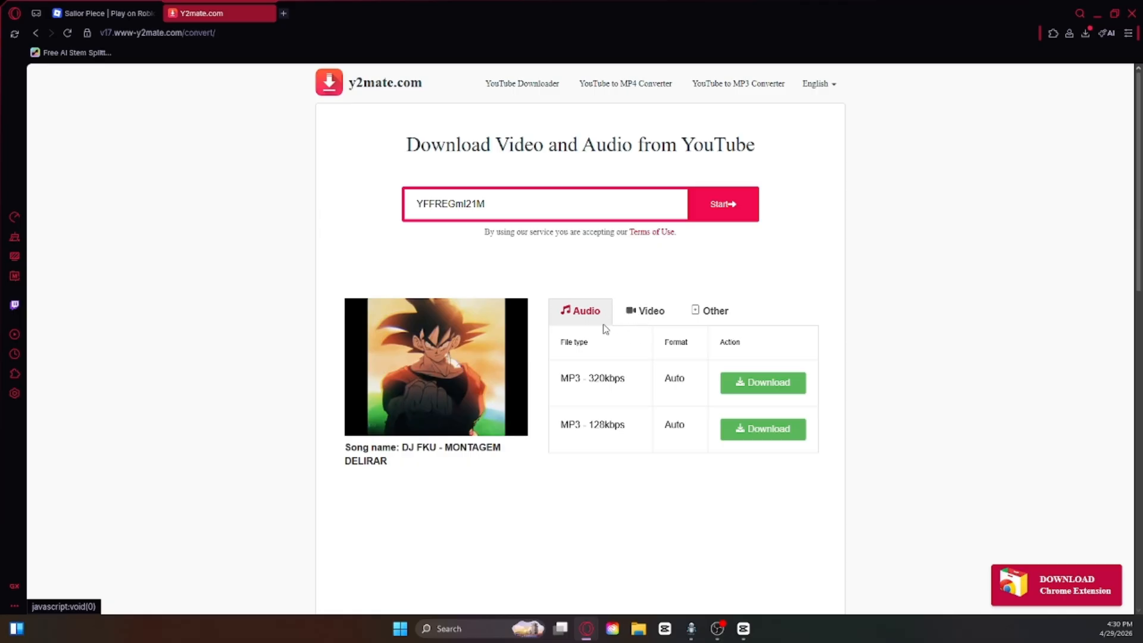
click(649, 322)
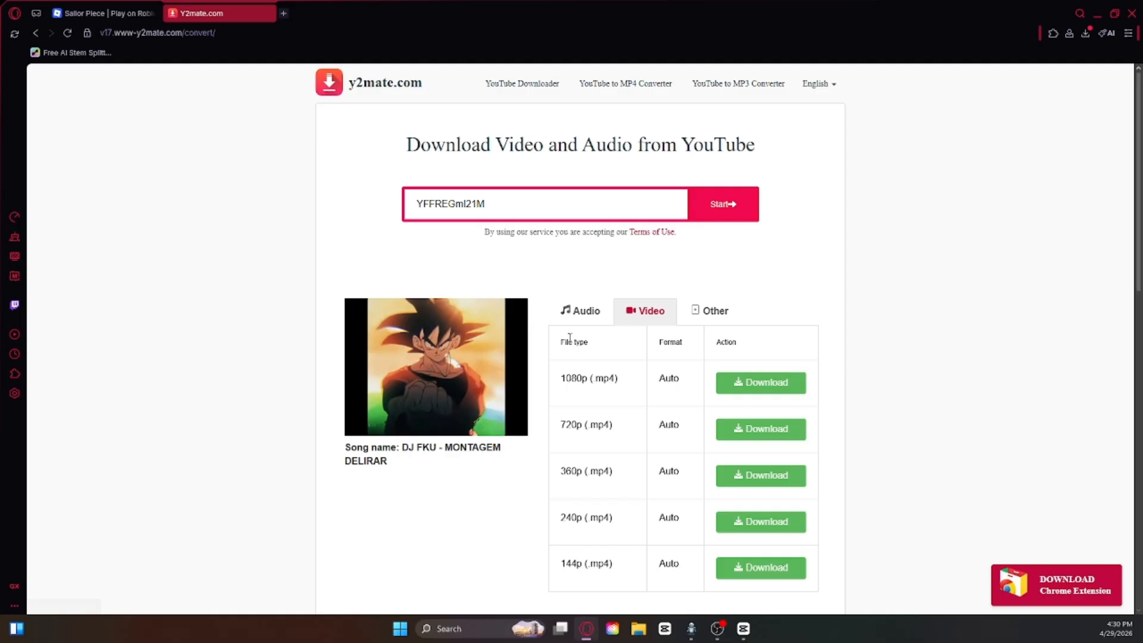
Step: Switch to CapCut, scrub through the existing clips up to about 1:02, and minimize the editor
click(743, 629)
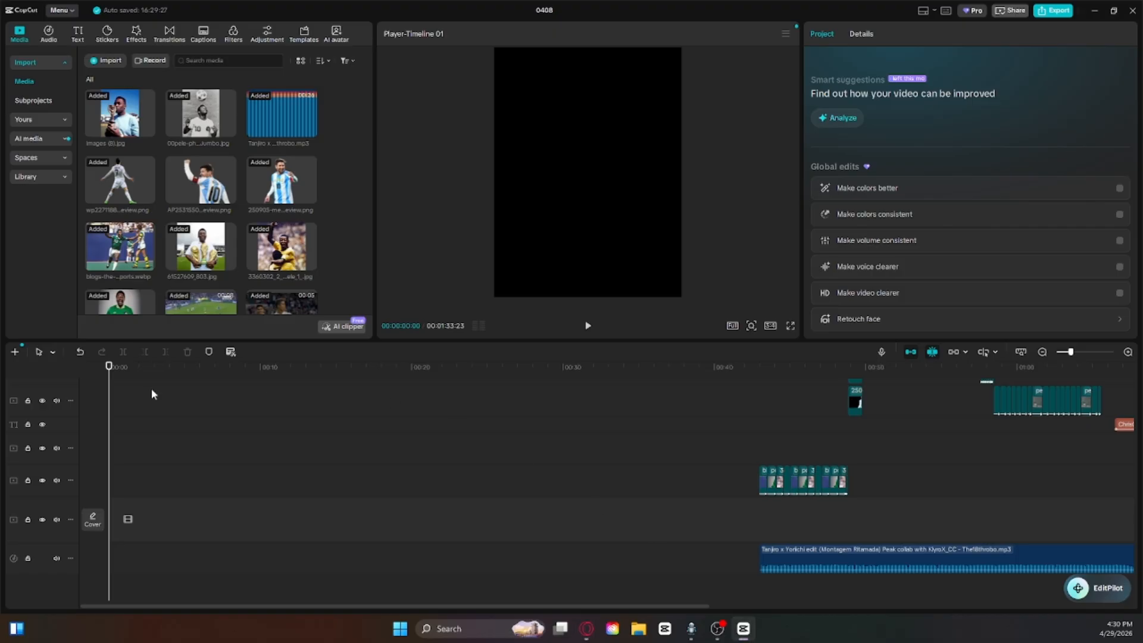
drag(1070, 368, 1000, 387)
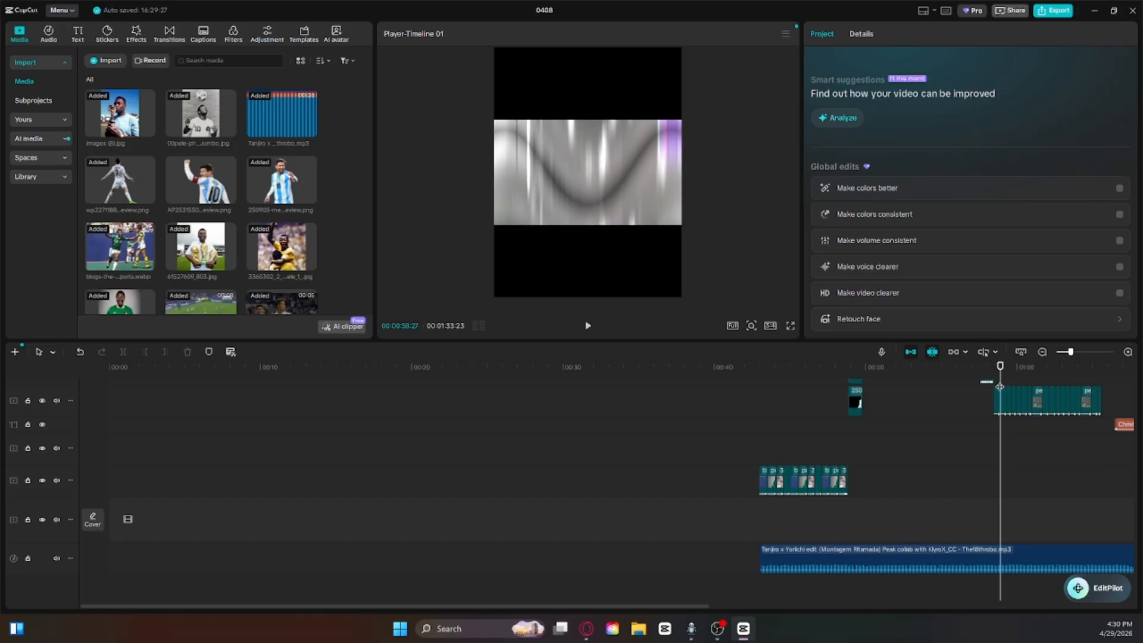
drag(1001, 387, 1062, 383)
click(1094, 10)
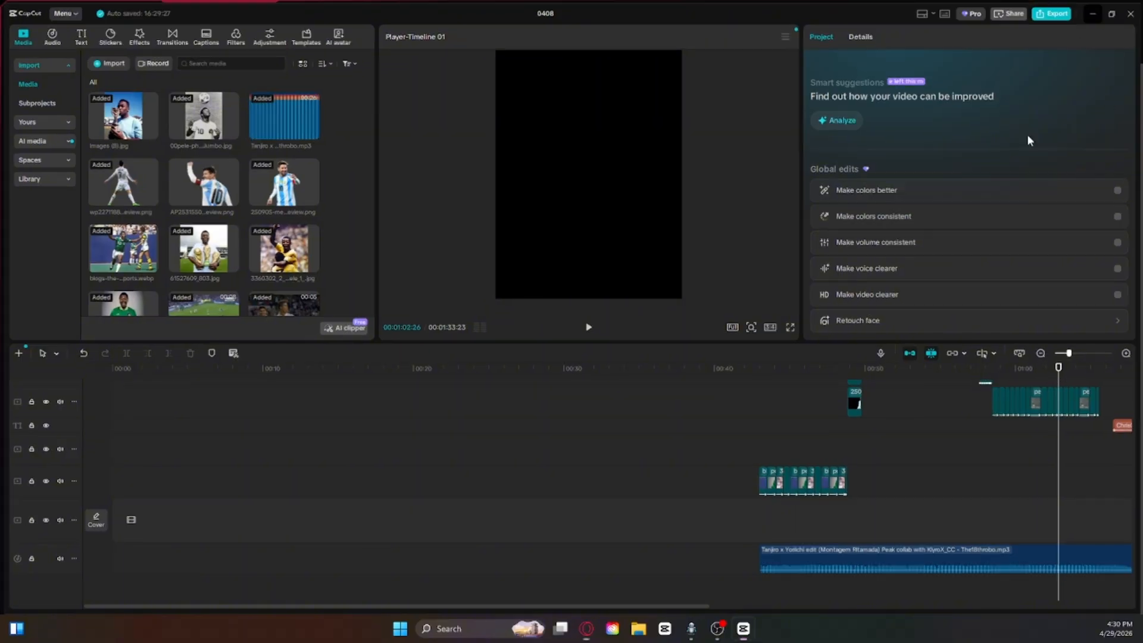
Step: Try to download the song from the audio formats as a 320kbps MP3
click(590, 321)
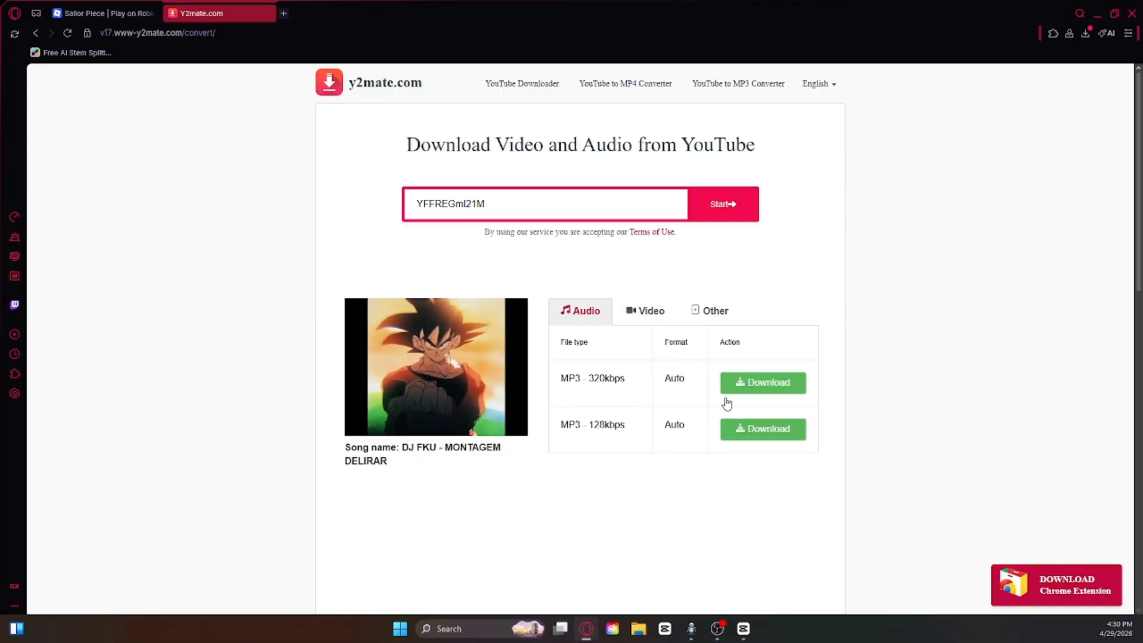
click(757, 393)
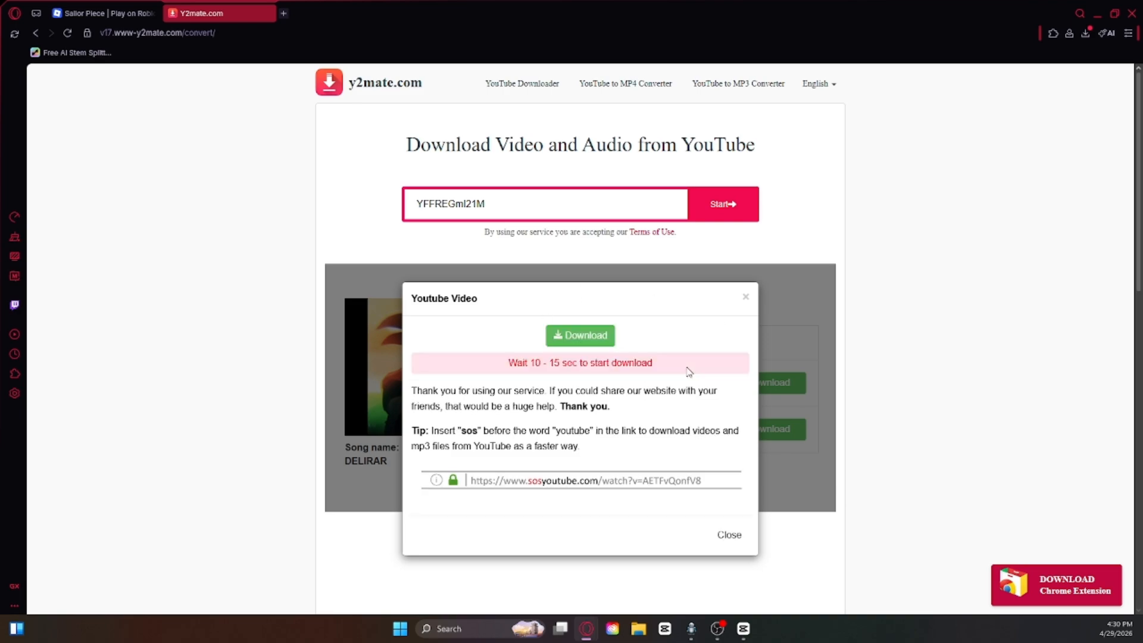
click(592, 339)
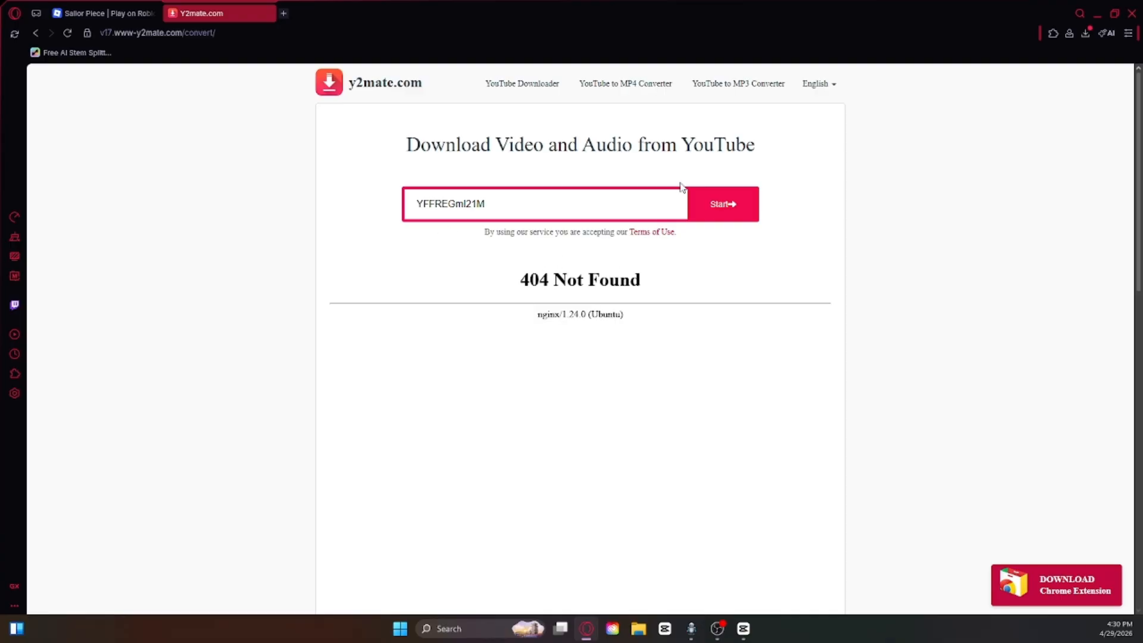
Step: Run the downloader again for the same video and download DJ FKU - MONTAGEM DELIRAR as a 320kbps MP3
click(717, 203)
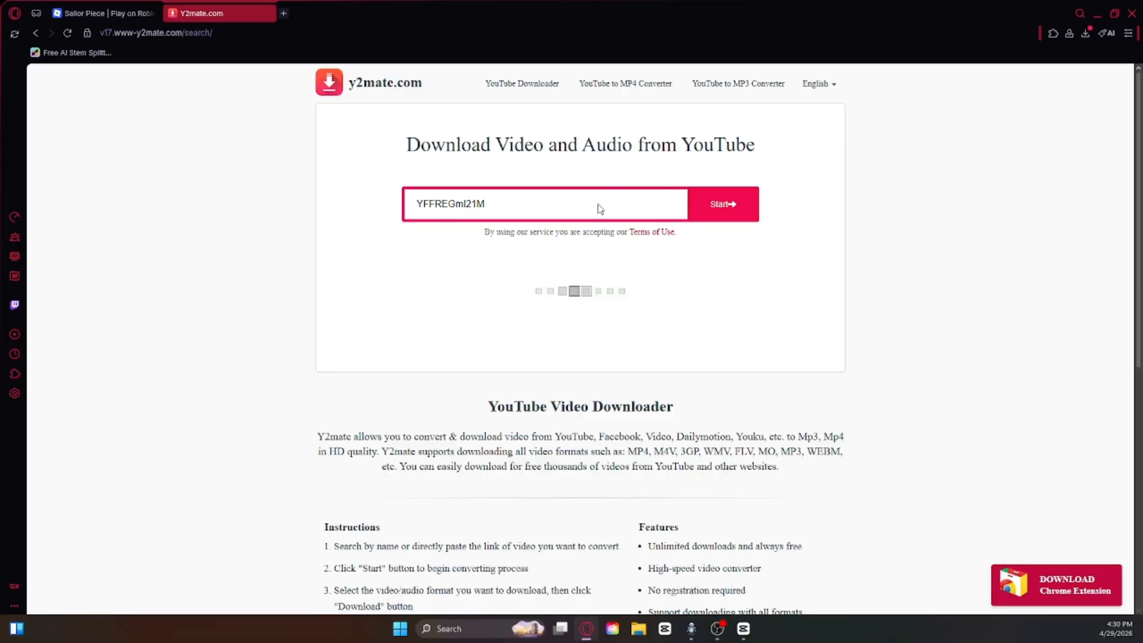
click(420, 387)
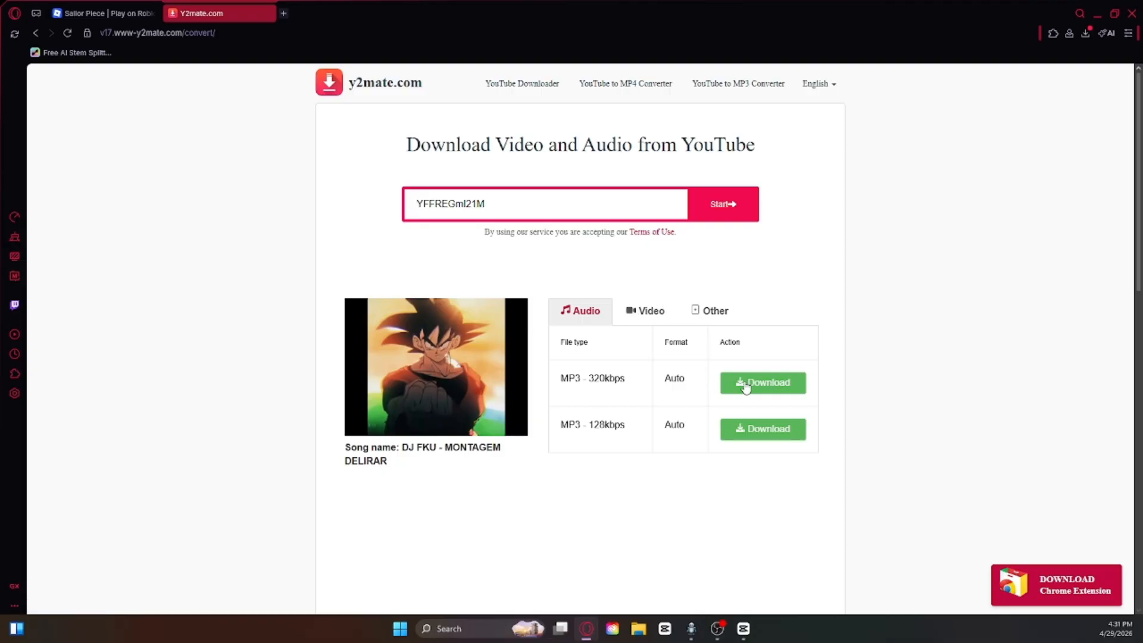
click(751, 385)
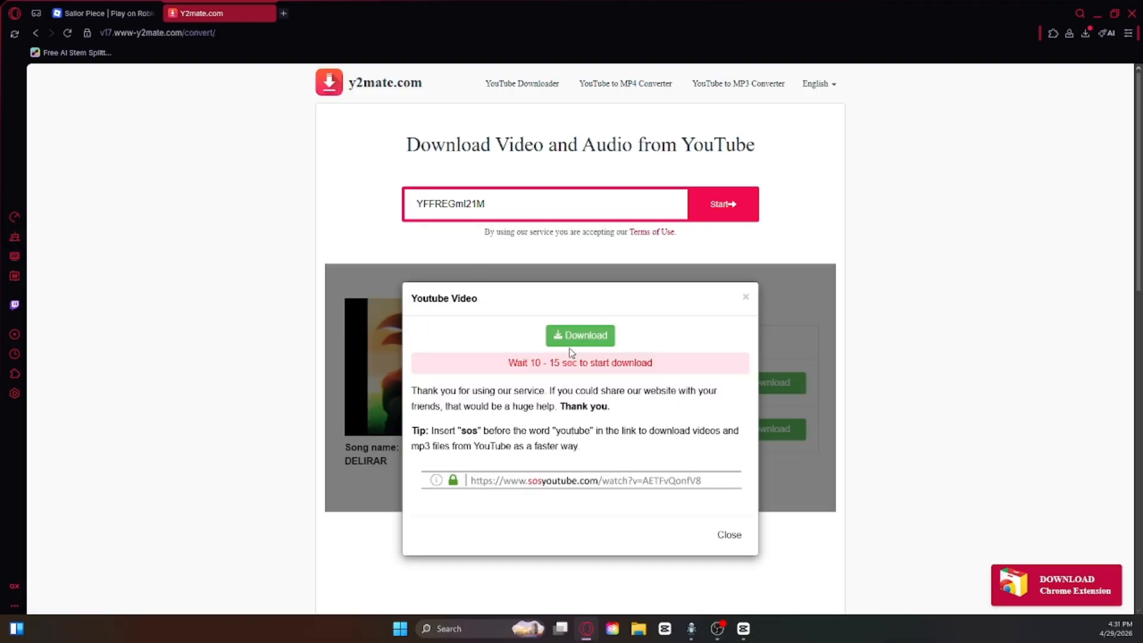
click(577, 343)
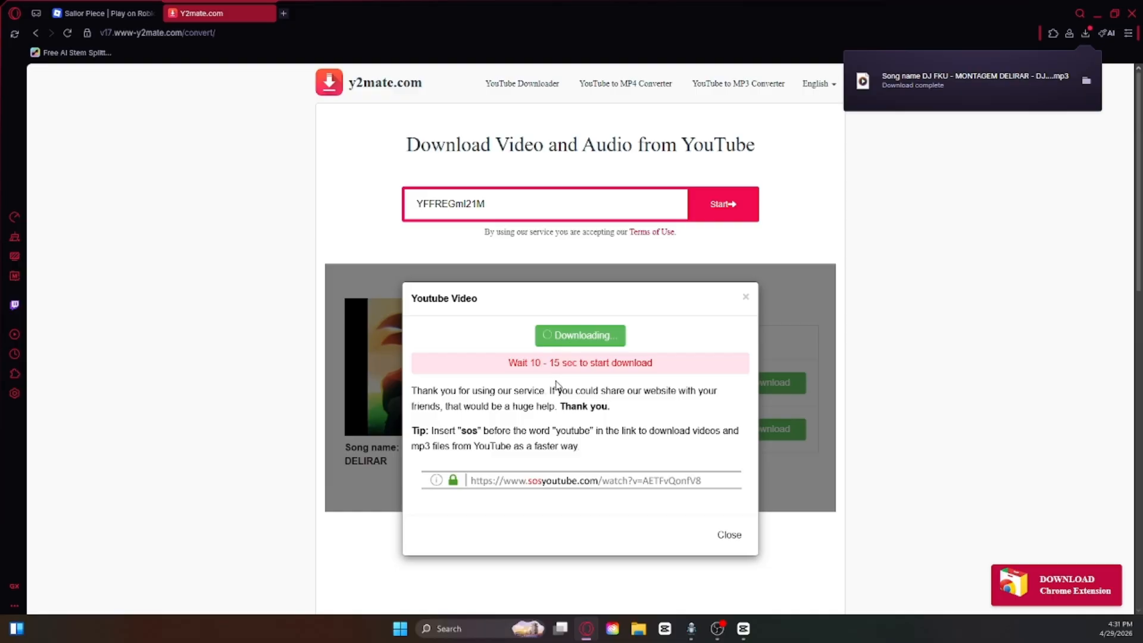
Step: Switch to CapCut, import the Montagem Fearless MP3 and place it on the audio track at the start of the timeline
click(743, 628)
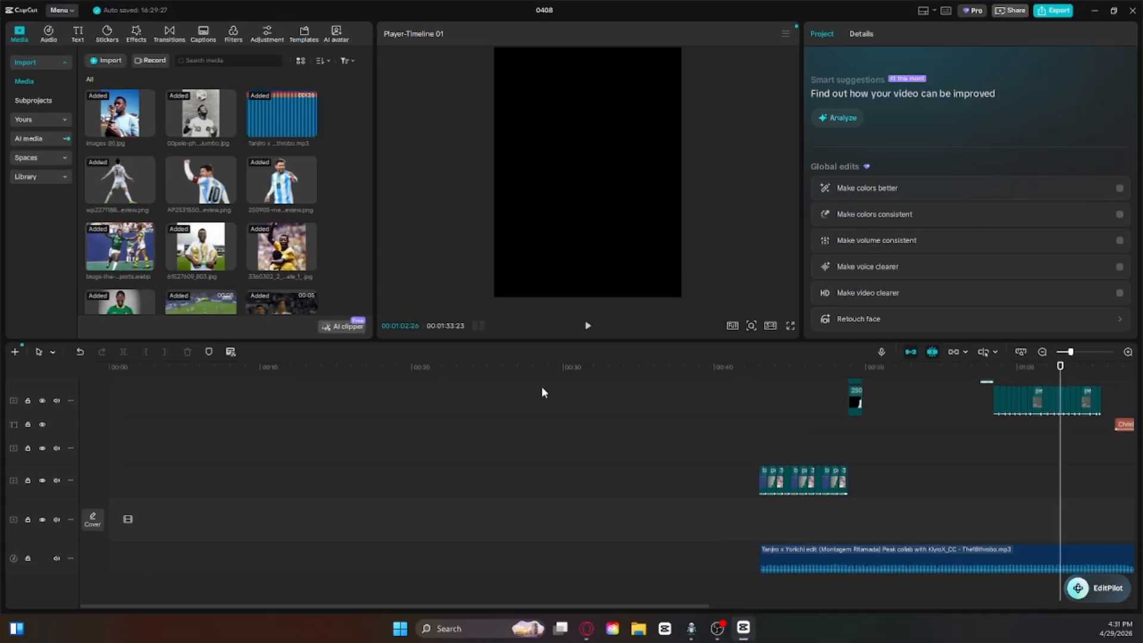
click(110, 60)
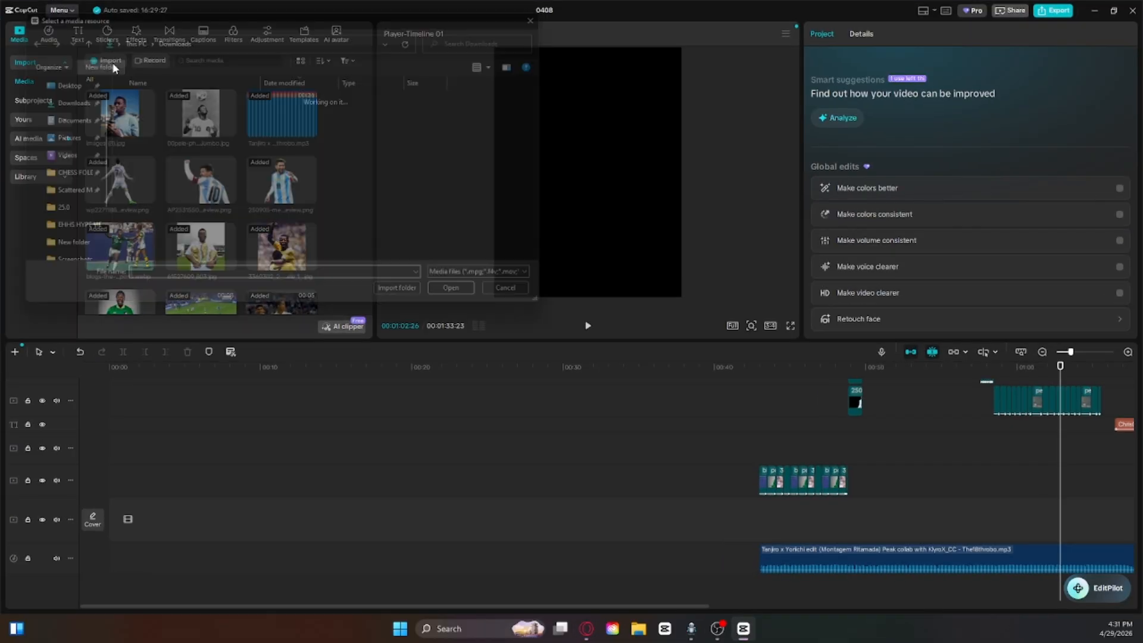
double_click(172, 130)
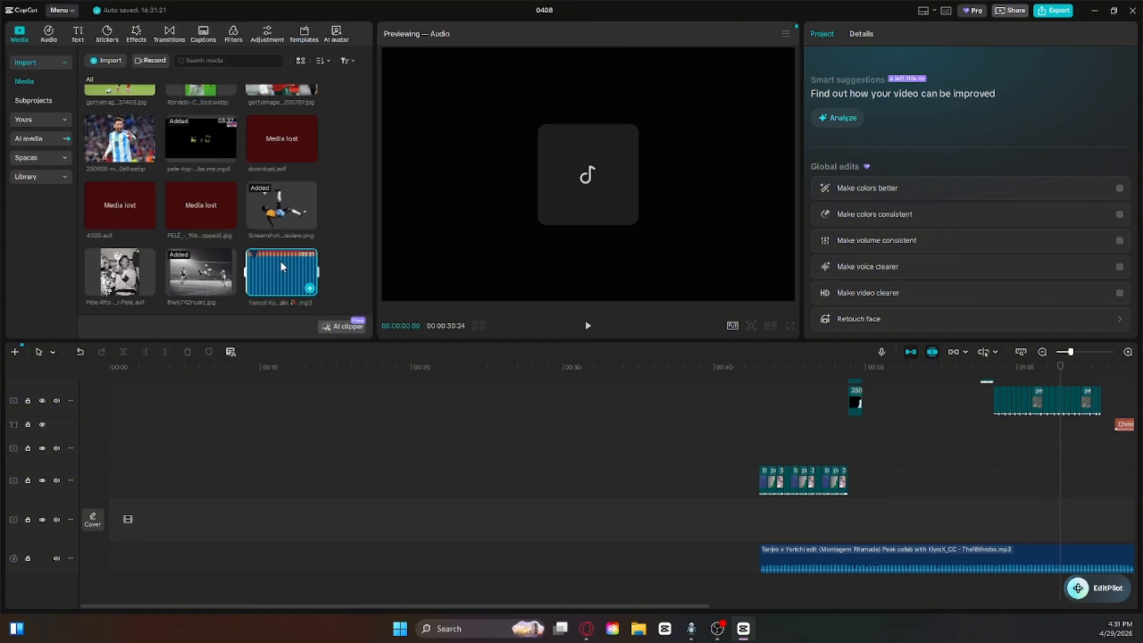
drag(283, 267, 152, 551)
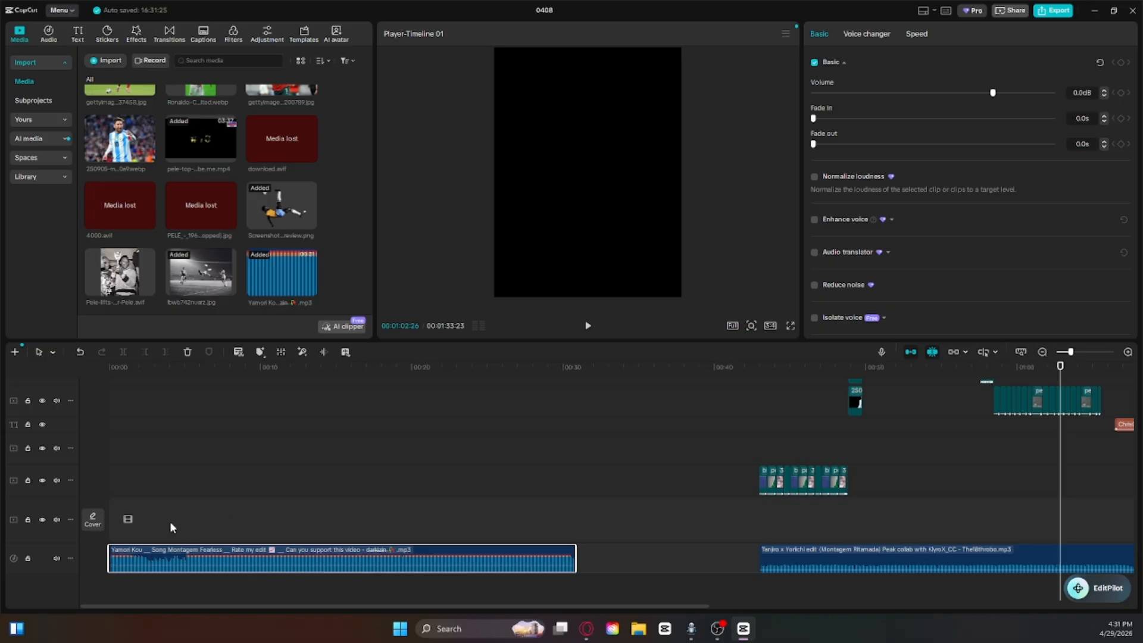
Step: Replace the Montagem Fearless audio clip with the Tanjiro x Yoriichi (Montagem Ritamada) MP3 at the start of the timeline
click(187, 352)
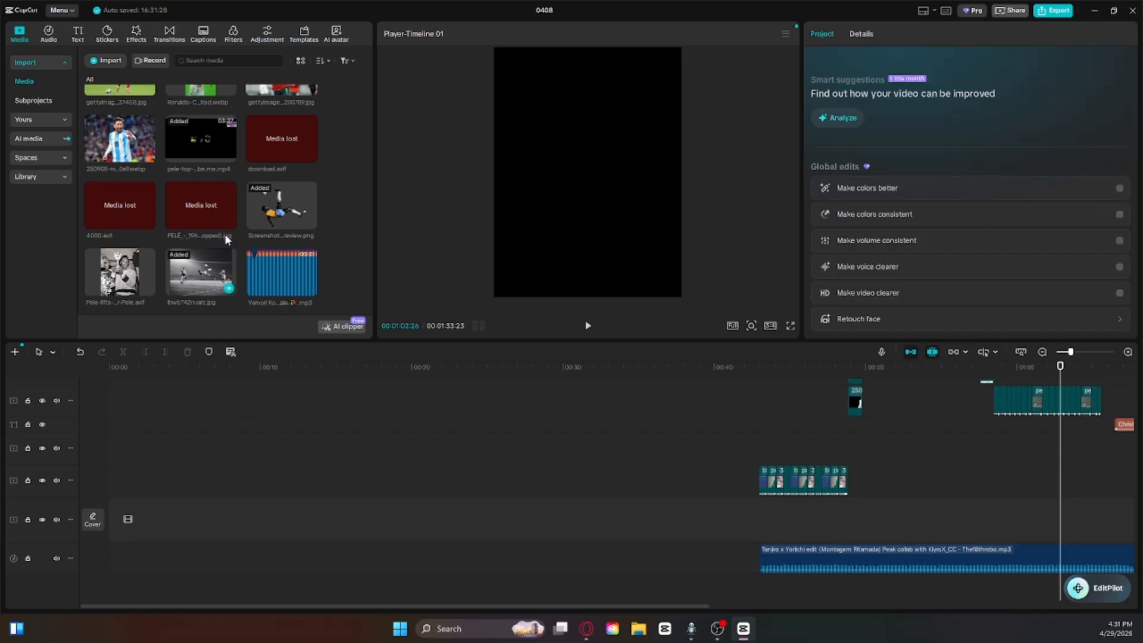
scroll(273, 172, up, 6)
right_click(284, 128)
click(269, 110)
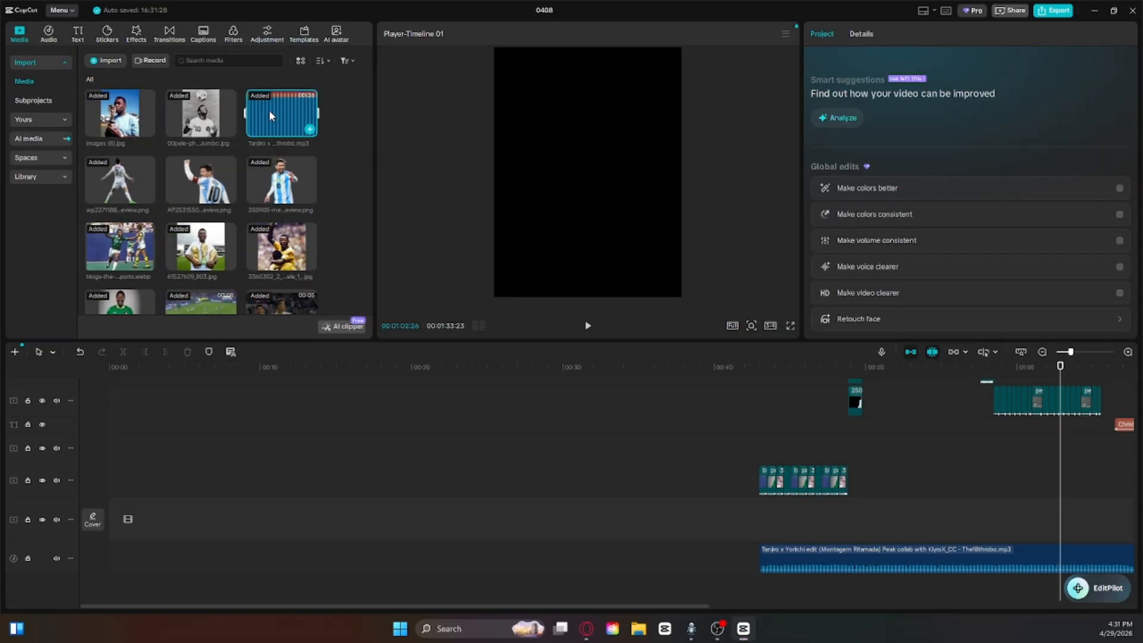
drag(259, 120, 95, 526)
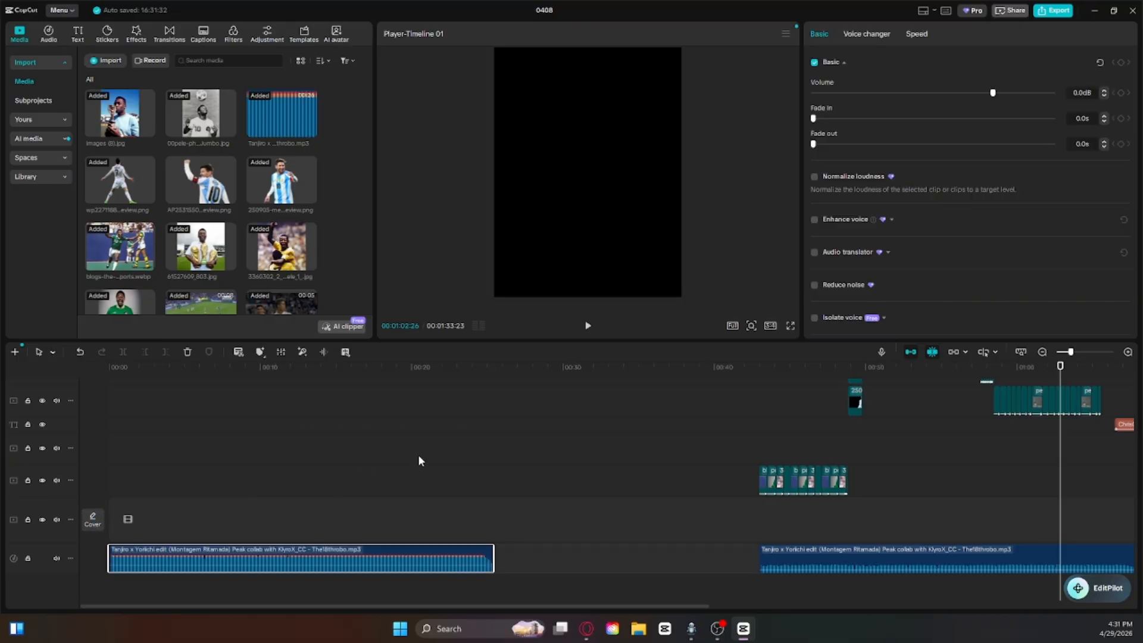
Step: Preview the placed song from the start of the timeline and lower its volume to -5.6 dB
drag(1061, 366, 109, 405)
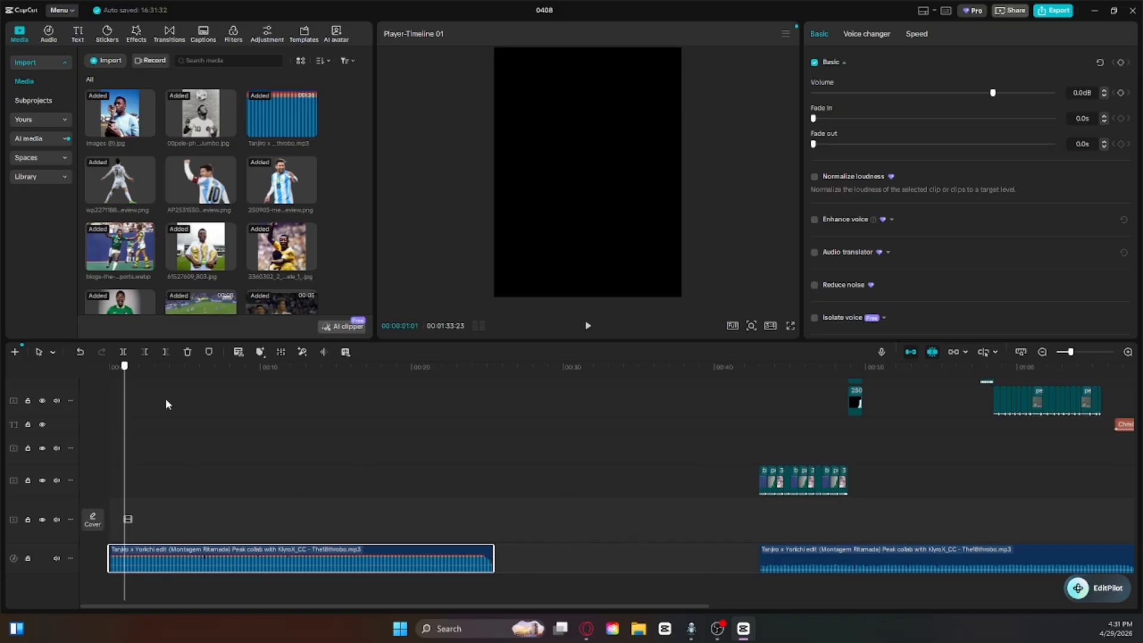
click(589, 327)
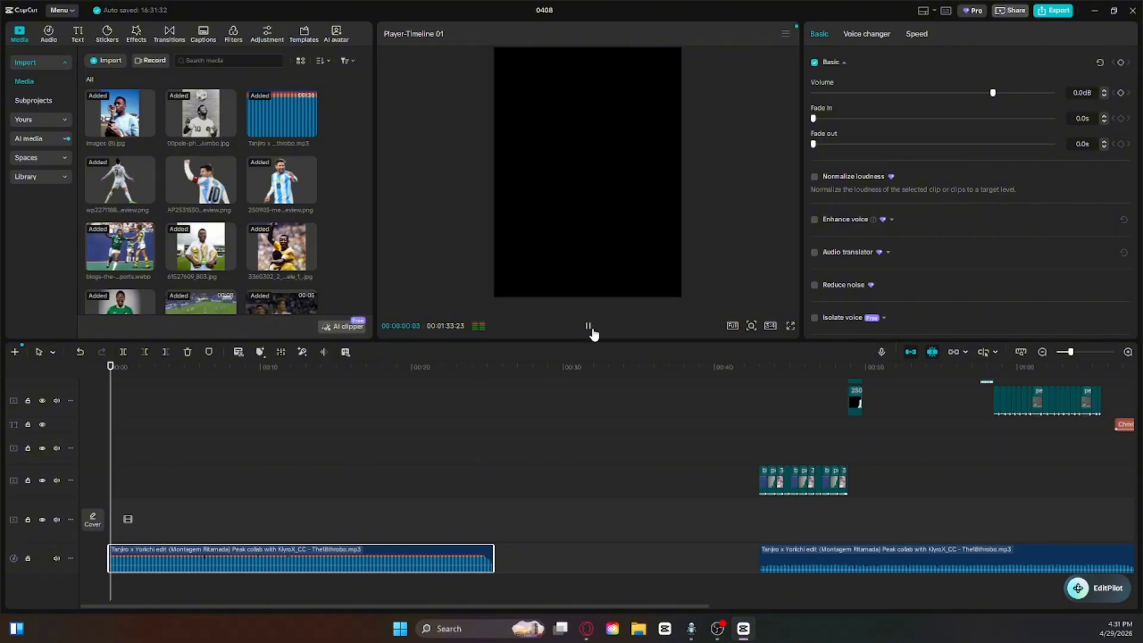
click(589, 327)
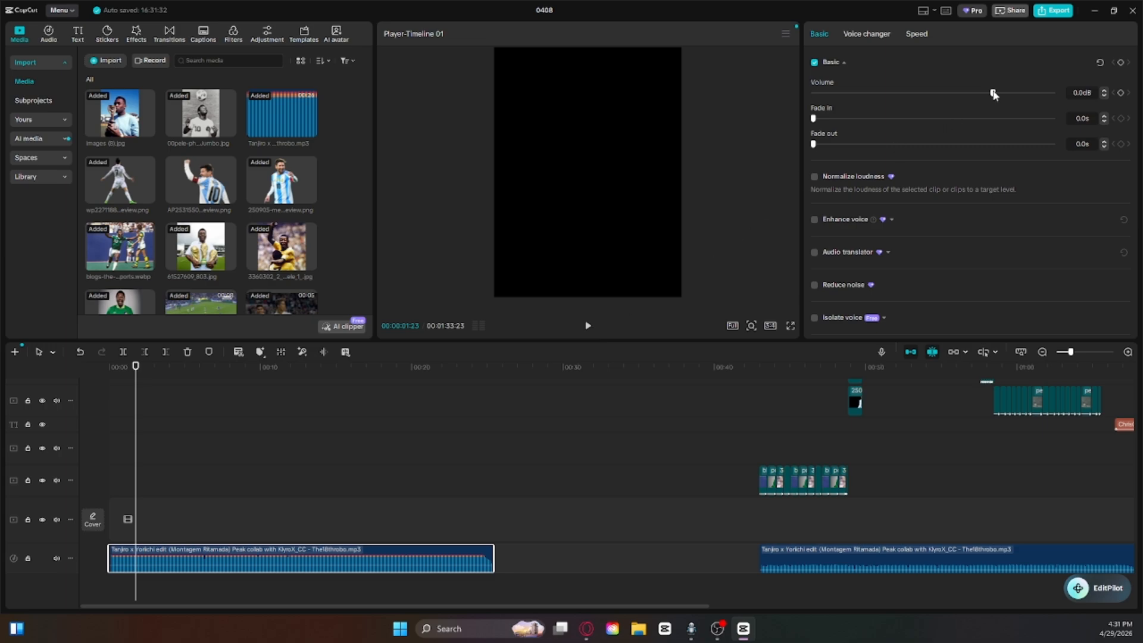
drag(984, 94, 975, 95)
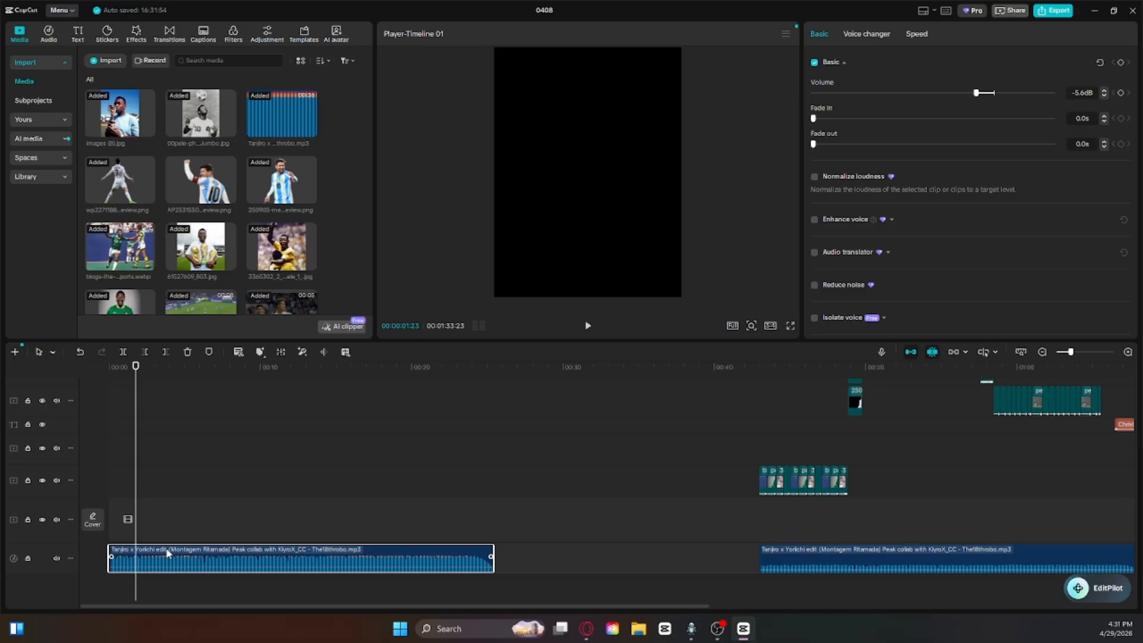
drag(137, 401, 109, 401)
key(space)
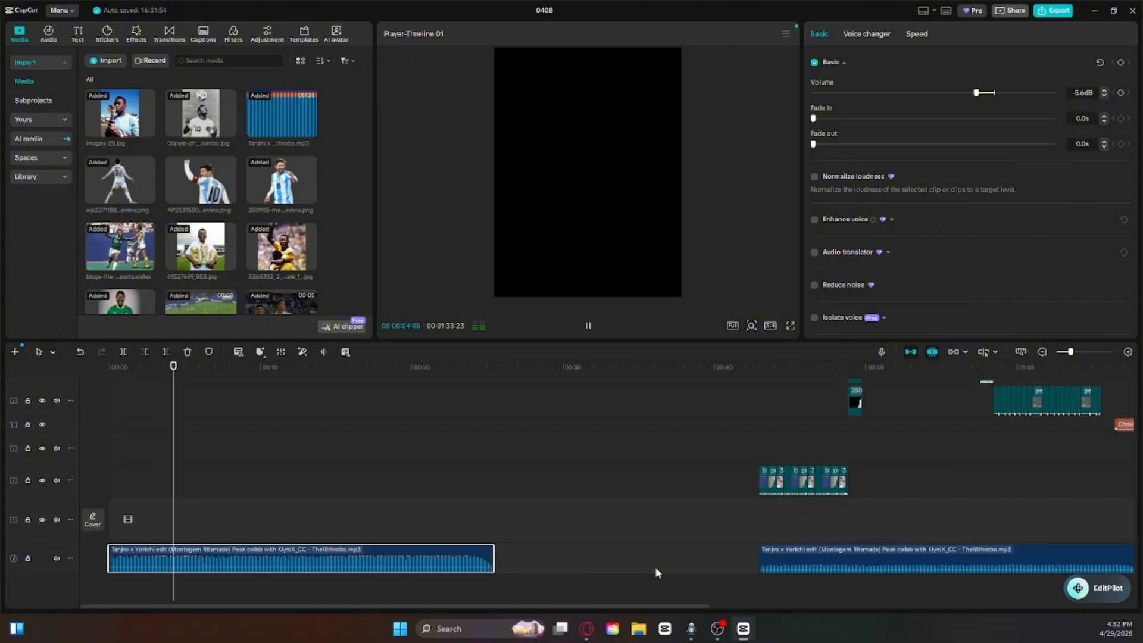
click(588, 325)
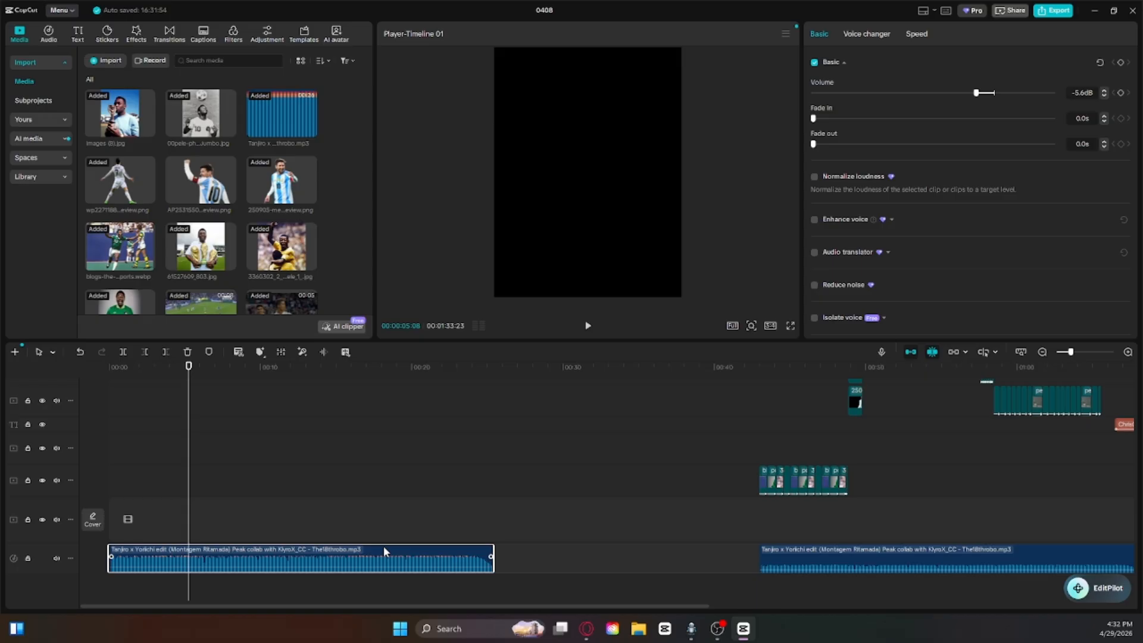
drag(182, 374, 20, 439)
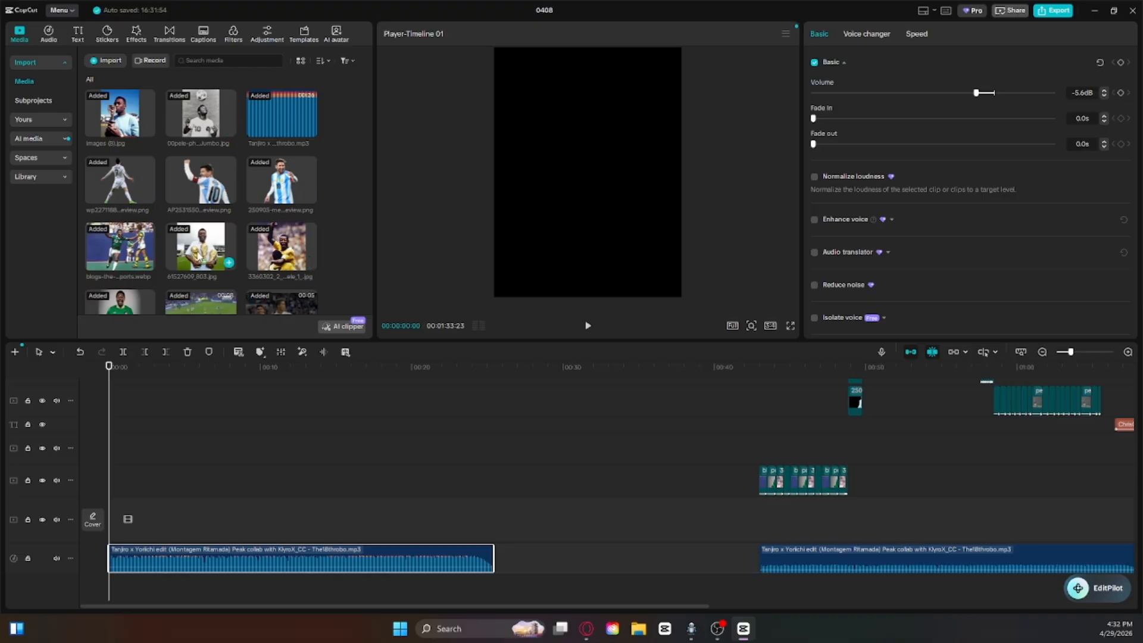
Step: Try placing the Argentina number 10 cutout photo at the start of the track above the main track
scroll(197, 250, down, 3)
scroll(117, 222, up, 5)
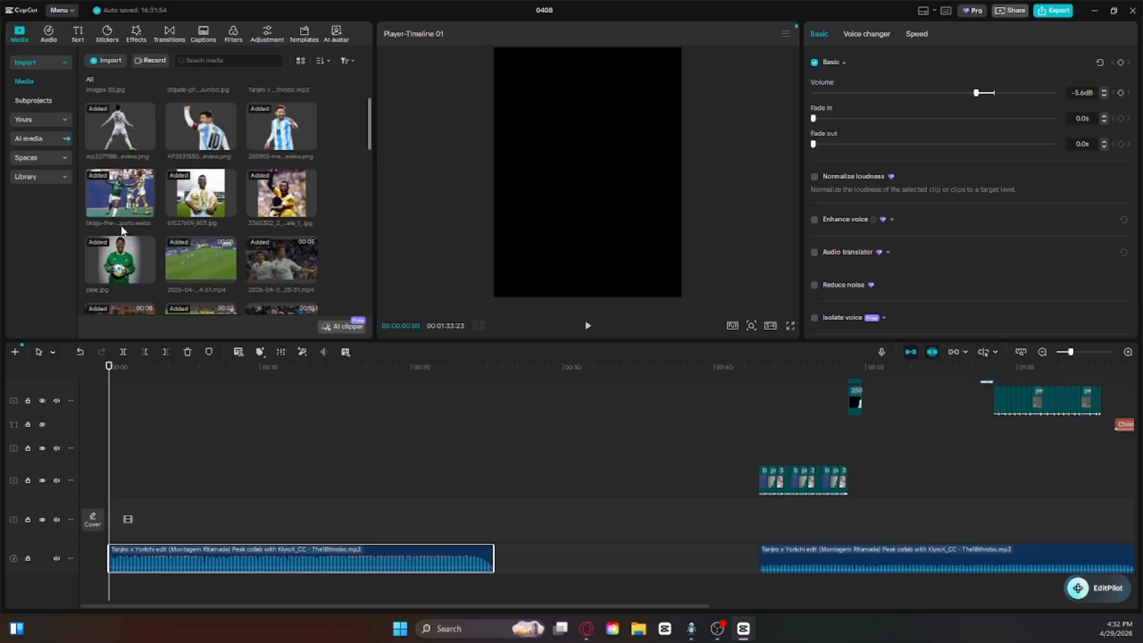
drag(202, 194, 103, 480)
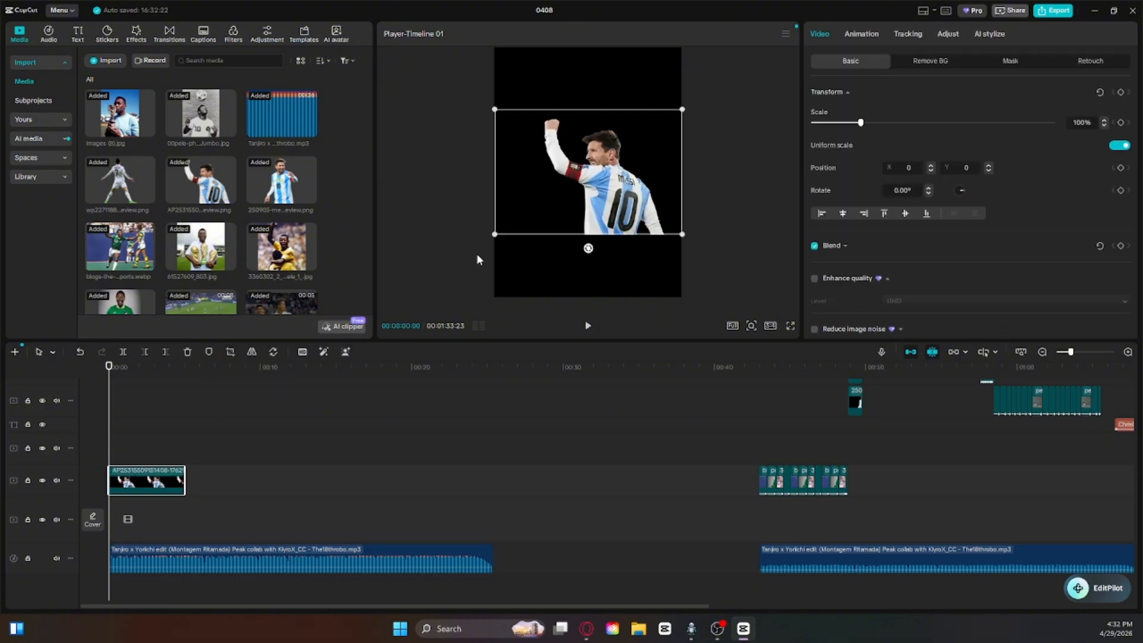
drag(575, 179, 604, 157)
key(ctrl+z)
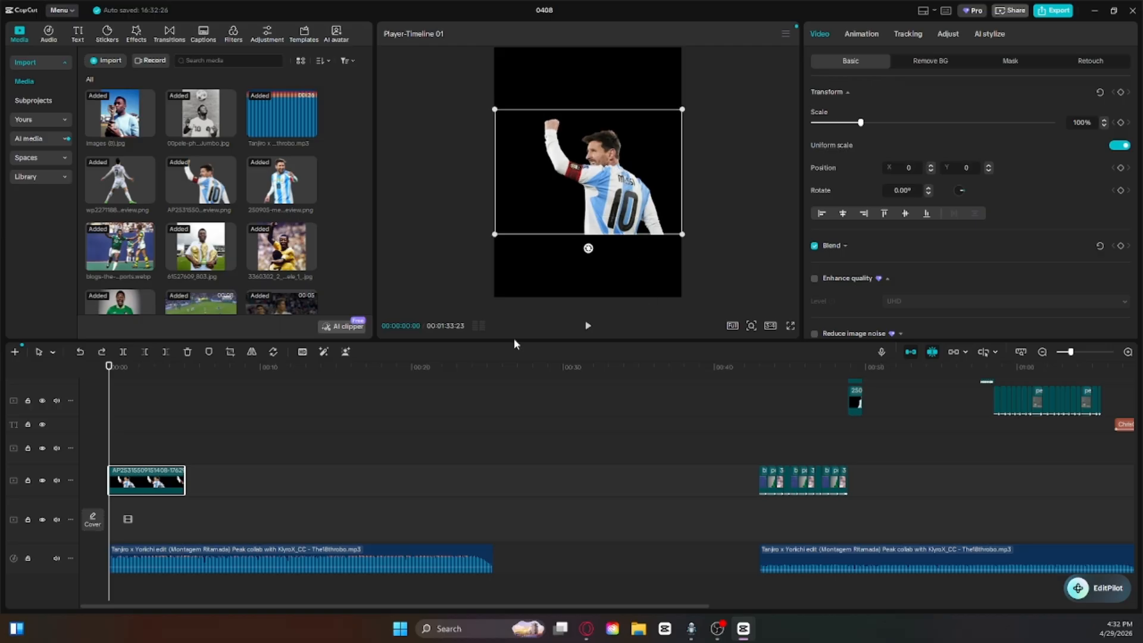
key(ctrl+z)
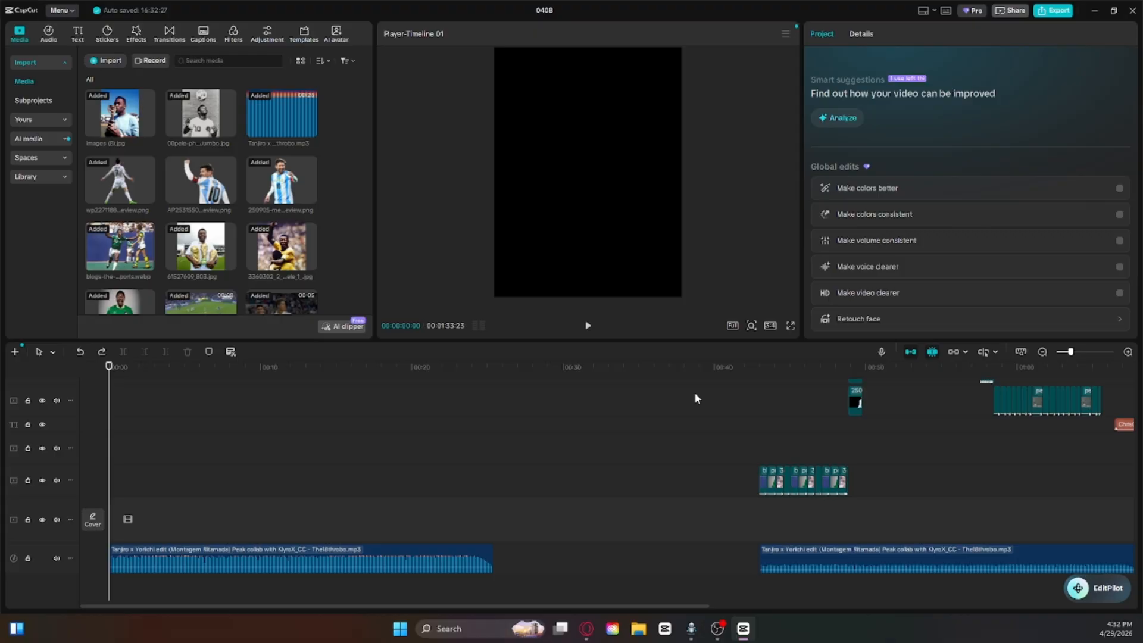
Step: Place the yellow-jersey celebration photo at the start of the track above the main track, trim it to 12 frames and preview it
scroll(226, 262, down, 1)
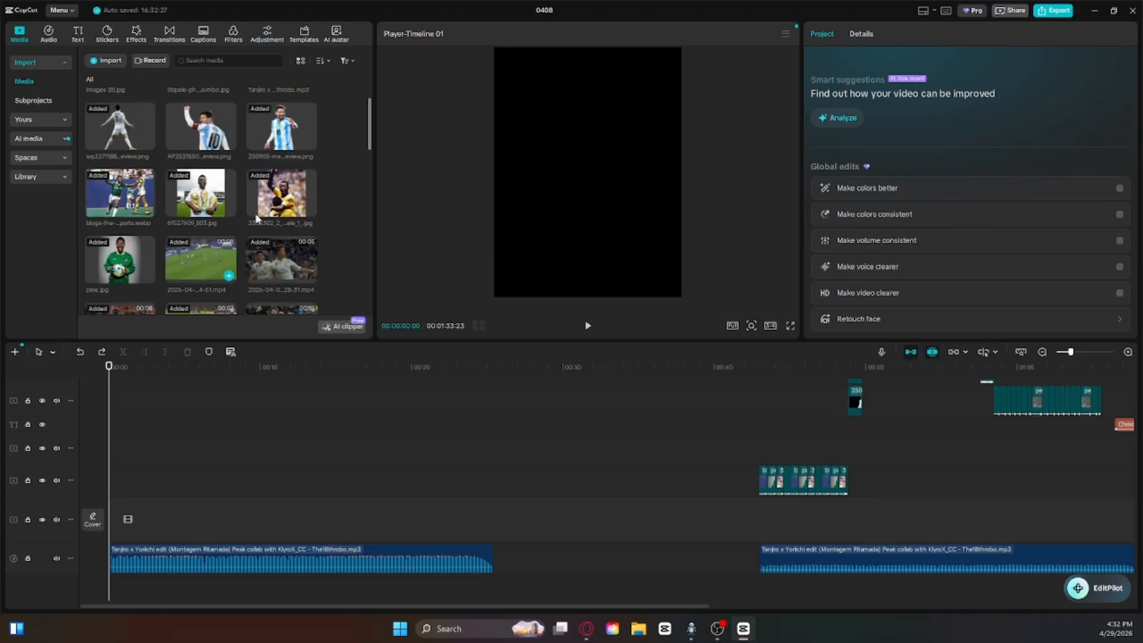
drag(276, 201, 114, 486)
drag(540, 399, 1, 442)
drag(160, 481, 101, 483)
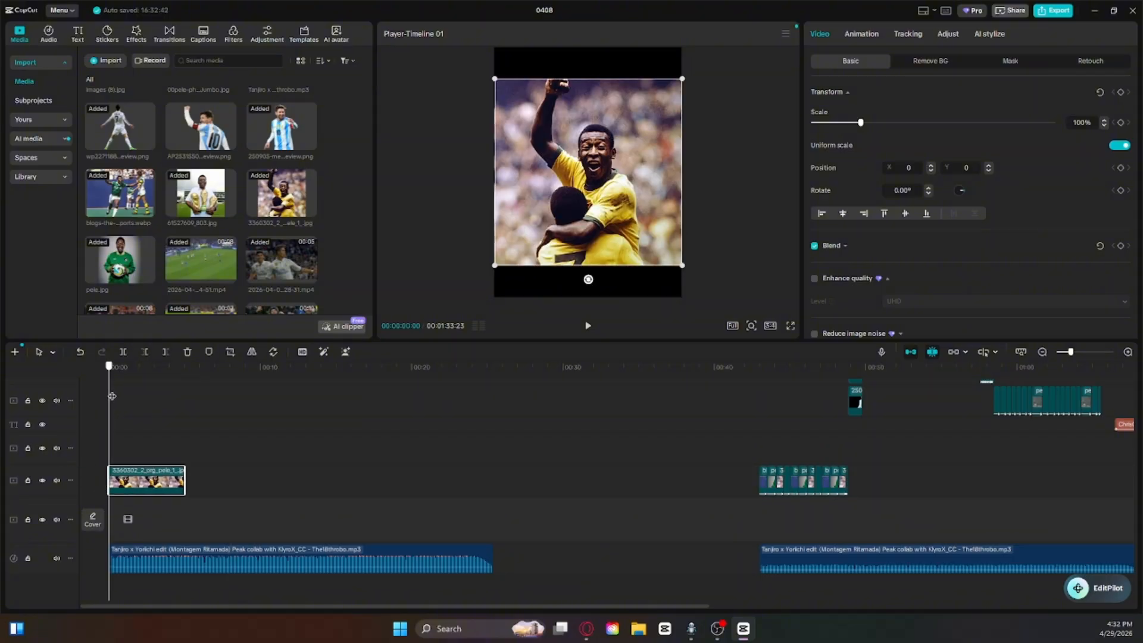
drag(112, 396, 115, 396)
click(165, 352)
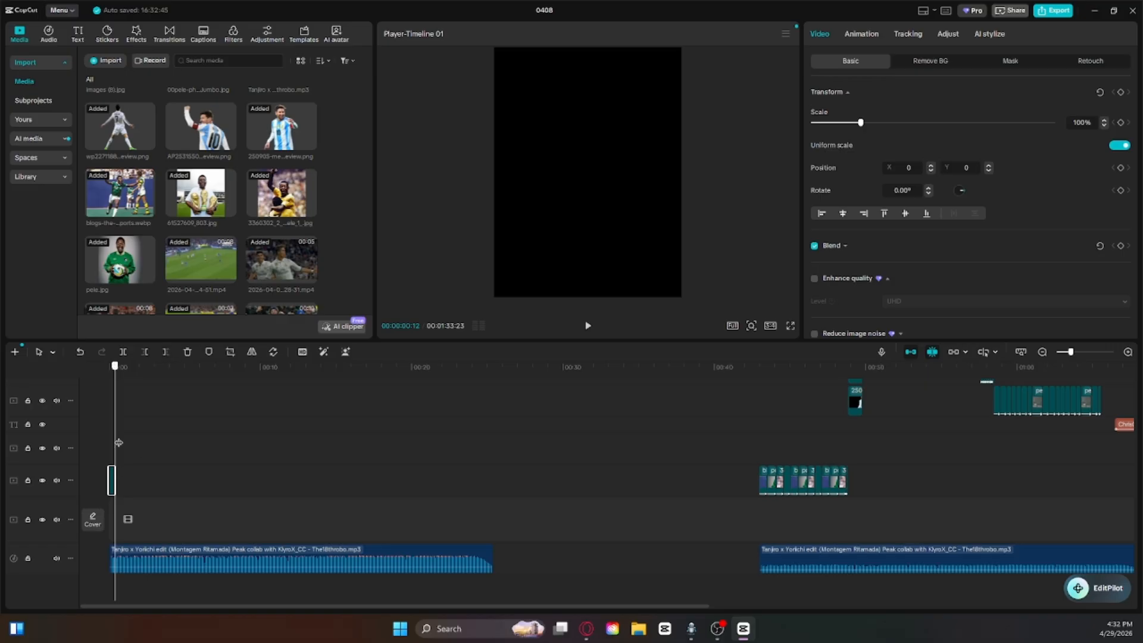
drag(117, 442, 108, 442)
click(587, 326)
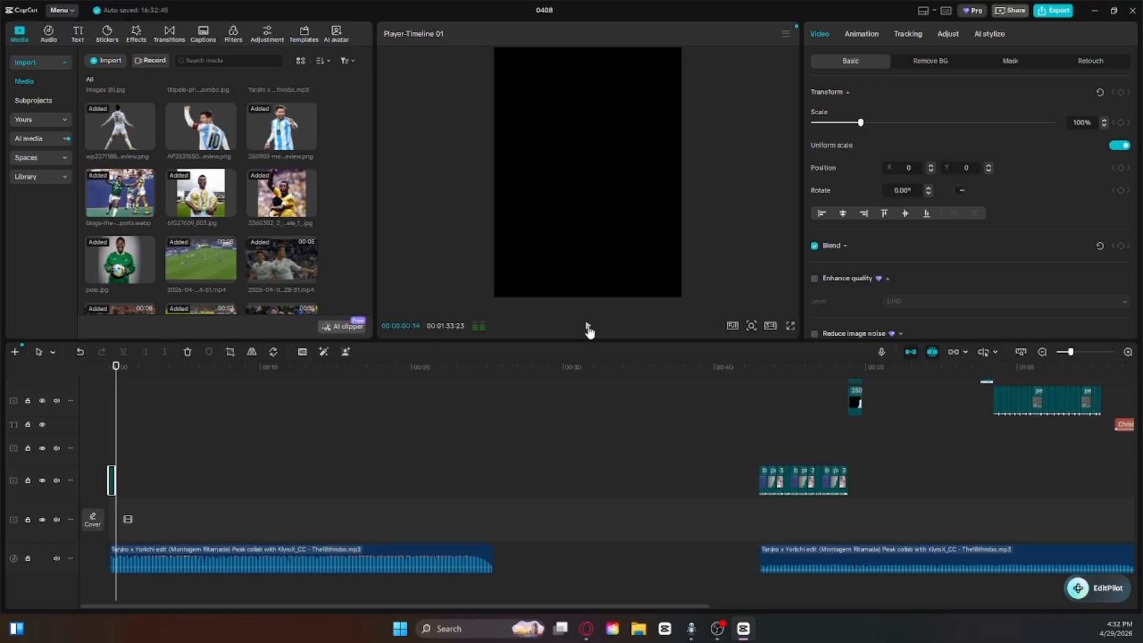
click(587, 326)
Step: Add pele.jpg directly after the yellow-jersey photo as a clip about 12 frames long
click(1080, 351)
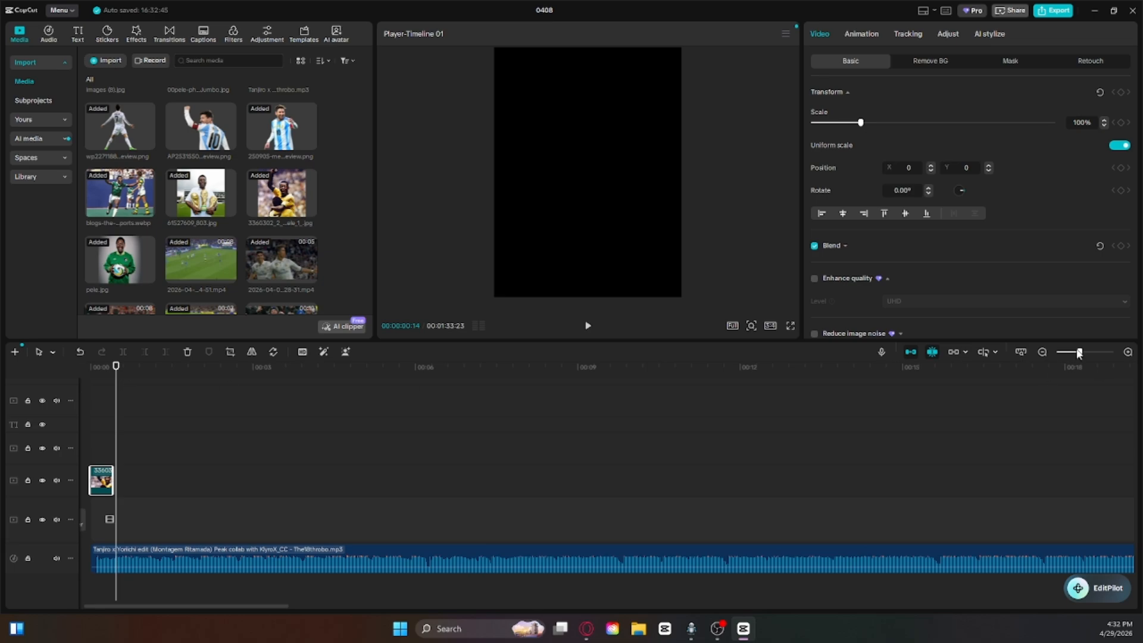
click(120, 260)
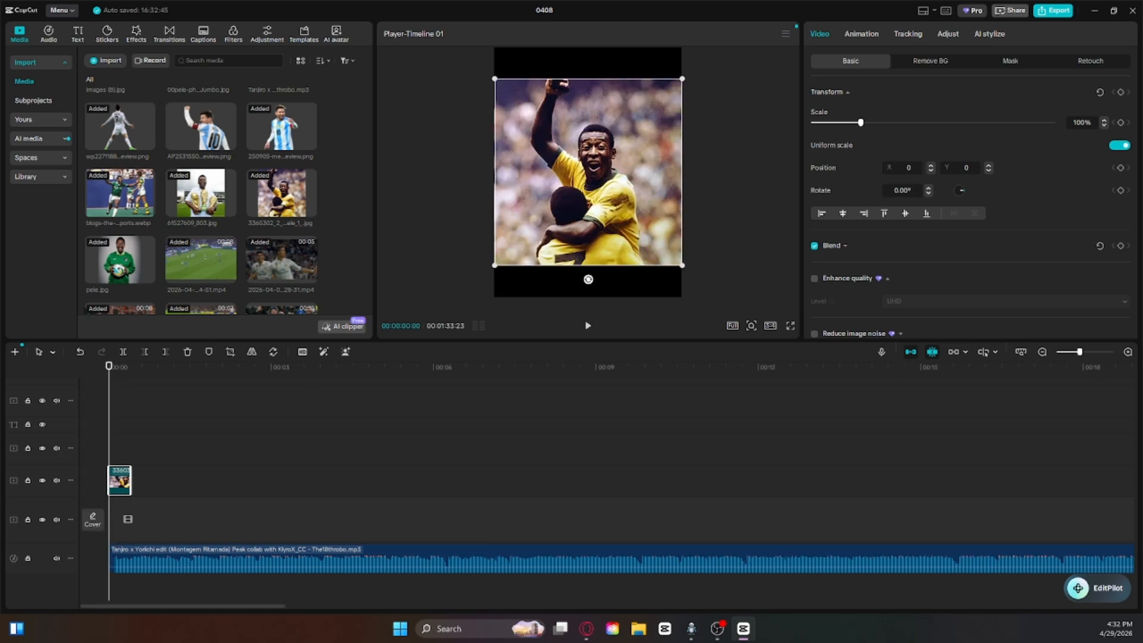
drag(120, 260, 138, 479)
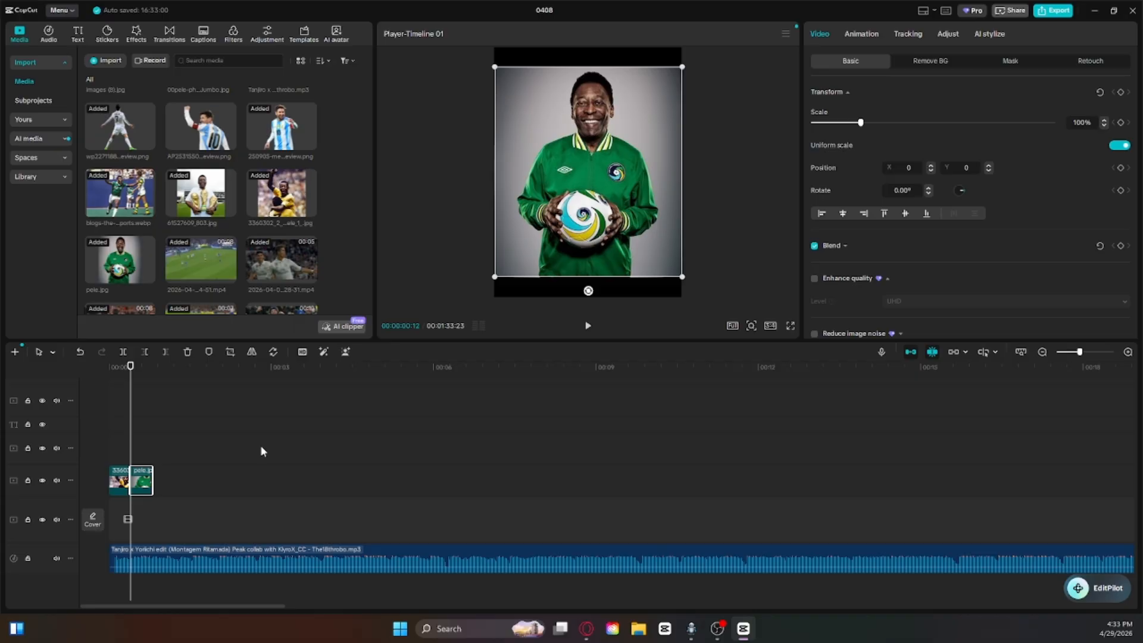
Step: Add the white-jersey photo, trim it to end at 00:00:00:24 and move it directly behind pele.jpg on the same track
drag(227, 208, 129, 448)
mouse_move(137, 386)
mouse_down()
mouse_move(177, 389)
mouse_move(153, 393)
mouse_up()
click(183, 426)
click(169, 456)
click(165, 356)
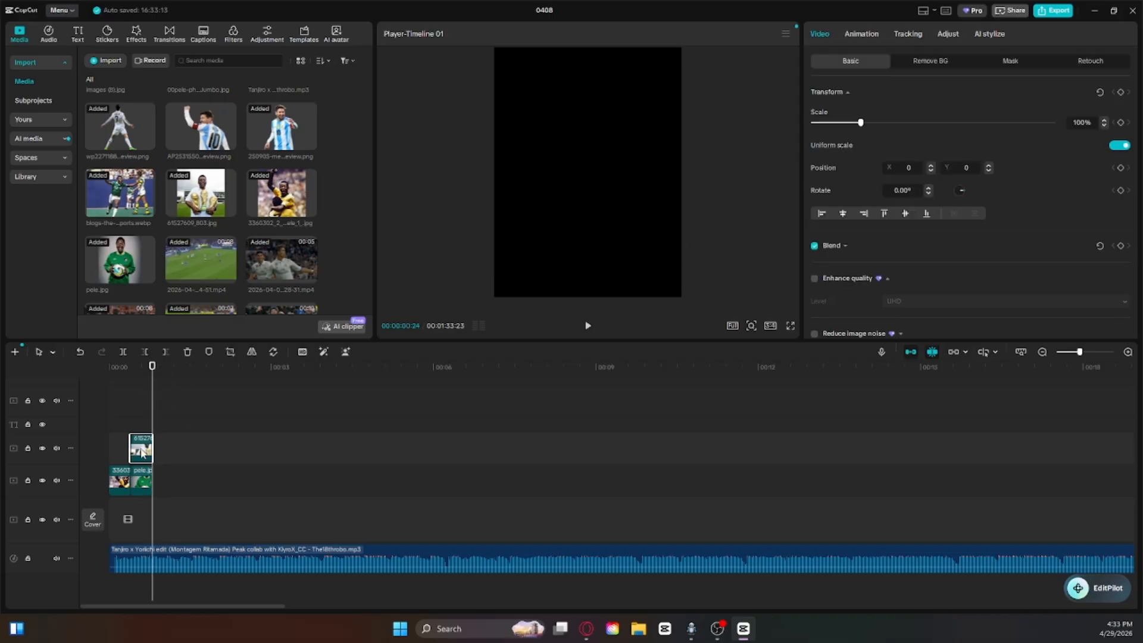
drag(141, 447, 163, 480)
Step: Place the green-jersey action photo at 00:00:01:06 after the white-jersey photo, trim it to a similar length and return to the start
drag(170, 396, 172, 391)
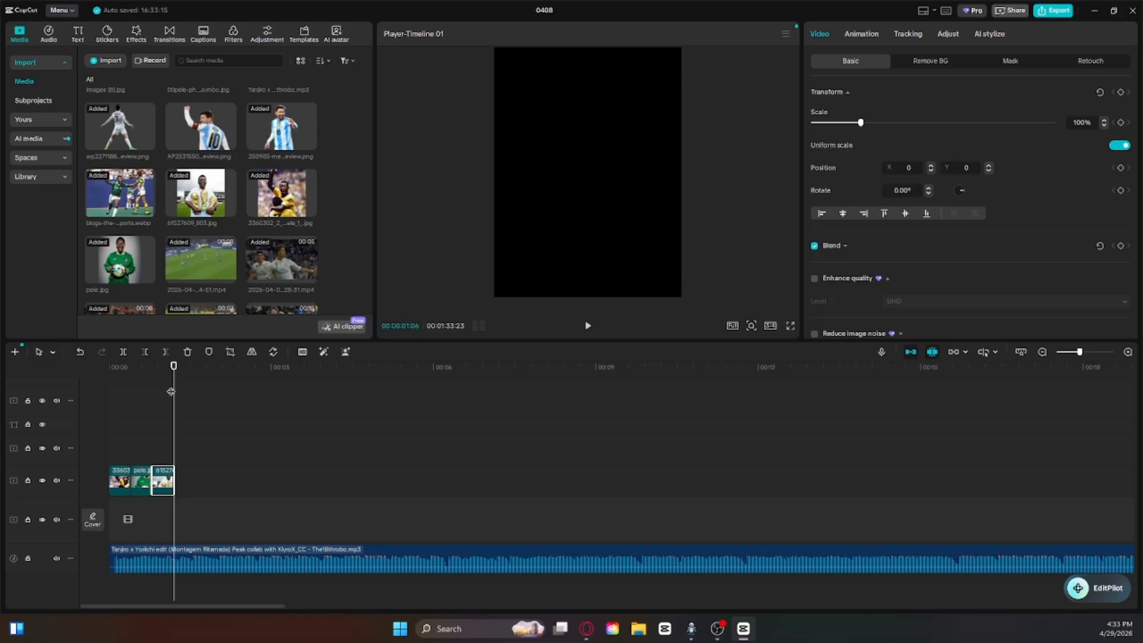
drag(134, 202, 186, 485)
click(164, 355)
click(198, 443)
drag(197, 443, 109, 381)
Step: Try scaling the first photo clip to 135% and to 109%
click(119, 486)
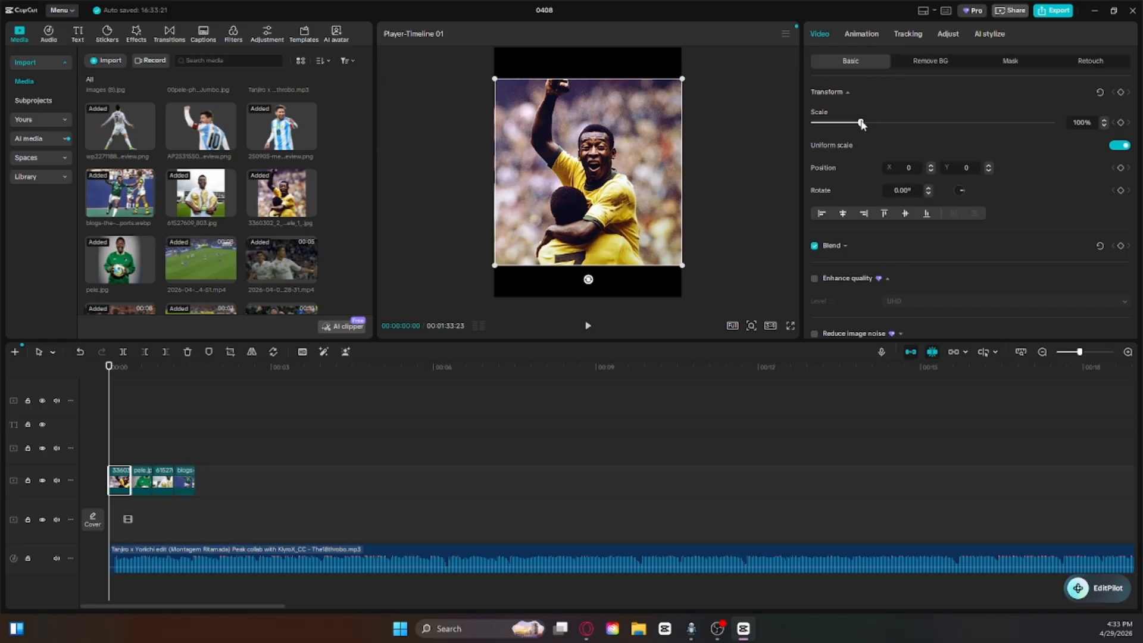
mouse_move(861, 123)
mouse_down()
mouse_move(965, 123)
mouse_move(878, 127)
mouse_up()
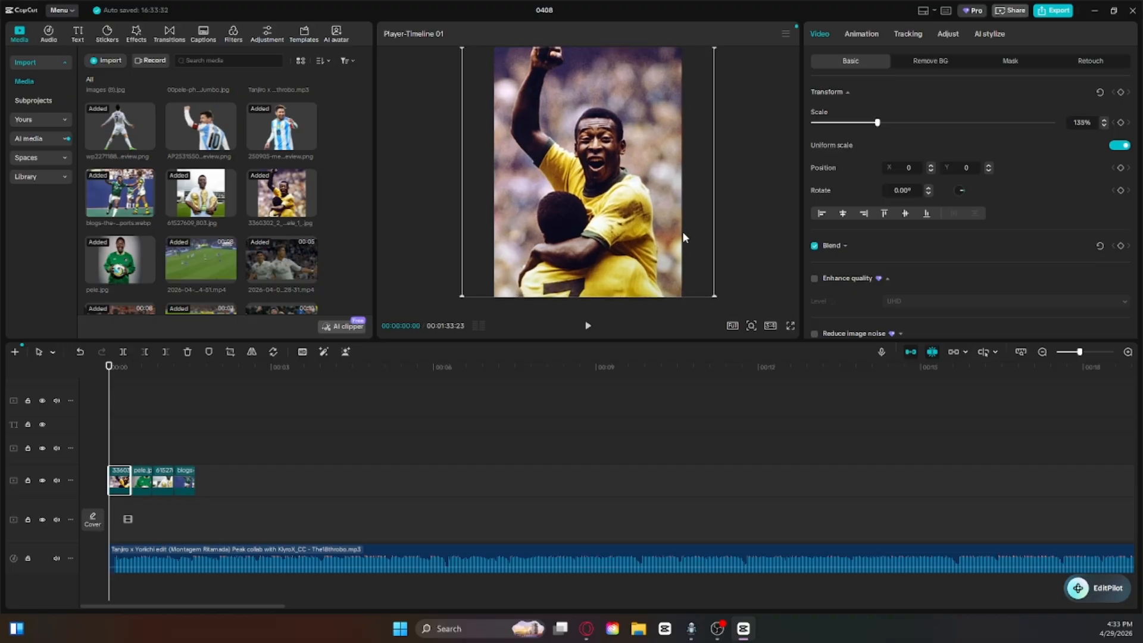
key(ctrl+z)
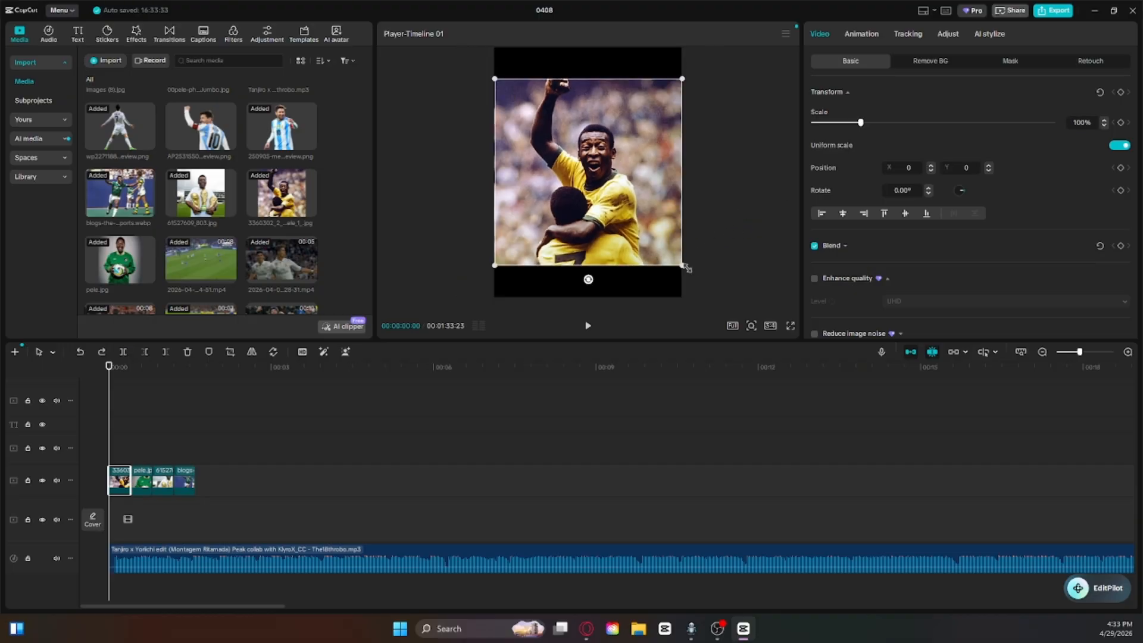
mouse_move(686, 268)
mouse_down()
mouse_move(699, 283)
mouse_move(690, 273)
mouse_up()
Step: Try the 9:16 aspect ratio for the project canvas
click(771, 326)
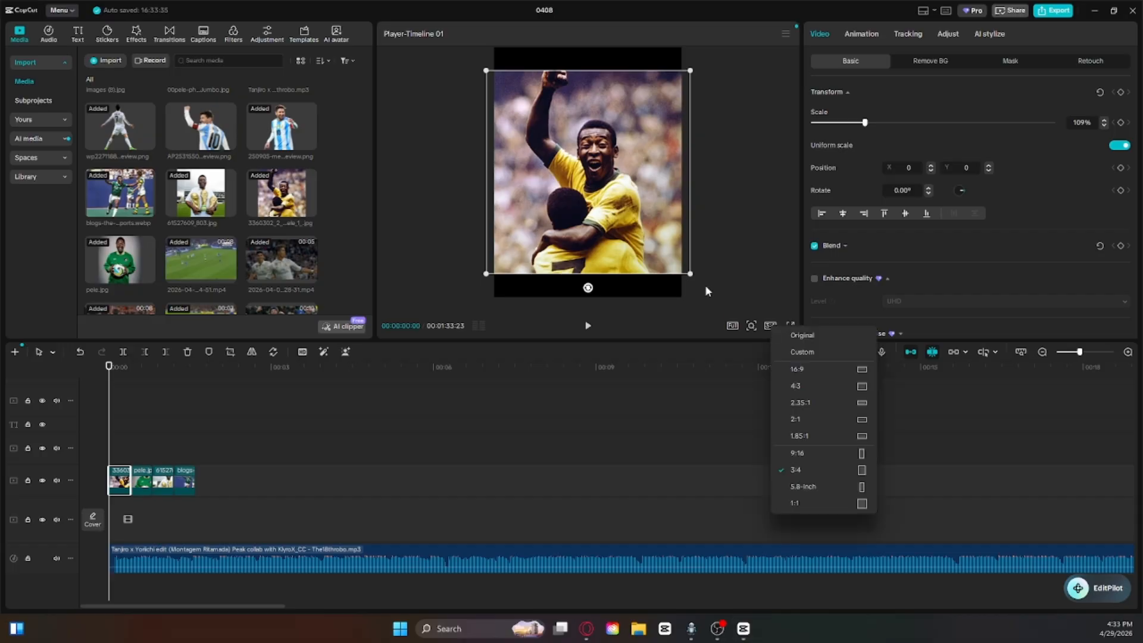
click(705, 290)
click(770, 326)
click(841, 455)
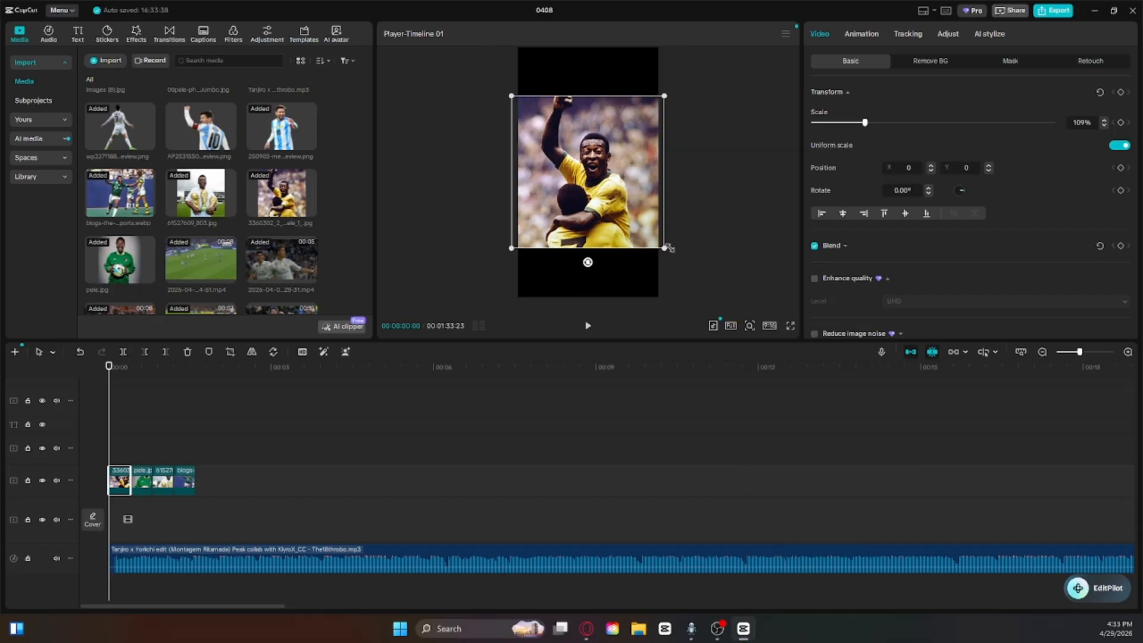
key(ctrl+z)
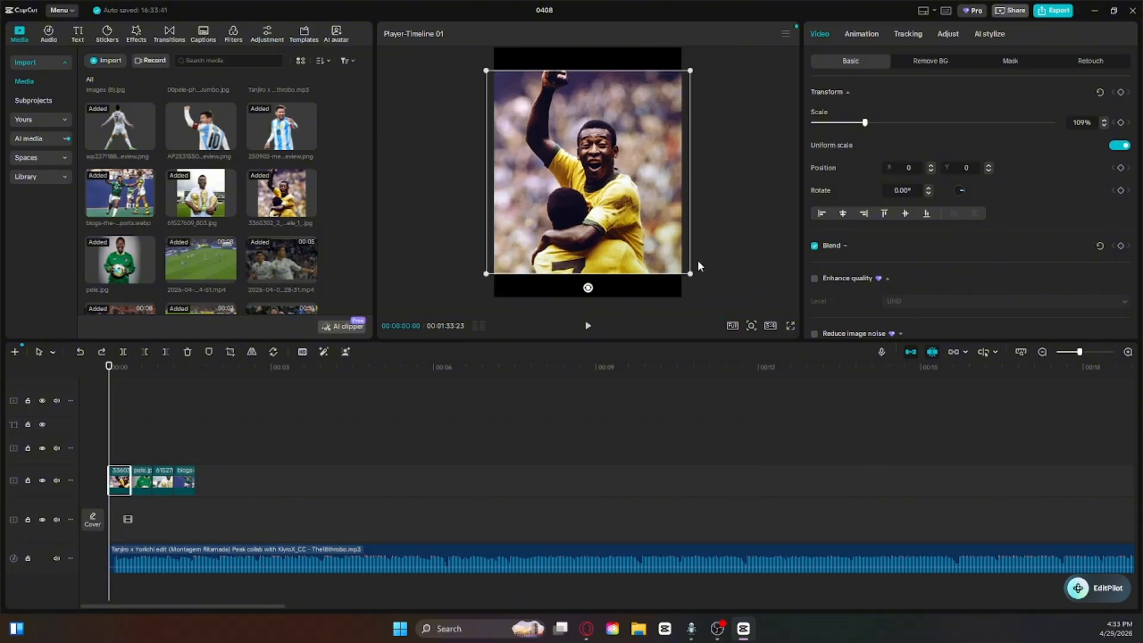
Step: Try the 1.85:1 aspect ratio for the canvas and set it back to 3:4
click(767, 327)
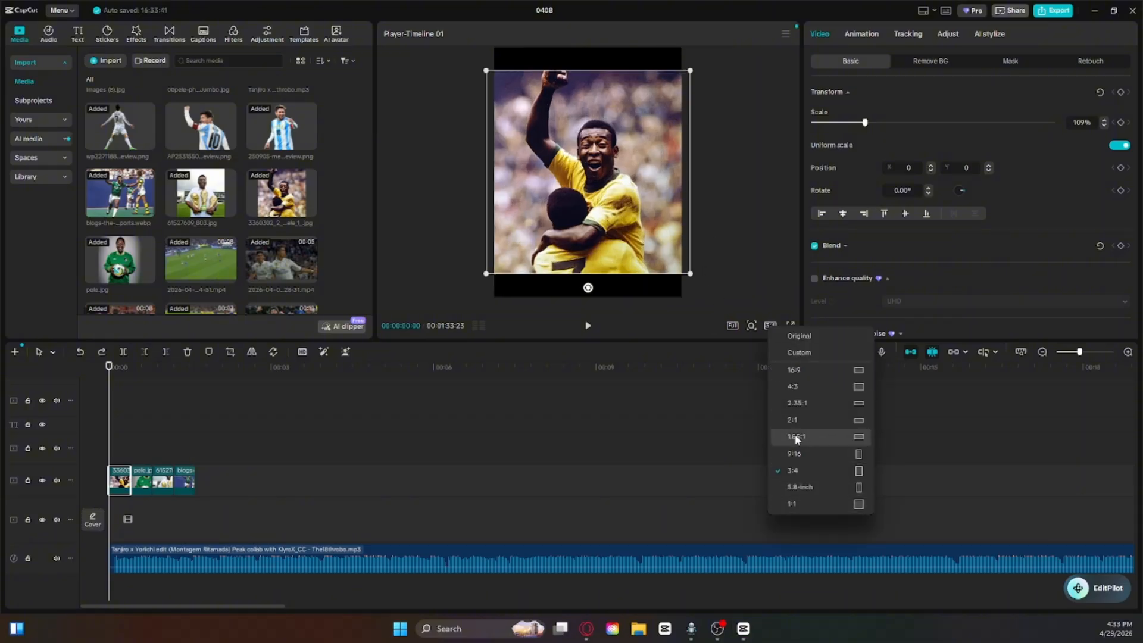
click(859, 437)
click(768, 325)
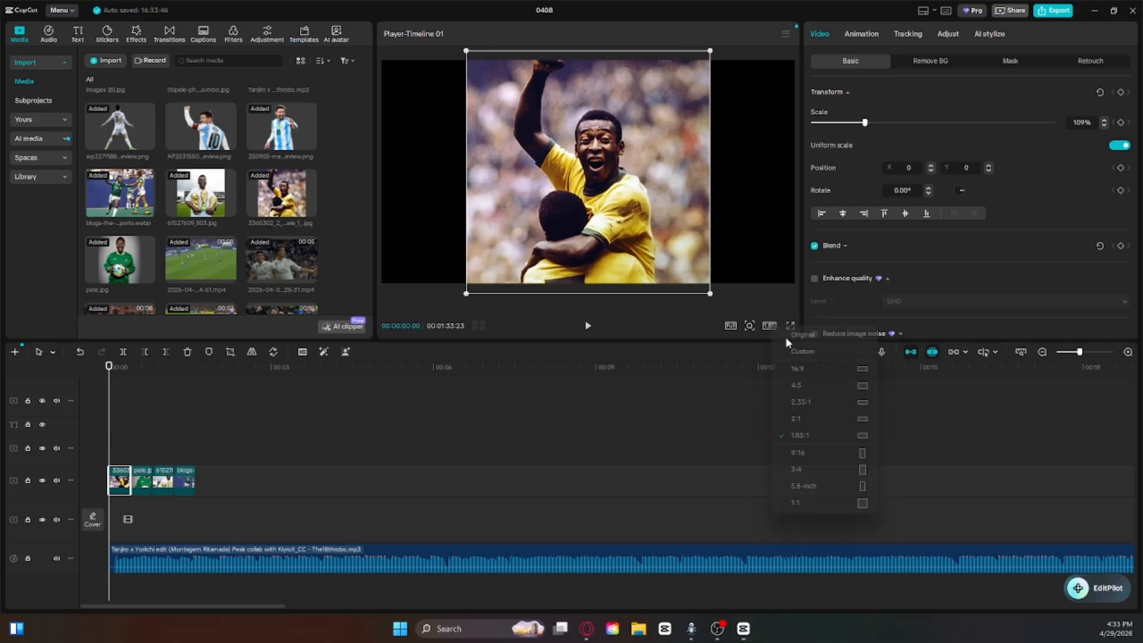
click(769, 325)
click(771, 324)
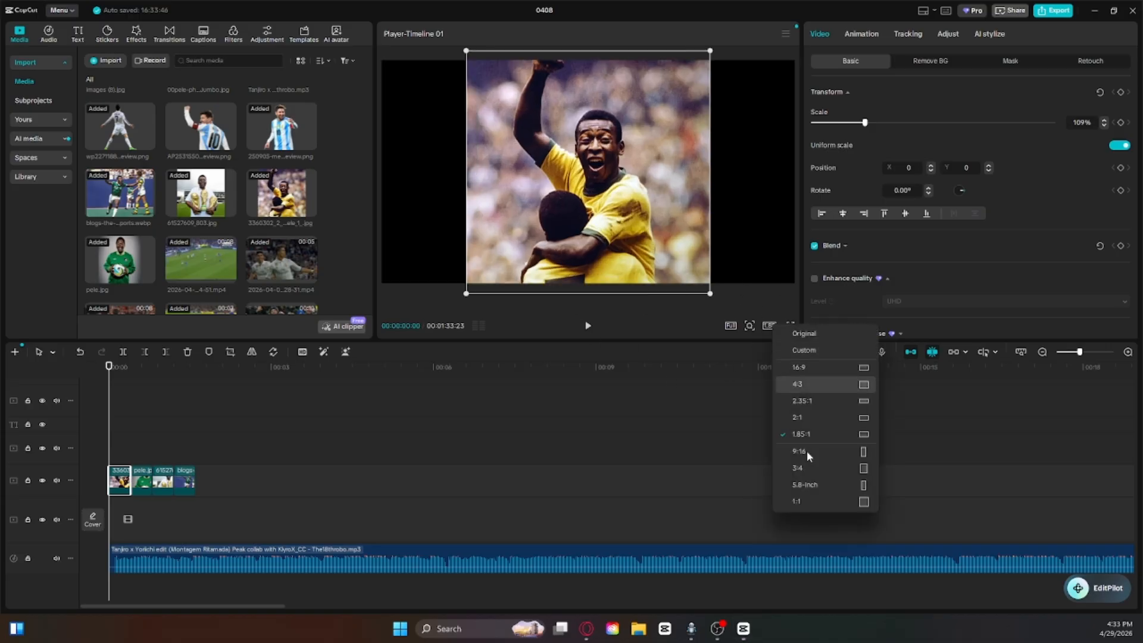
click(841, 473)
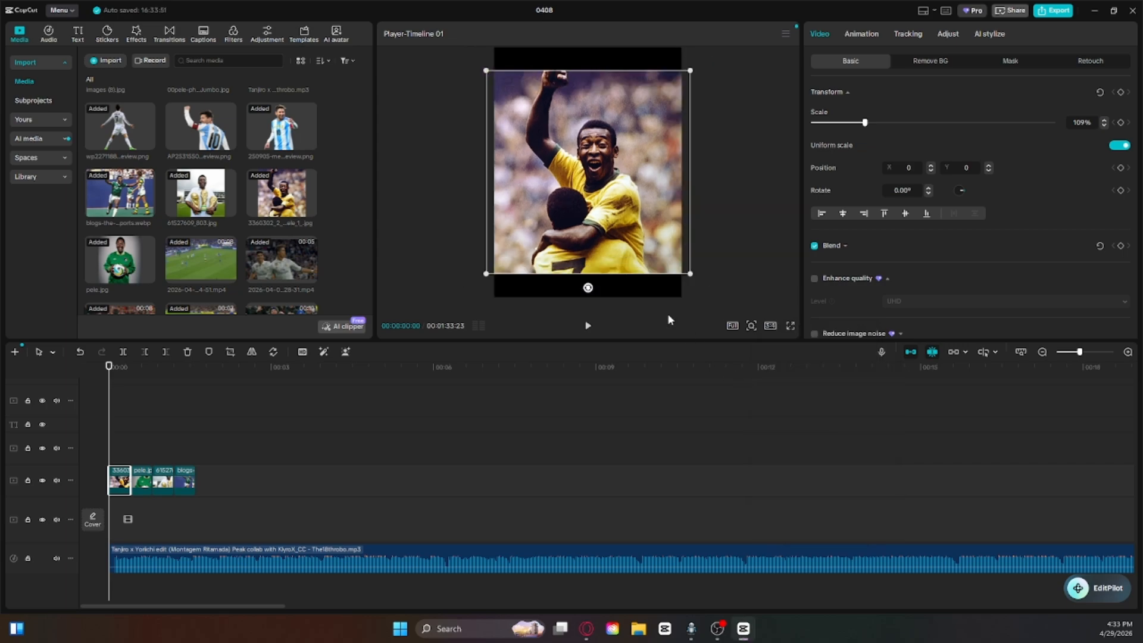
Step: Enlarge the first photo until it fills the full height of the 3:4 canvas, and deselect it
drag(692, 275, 723, 299)
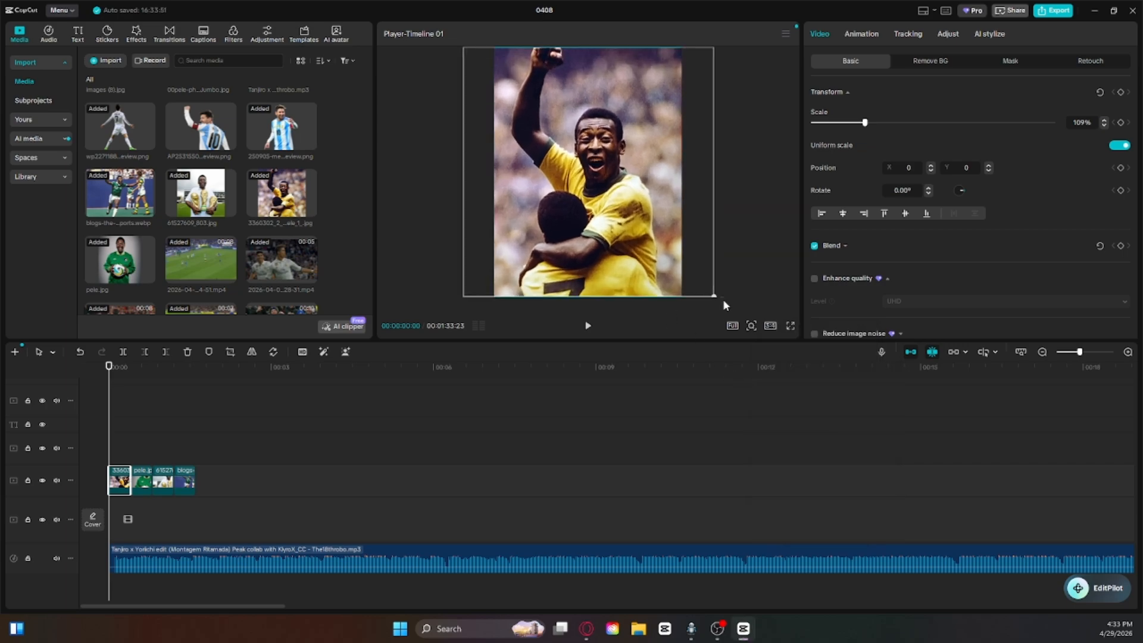
click(640, 368)
click(110, 415)
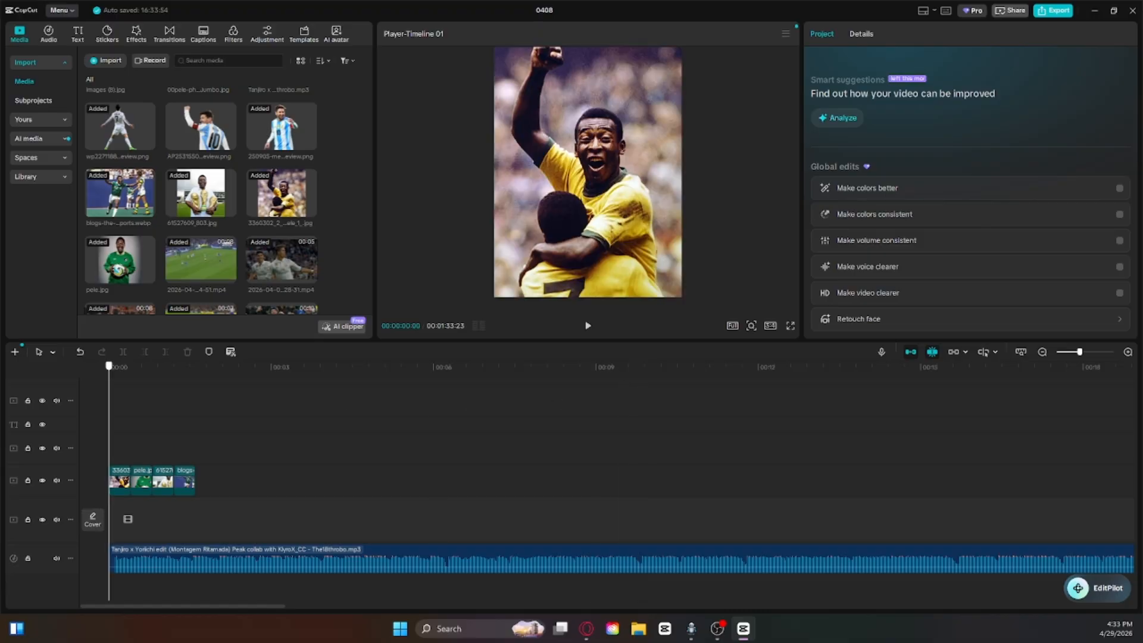
Step: Enlarge the second photo (green jacket) and the third photo (trophies) until each fills the 3:4 canvas, with the third at 133%
click(122, 401)
click(131, 401)
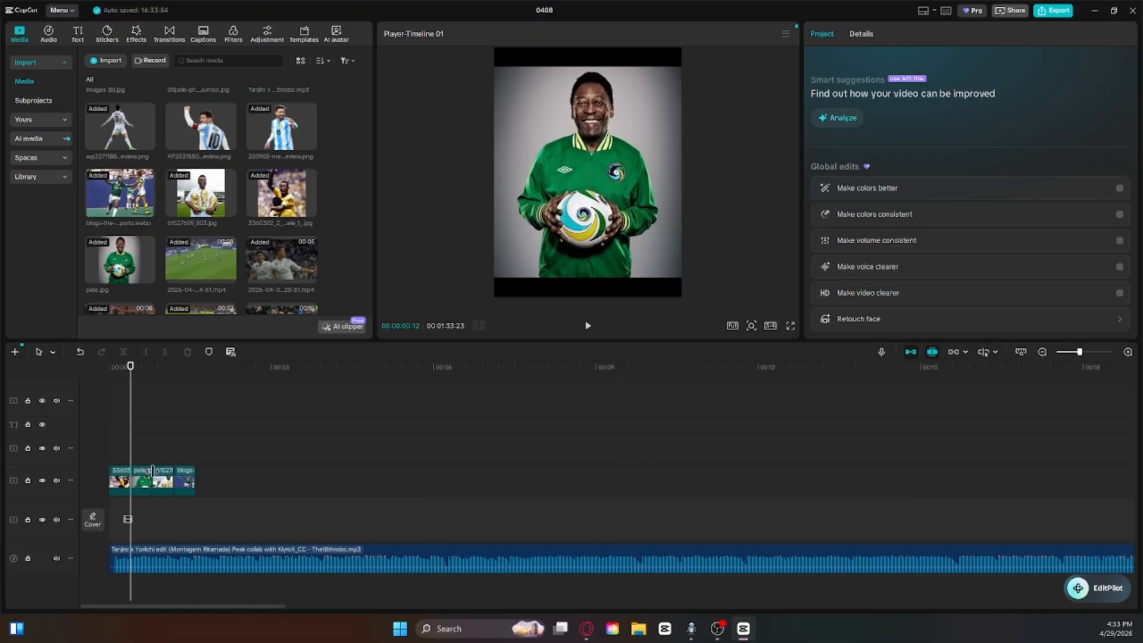
click(147, 472)
drag(131, 410, 152, 415)
click(166, 473)
drag(682, 267, 714, 328)
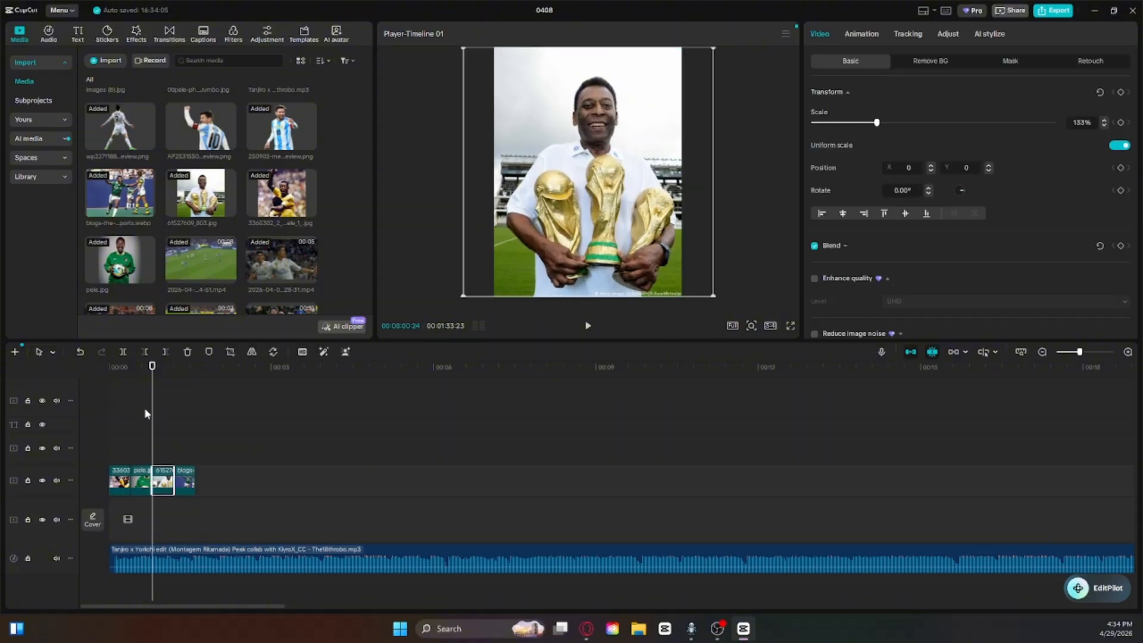
Step: Enlarge the fourth photo until it fills the 3:4 canvas, deselect it and return the playhead to the start
drag(152, 412, 173, 433)
click(190, 483)
drag(682, 238, 776, 356)
click(462, 400)
click(110, 411)
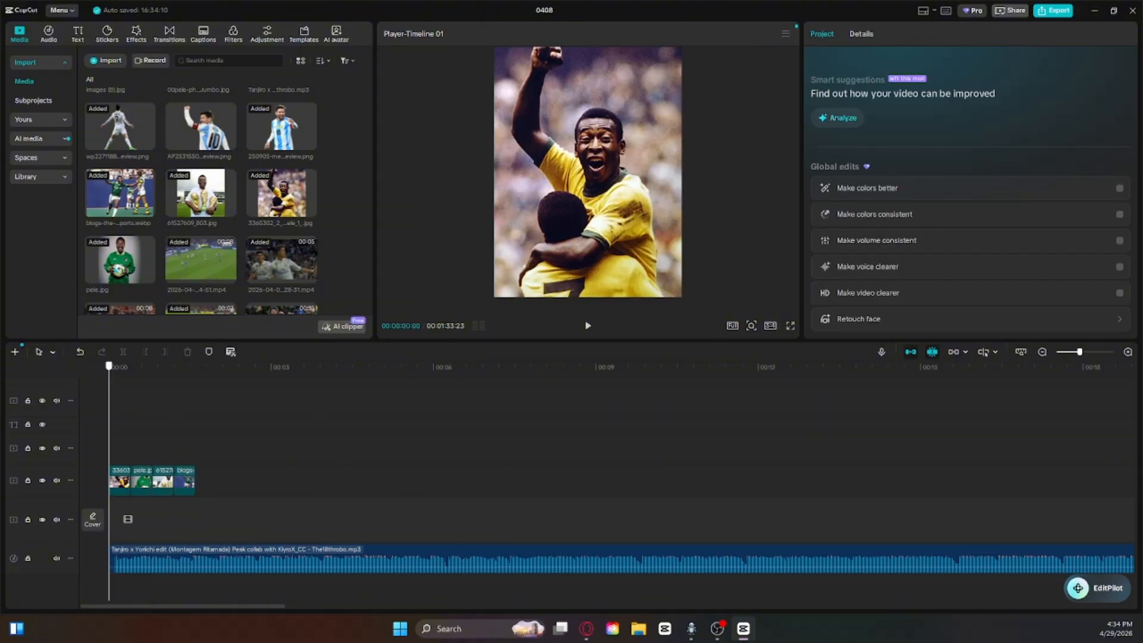
Step: Look through the first photo clip's mask, retouch, background removal, adjustment, tracking and AI style options
click(120, 484)
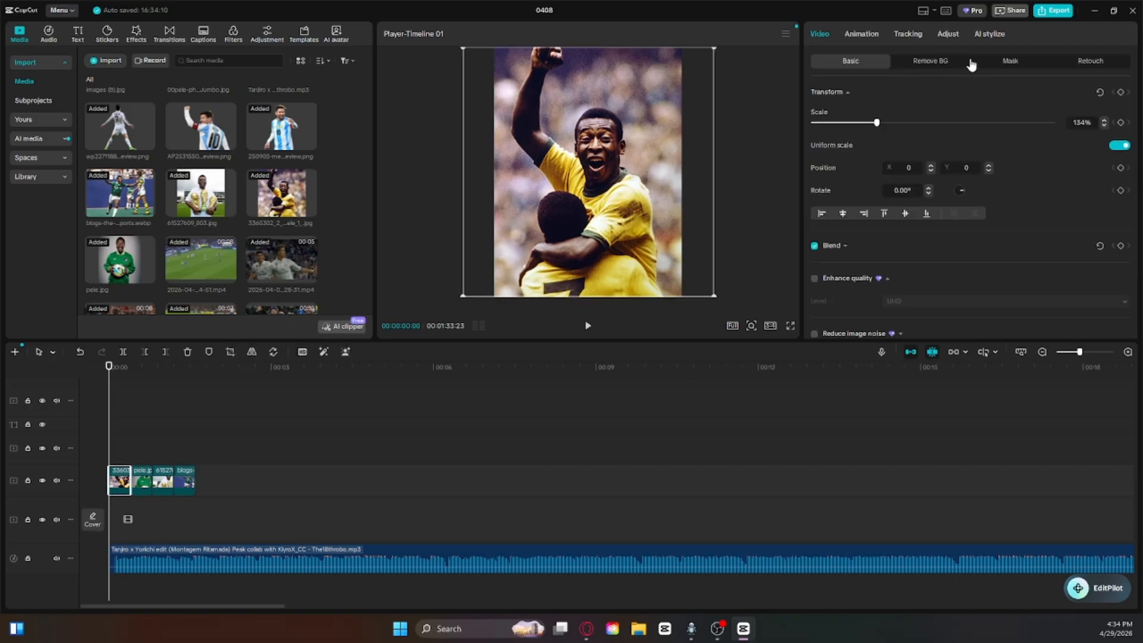
click(1005, 66)
click(1087, 67)
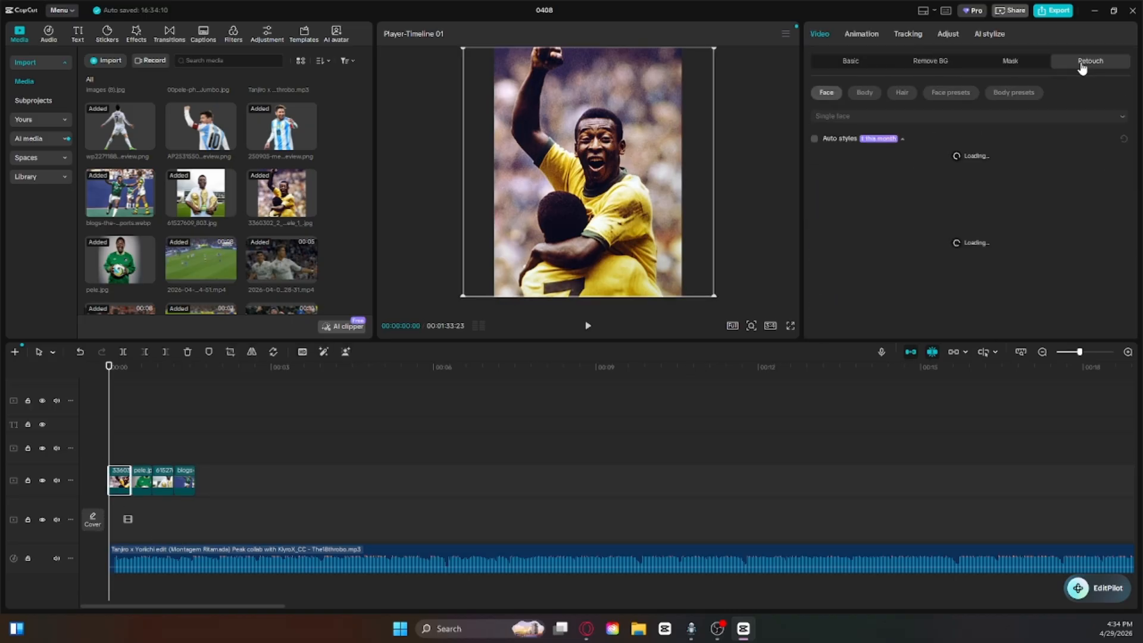
click(959, 73)
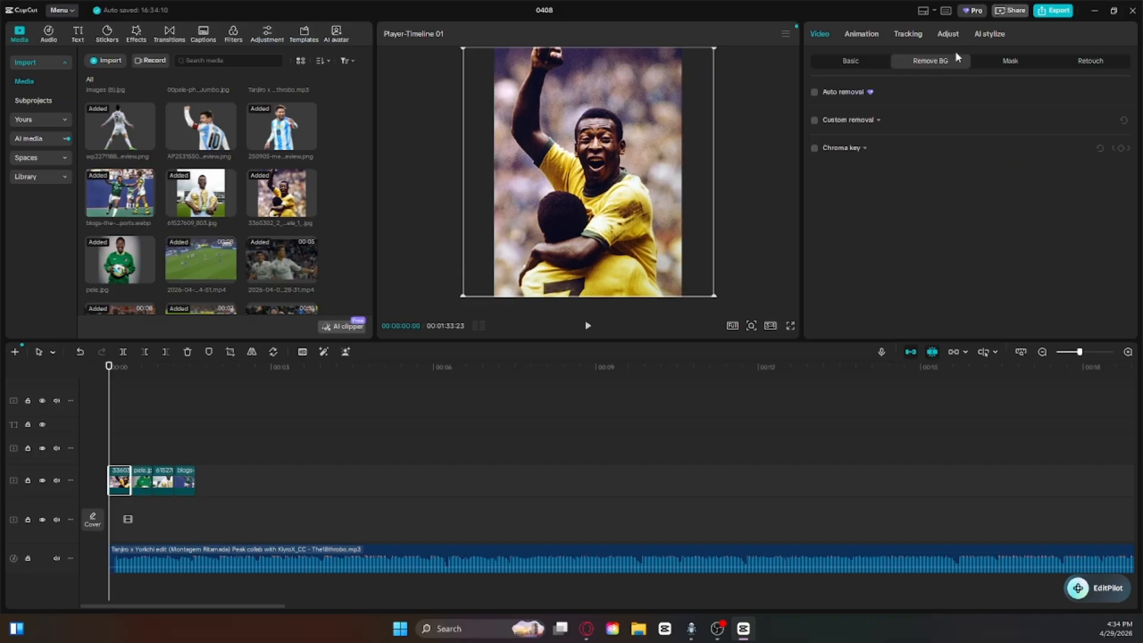
click(949, 34)
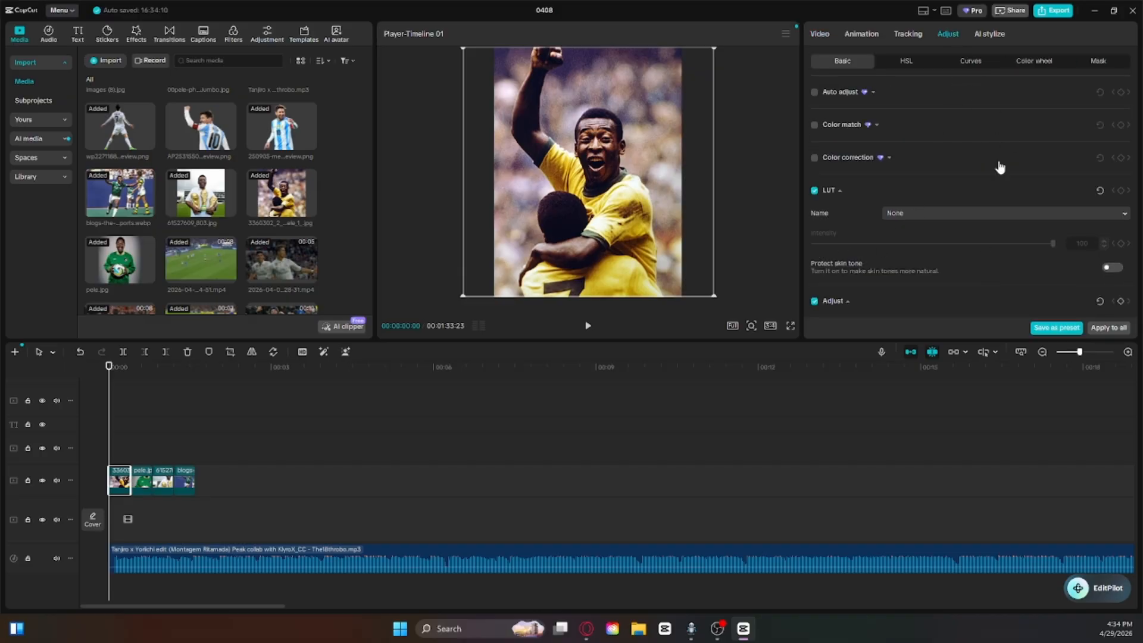
scroll(965, 157, down, 4)
click(899, 34)
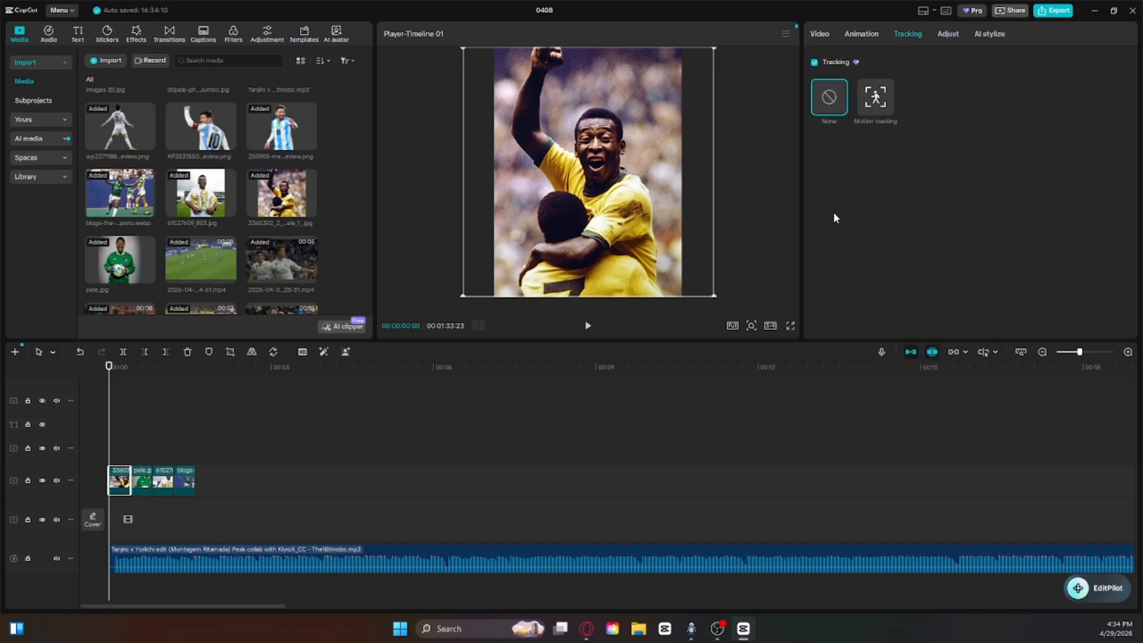
click(980, 36)
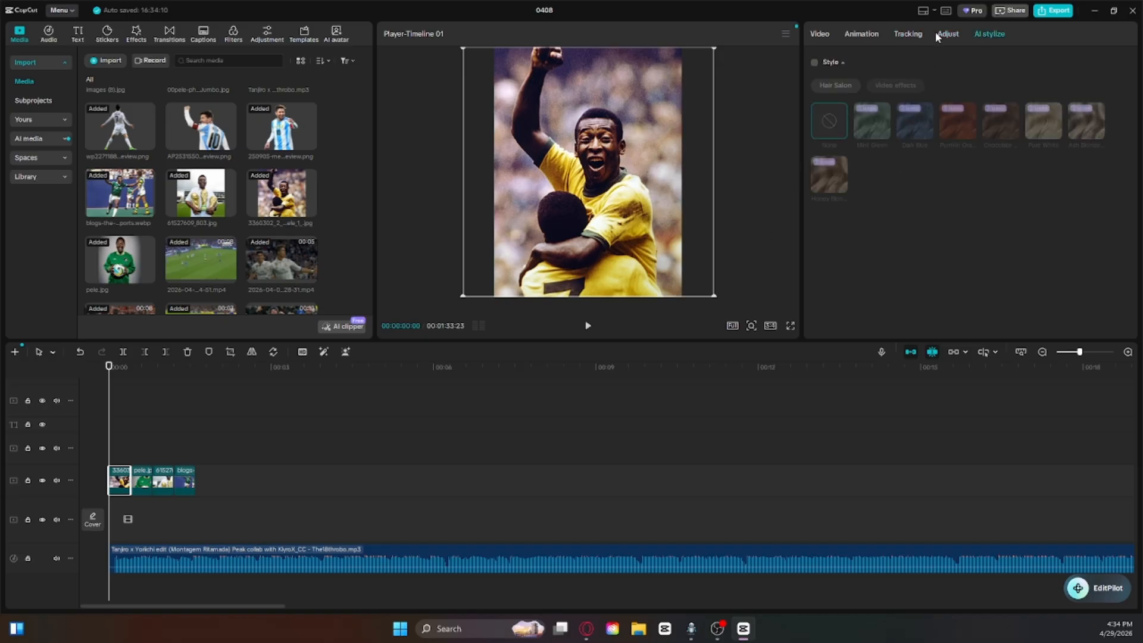
Step: Try the Tesseract entrance animation on the first photo clip and play it from the start
click(866, 36)
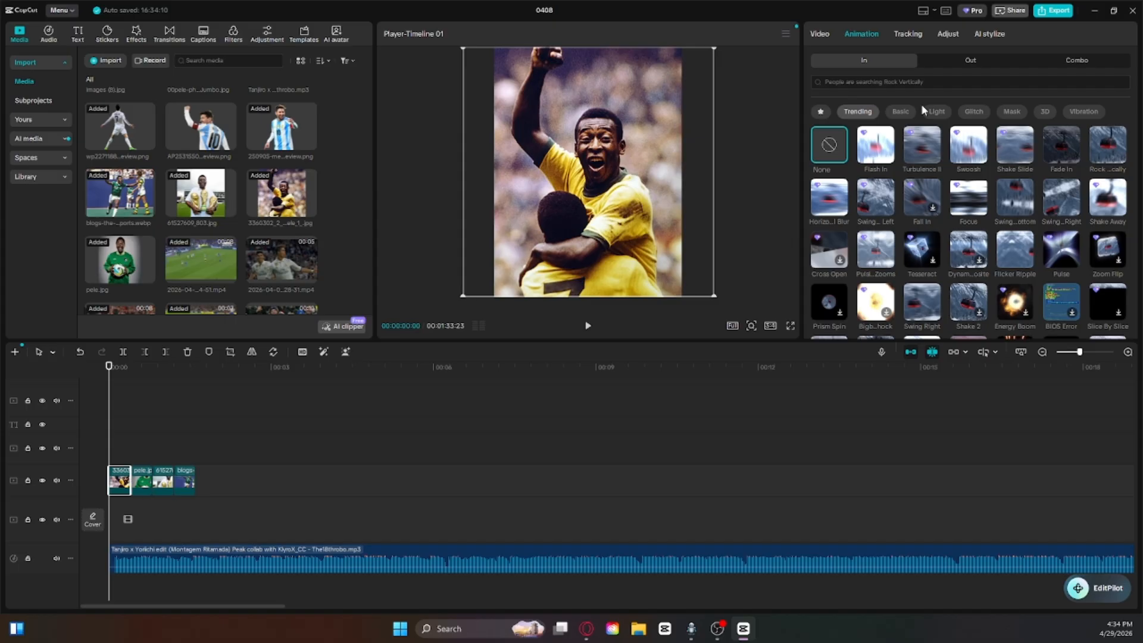
click(931, 253)
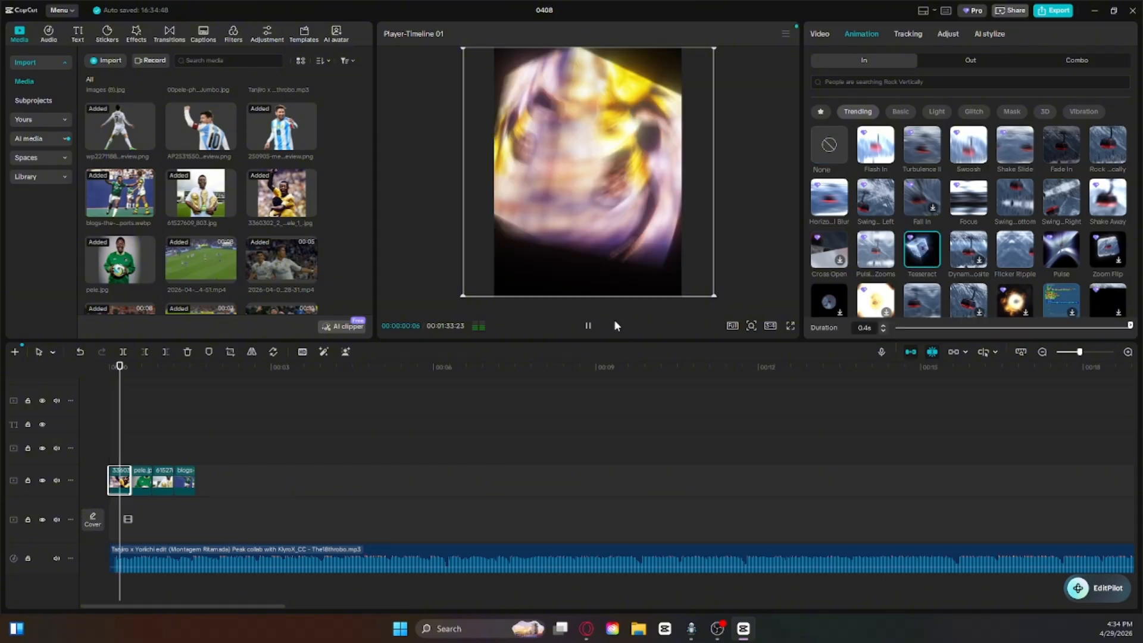
click(105, 400)
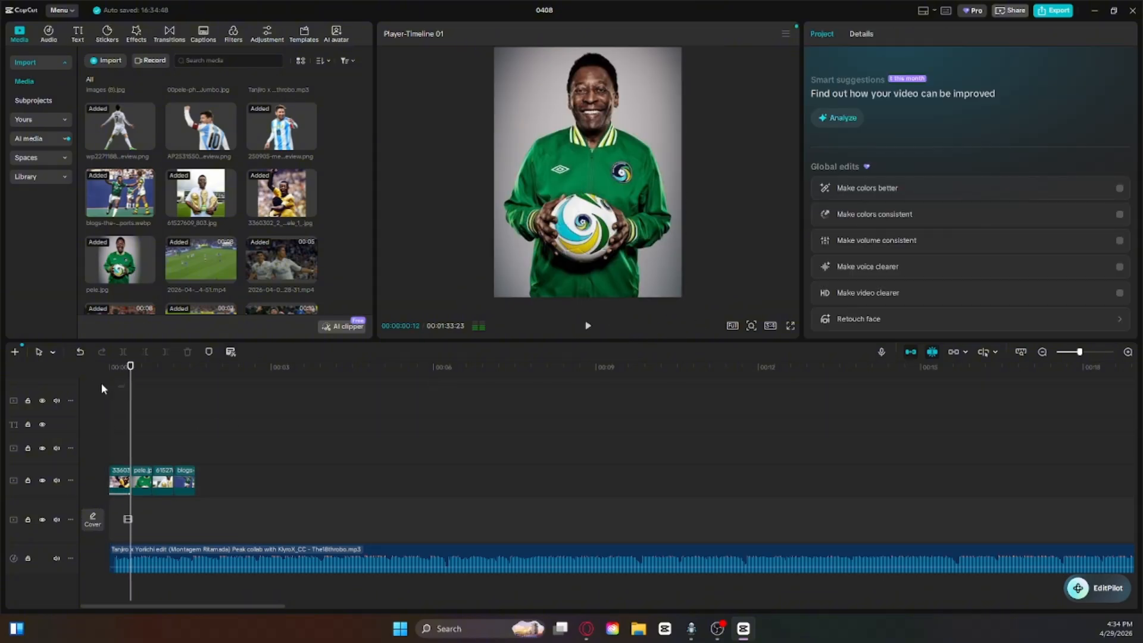
drag(110, 379, 46, 379)
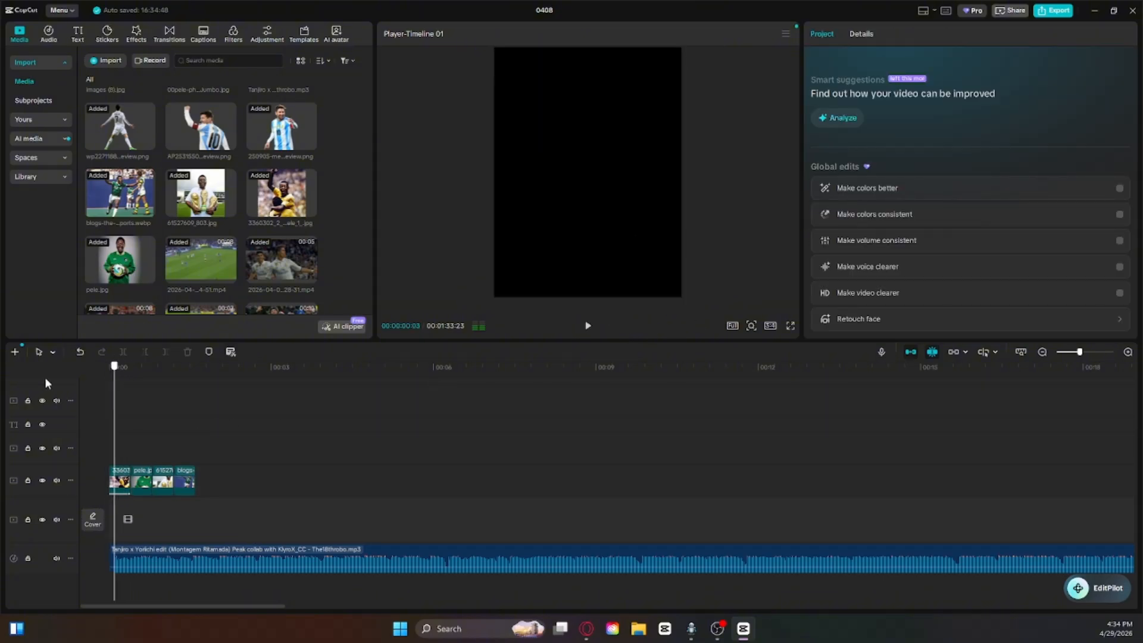
click(590, 325)
click(318, 402)
Step: Add Shake Slide to the favourite animations and apply the Turbulence II entrance animation to all four photo clips
click(124, 485)
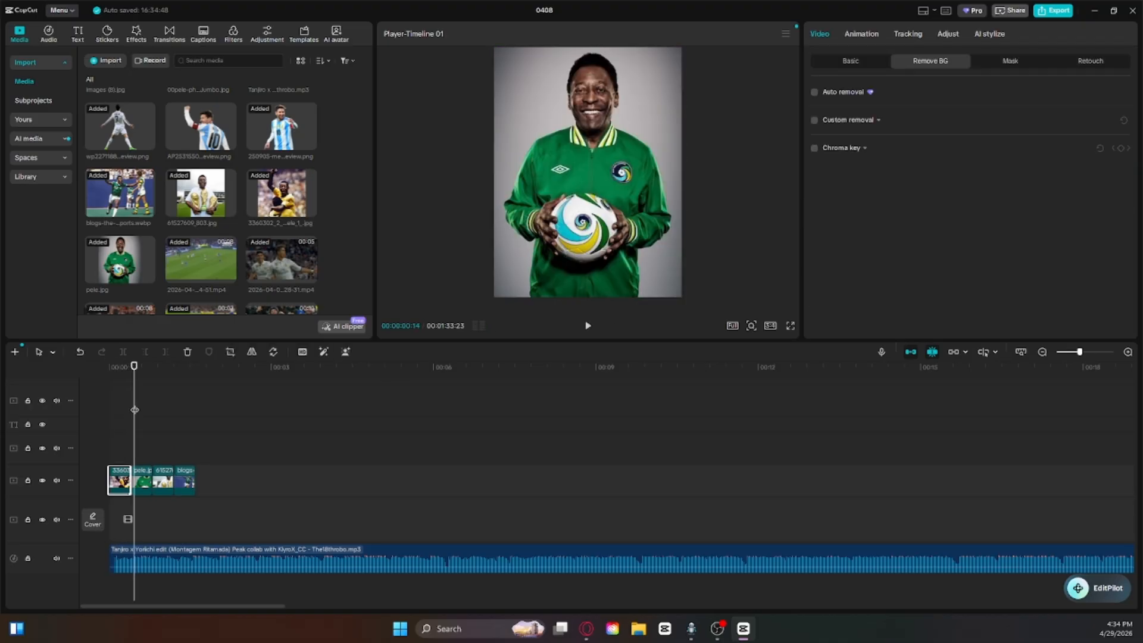
drag(135, 409, 102, 405)
click(862, 34)
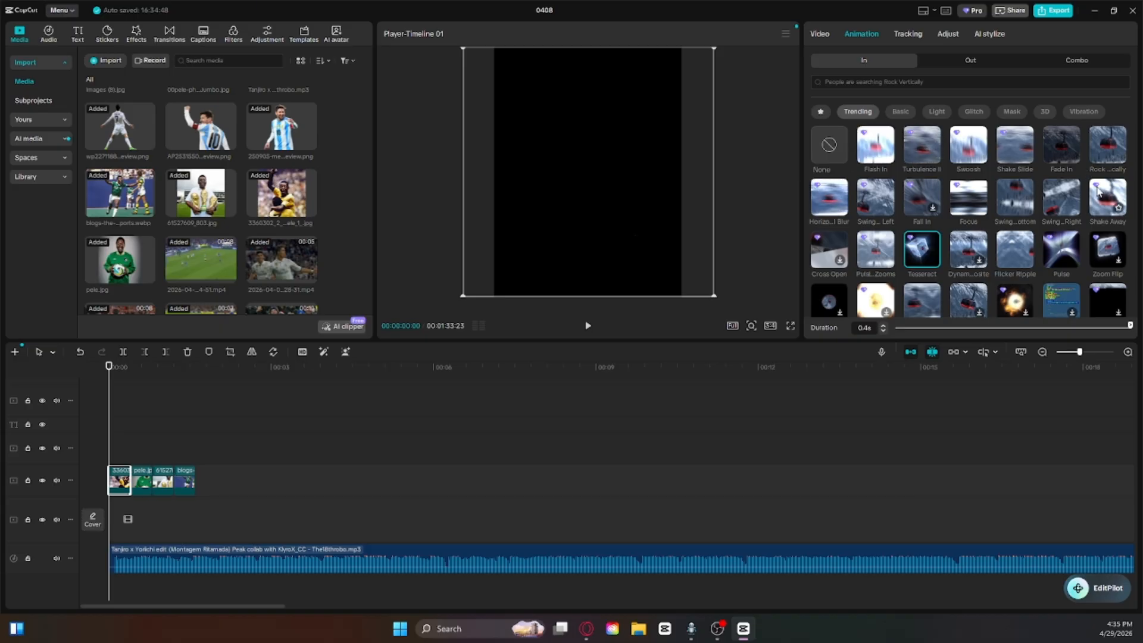
click(829, 112)
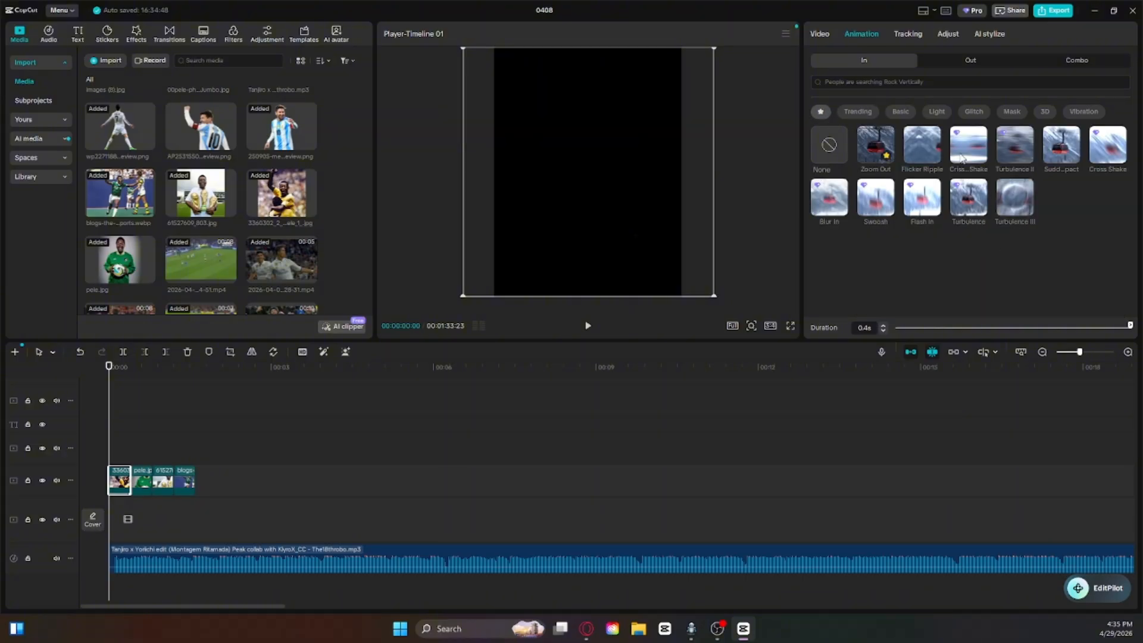
click(844, 112)
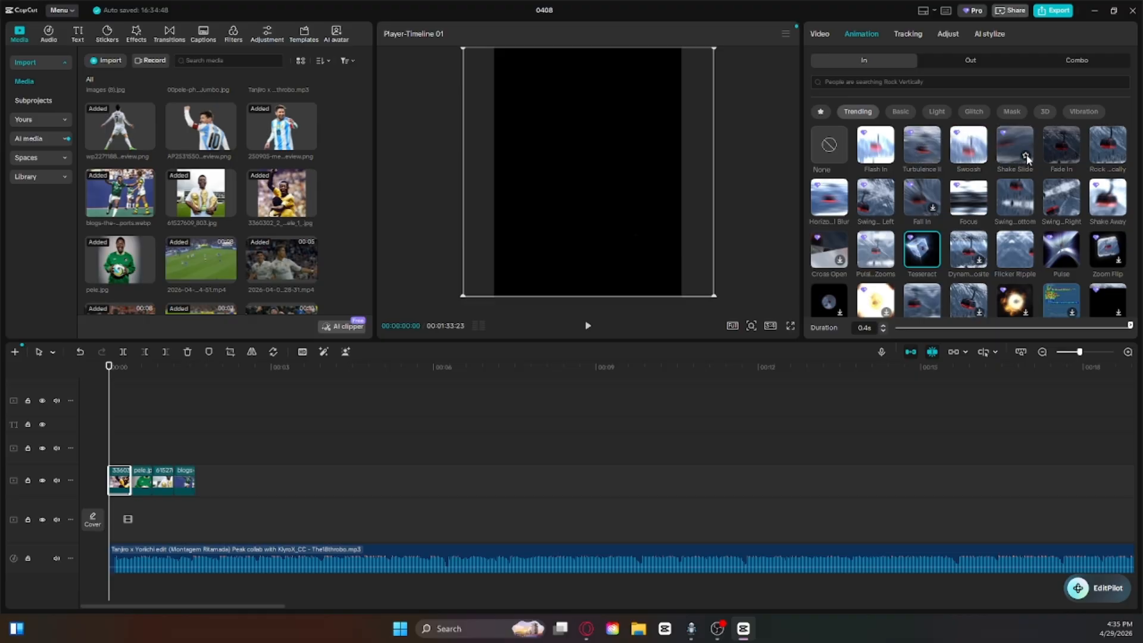
click(827, 112)
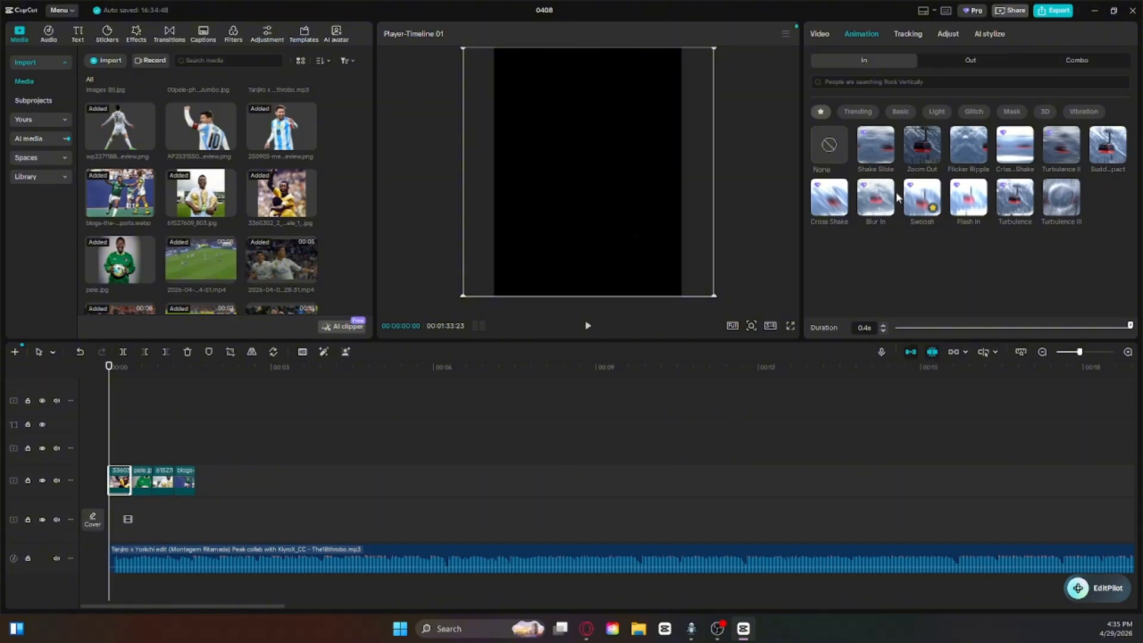
click(1060, 139)
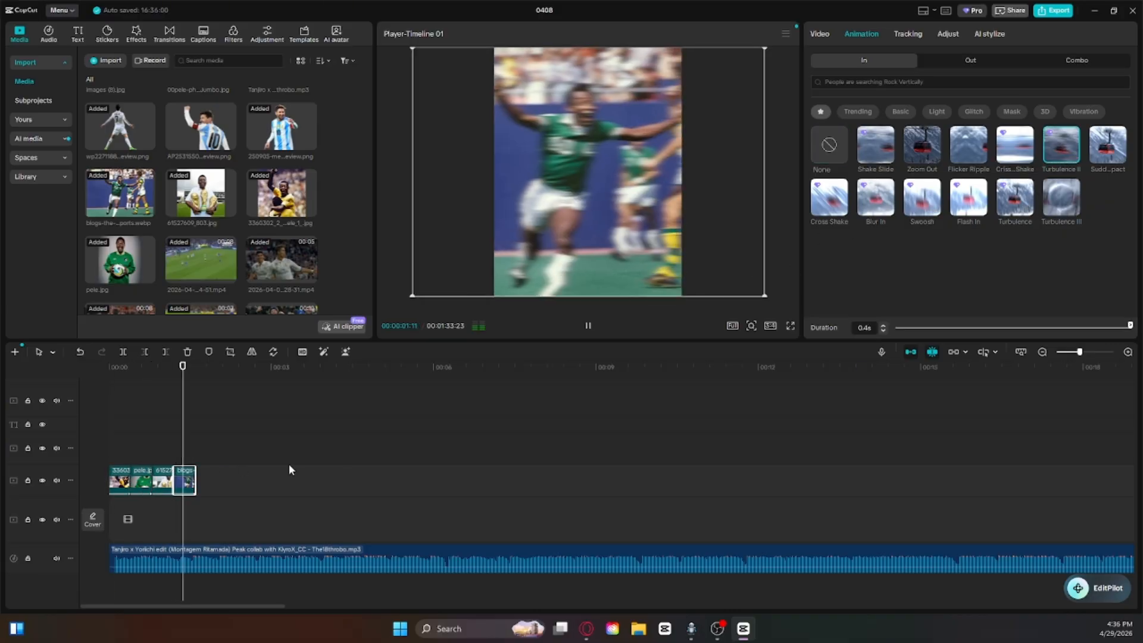
key(space)
Step: Copy the four animated photo clips and paste the set directly behind the originals
drag(244, 456, 119, 485)
right_click(141, 481)
click(178, 325)
right_click(235, 485)
click(271, 536)
key(space)
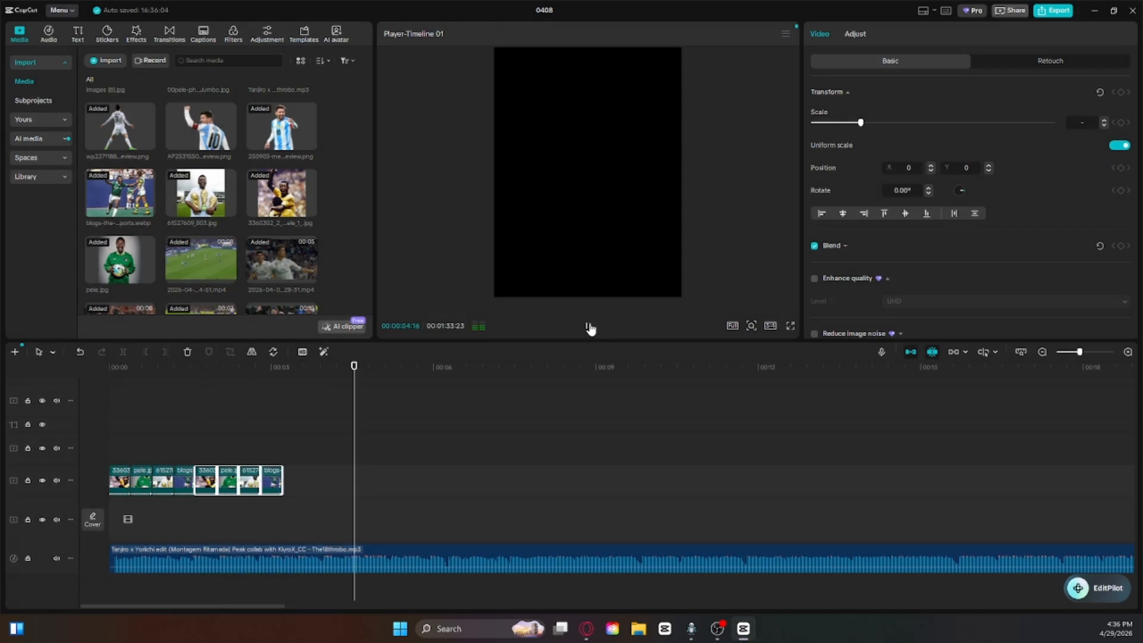
Step: Paste the four-photo set two more times on the same track, placing each set directly behind the previous one
right_click(370, 480)
click(404, 530)
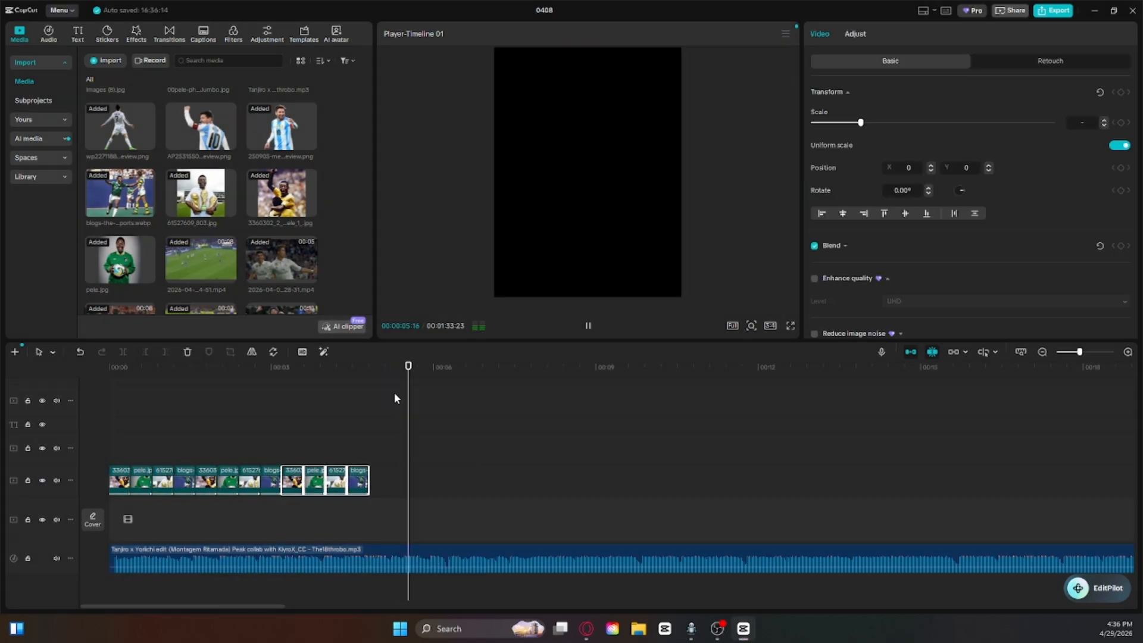
key(space)
click(449, 471)
right_click(447, 470)
right_click(397, 449)
click(431, 498)
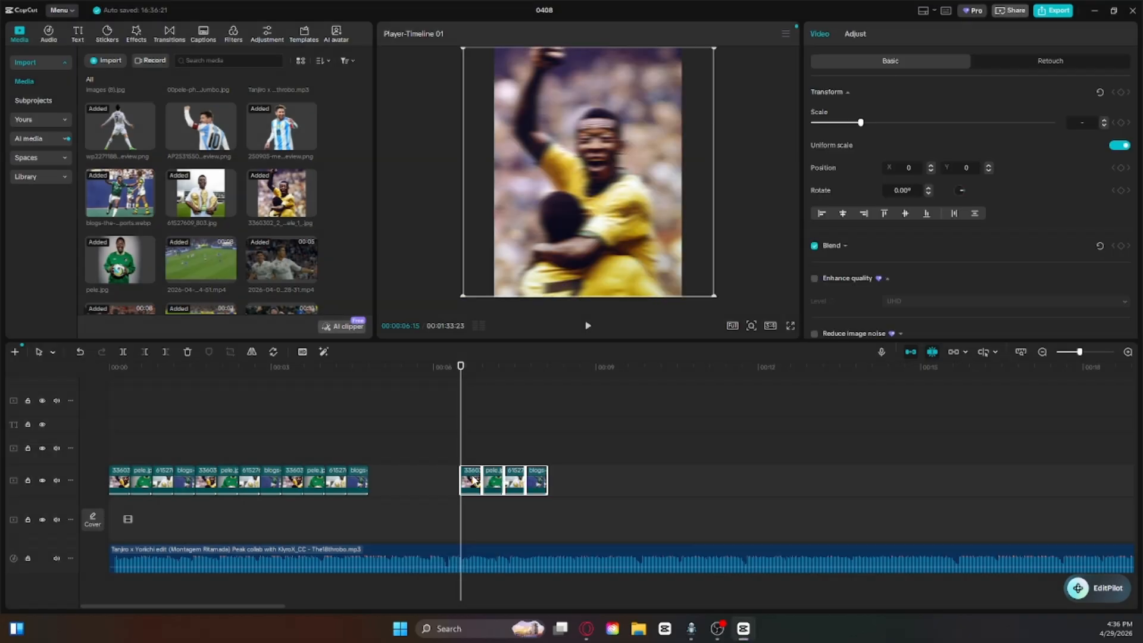
drag(474, 480, 382, 480)
Step: Paste a fifth copy of the four-photo set, join it to the end of the sequence and deselect it
key(space)
Step: Trim the end of the last photo clip so the sequence stops just before the 8-second mark
key(space)
right_click(504, 480)
click(534, 531)
drag(539, 480, 469, 480)
click(477, 429)
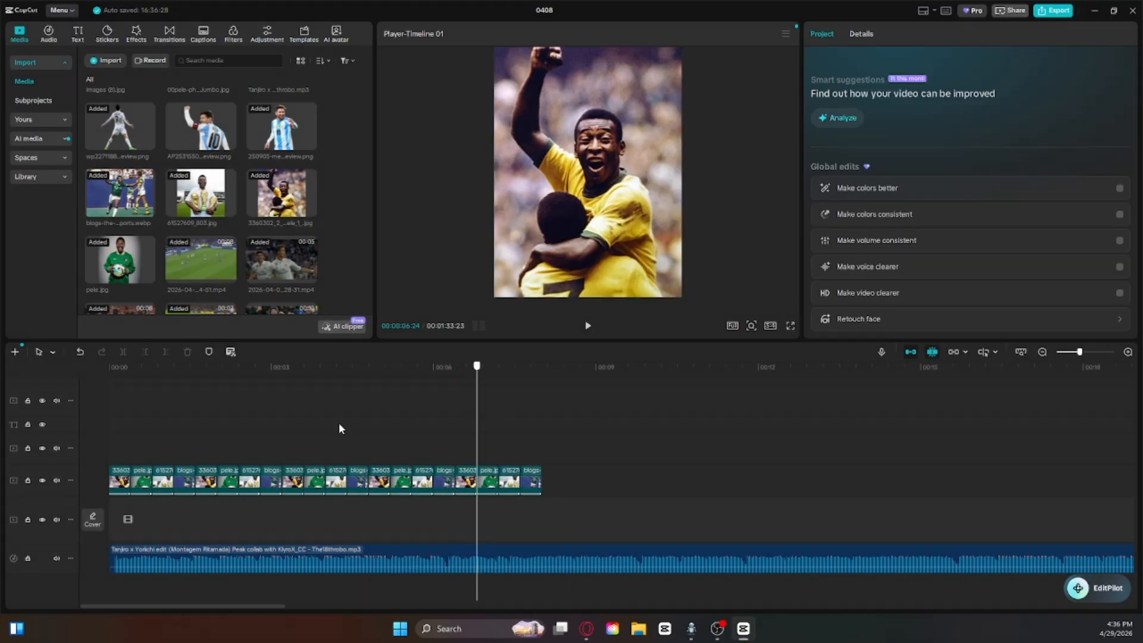
key(space)
click(528, 480)
key(w)
click(672, 438)
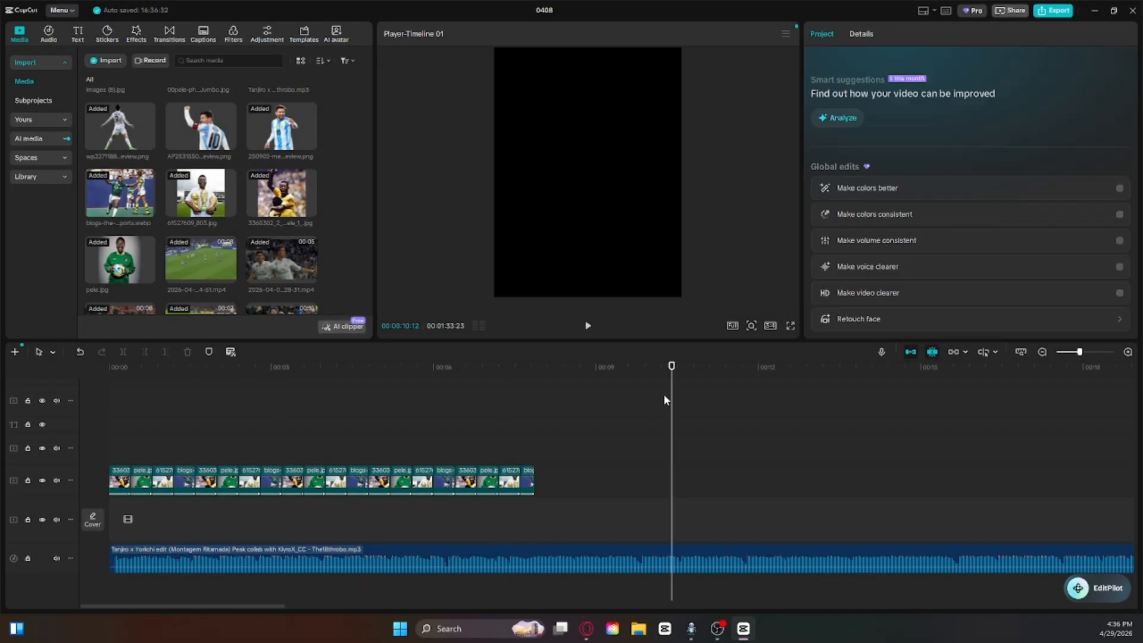
Step: Play the photo sequence from the start in full screen, and return to the editor
drag(672, 398, 109, 420)
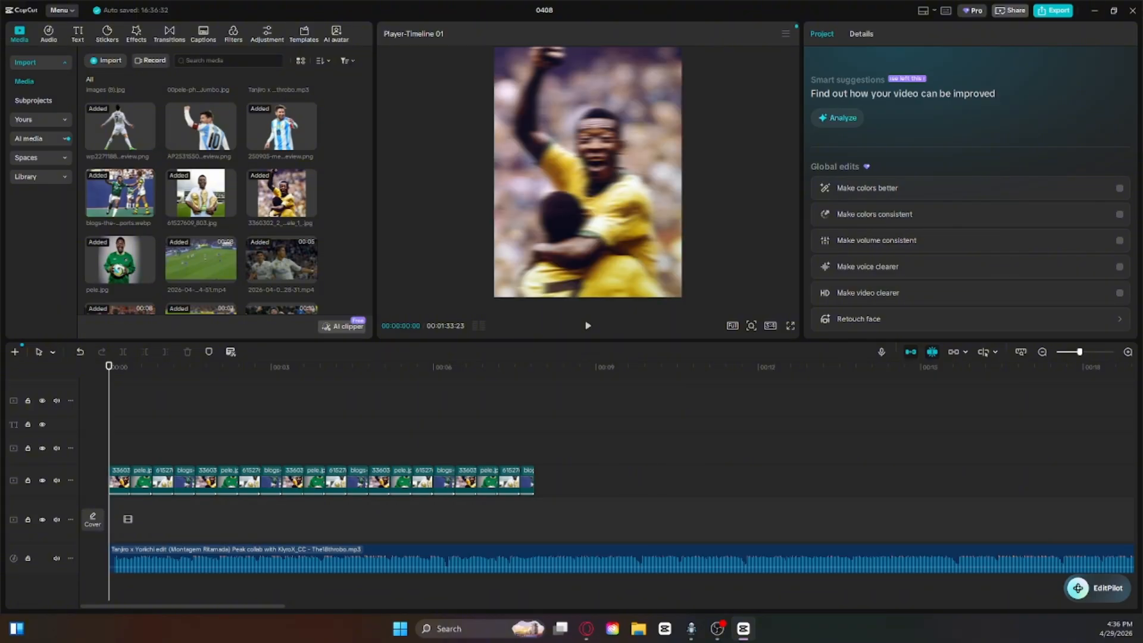
click(795, 325)
key(space)
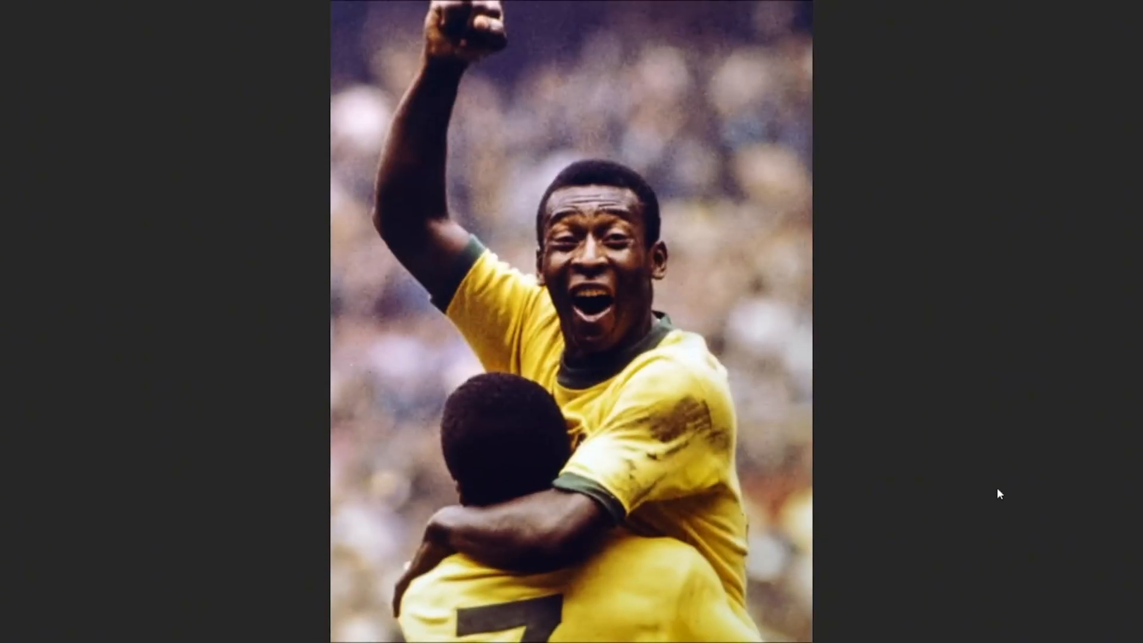
mouse_move(685, 402)
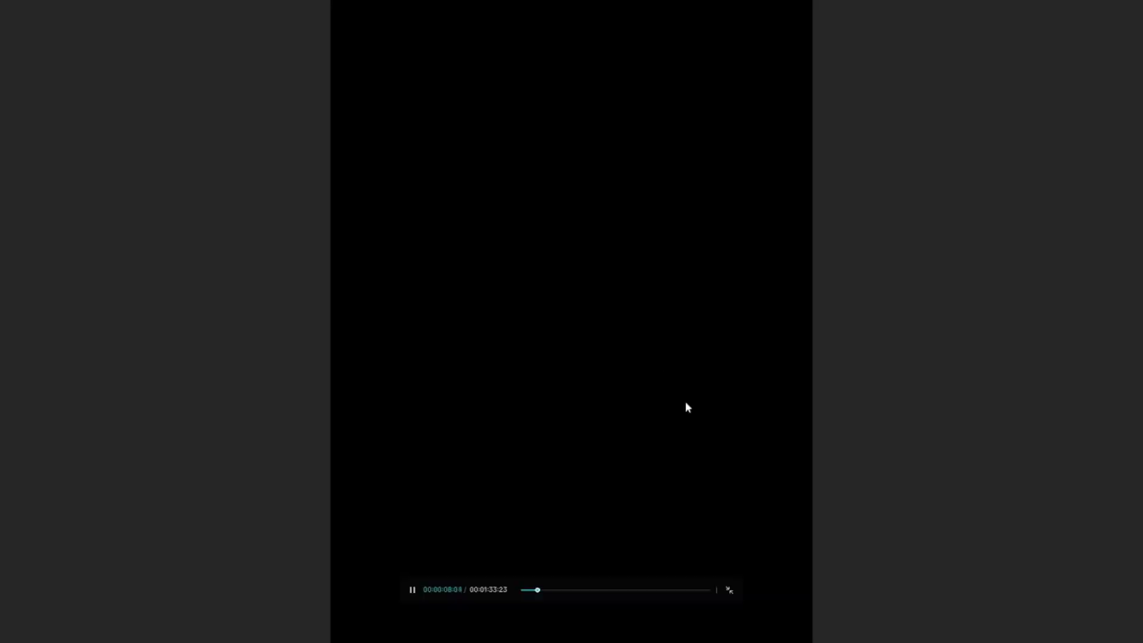
click(737, 598)
click(613, 438)
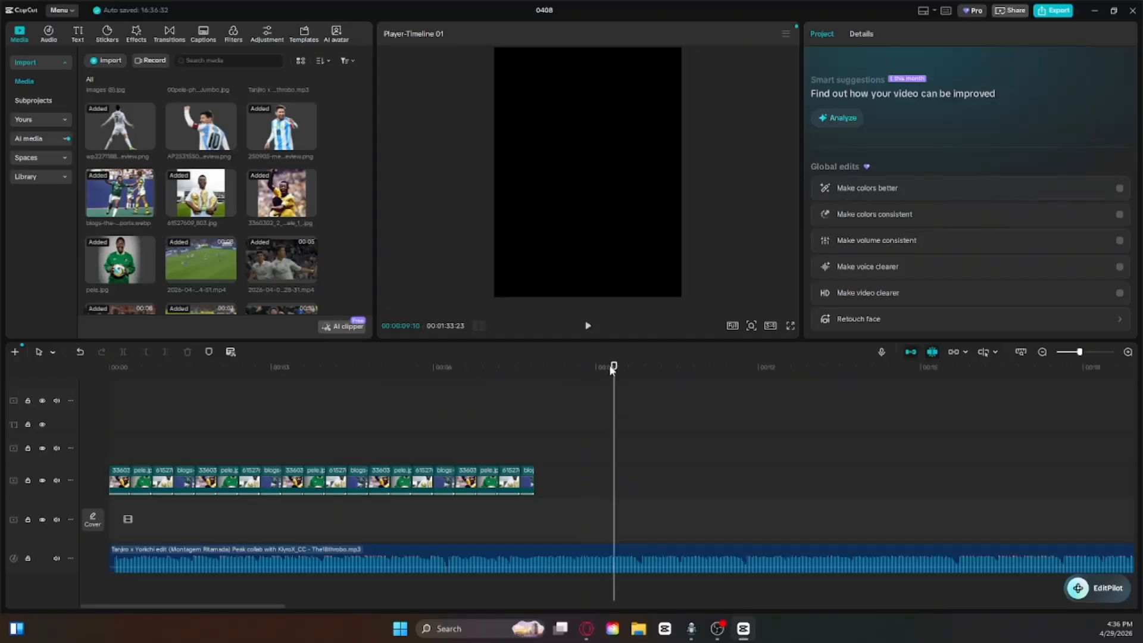
Step: Replay the second half of the photo sequence several times to check its timing against the song
drag(613, 367, 380, 415)
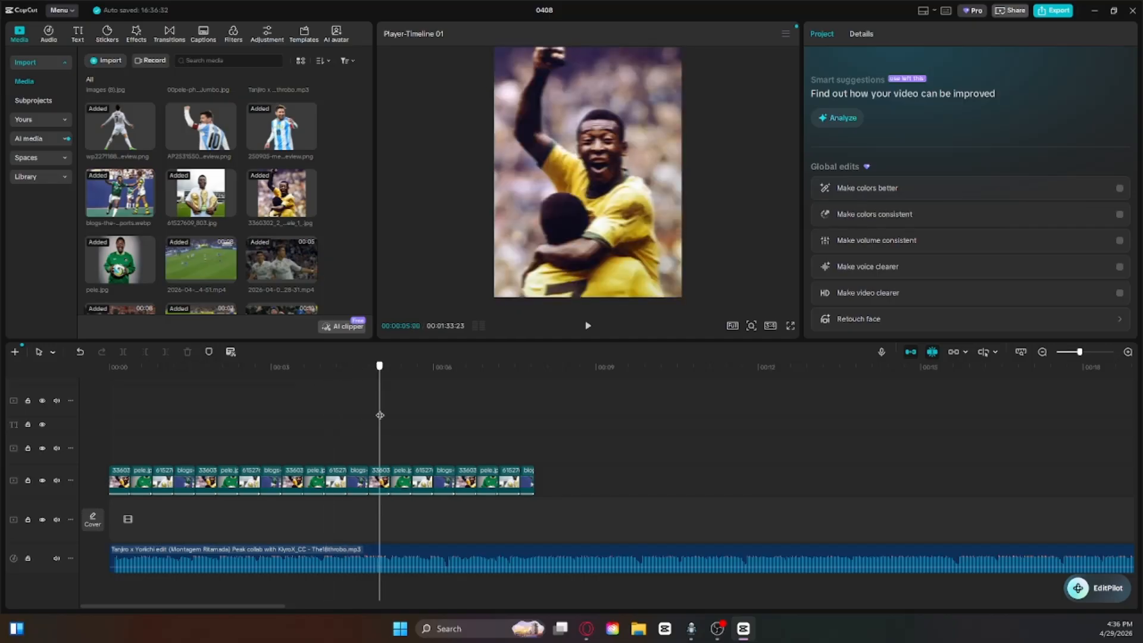
key(space)
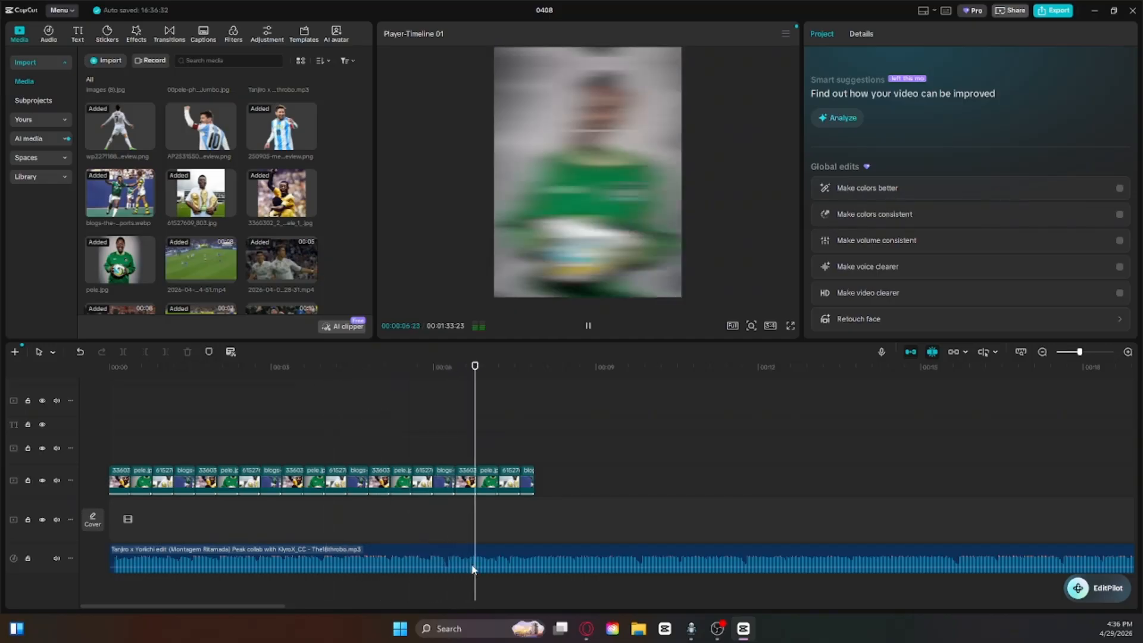
key(space)
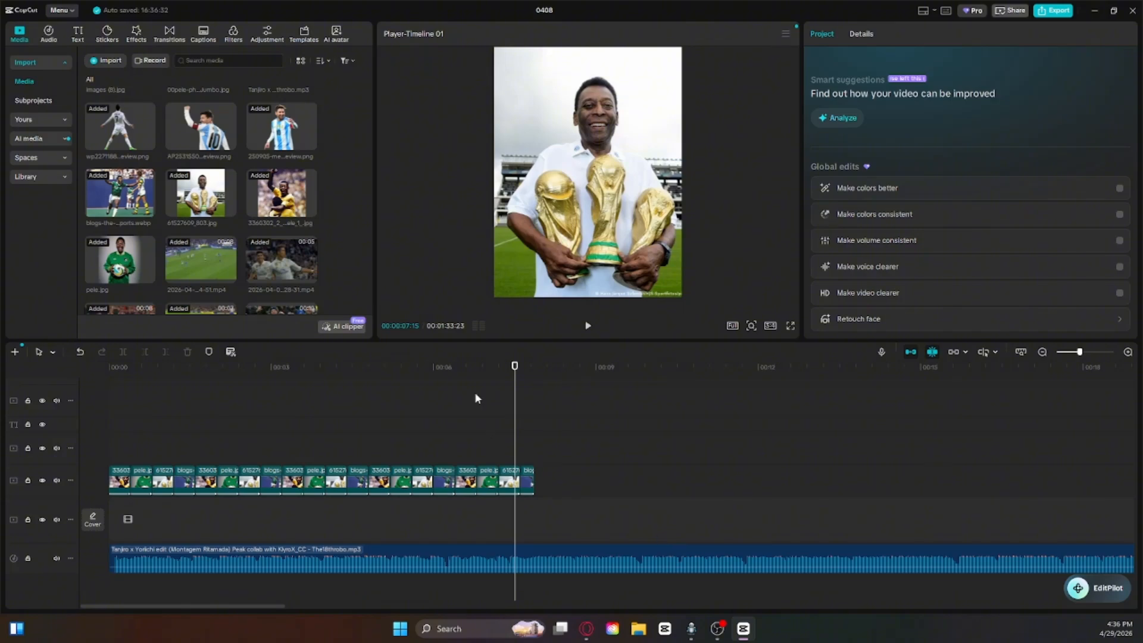
drag(512, 369, 332, 396)
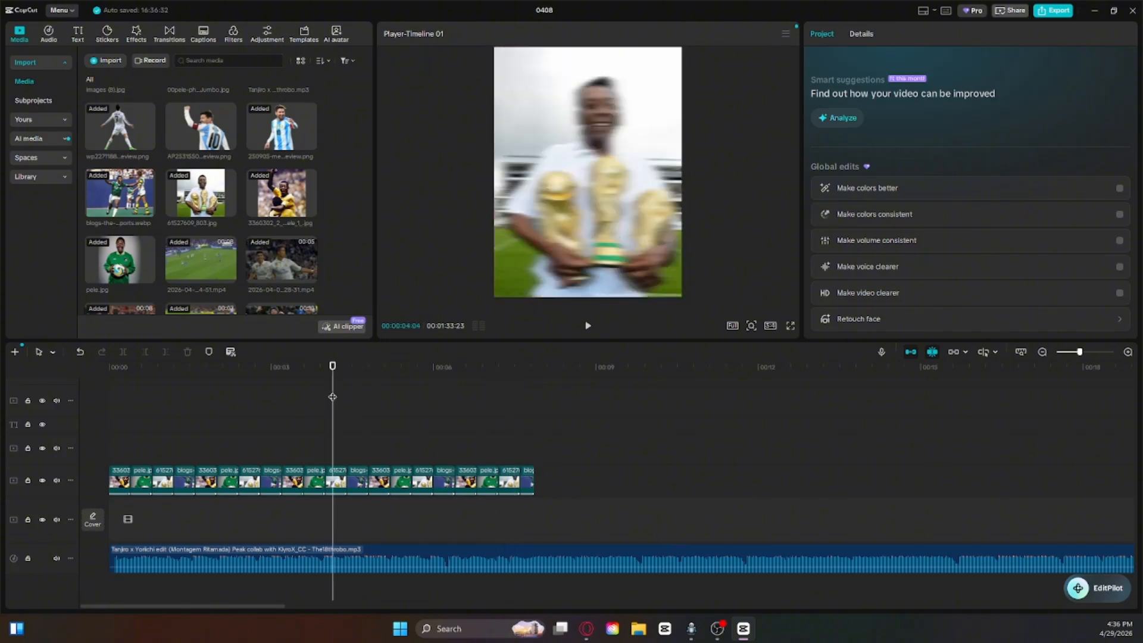
key(space)
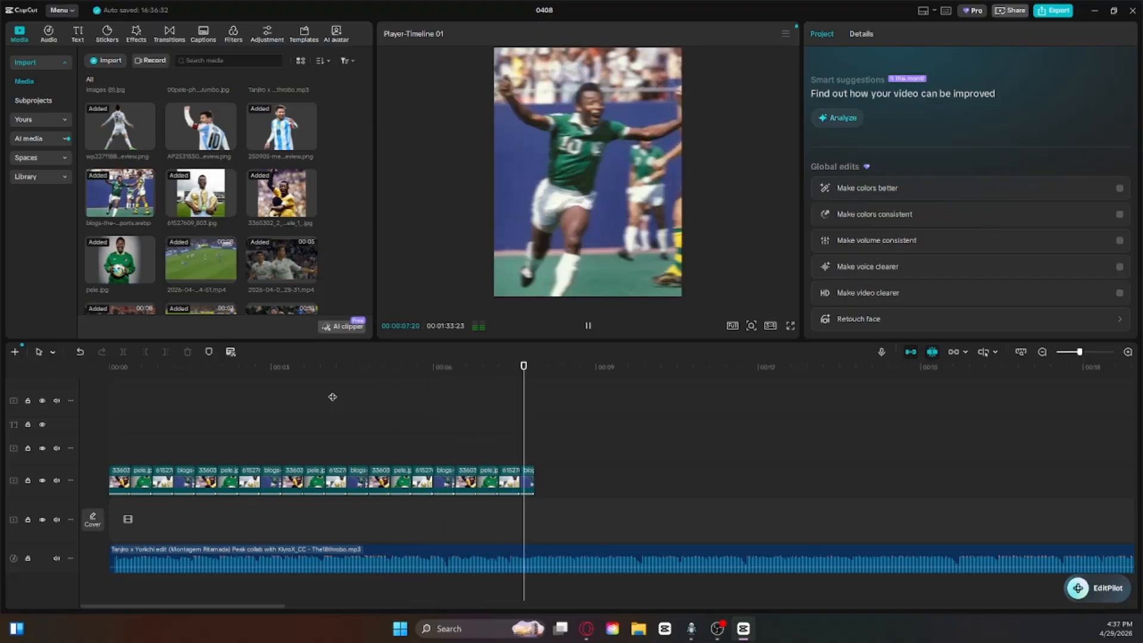
key(space)
drag(532, 381, 350, 409)
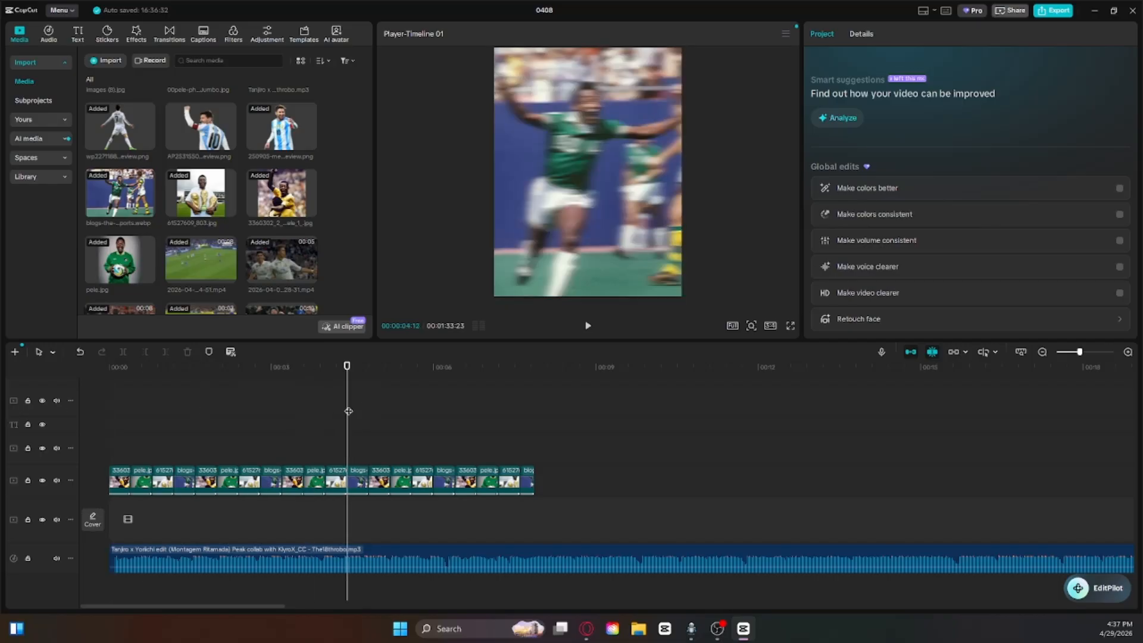
key(space)
key(space)
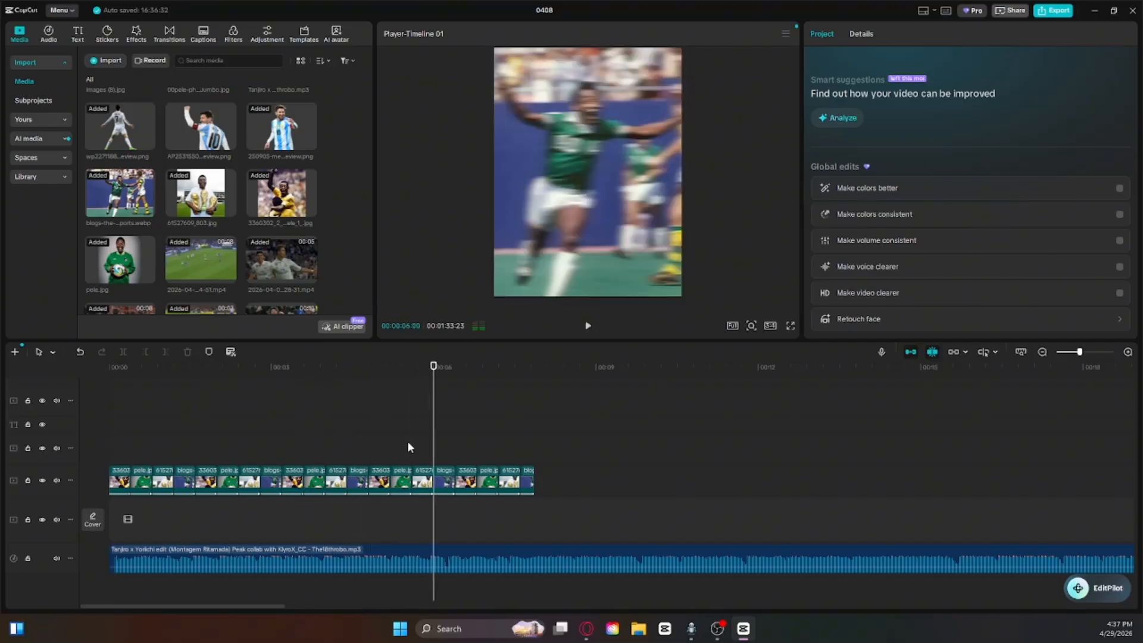
Step: Delete all photo clips after the 6-second mark and set the playhead at the end of the remaining sequence
click(444, 486)
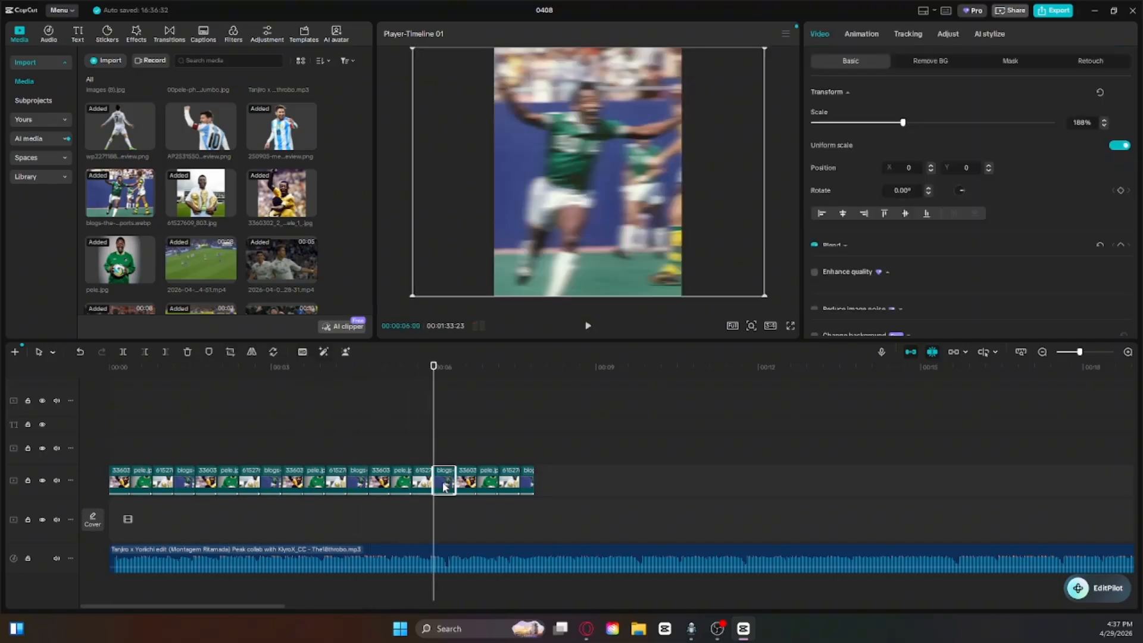
click(165, 355)
drag(557, 527, 438, 443)
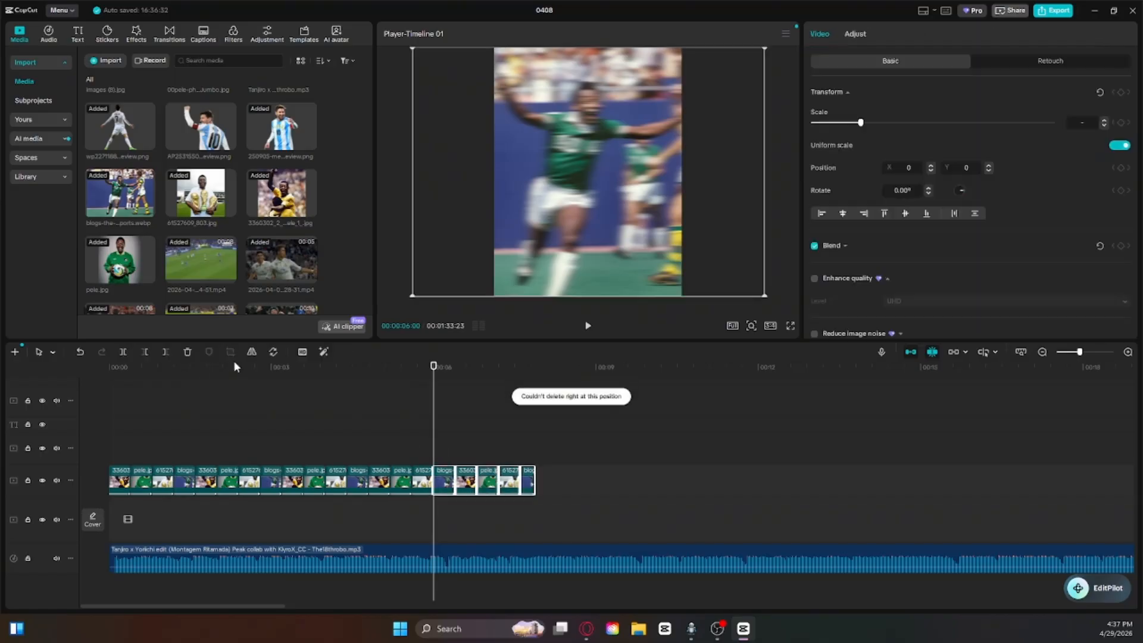
click(189, 354)
click(467, 404)
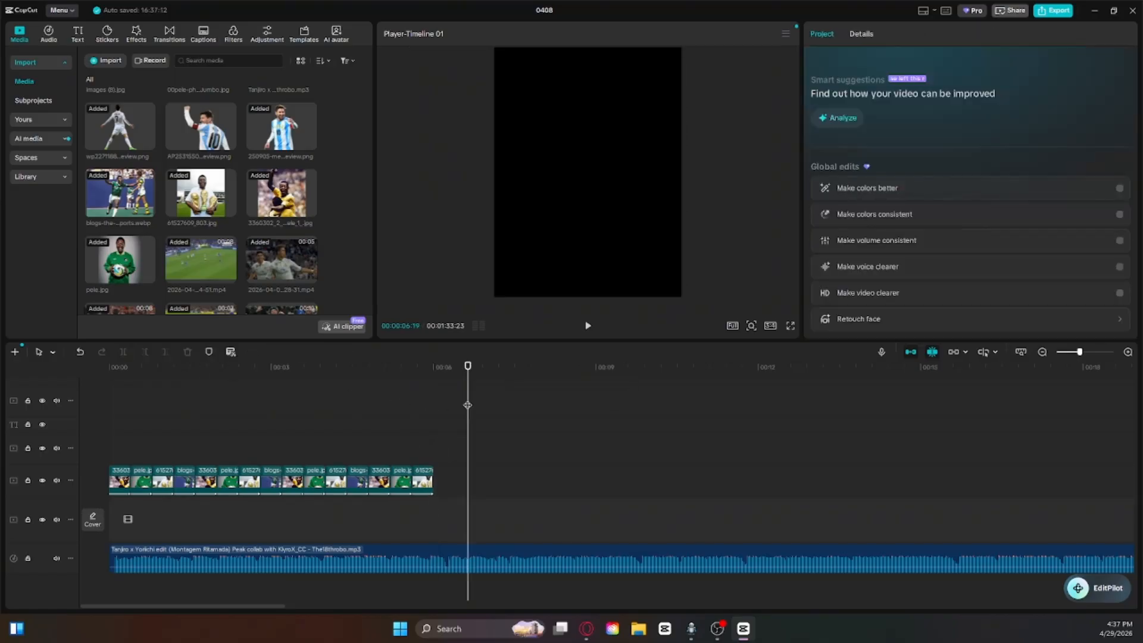
drag(467, 405, 431, 431)
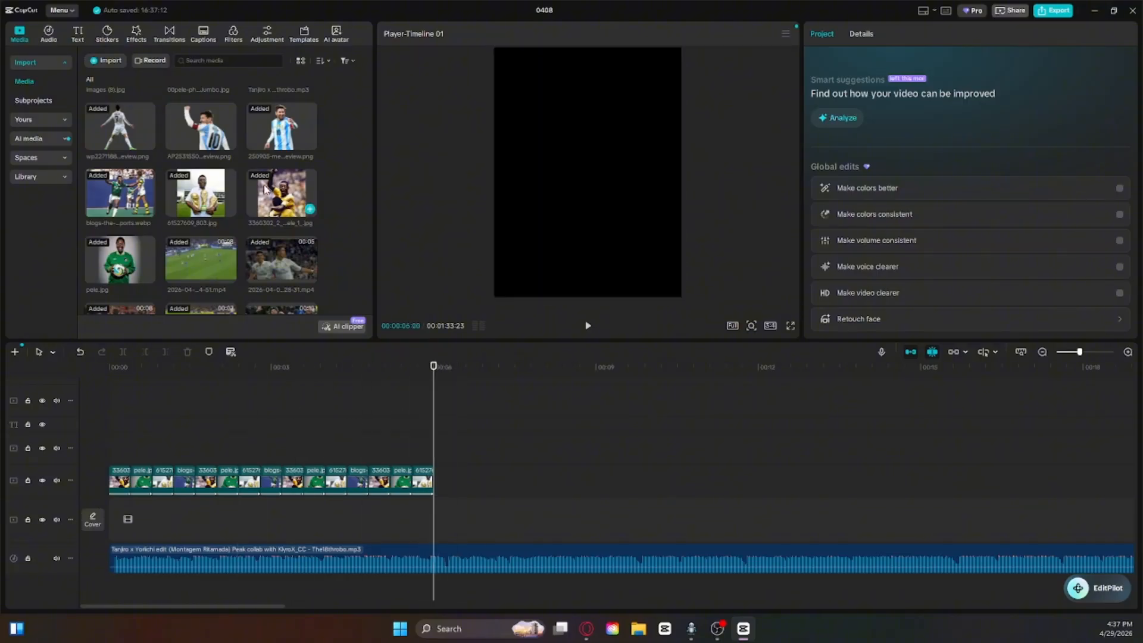
Step: Place the transparent cutout of Messi pointing on the photo track directly after the last clip at the 6-second mark
scroll(197, 244, up, 1)
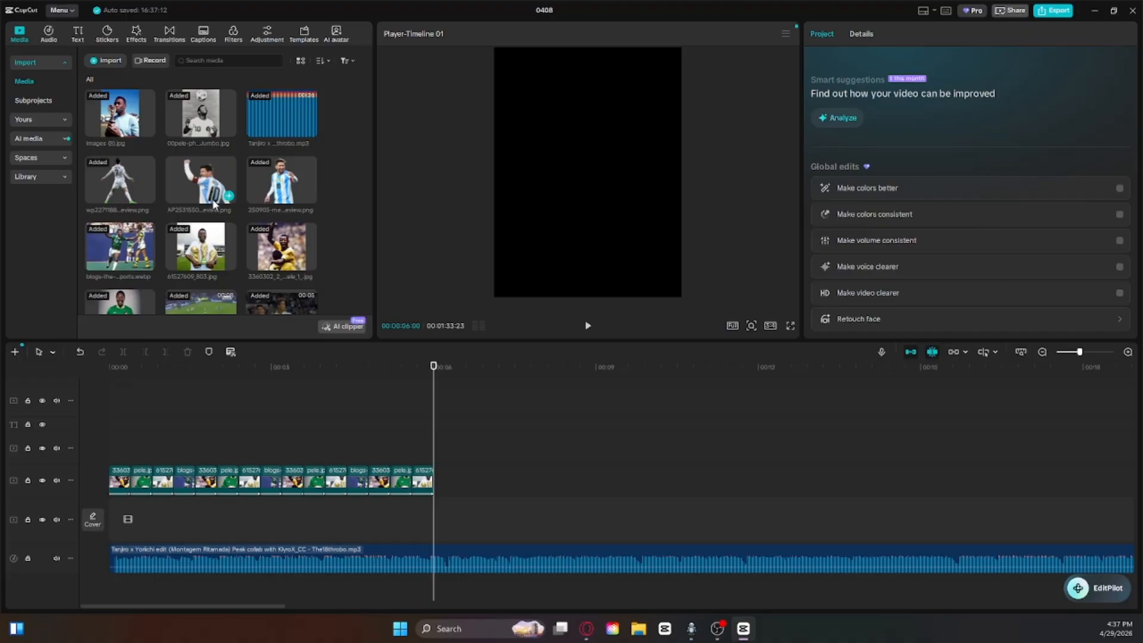
drag(127, 175, 227, 150)
drag(278, 179, 434, 485)
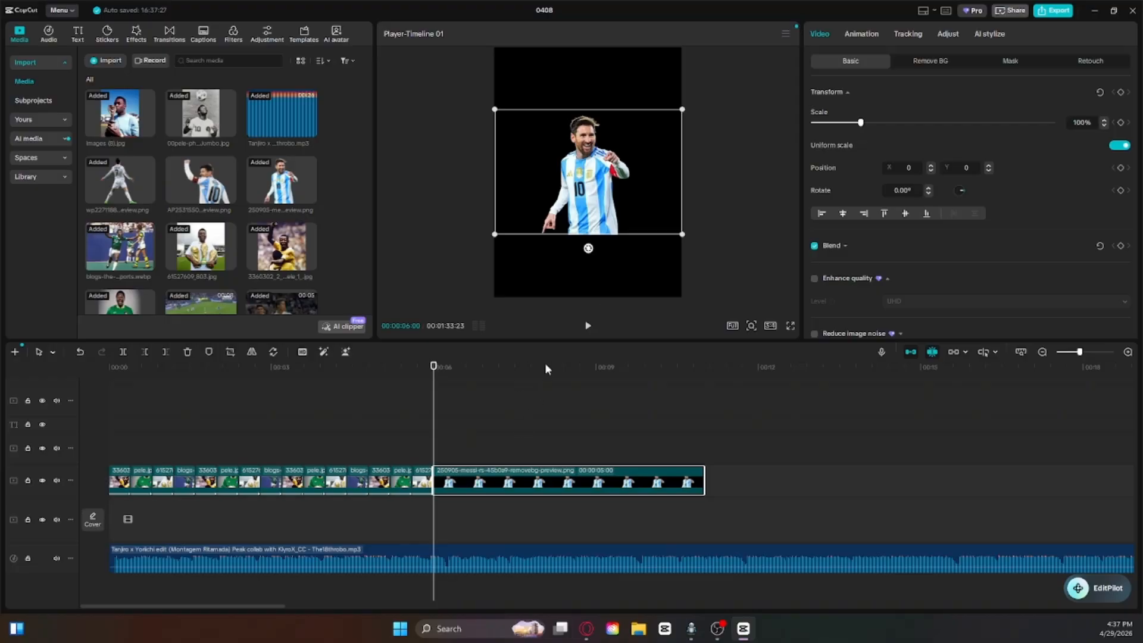
Step: Scale the Messi cutout to 135% and move it below the frame to about X 55, Y -3121
drag(683, 112, 763, 135)
drag(641, 178, 438, 384)
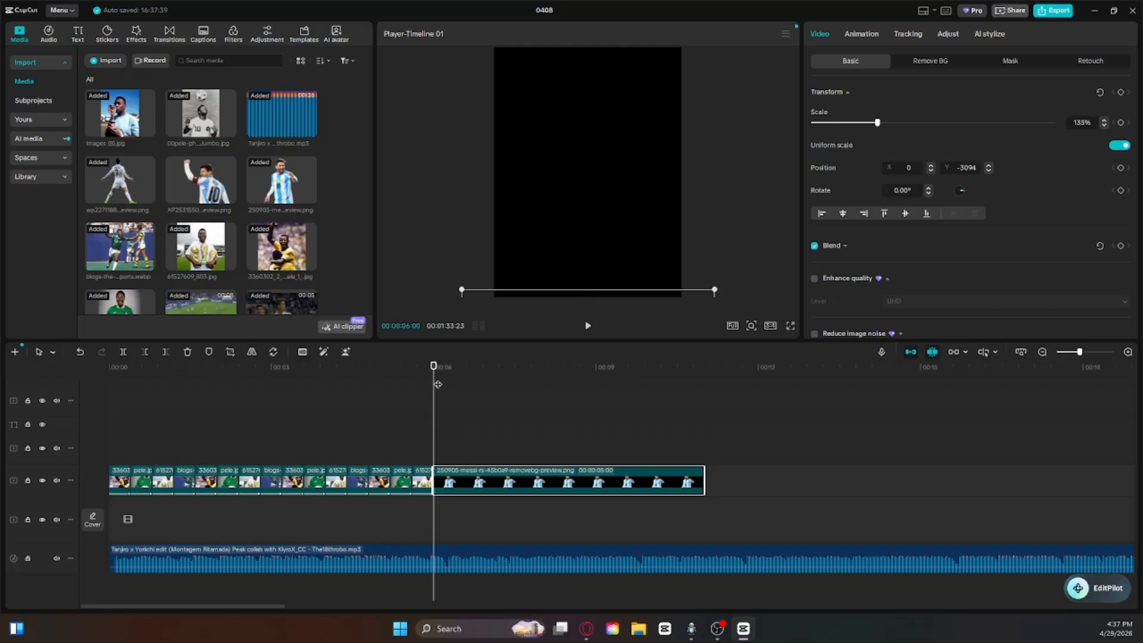
mouse_move(606, 294)
mouse_down()
mouse_move(610, 78)
mouse_move(610, 293)
mouse_up()
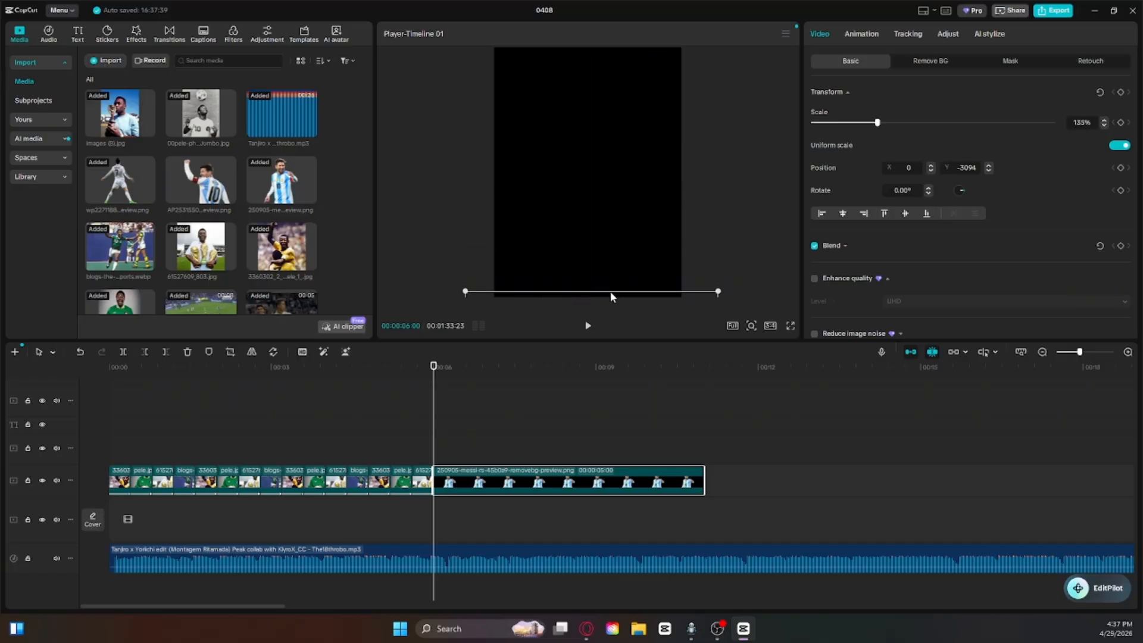
Step: Copy the Messi cutout clip and paste a duplicate onto the track directly above, aligned at the 6-second mark
right_click(470, 484)
click(523, 261)
right_click(478, 452)
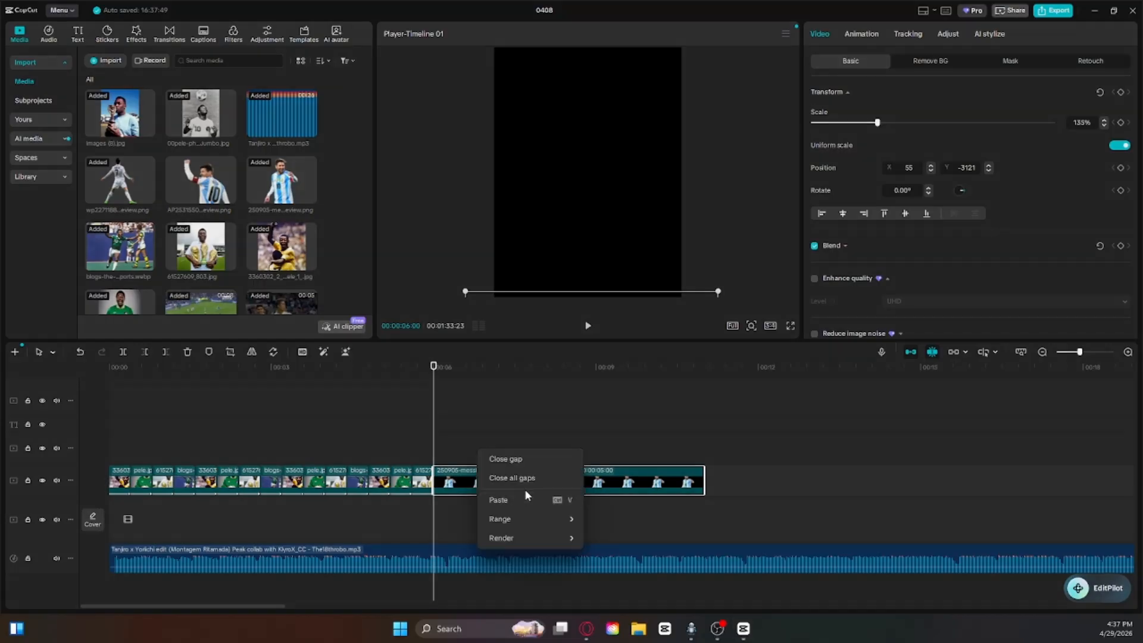
click(518, 459)
mouse_move(462, 459)
mouse_down()
mouse_move(490, 441)
mouse_move(461, 459)
mouse_up()
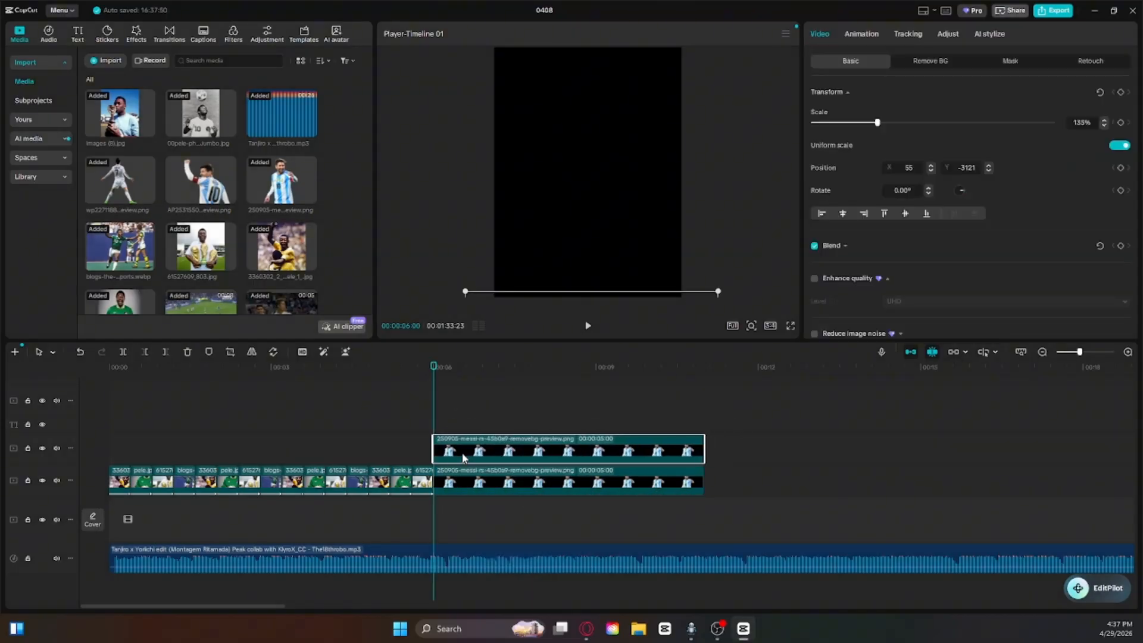
Step: Set the lower cutout clip's saturation to 50 and move its image up into the middle of the frame
click(499, 482)
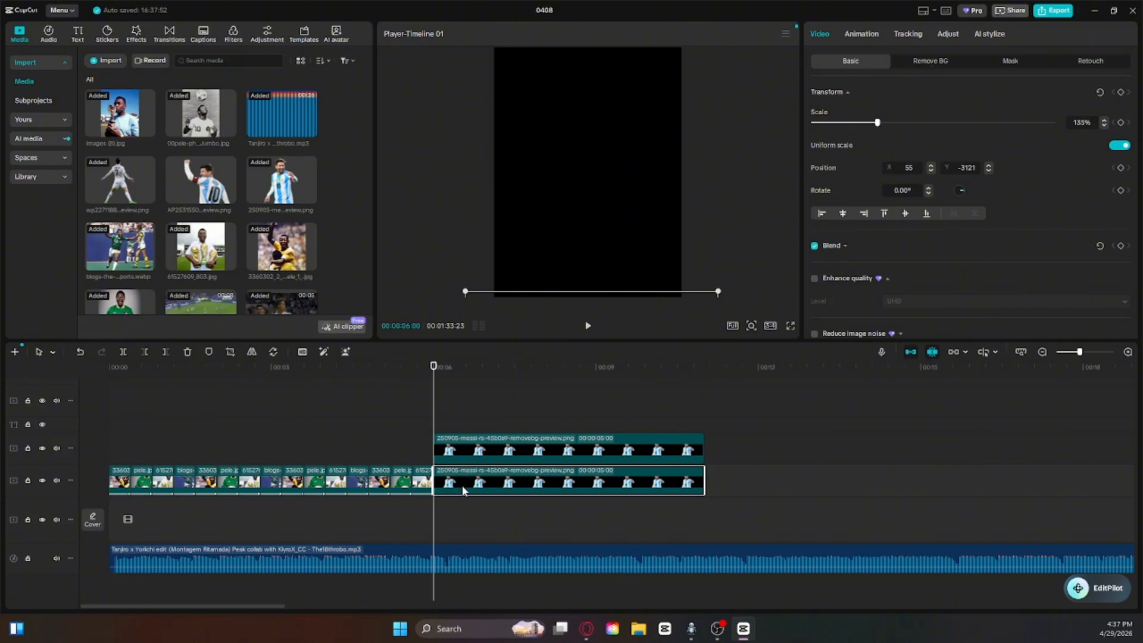
mouse_move(463, 489)
mouse_down()
mouse_move(468, 426)
mouse_move(459, 489)
mouse_up()
click(947, 36)
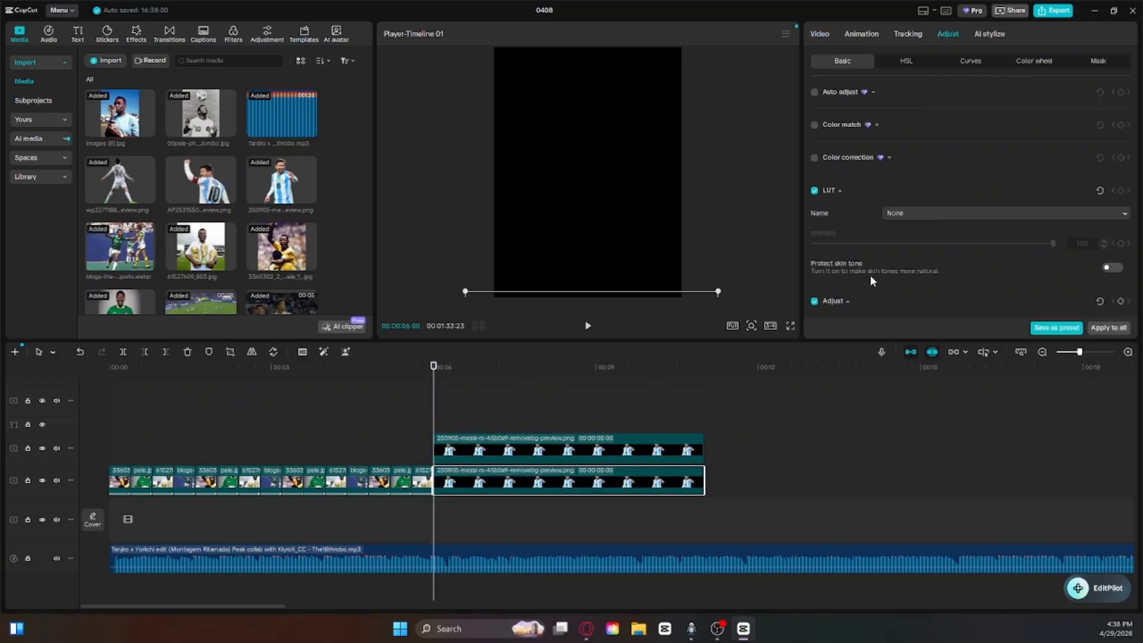
scroll(870, 280, down, 5)
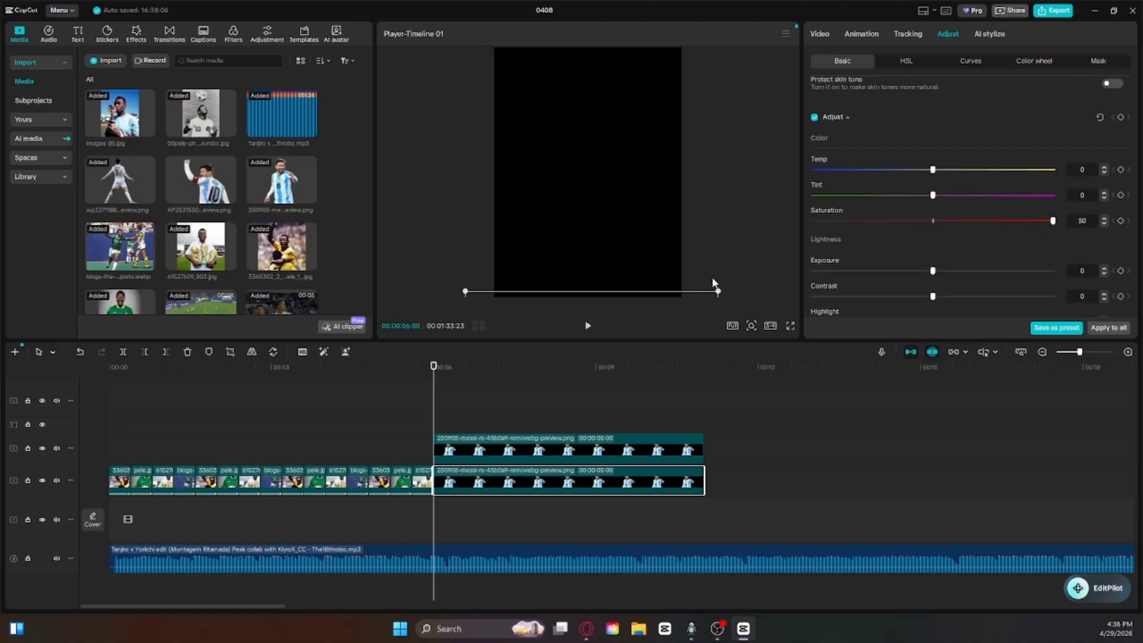
click(688, 224)
click(616, 470)
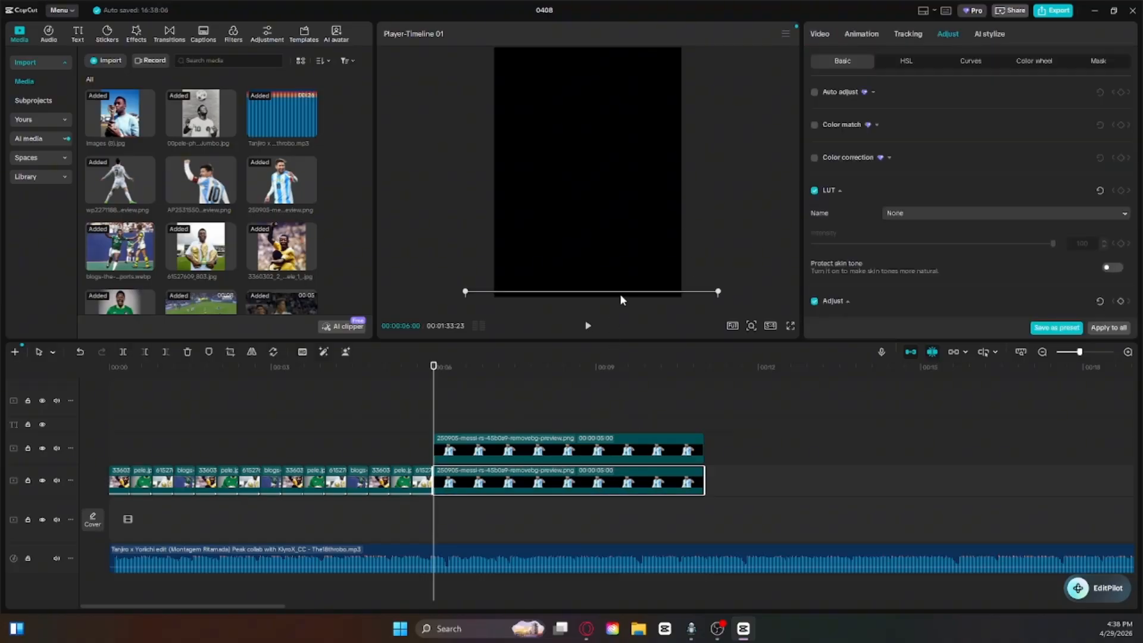
drag(620, 294, 617, 55)
drag(618, 85, 618, 91)
Step: Set the lower cutout's exposure, contrast, highlight and whites to 50
scroll(891, 237, down, 3)
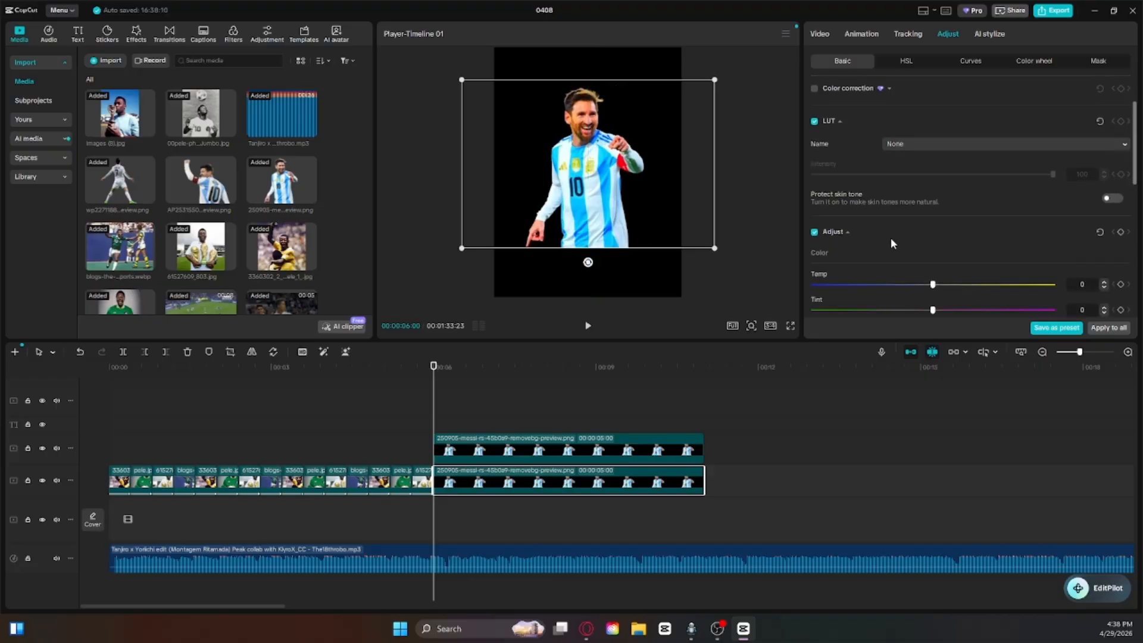
drag(933, 258, 1142, 243)
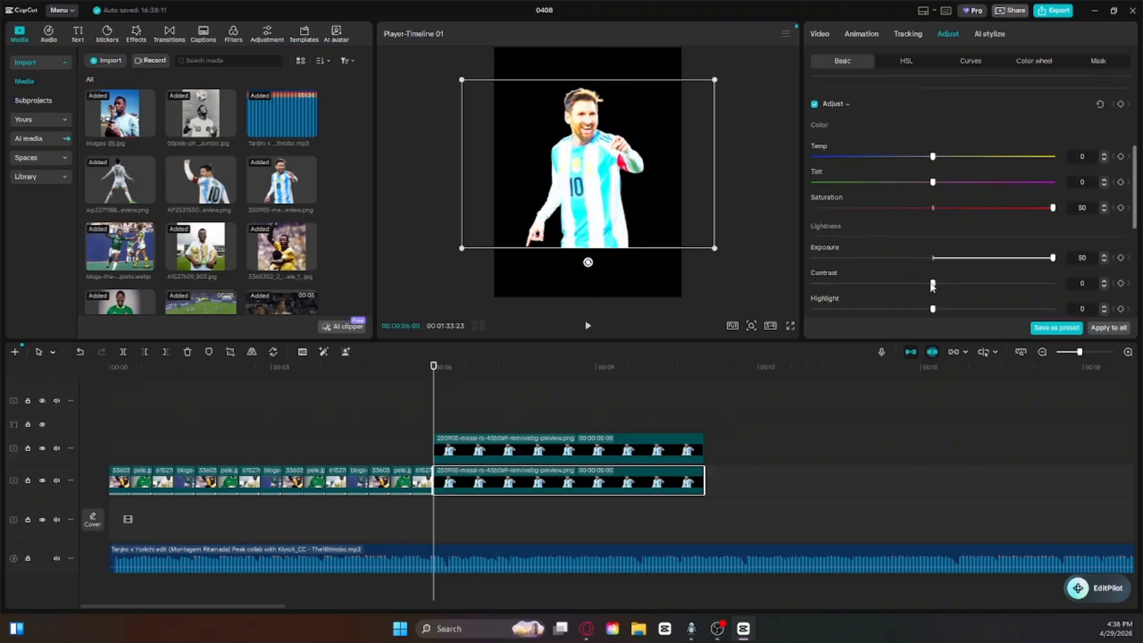
drag(933, 283, 1056, 284)
scroll(895, 245, down, 2)
drag(933, 238, 1085, 241)
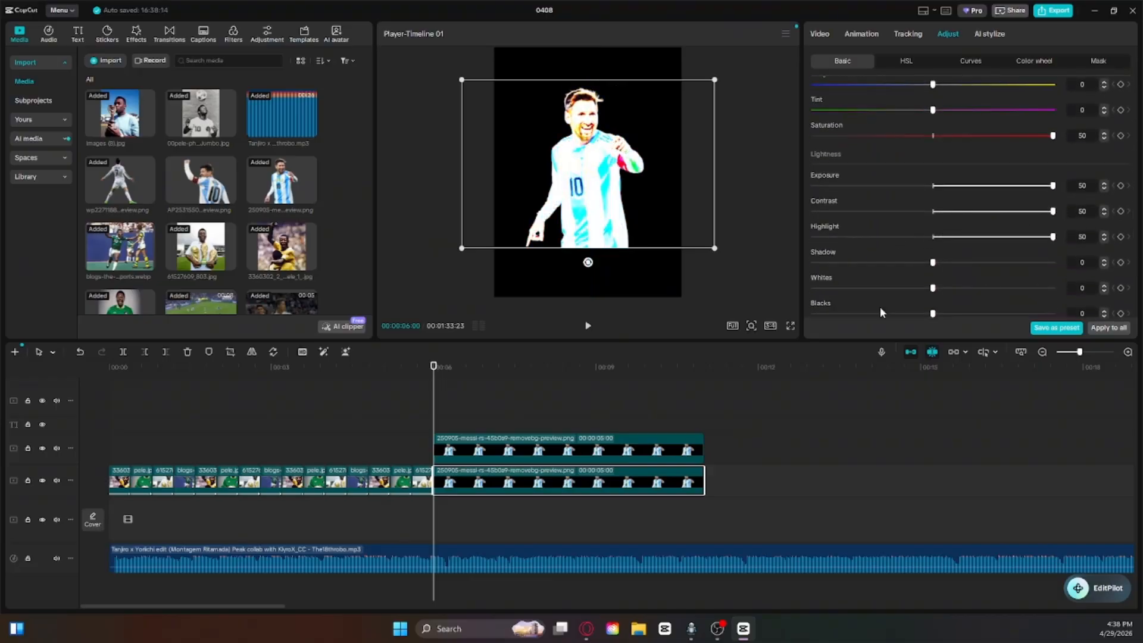
drag(934, 287, 1129, 294)
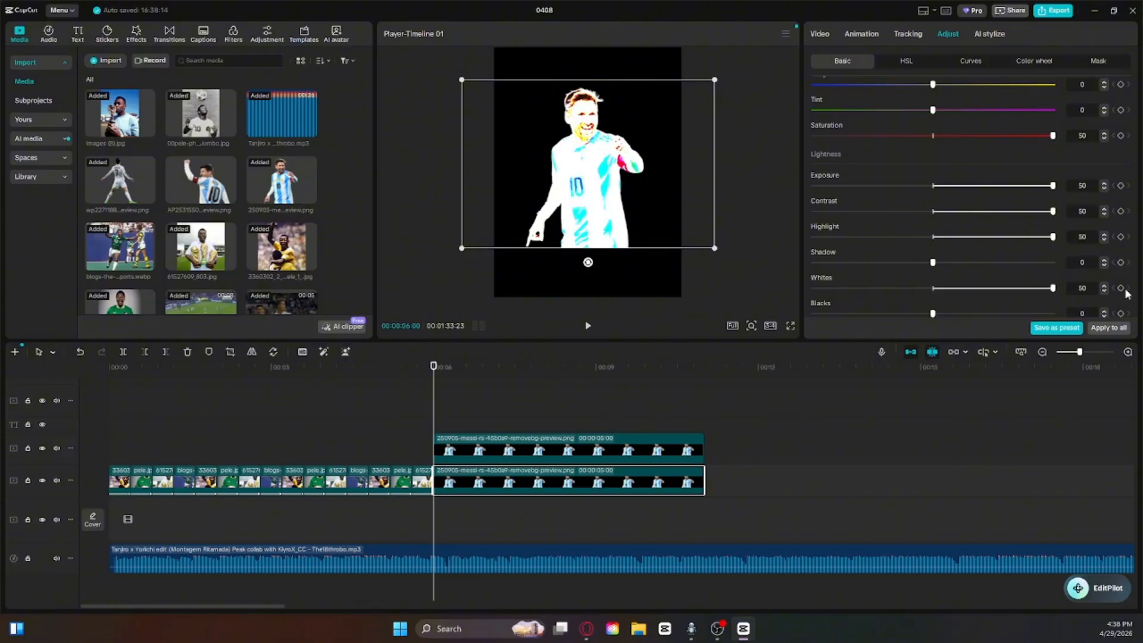
scroll(945, 229, down, 2)
scroll(943, 274, up, 4)
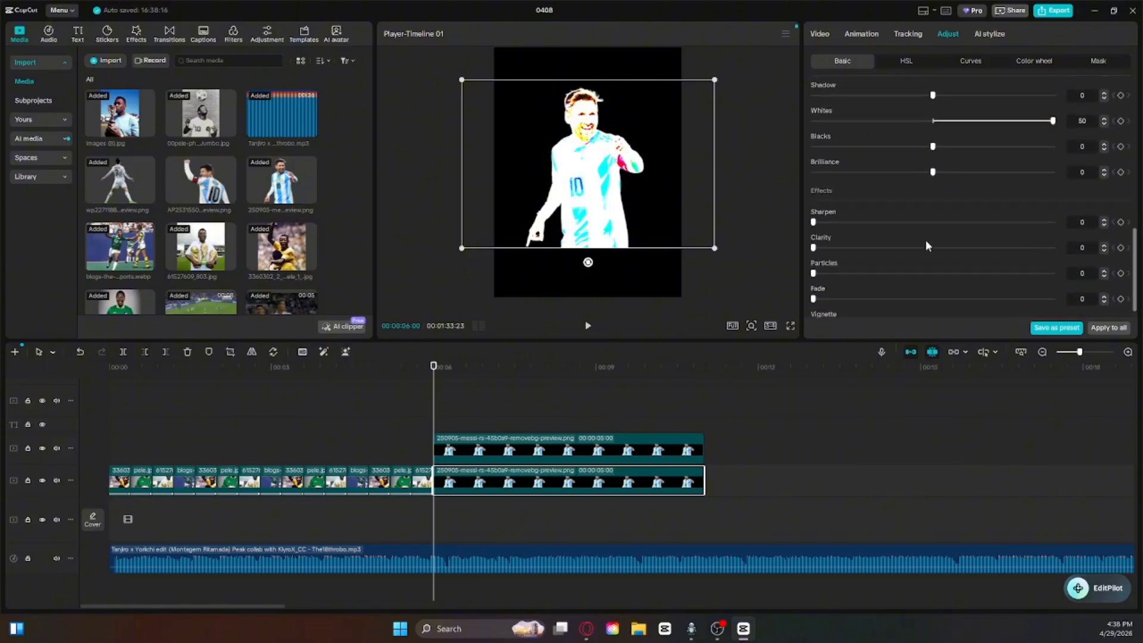
Step: Pull the lower cutout's luma curve up into the upper-left corner to turn the figure into a solid white silhouette
click(978, 64)
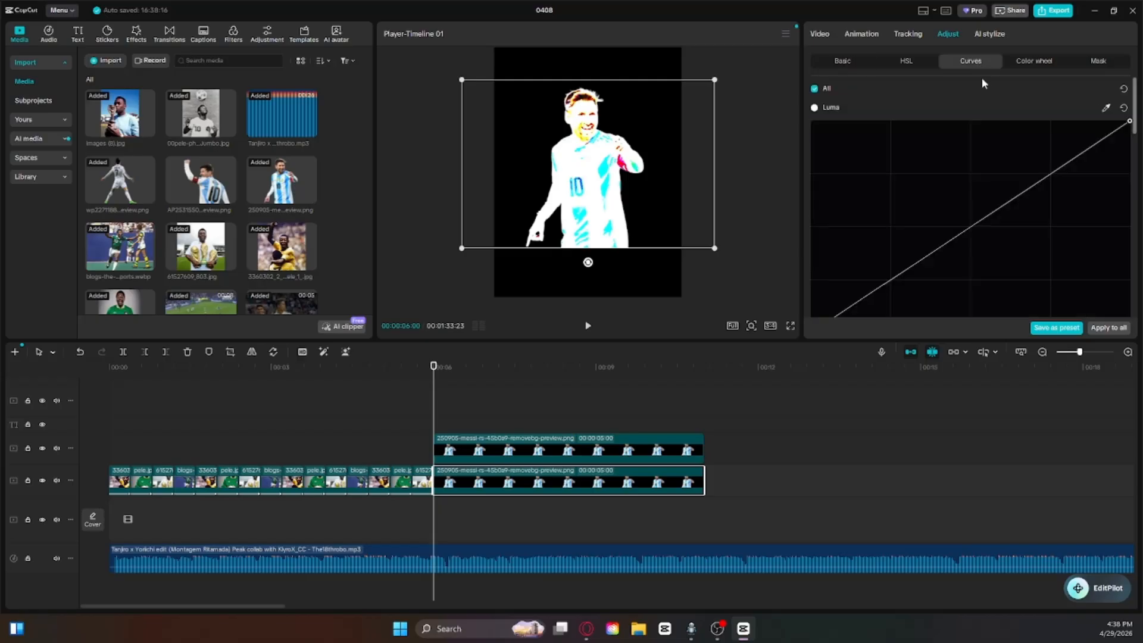
scroll(905, 191, down, 1)
drag(982, 124, 749, 6)
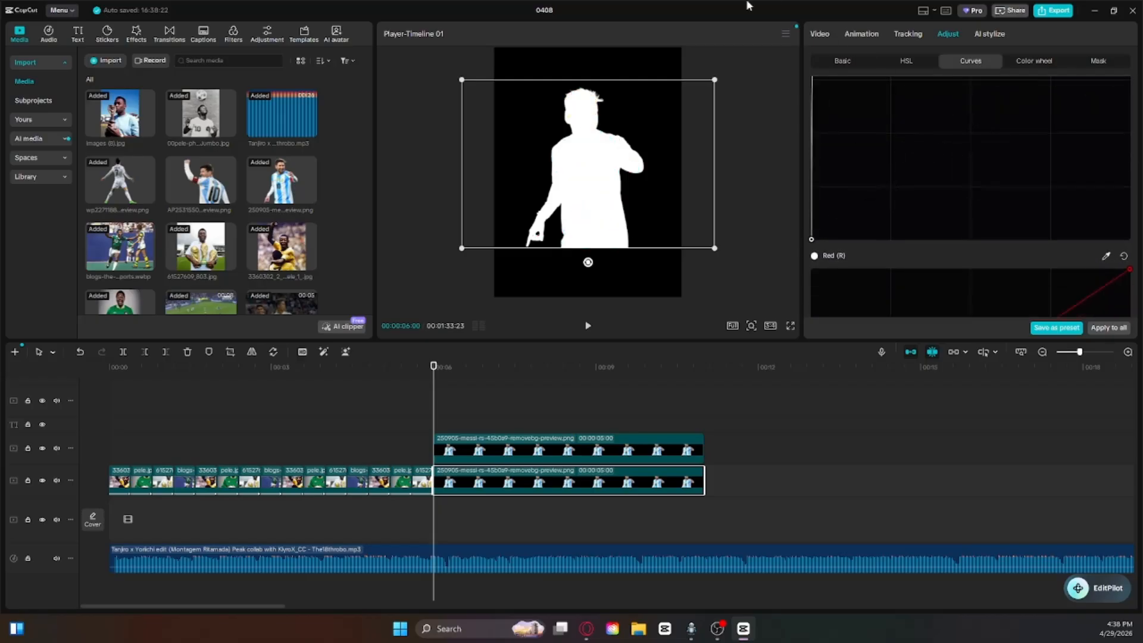
scroll(917, 194, up, 1)
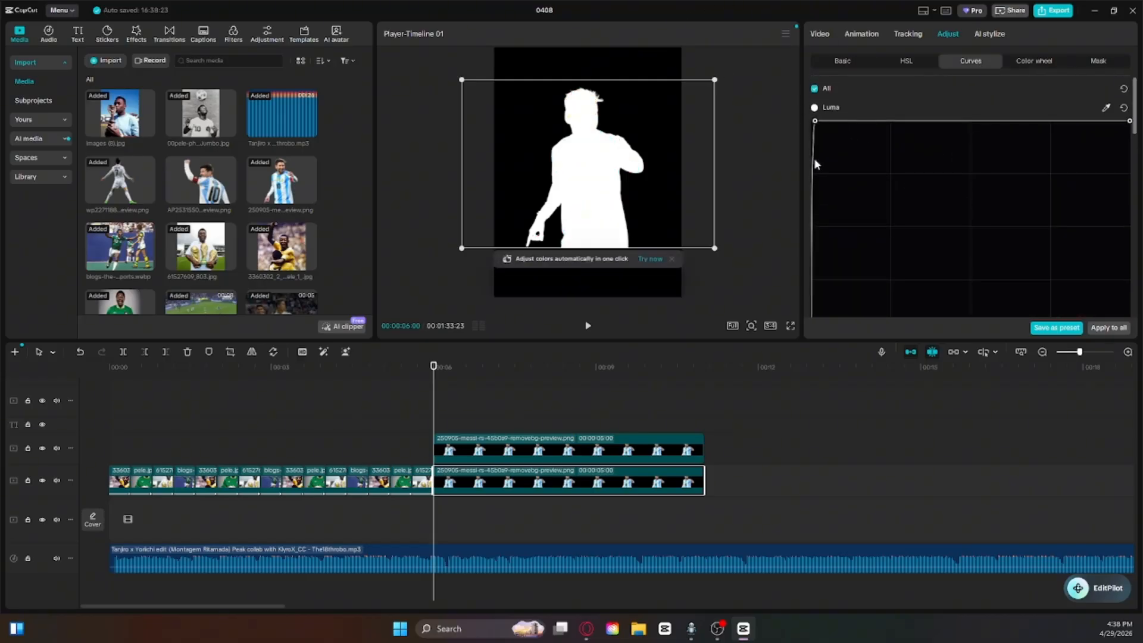
drag(815, 115, 570, 29)
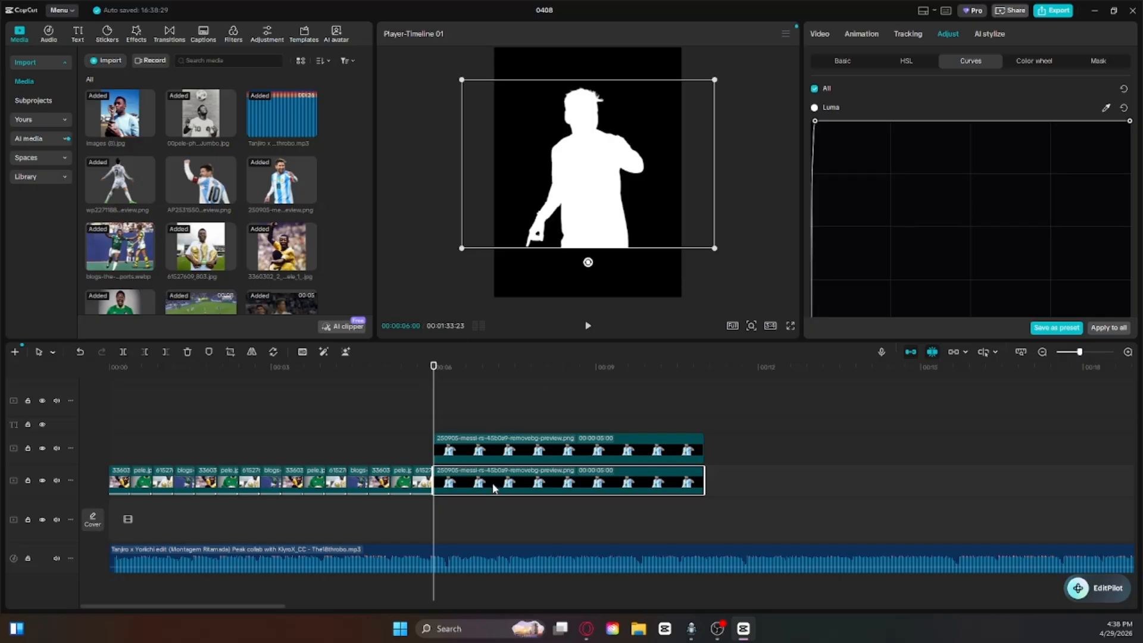
Step: Move the upper cutout over the white silhouette and set its saturation, exposure, contrast and highlight to -50
click(492, 457)
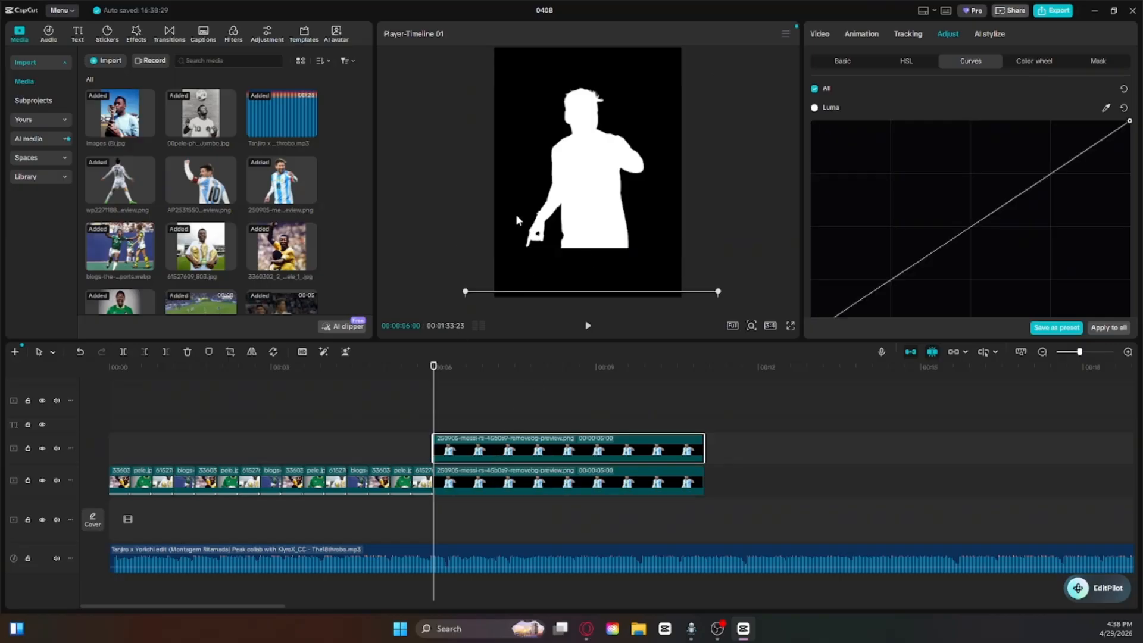
drag(602, 287, 599, 79)
click(843, 61)
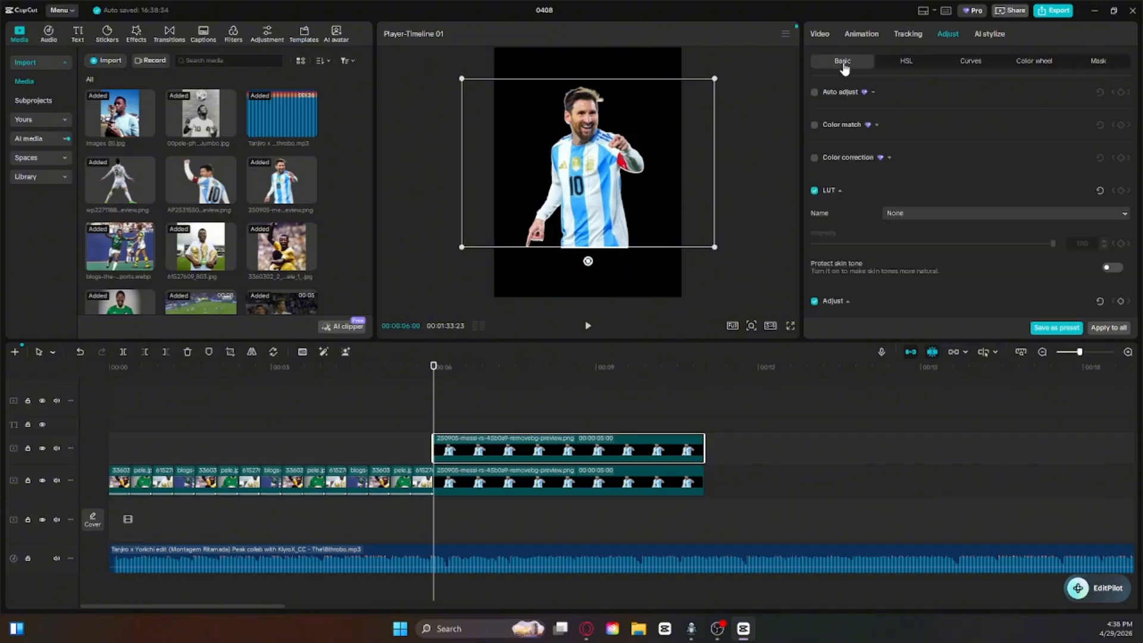
scroll(911, 149, down, 4)
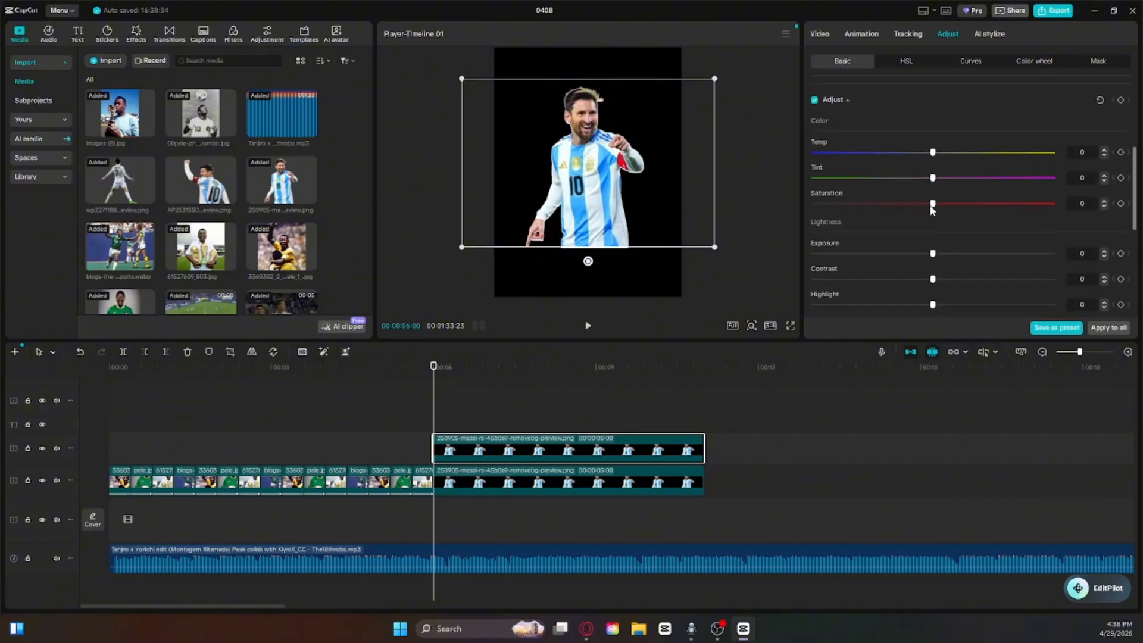
drag(933, 204, 409, 244)
drag(933, 254, 813, 254)
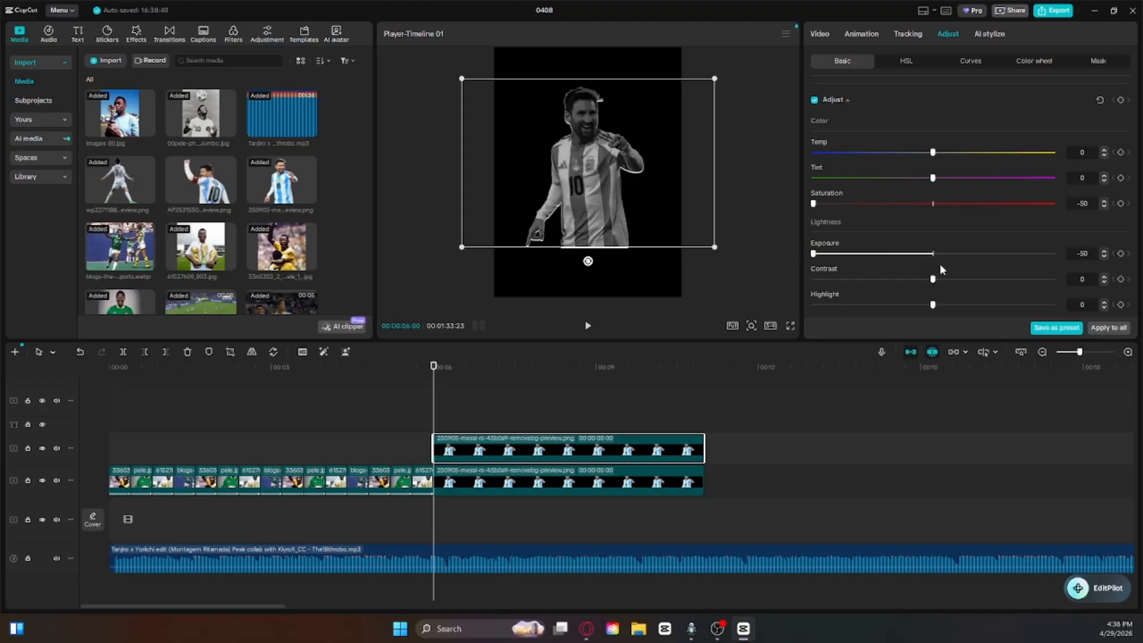
drag(933, 280, 689, 290)
drag(932, 304, 813, 305)
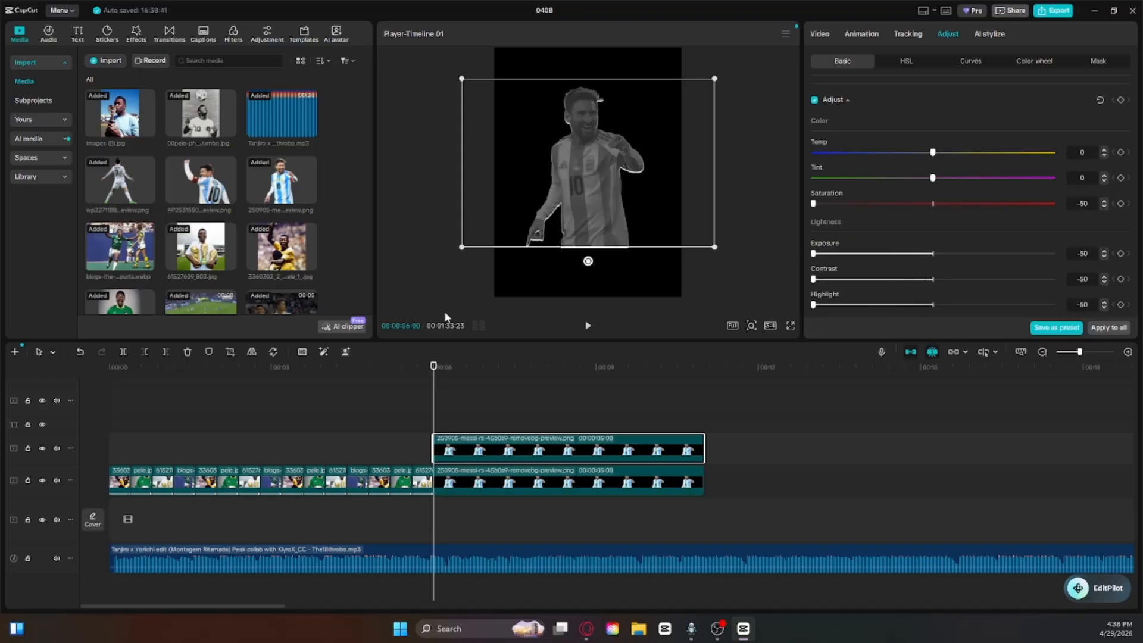
Step: Set the upper cutout's blacks to -50 and lower its whites to the minimum
scroll(996, 250, down, 4)
drag(933, 296, 684, 261)
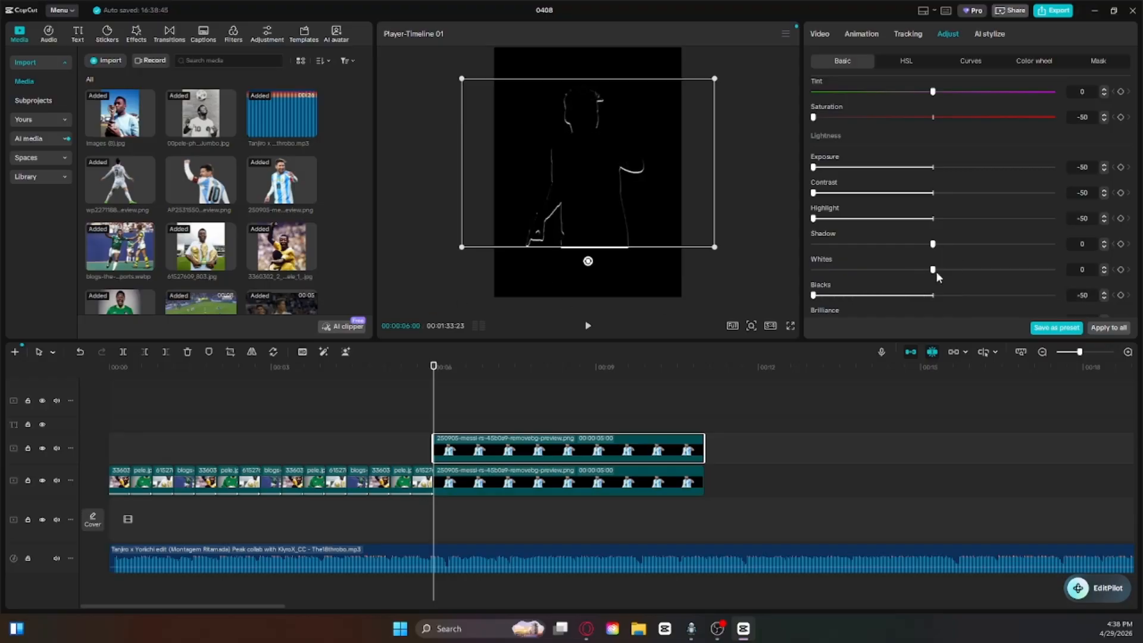
drag(936, 270, 253, 282)
Step: Pull the upper cutout's luma curve down into the lower-right corner to make the figure solid black
click(976, 61)
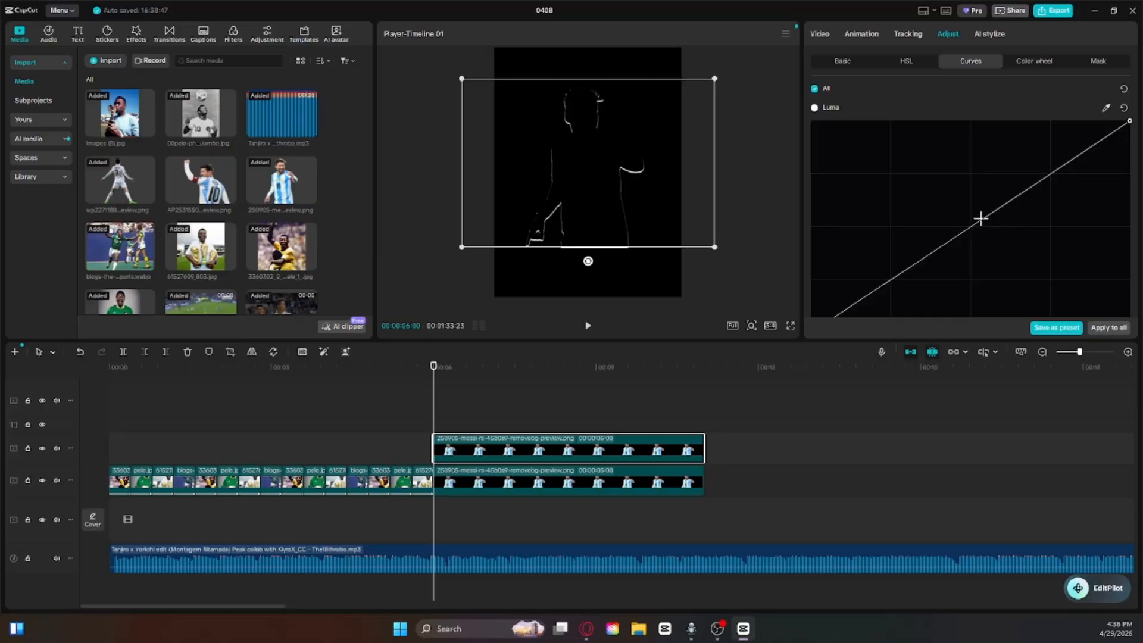
drag(981, 219, 1127, 333)
scroll(987, 259, down, 1)
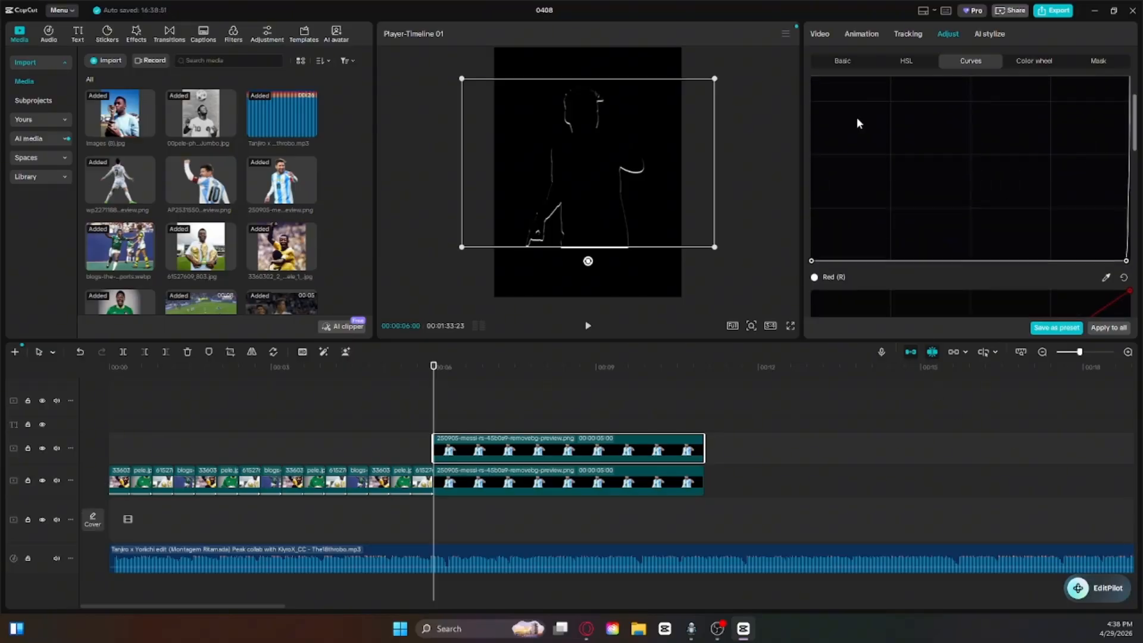
drag(431, 385, 431, 388)
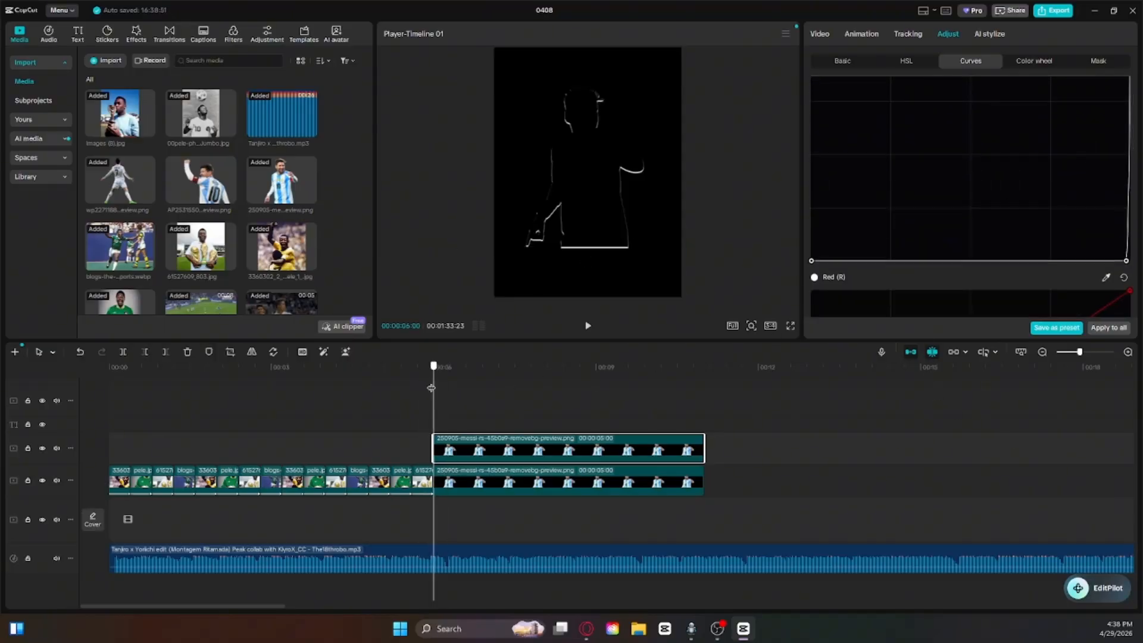
Step: Enlarge the lower white cutout slightly so it forms a thin outline around the black figure, and deselect it
click(658, 203)
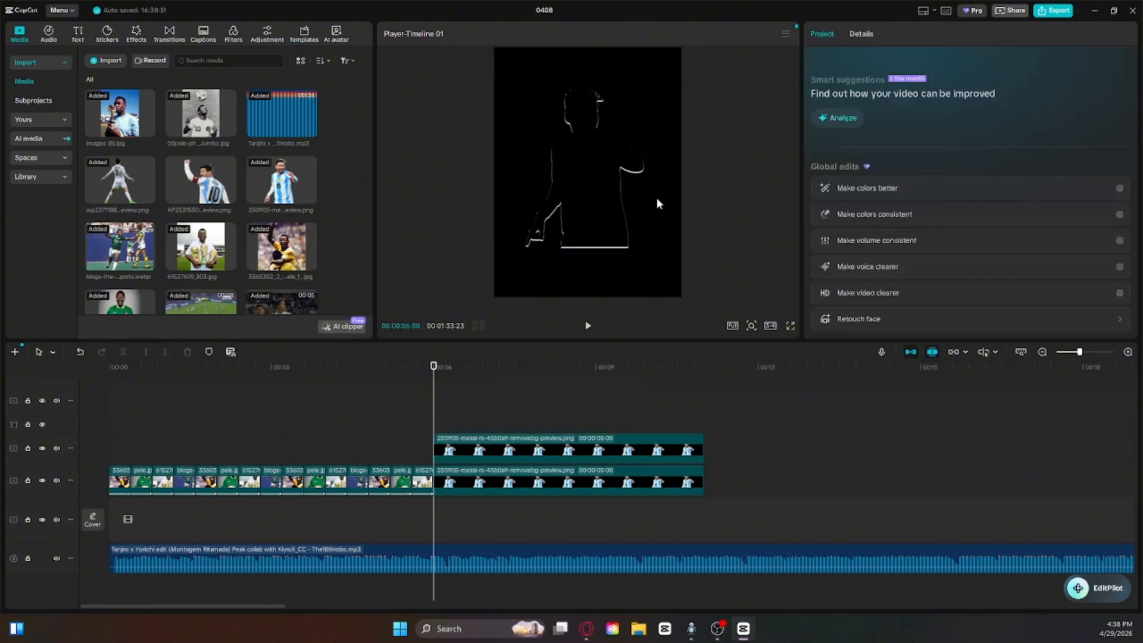
click(541, 487)
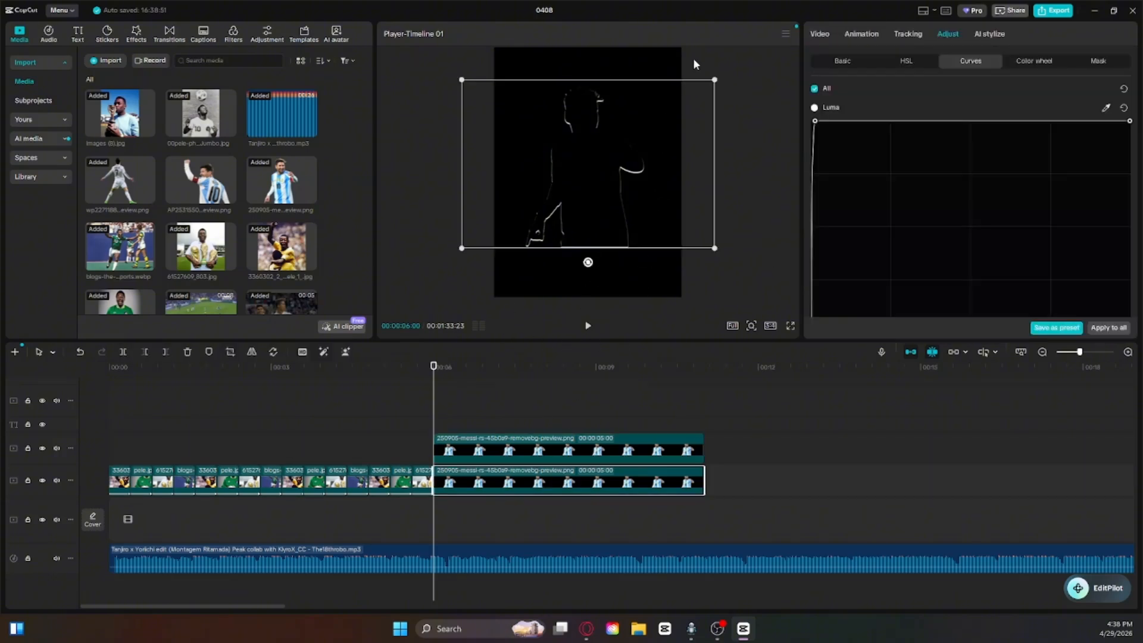
drag(715, 77, 719, 77)
click(743, 295)
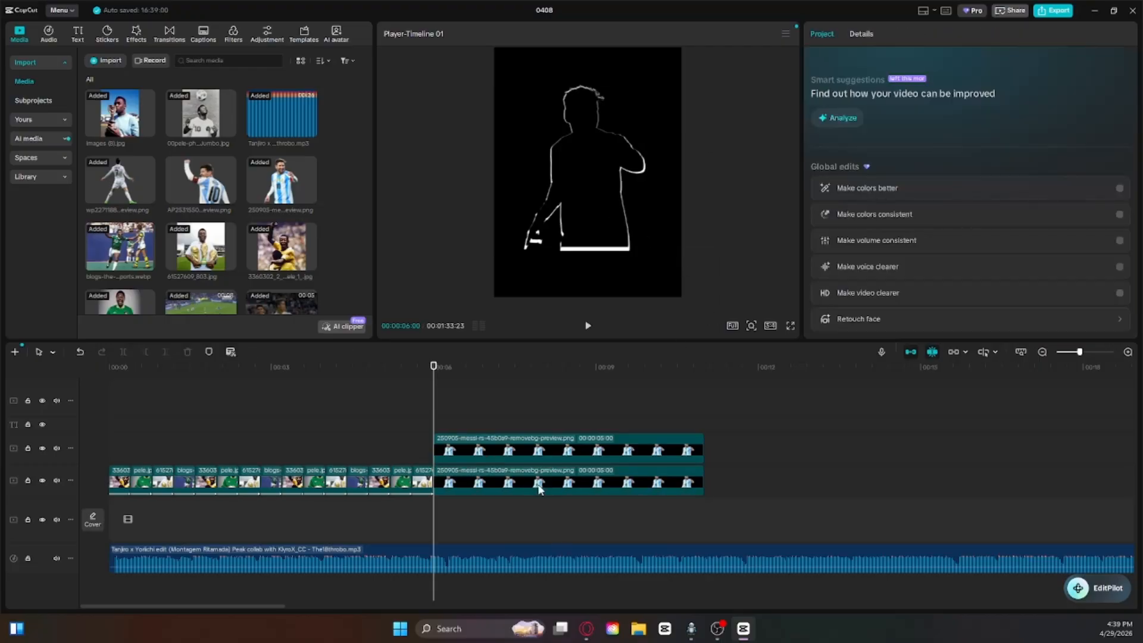
Step: Combine the black cutout and the white outline cutout starting at 6:00 into one compound clip
drag(562, 517, 550, 401)
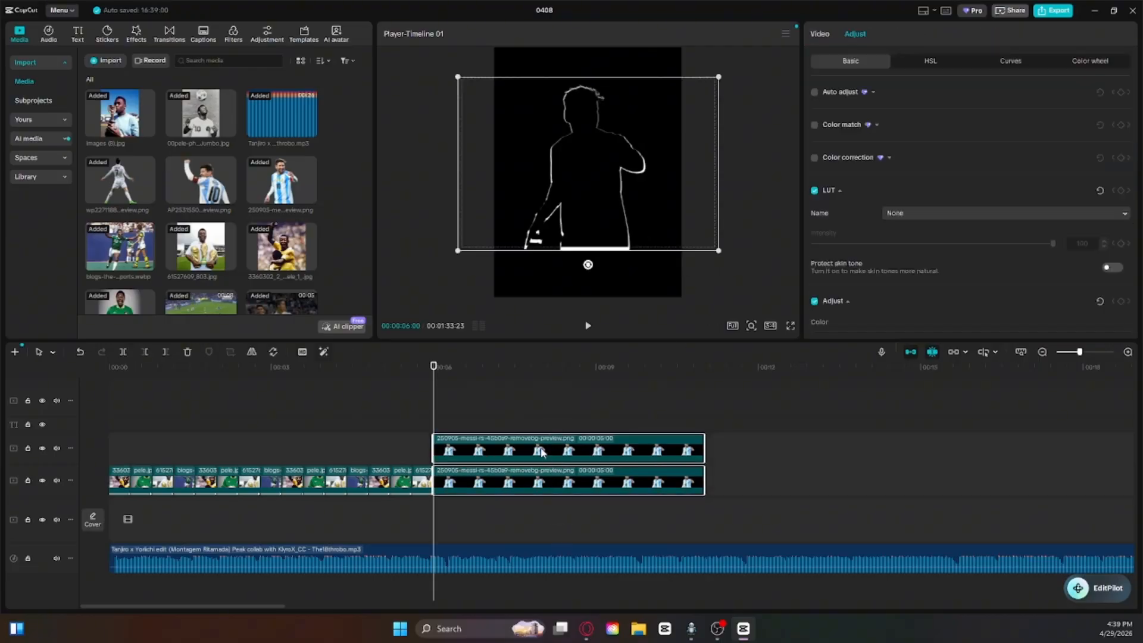
right_click(541, 454)
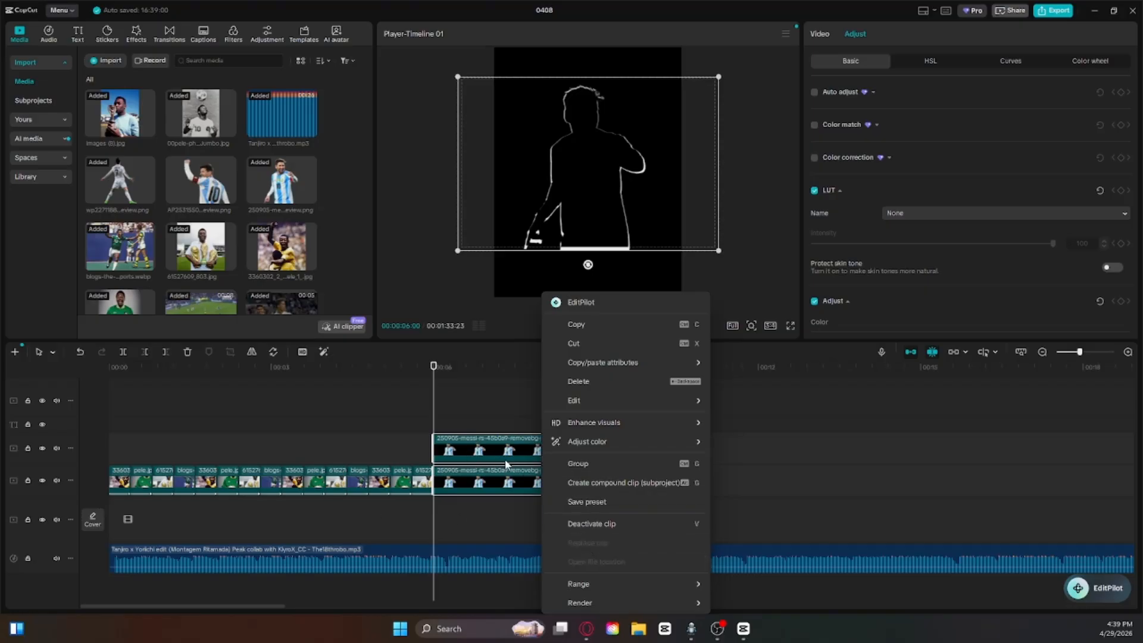
mouse_move(584, 444)
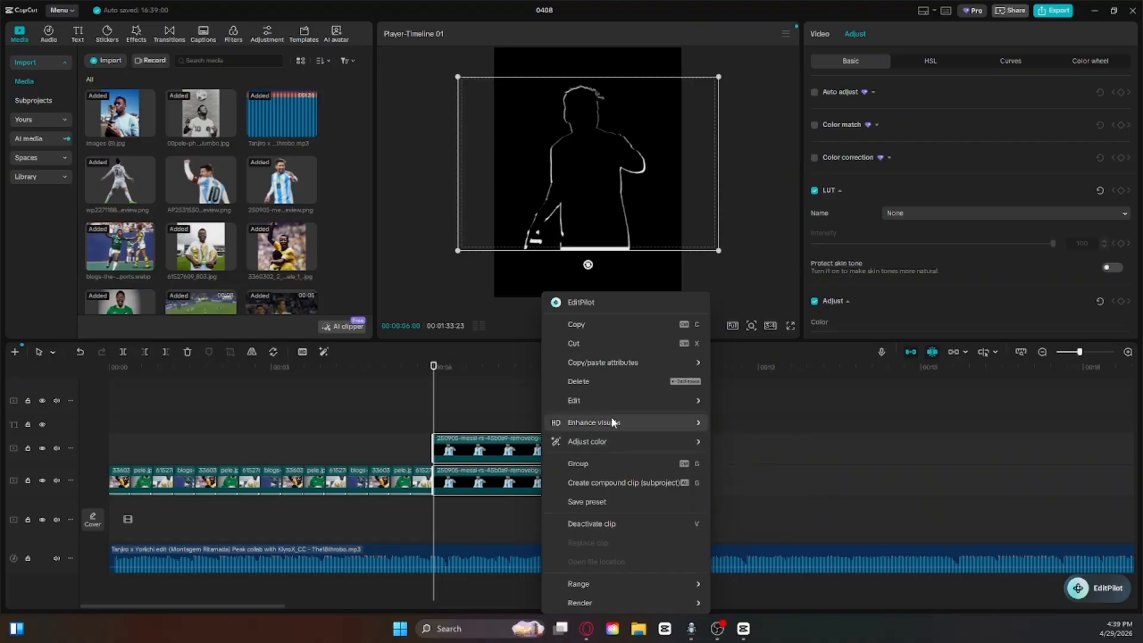
click(621, 483)
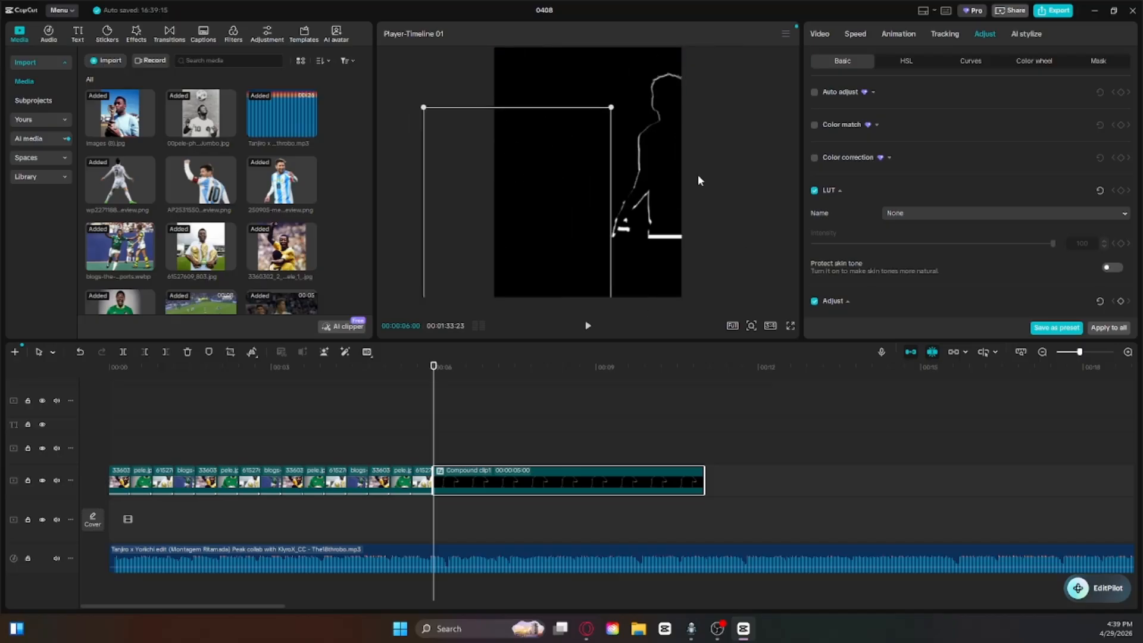
Step: Shift the compound clip straight down until the silhouette is out of view below the frame
drag(613, 173, 613, 406)
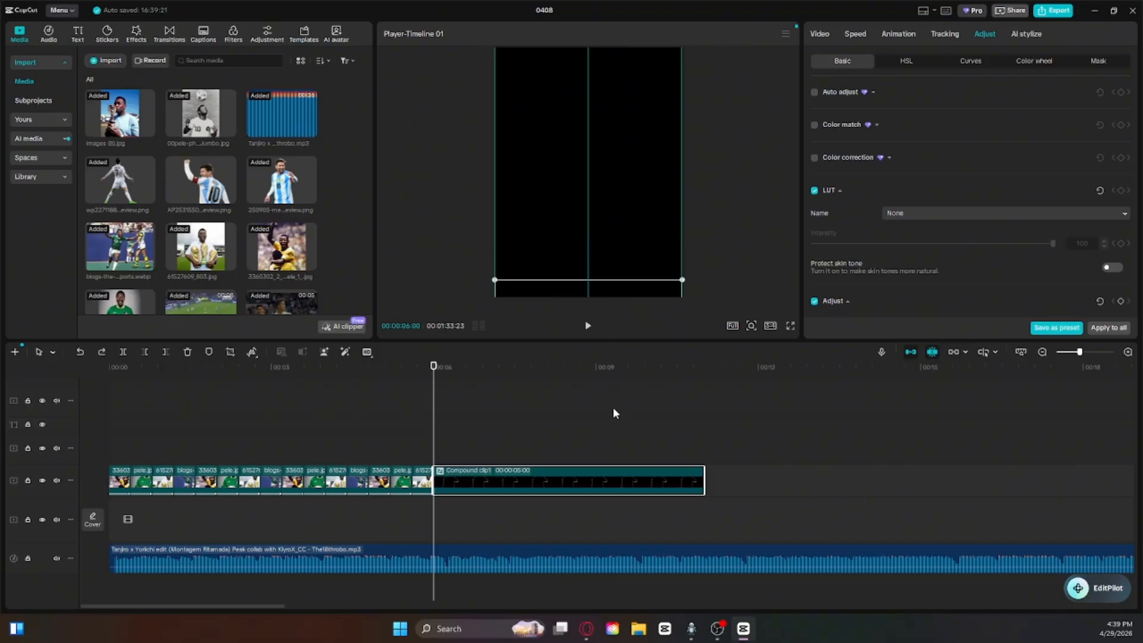
click(723, 247)
Step: Search the in-animations for "slide up" and apply Slide Up to the compound clip
click(482, 479)
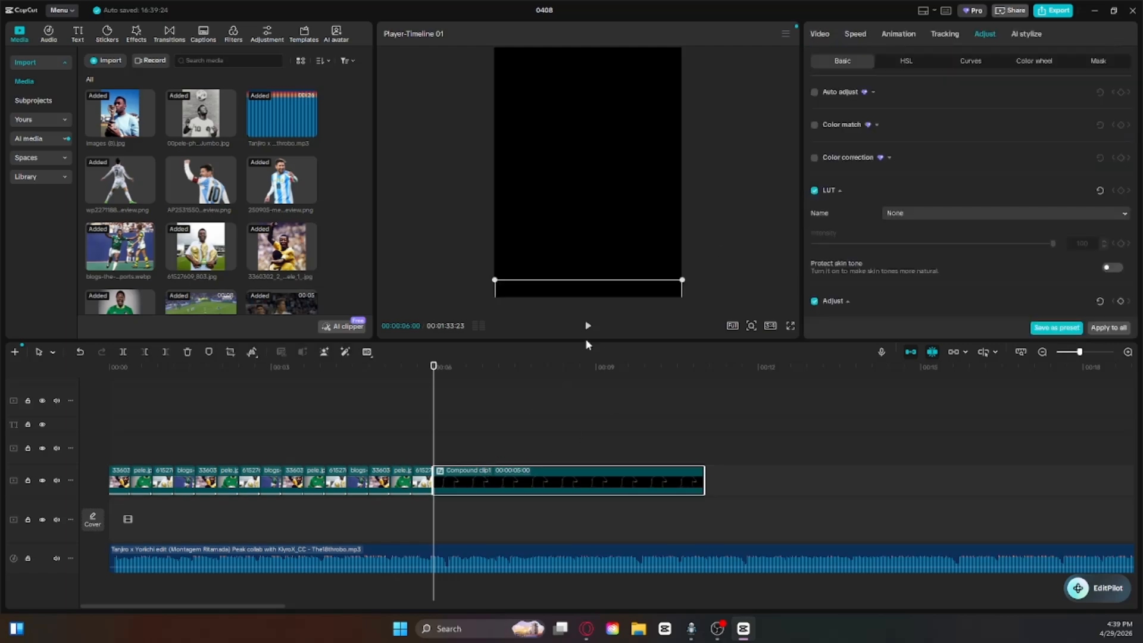
click(897, 34)
click(858, 112)
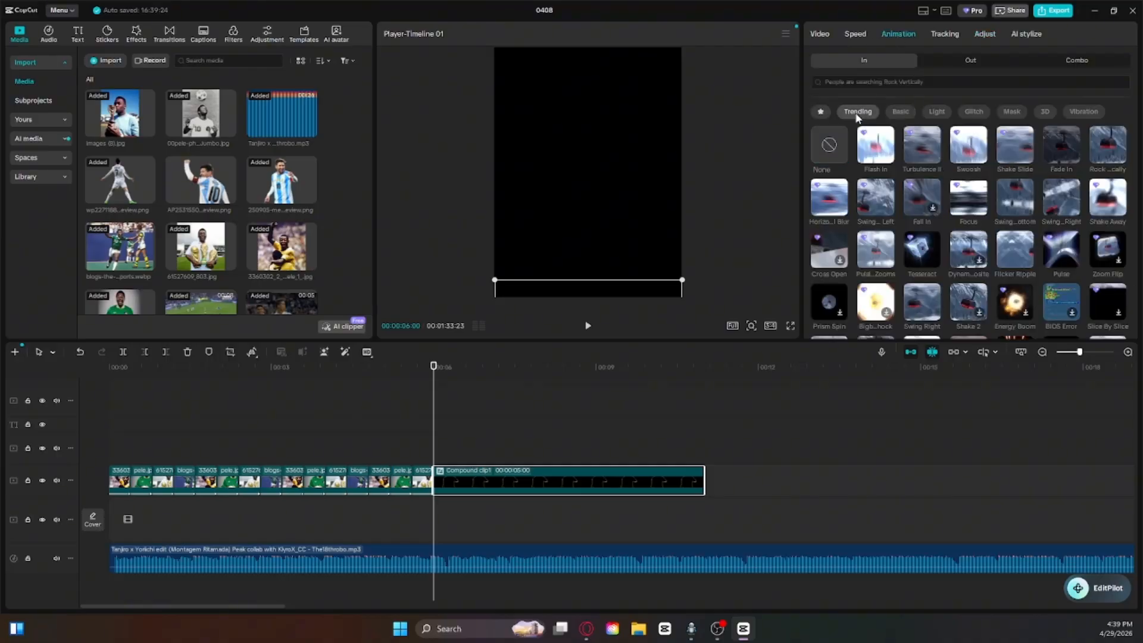
click(884, 83)
text(slid)
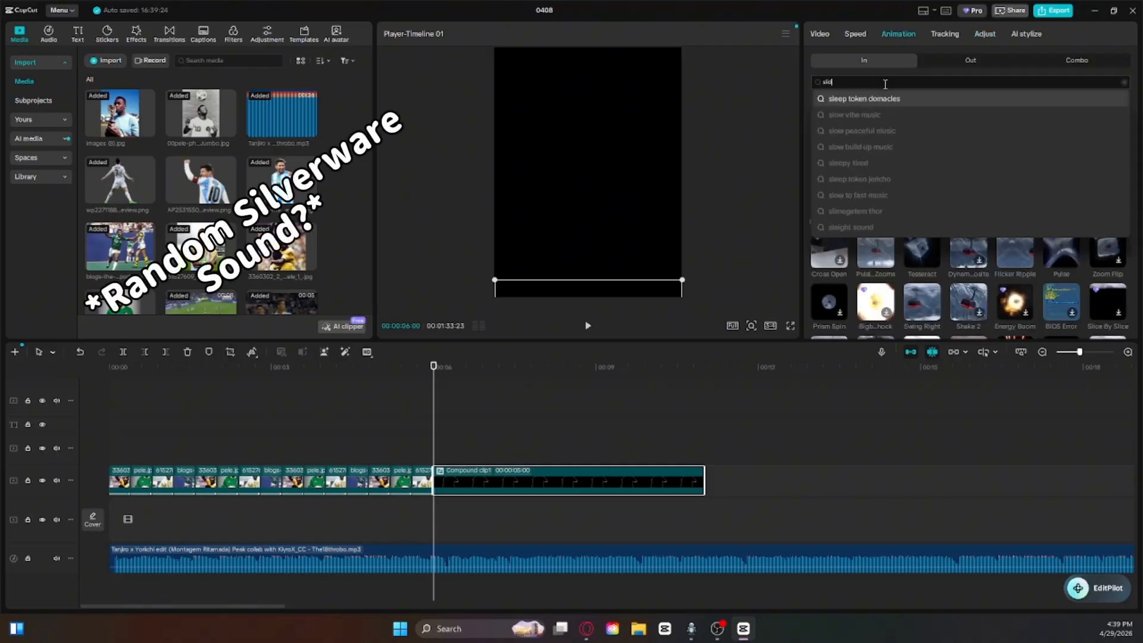
text(e up)
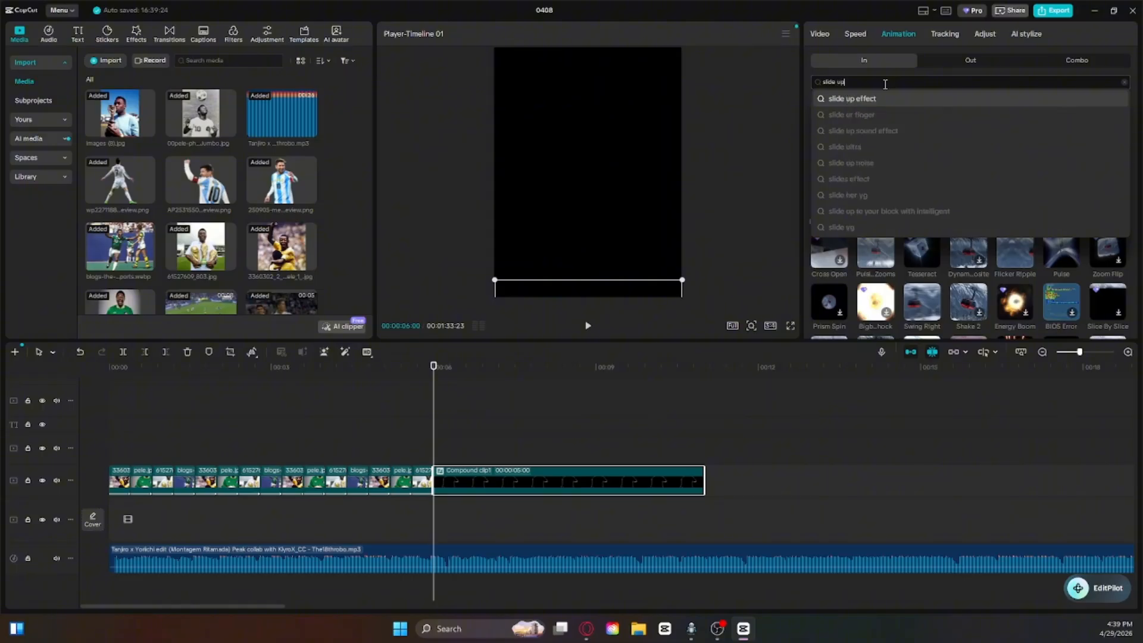
key(Return)
click(875, 128)
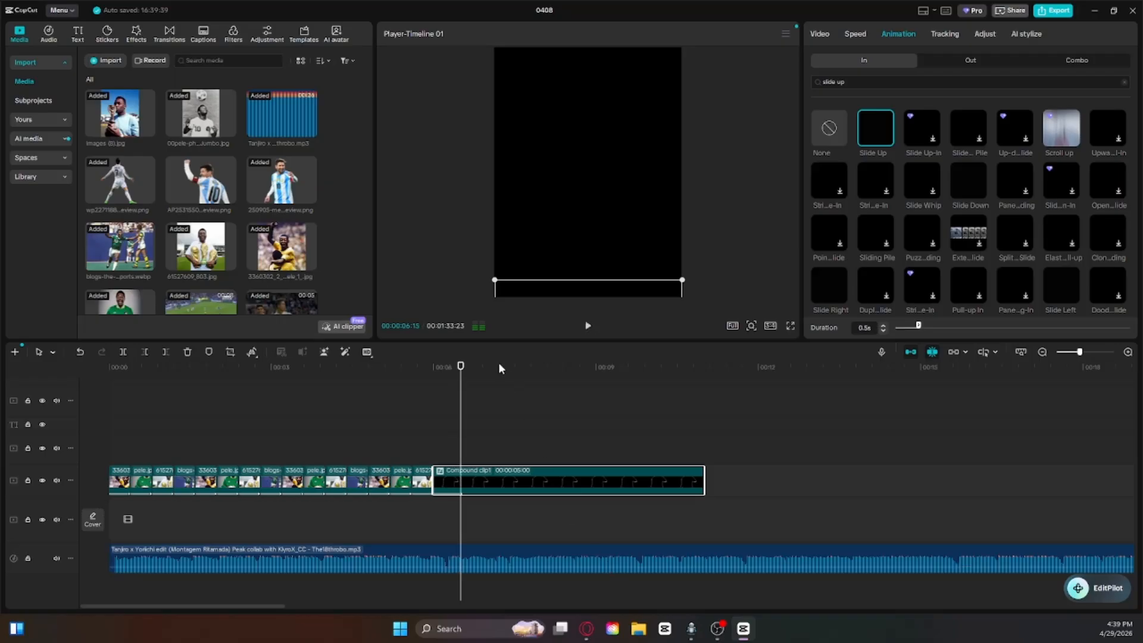
Step: Raise the compound clip back to the centre of the frame and play the transition from 4:19
mouse_move(461, 399)
mouse_down()
mouse_move(388, 400)
mouse_move(453, 400)
mouse_up()
drag(518, 307, 538, 52)
click(494, 398)
drag(493, 393, 359, 406)
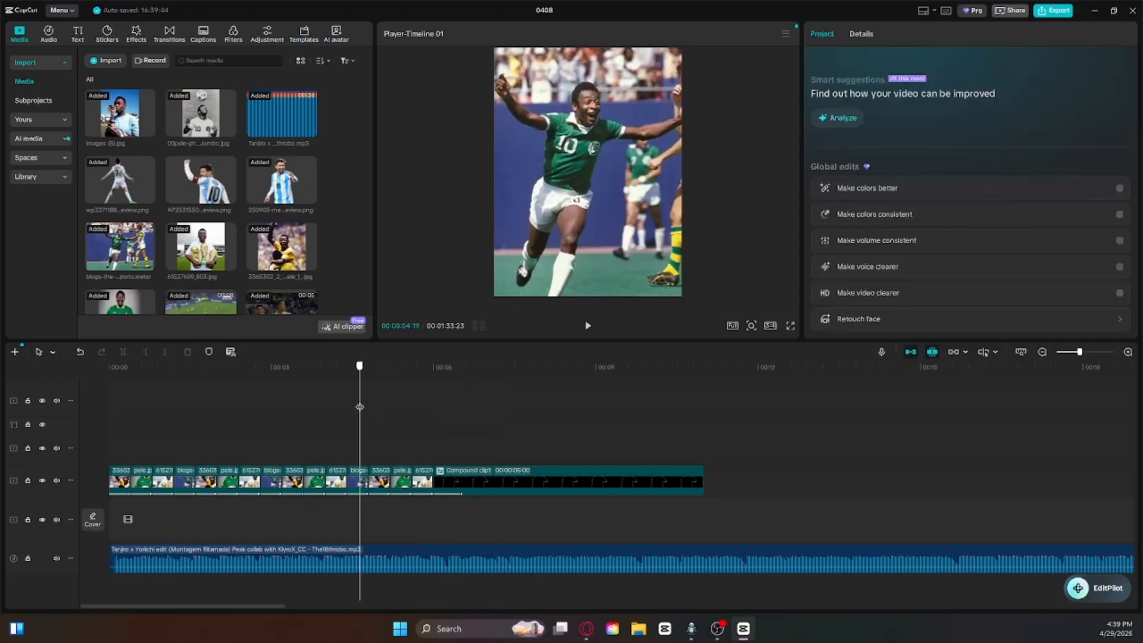
key(space)
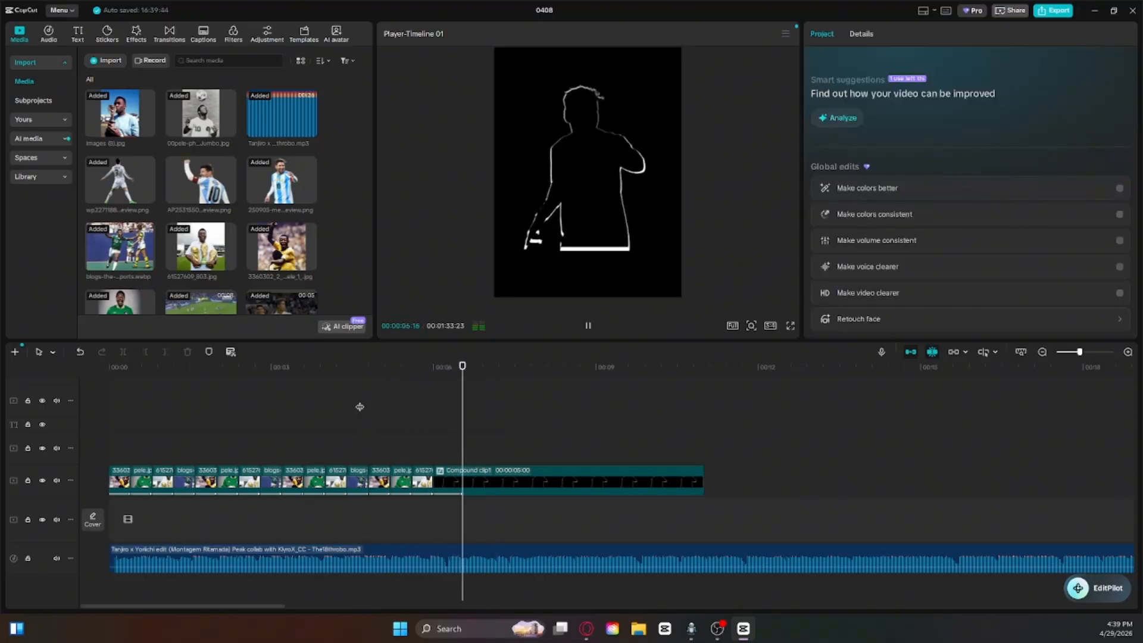
Step: Try a 0.1 s duration for the compound clip's Slide Up animation and remove the animation
drag(487, 388, 429, 417)
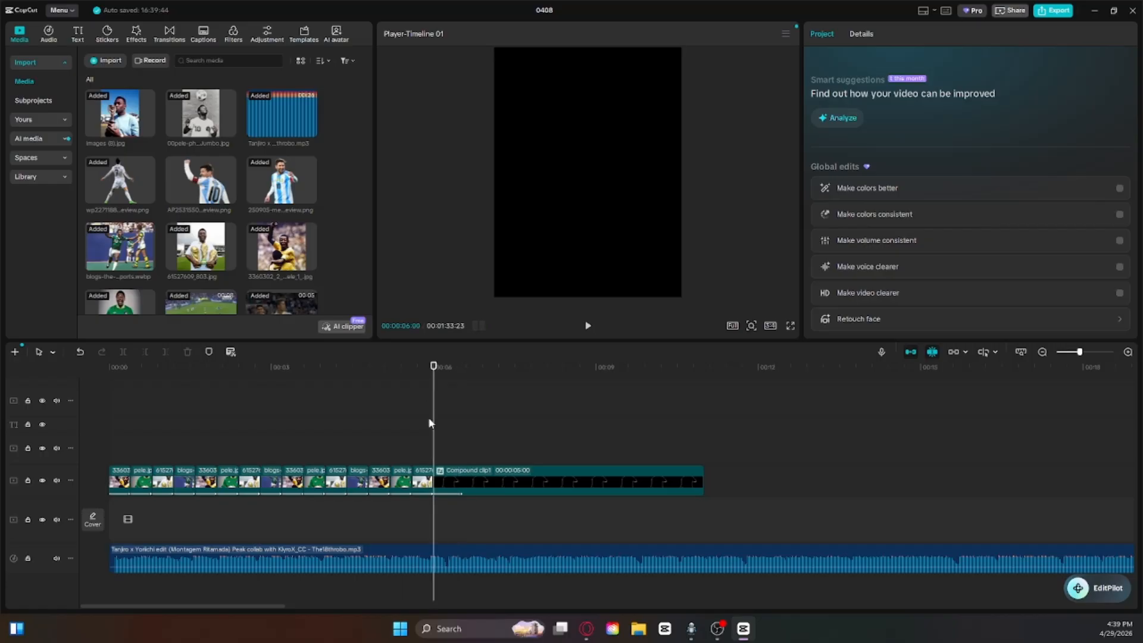
click(462, 480)
click(890, 34)
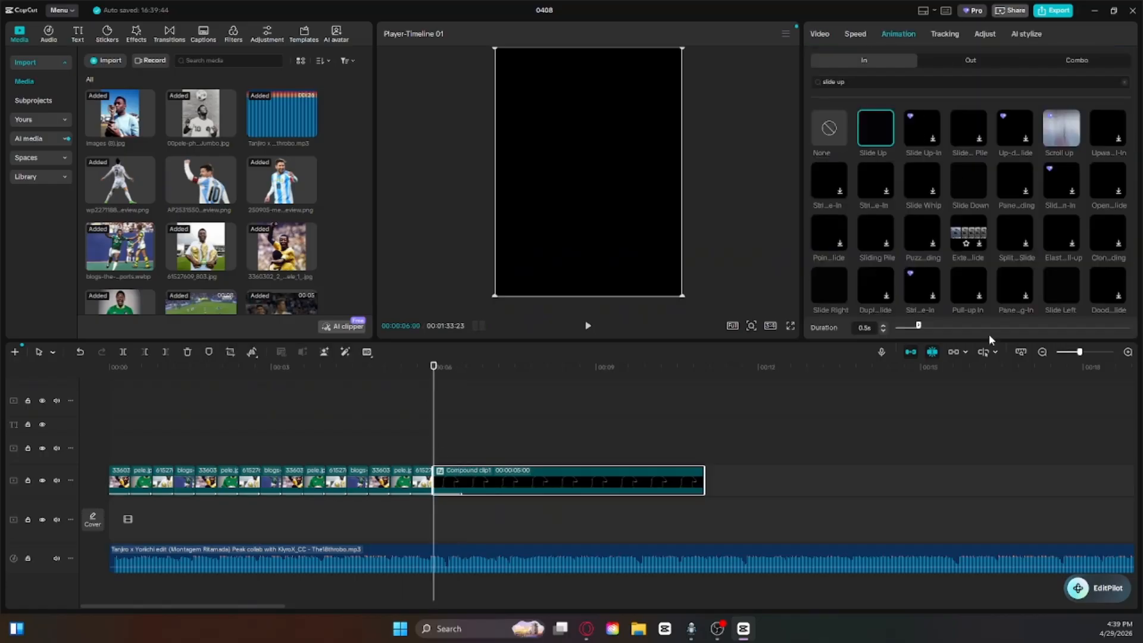
drag(918, 327, 899, 327)
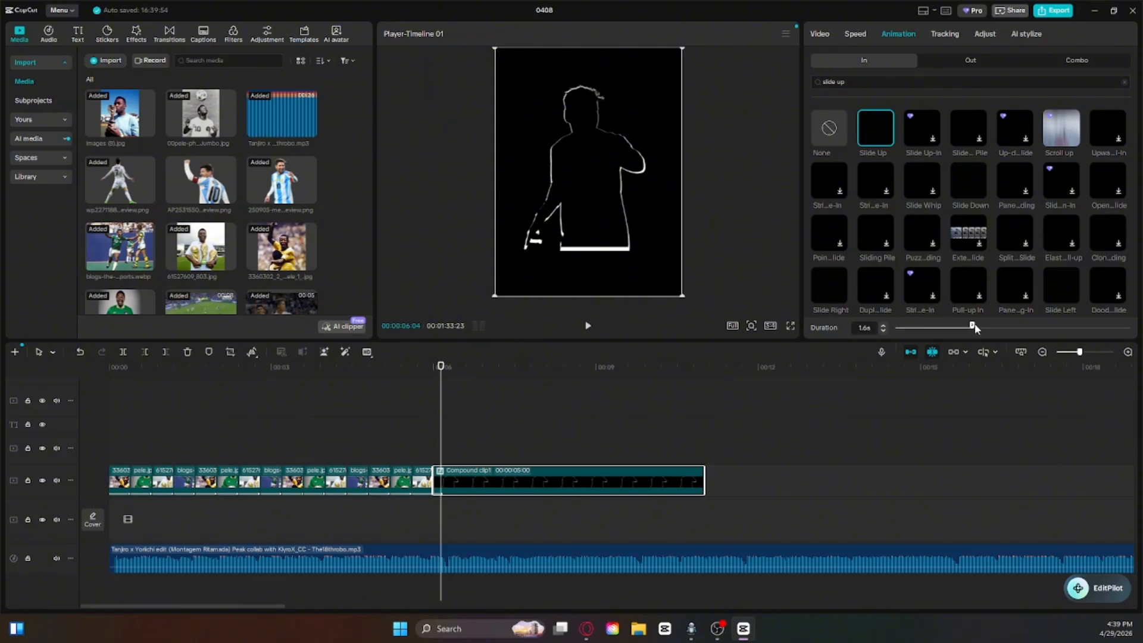
drag(975, 327, 985, 327)
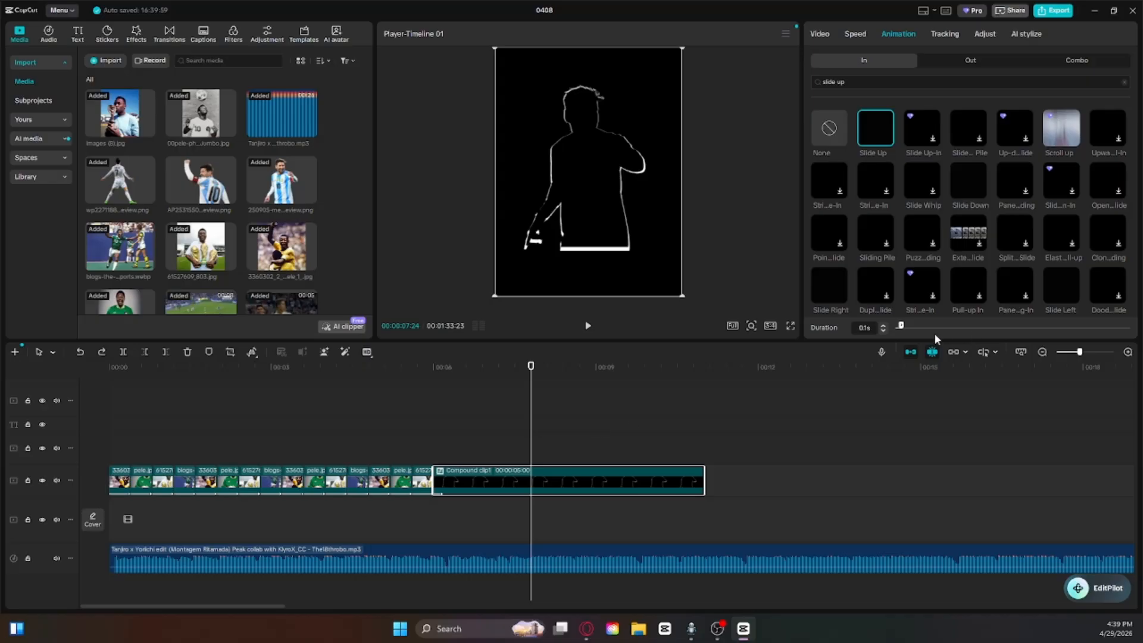
click(828, 122)
Step: At 6:00, move the compound clip below the frame to Y -3433 and add a position keyframe
click(819, 34)
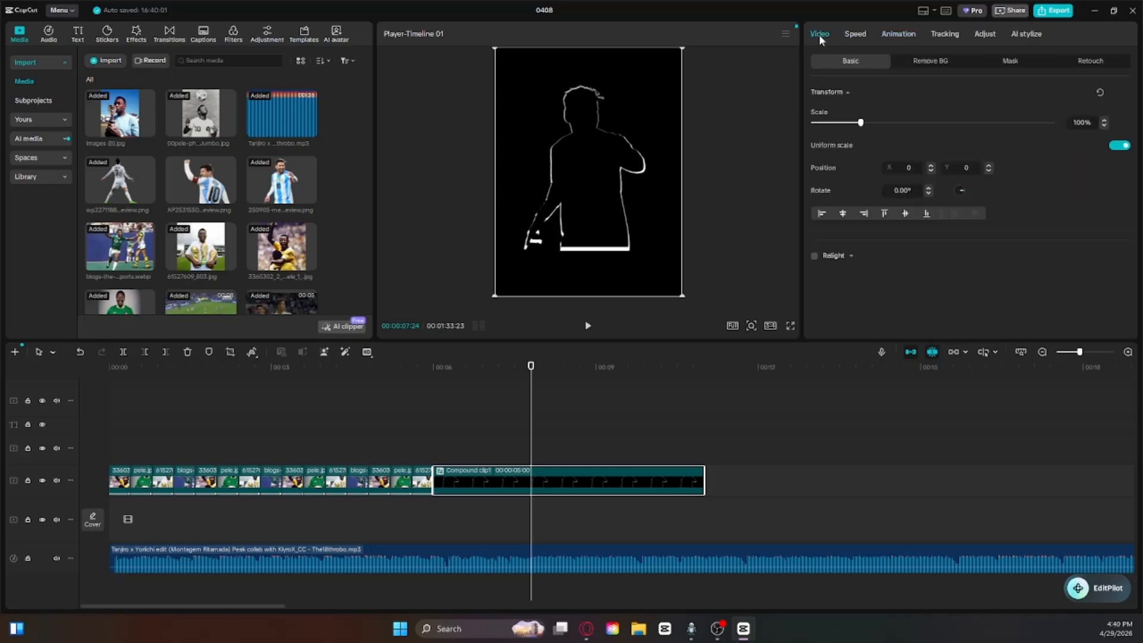
click(434, 388)
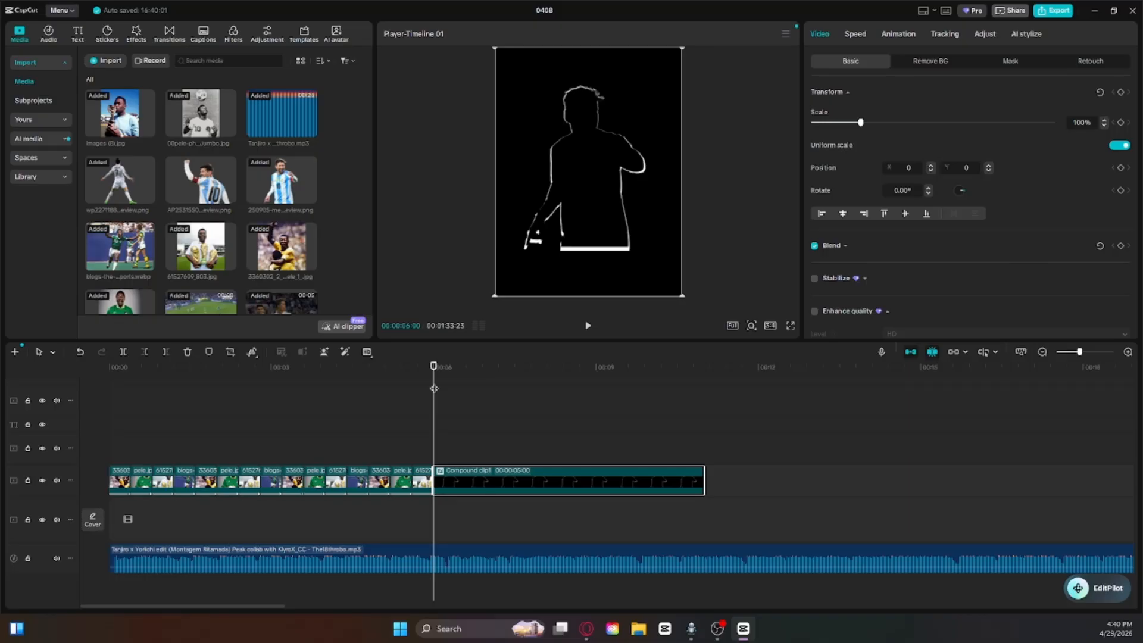
drag(587, 202, 588, 415)
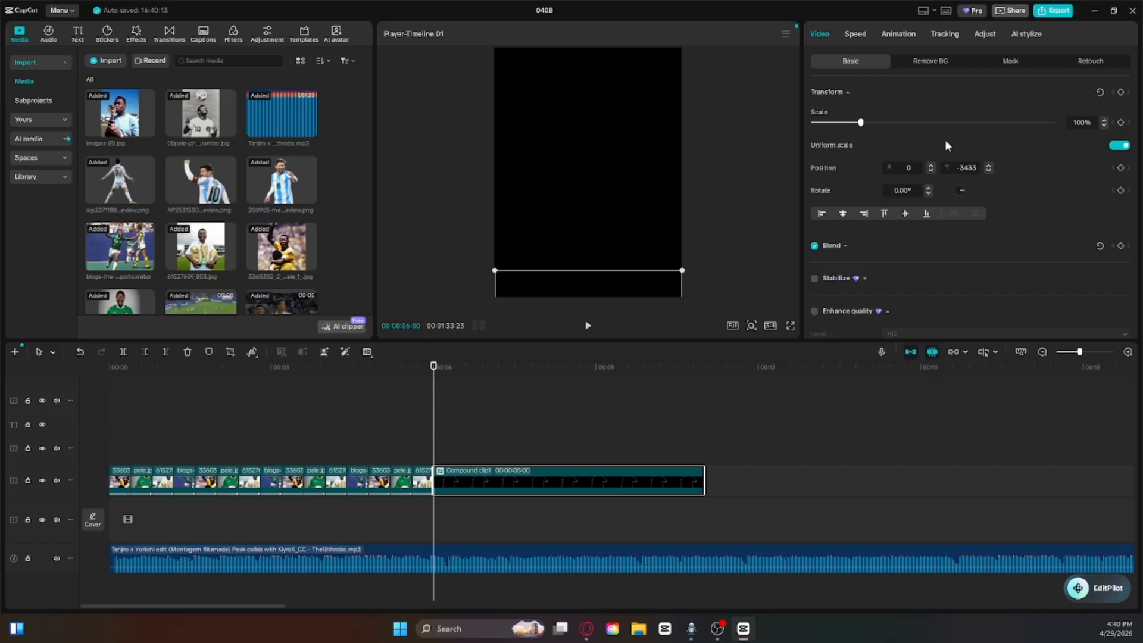
click(1121, 122)
key(ctrl+z)
click(1121, 93)
click(1121, 93)
click(1121, 169)
Step: Add further position keyframes to the compound clip at about 6:11, 6:21, 7:02 and 7:09
drag(433, 376, 453, 371)
click(1121, 169)
key(Right)
key(Right)
key(Right)
key(Right)
key(Right)
key(Right)
key(Right)
key(Right)
key(Right)
key(Right)
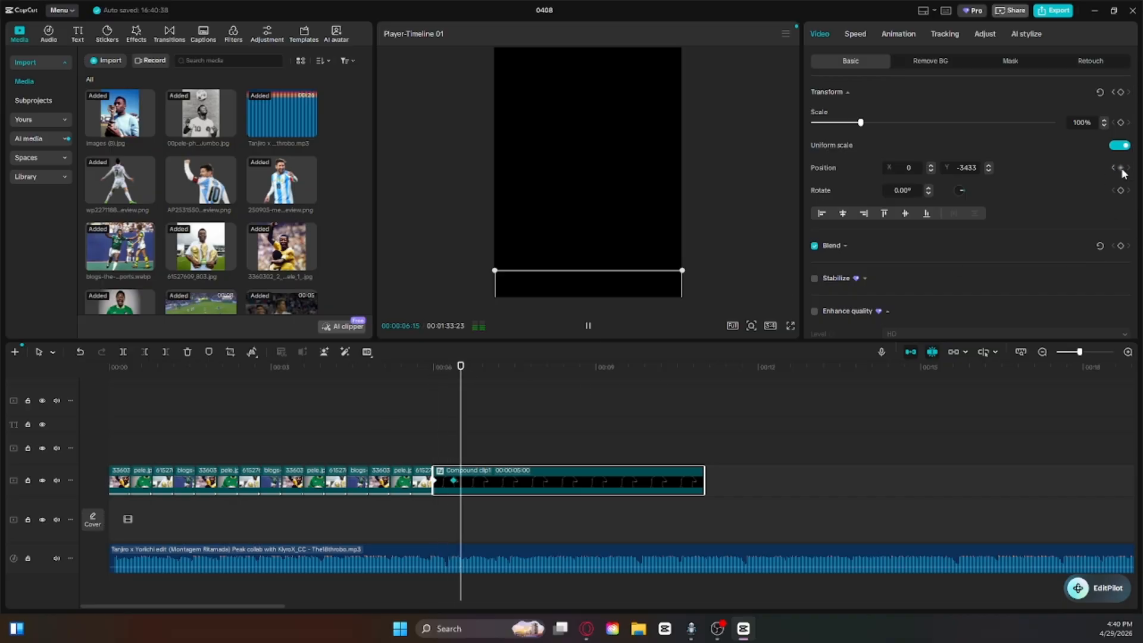
click(1121, 168)
key(Right)
key(Right)
key(Right)
key(Right)
key(Right)
key(Right)
key(Right)
key(Right)
key(Right)
key(Right)
key(Right)
click(1121, 169)
key(Right)
key(Right)
key(Right)
key(Right)
key(Right)
key(Right)
key(Right)
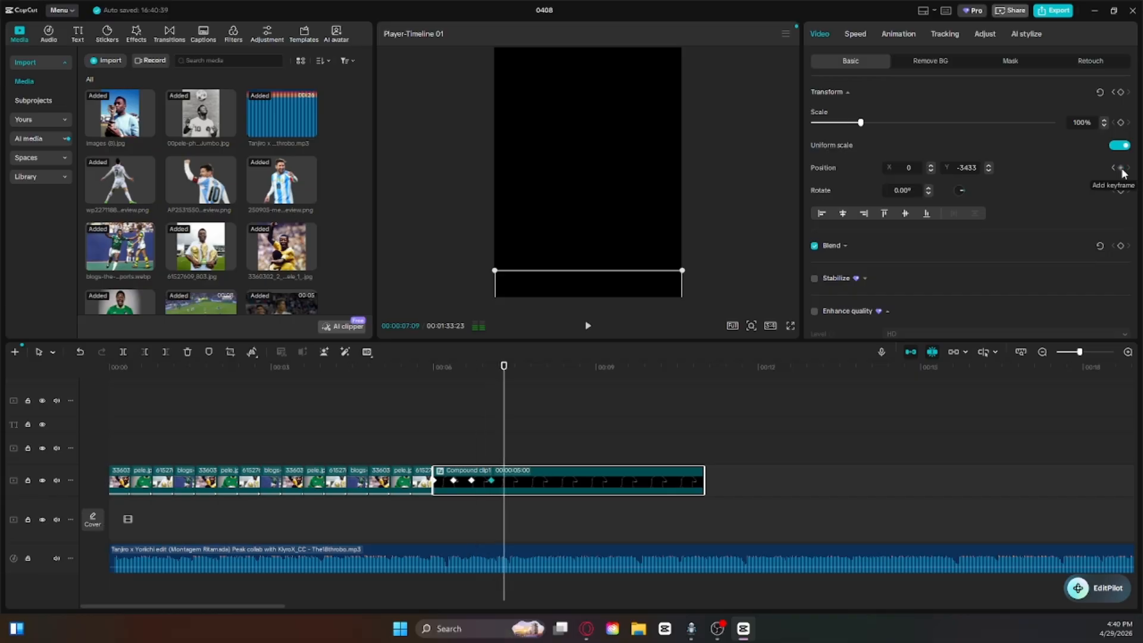
Step: At the 6:11 keyframe, raise the silhouette partly into the frame, to X -105, Y -1435
drag(649, 280, 620, 123)
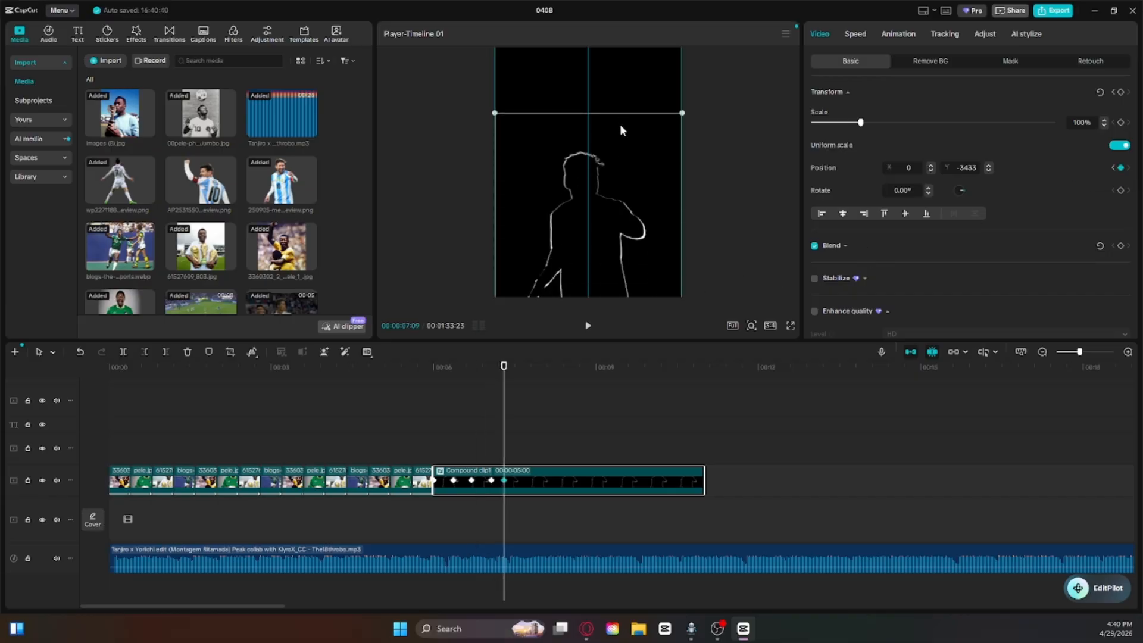
key(ctrl+z)
drag(503, 399, 454, 403)
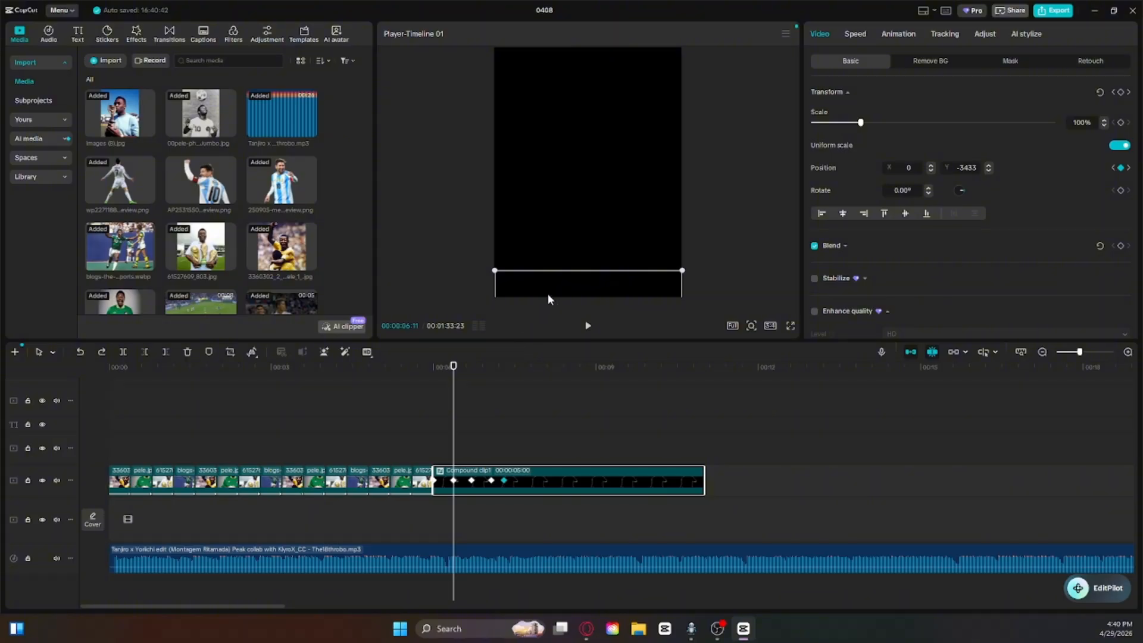
drag(548, 298, 543, 147)
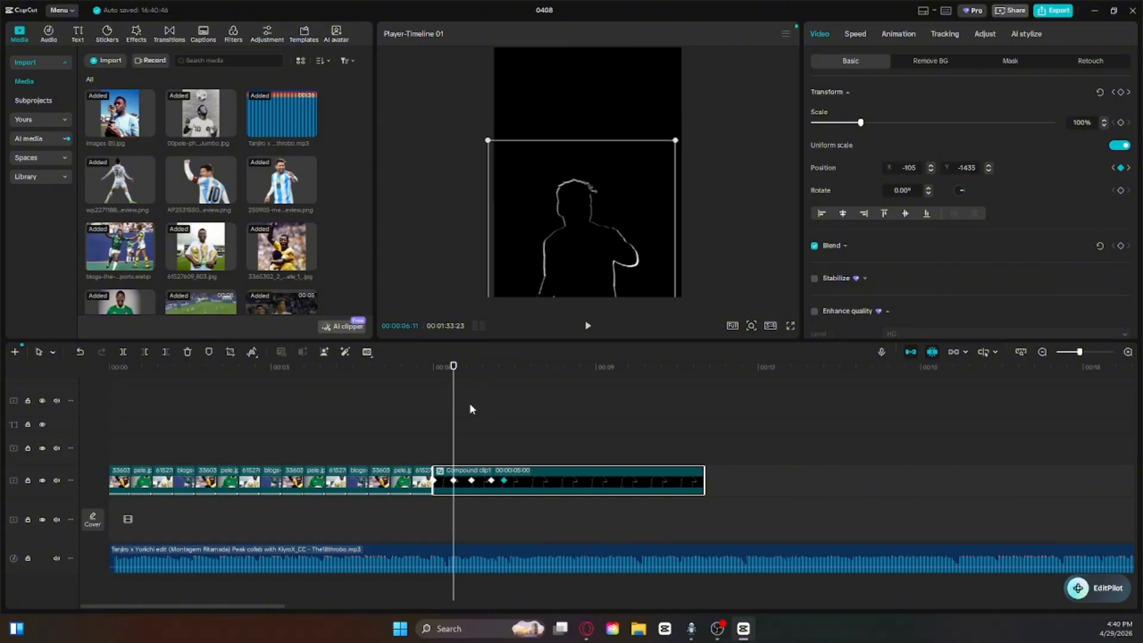
Step: At the 6:21 keyframe, raise the silhouette to X -59, Y -439
mouse_move(453, 397)
mouse_down()
mouse_move(435, 399)
mouse_move(471, 399)
mouse_up()
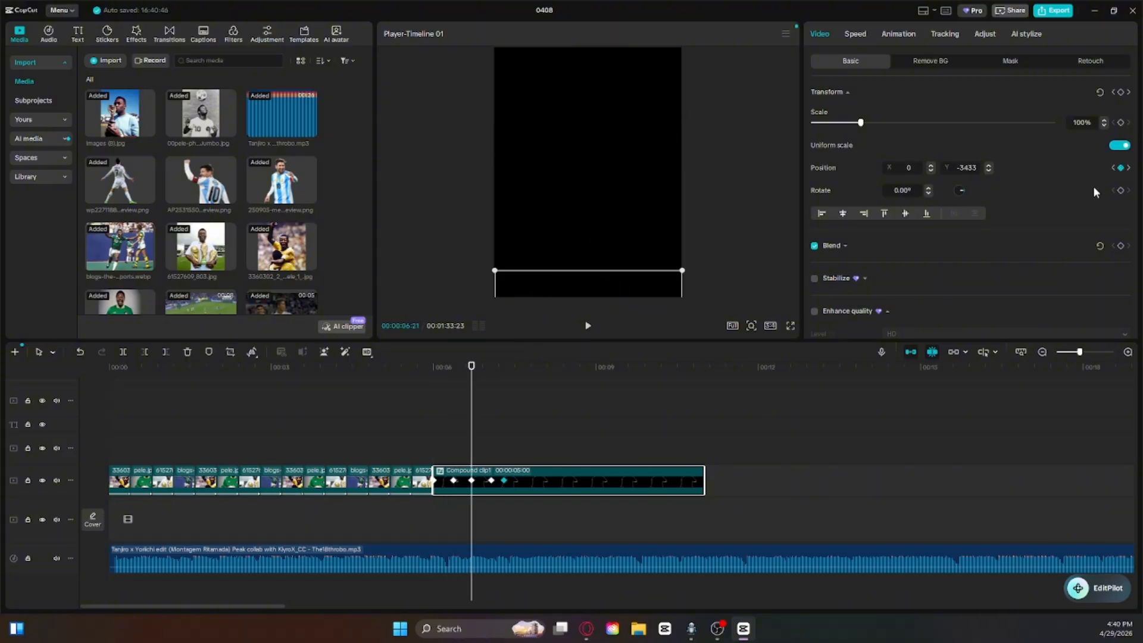
drag(589, 286, 579, 117)
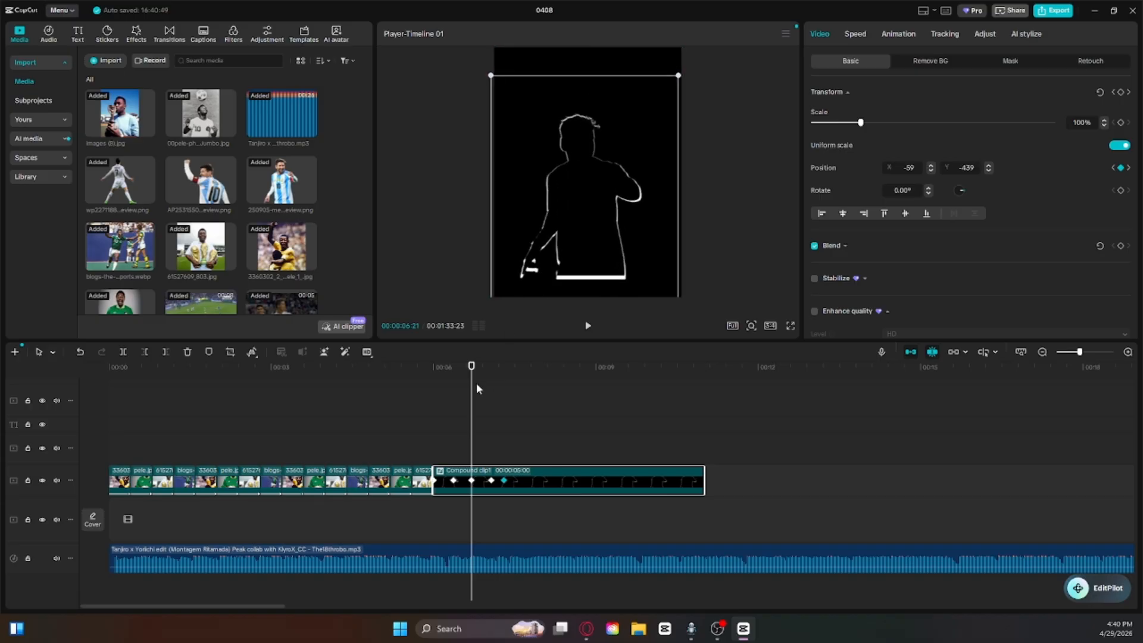
click(478, 390)
click(482, 477)
Step: At the 7:02 keyframe, raise the silhouette to horizontally centred, slightly below the middle of the frame
drag(471, 405, 493, 404)
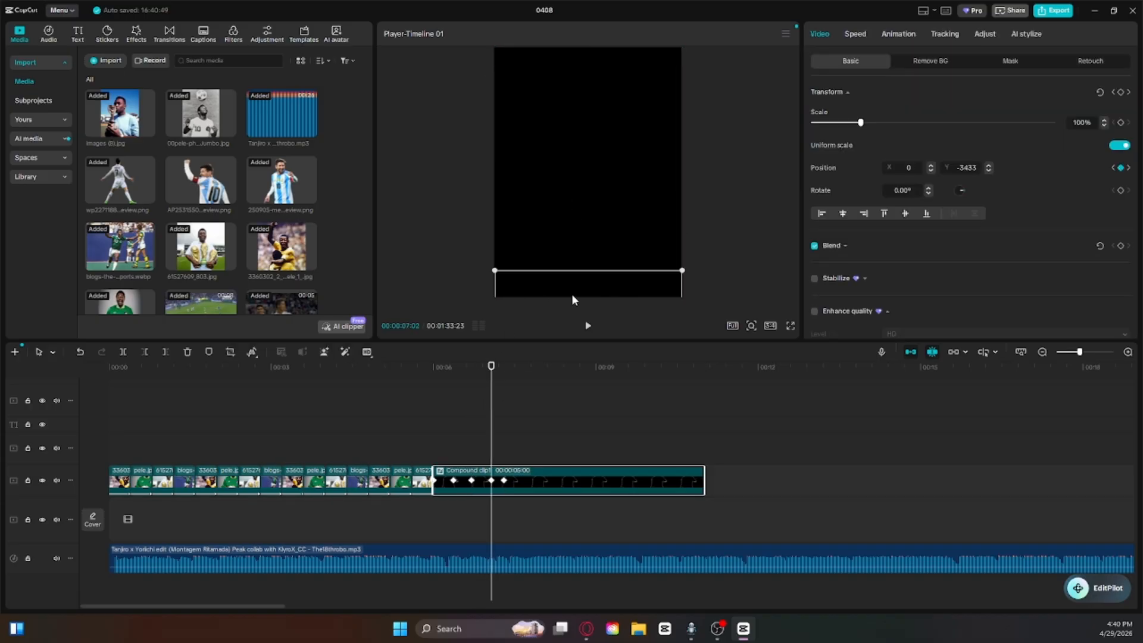
drag(572, 298, 588, 128)
click(485, 389)
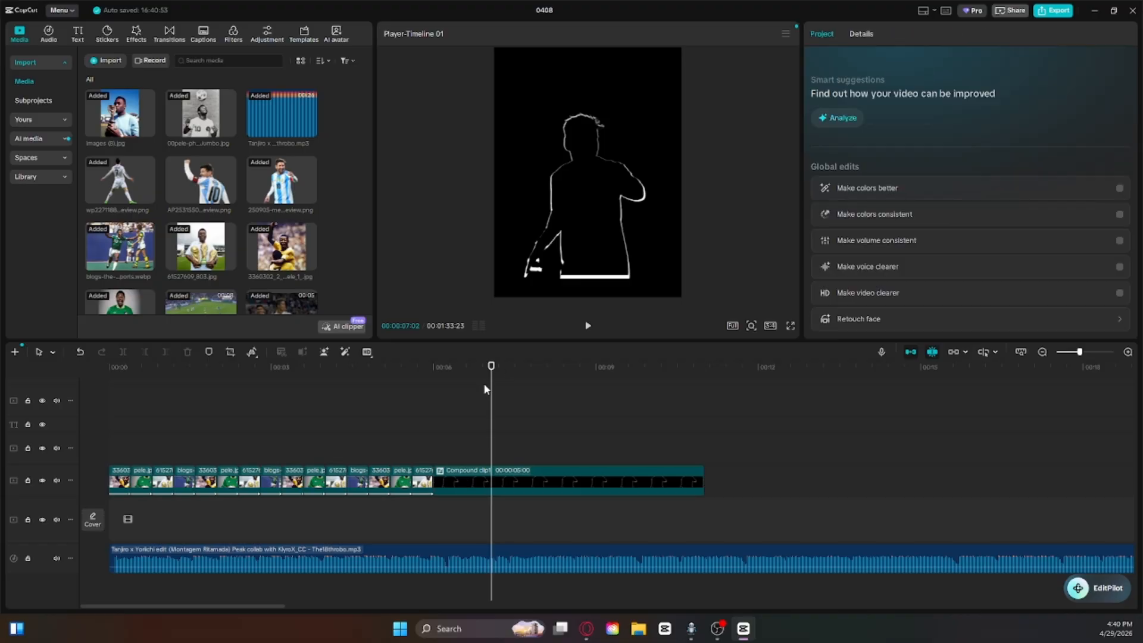
Step: At the 7:09 keyframe, raise the silhouette fully into the frame, to X 59, Y 0
drag(493, 390, 508, 391)
click(533, 470)
drag(510, 431, 508, 431)
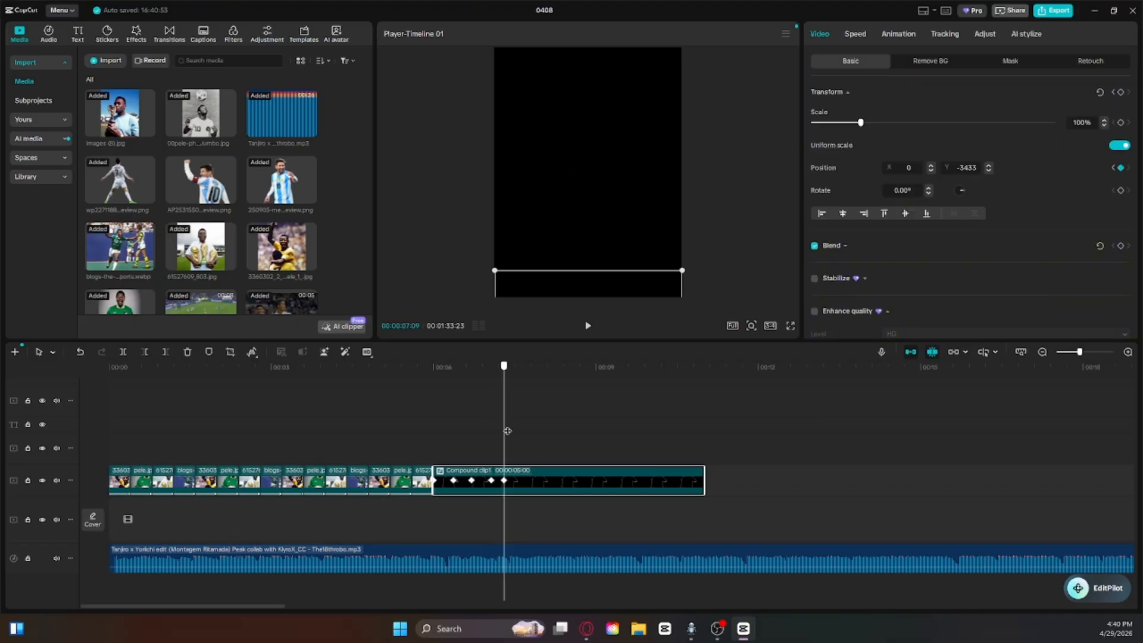
drag(569, 279, 574, 56)
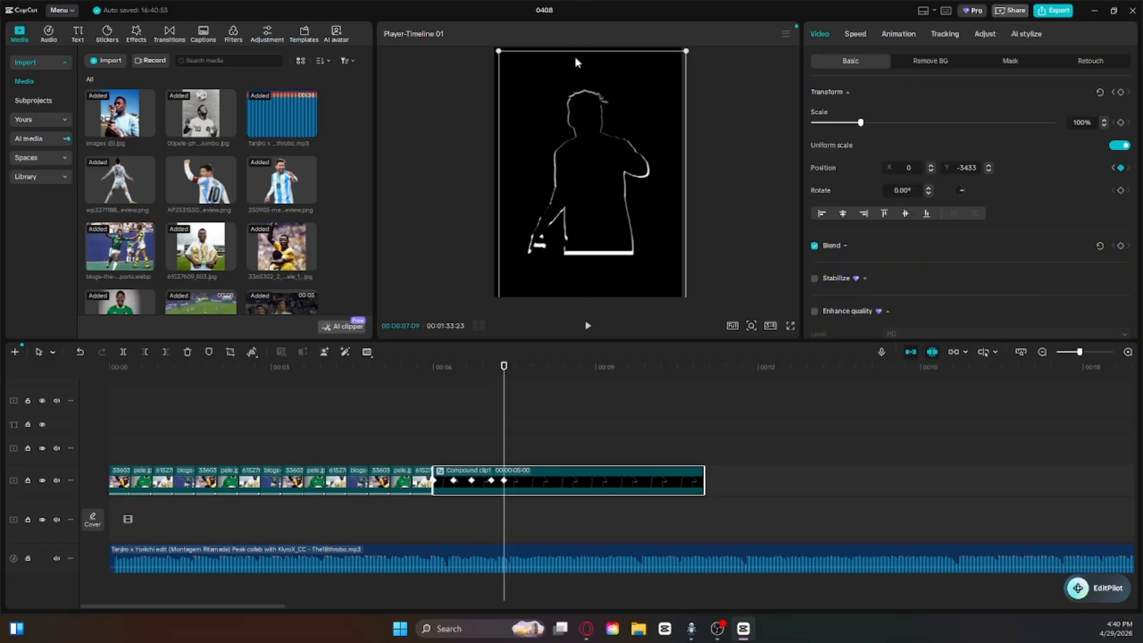
click(508, 394)
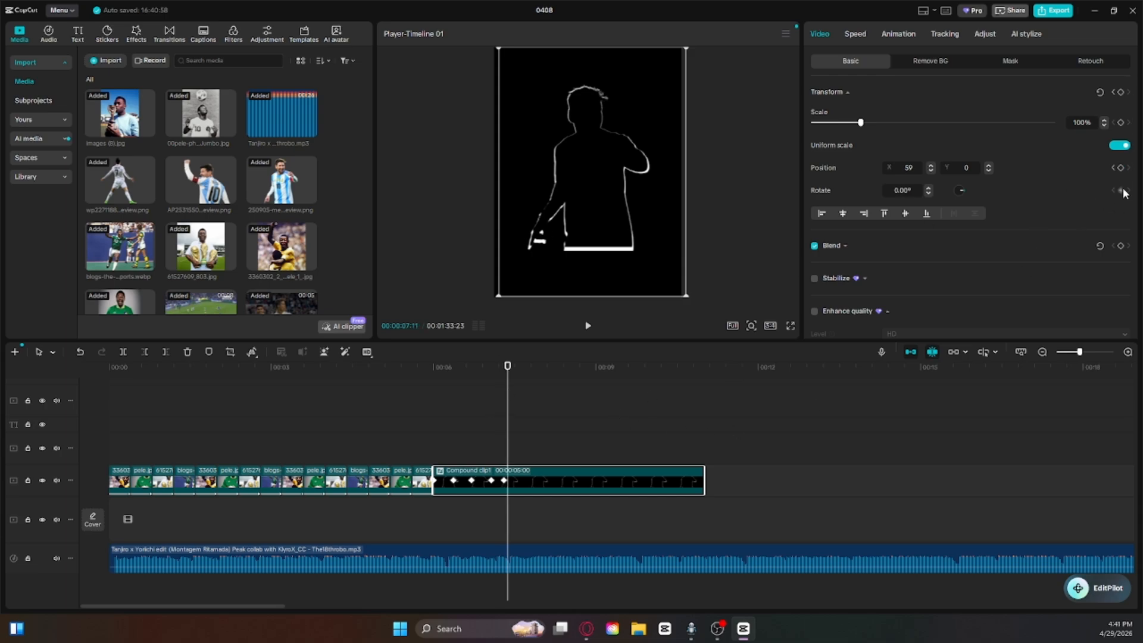
click(640, 398)
Step: Play the compound clip from 6:00 to check how the silhouette rises into the frame
click(429, 386)
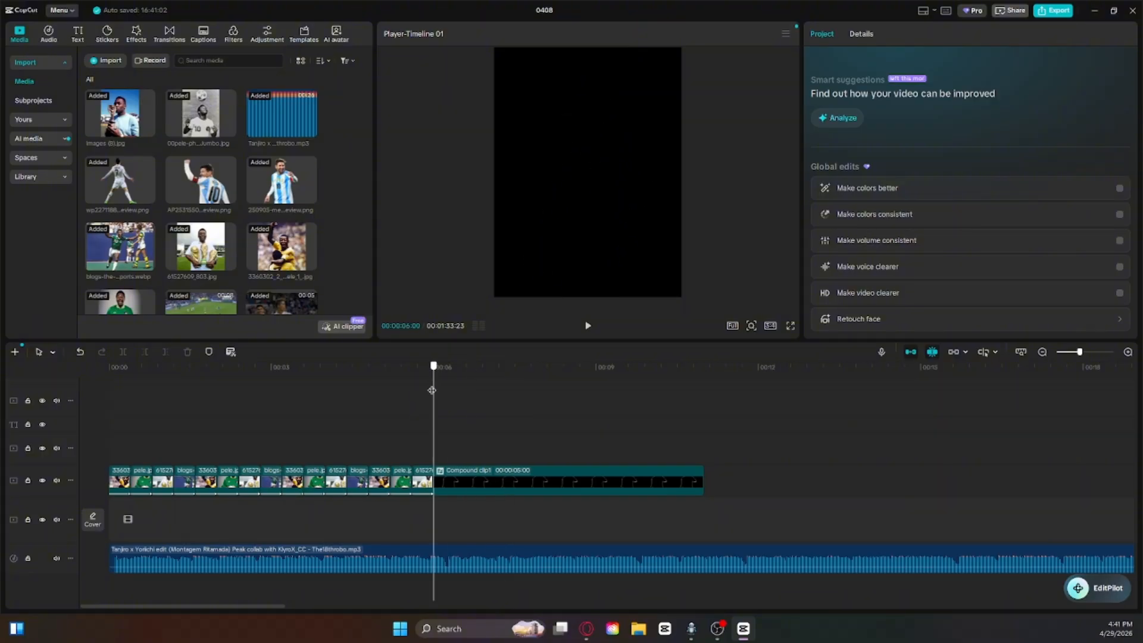
key(space)
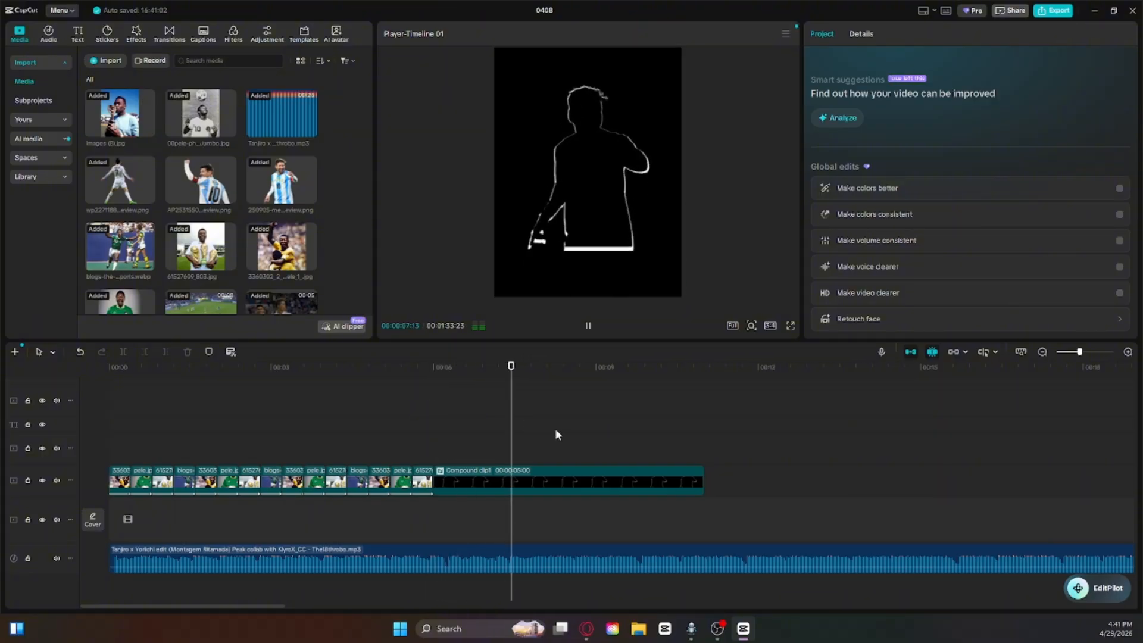
drag(544, 380, 433, 436)
click(488, 475)
key(space)
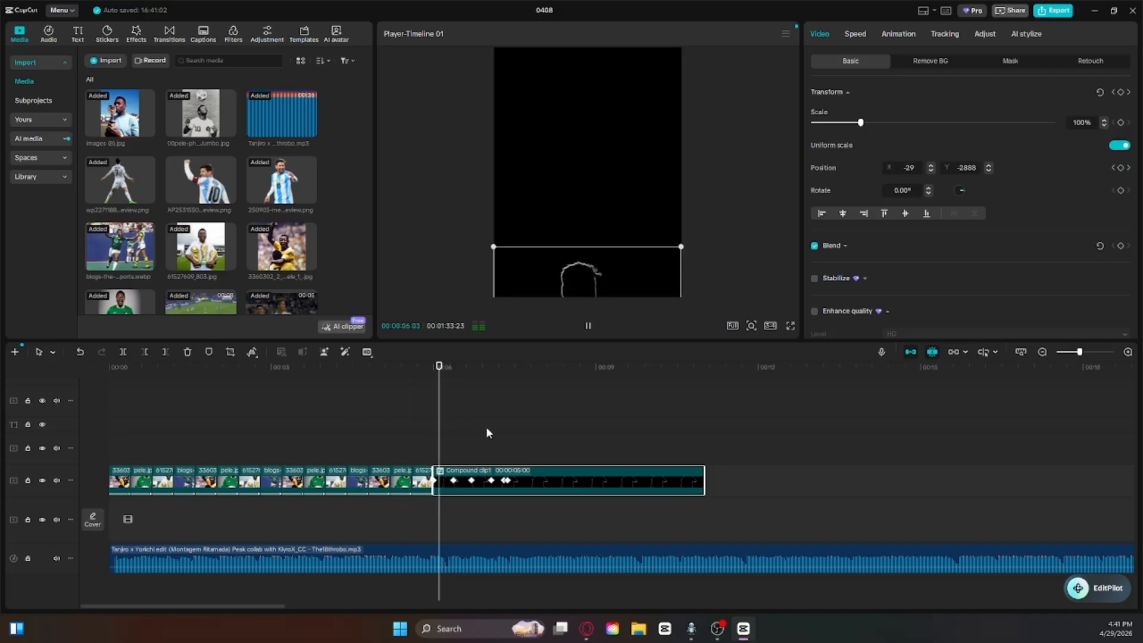
key(space)
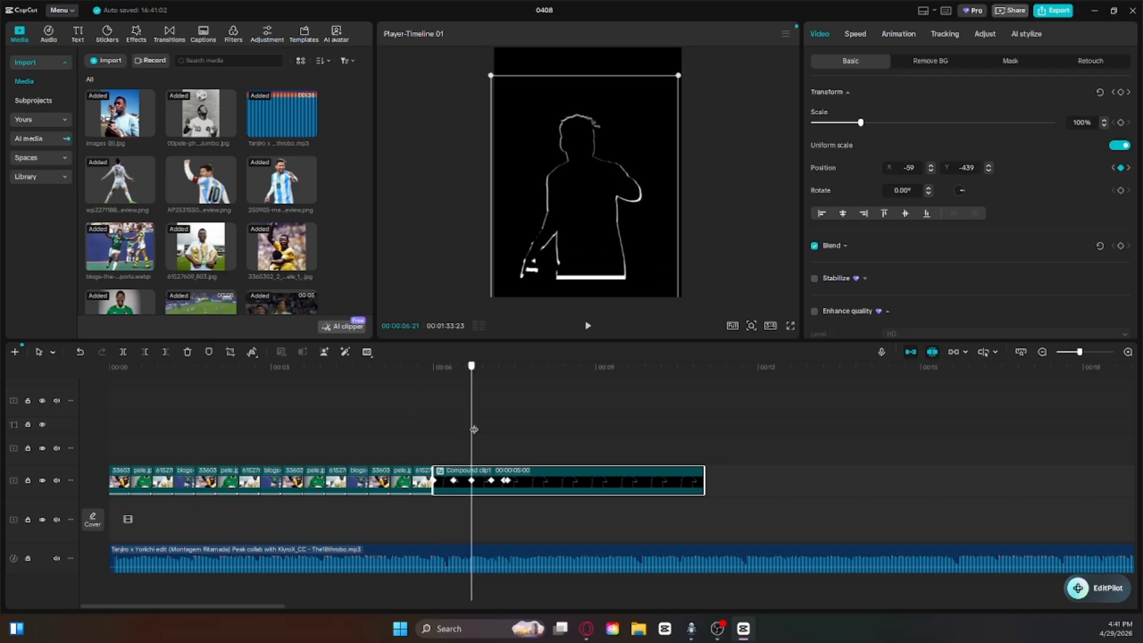
Step: Cut off the compound clip after 6:21 and place the wp2271188 player cutout image directly behind it
click(167, 352)
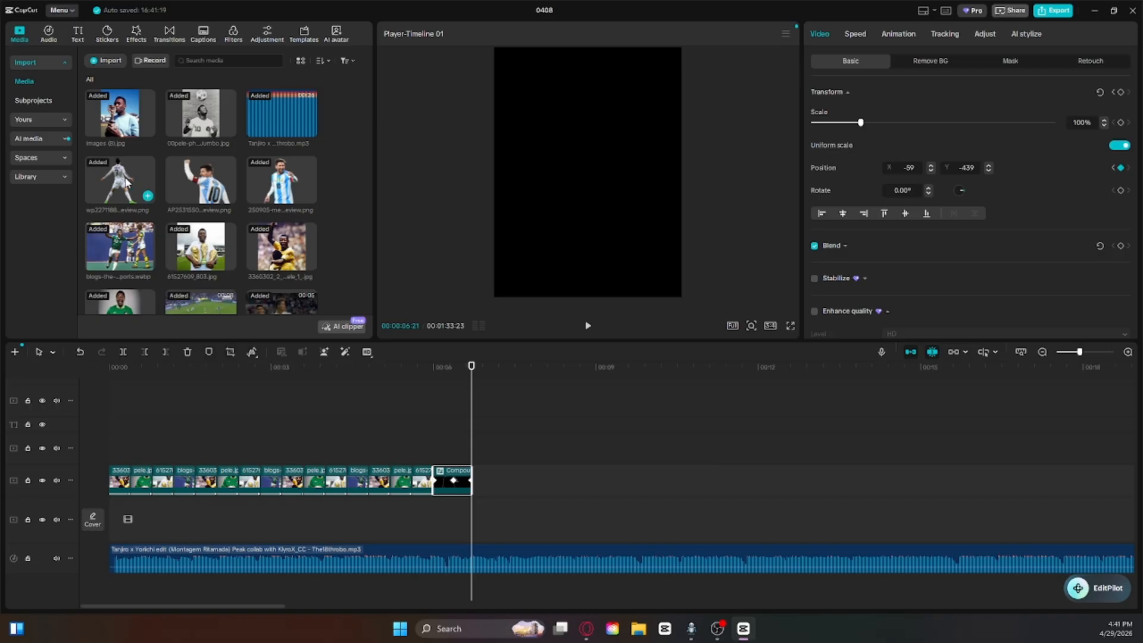
drag(123, 182, 471, 481)
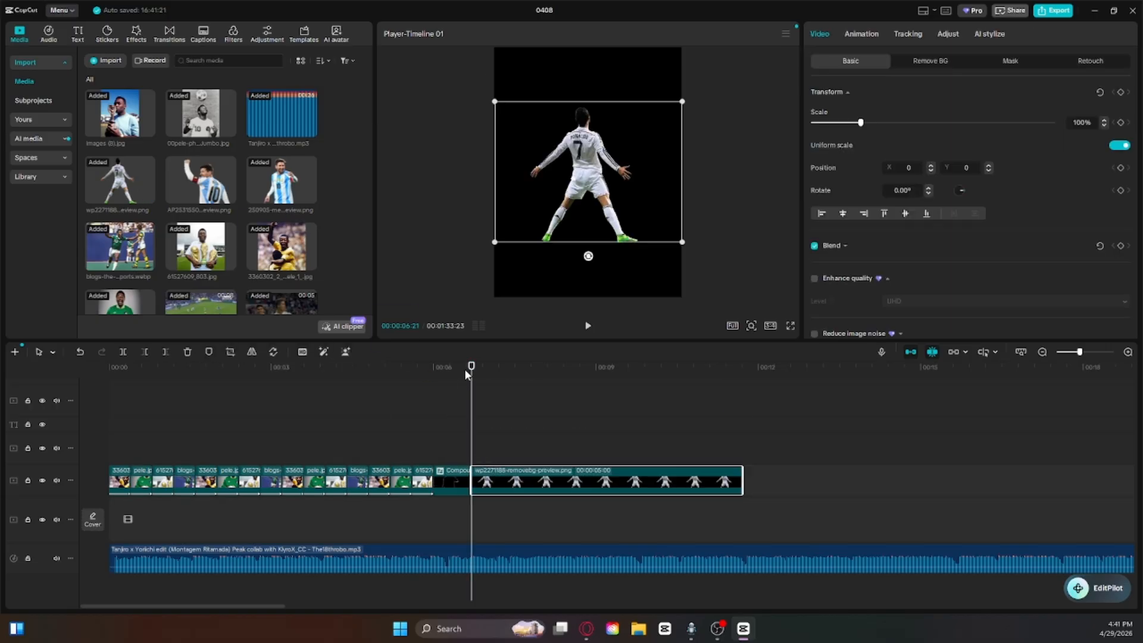
Step: Duplicate the new player cutout clip onto the track above, starting at 6:21
right_click(538, 482)
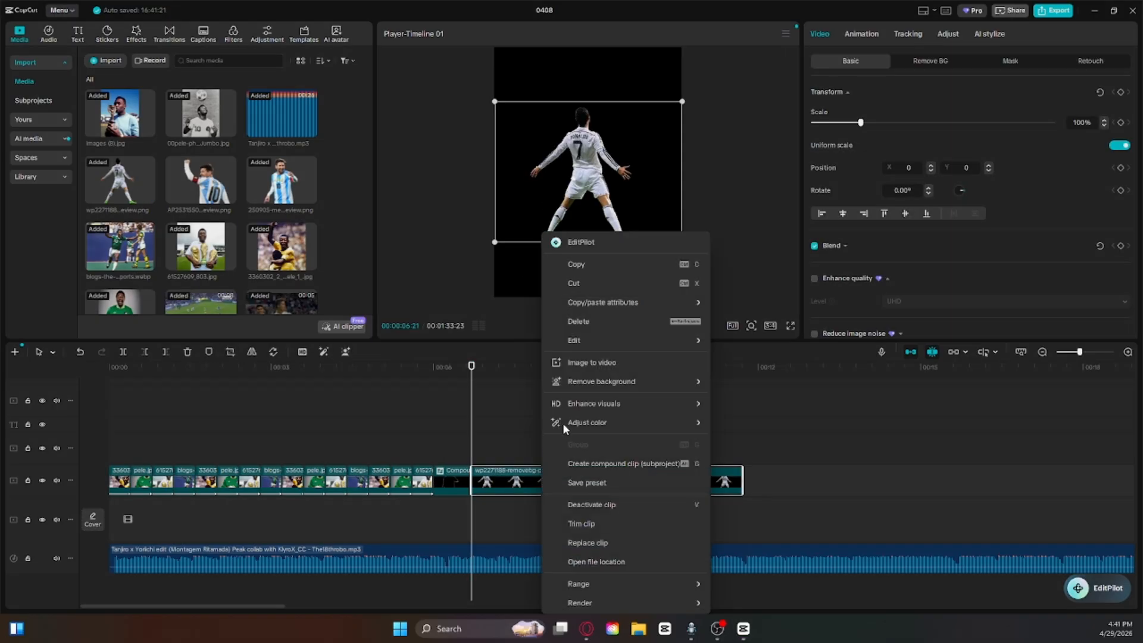
click(574, 266)
right_click(526, 439)
click(554, 496)
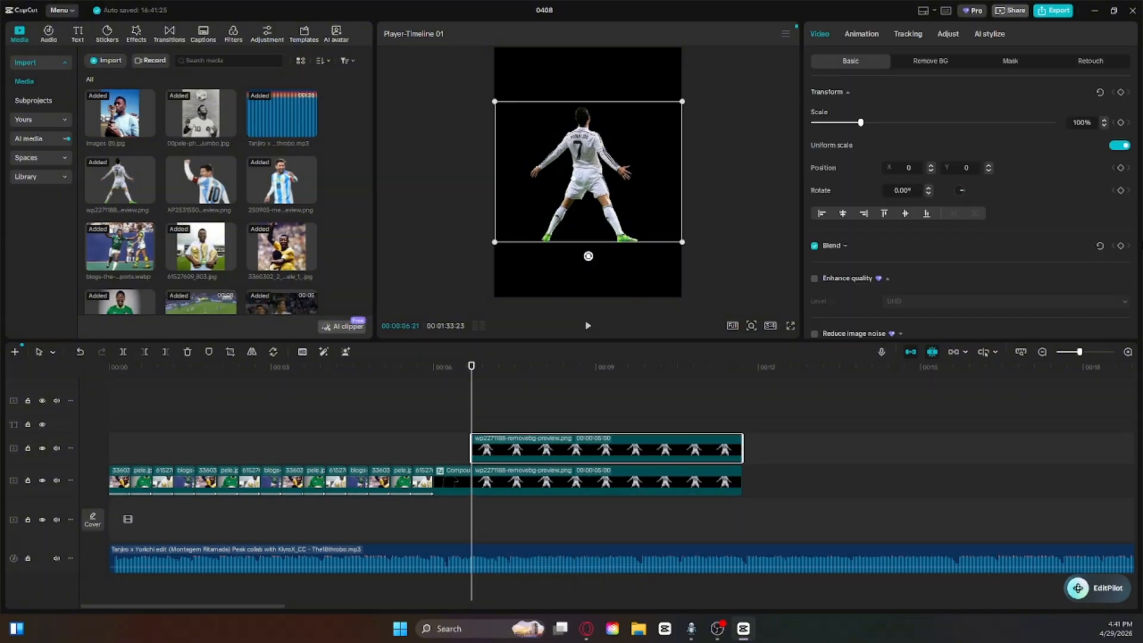
Step: Brighten the lower cutout copy towards white with Exposure, Contrast, Highlight and Whites at 50
click(709, 482)
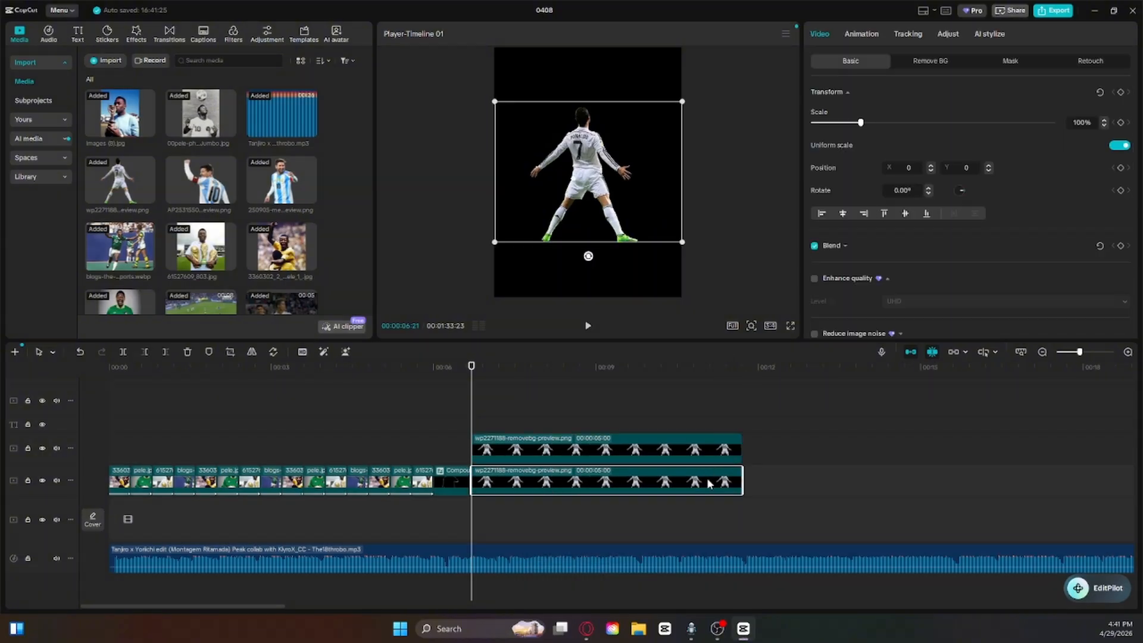
click(953, 35)
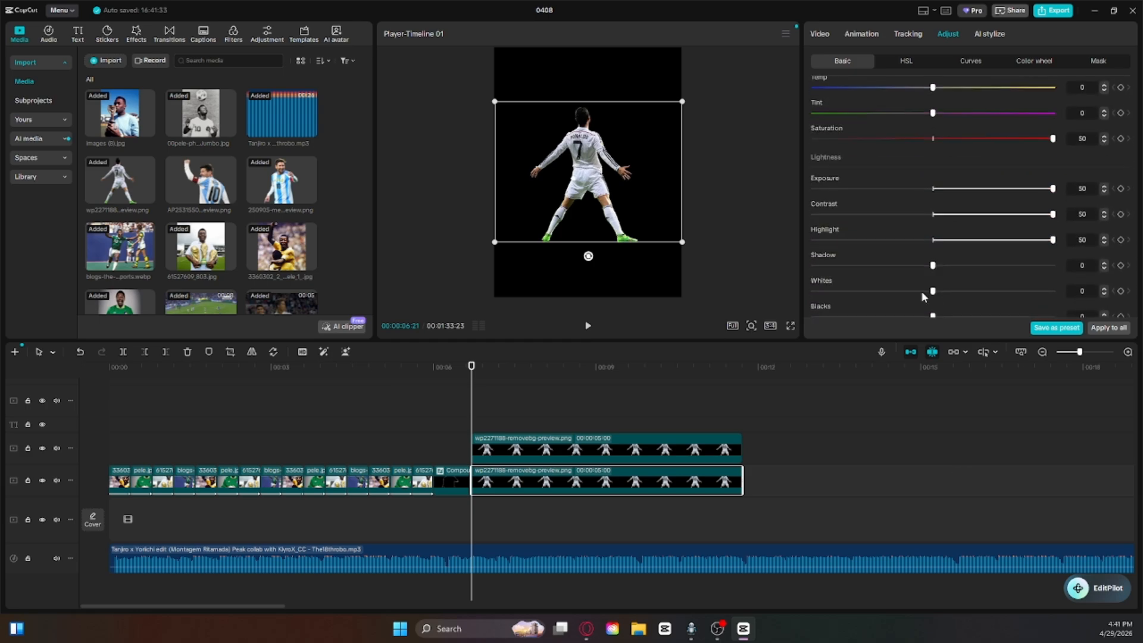
drag(933, 291, 1053, 291)
scroll(958, 271, down, 3)
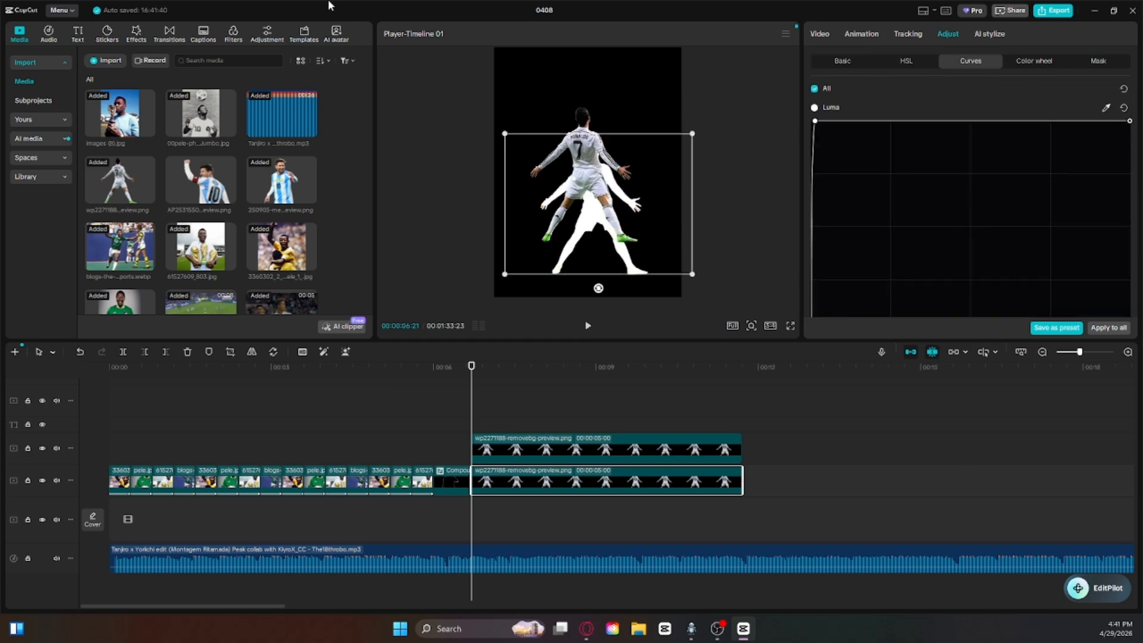
click(582, 219)
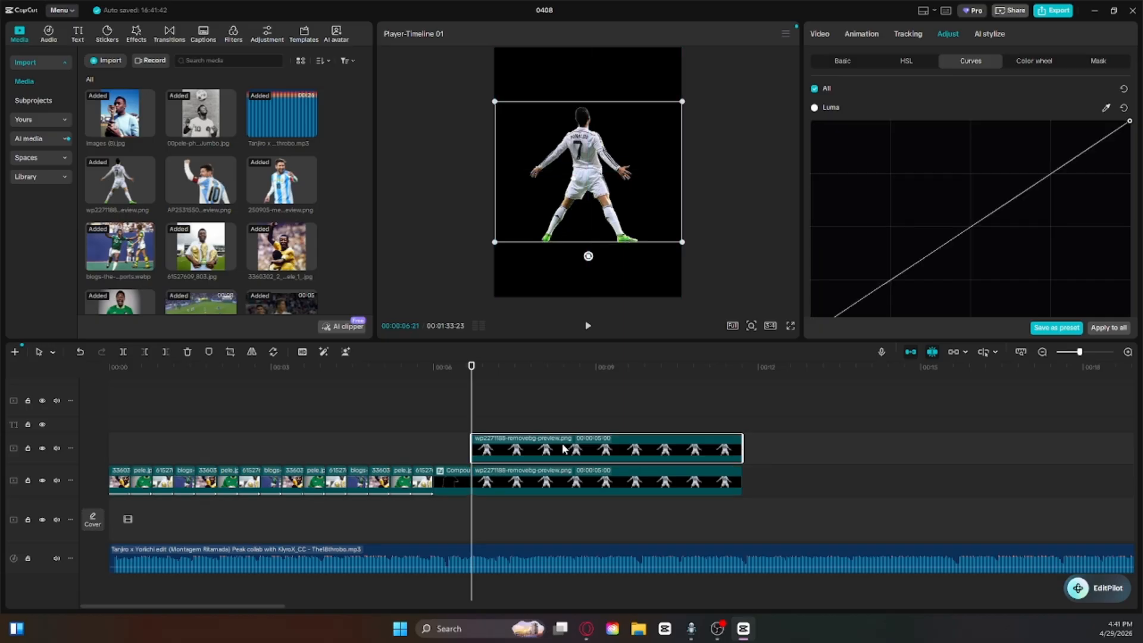
Step: Turn the upper cutout copy black by pulling its curves down and lowering its lightness adjustments to the minimum
drag(981, 233, 1125, 327)
click(845, 64)
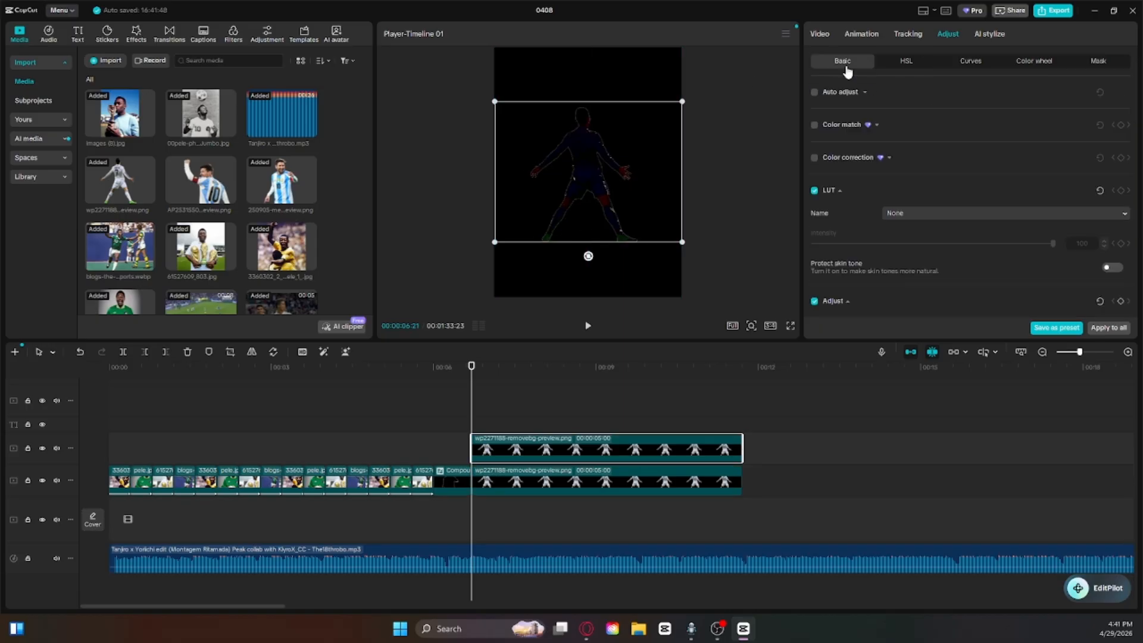
scroll(917, 209, down, 4)
drag(933, 236, 801, 240)
scroll(929, 250, down, 1)
drag(933, 244, 800, 246)
drag(933, 269, 800, 295)
scroll(937, 246, down, 2)
click(530, 383)
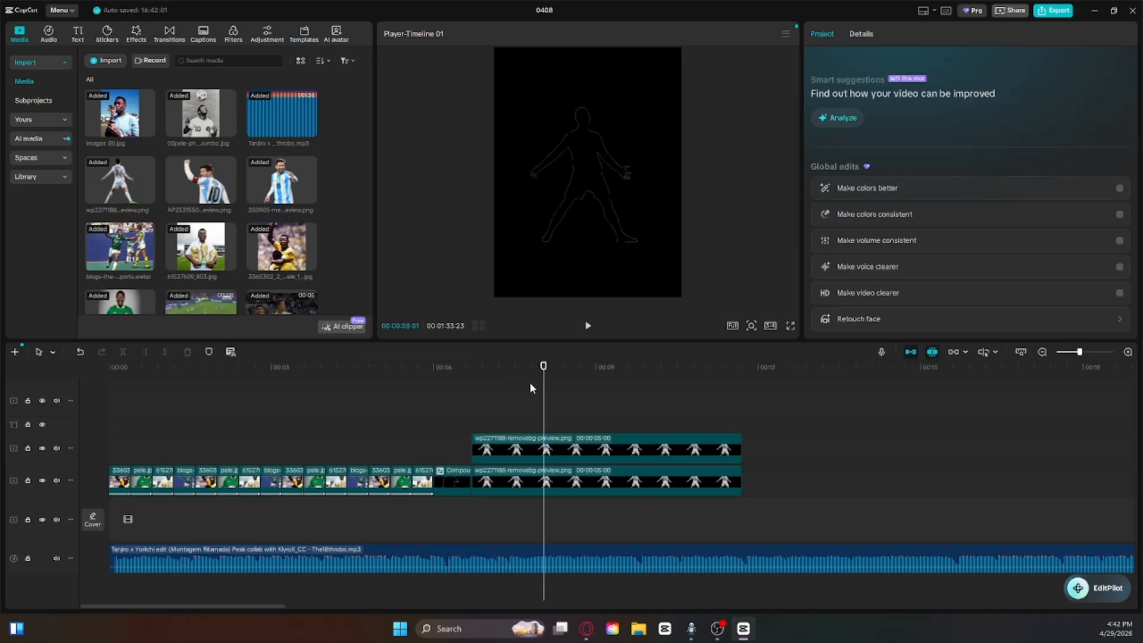
Step: Enlarge the white lower copy slightly and align it behind the black copy to form a white outline
click(474, 480)
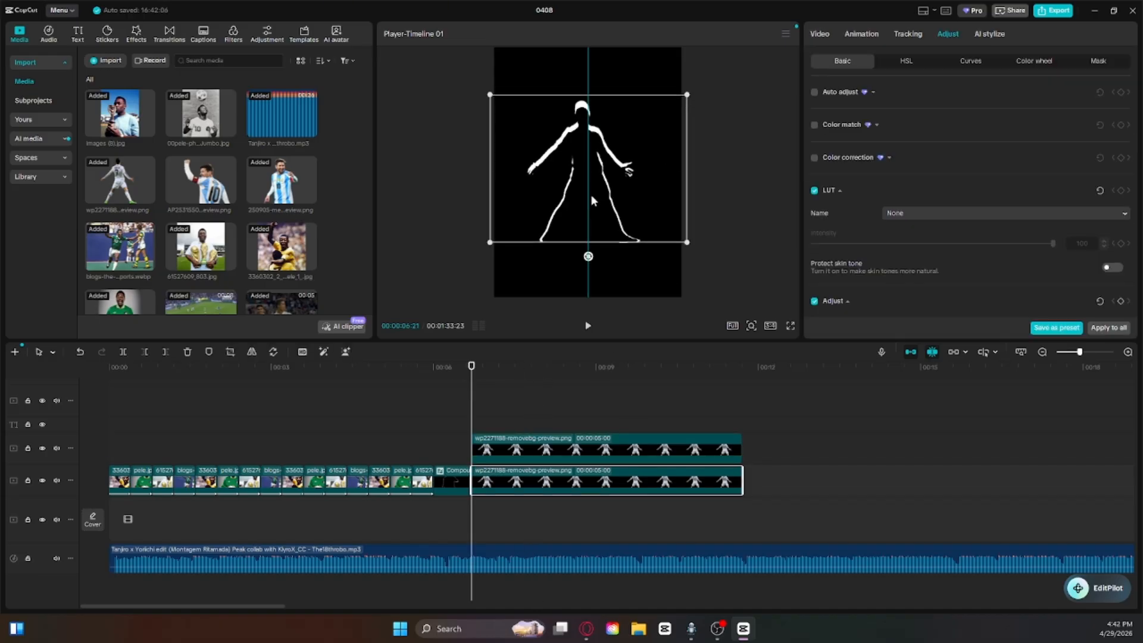
click(593, 395)
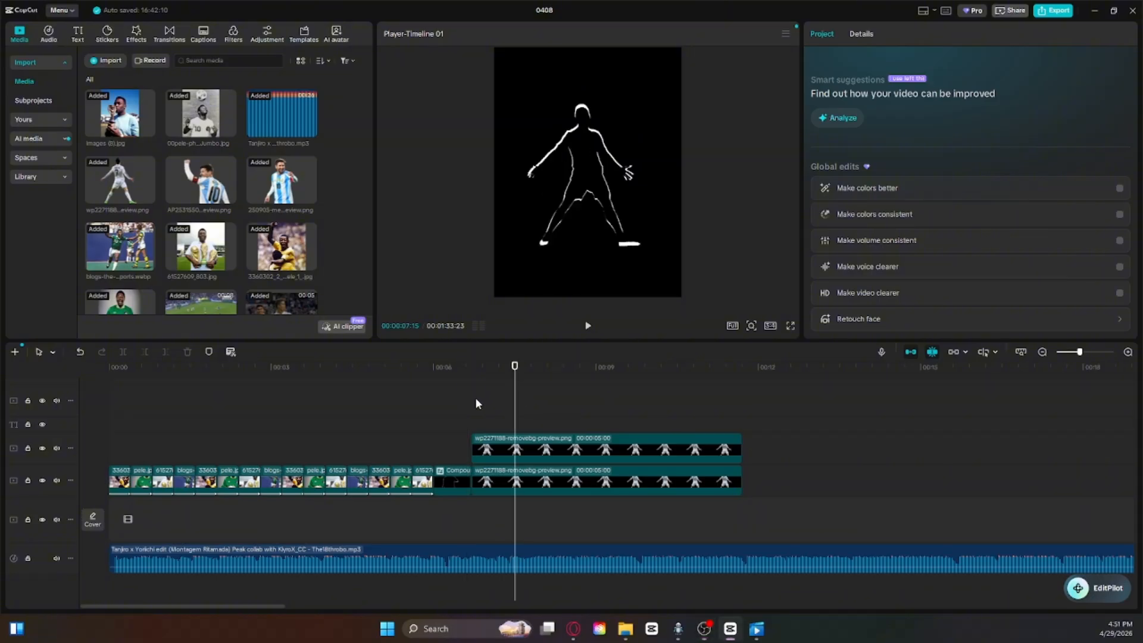
Step: Play from 6:00 to find the beat and trim the ends of both cutout copies at 7:26
click(473, 398)
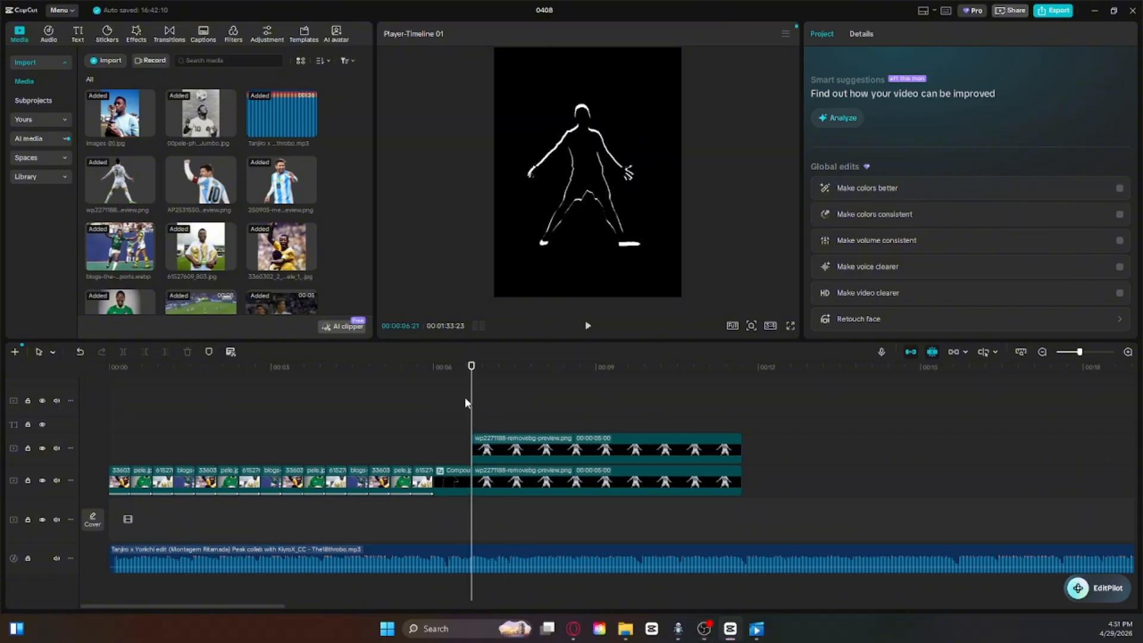
drag(464, 397, 434, 426)
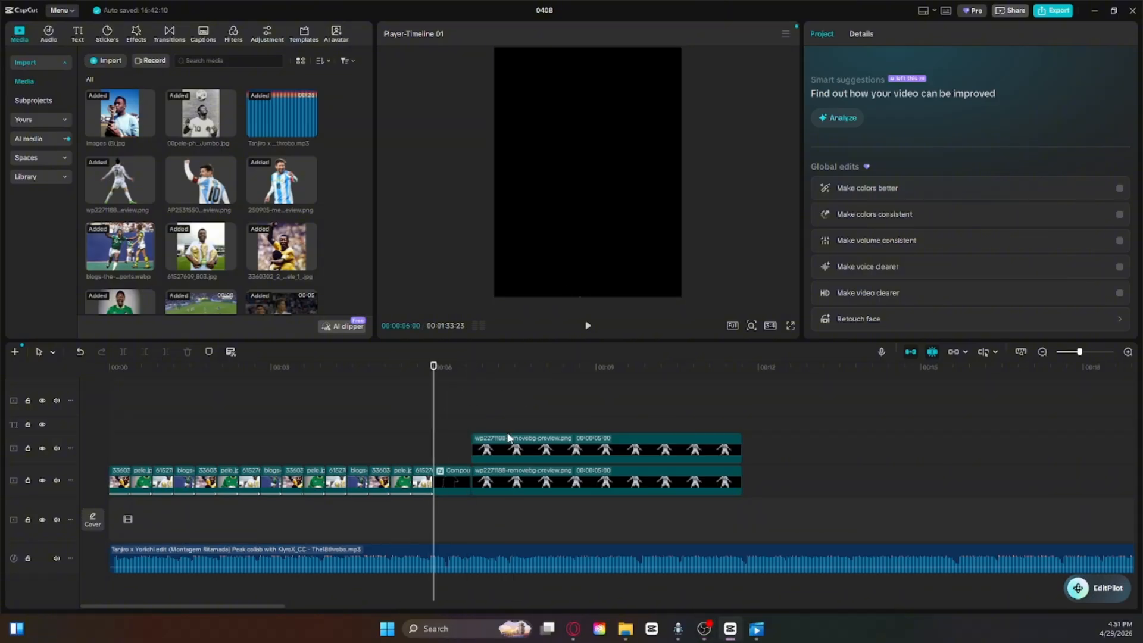
key(space)
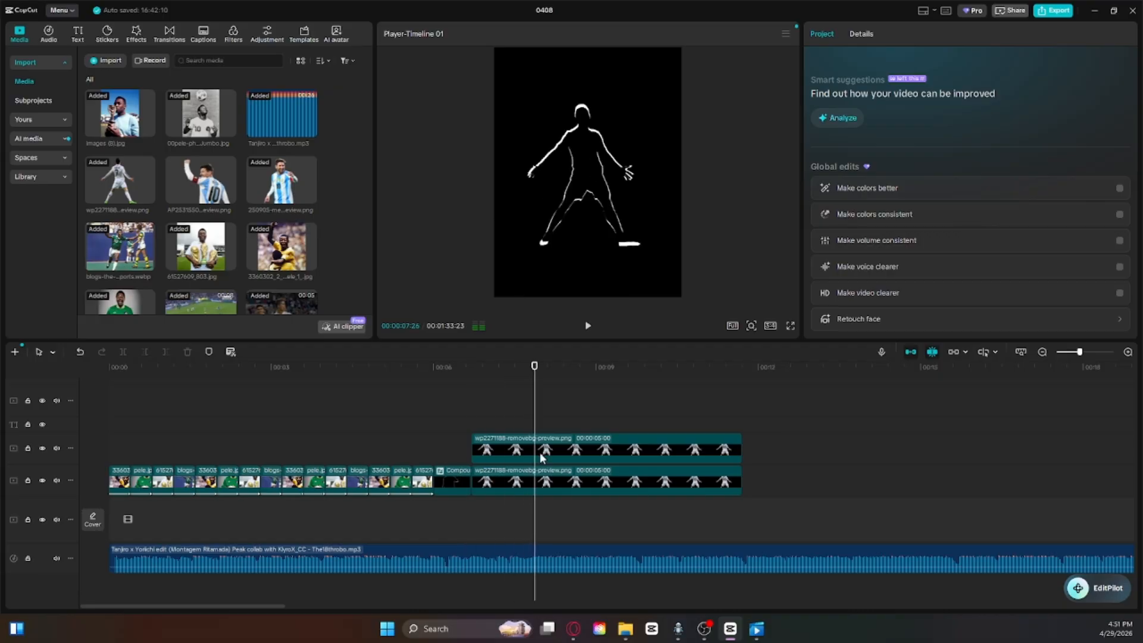
click(542, 470)
click(166, 353)
click(542, 457)
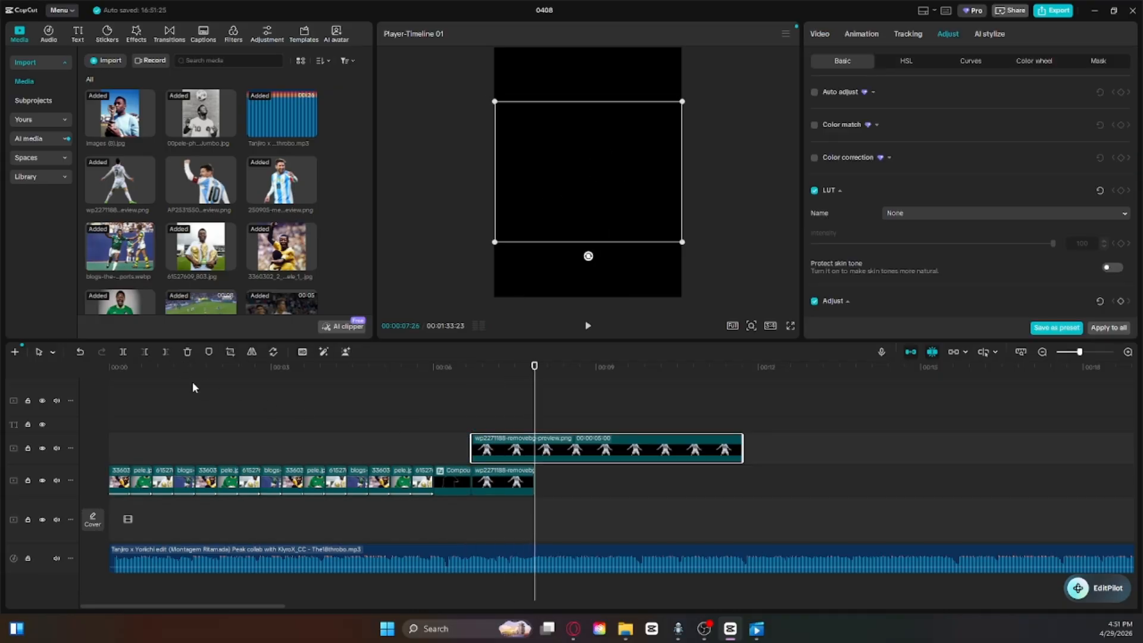
click(166, 352)
Step: Combine the two trimmed cutout copies into one compound clip
drag(534, 408, 509, 500)
right_click(509, 485)
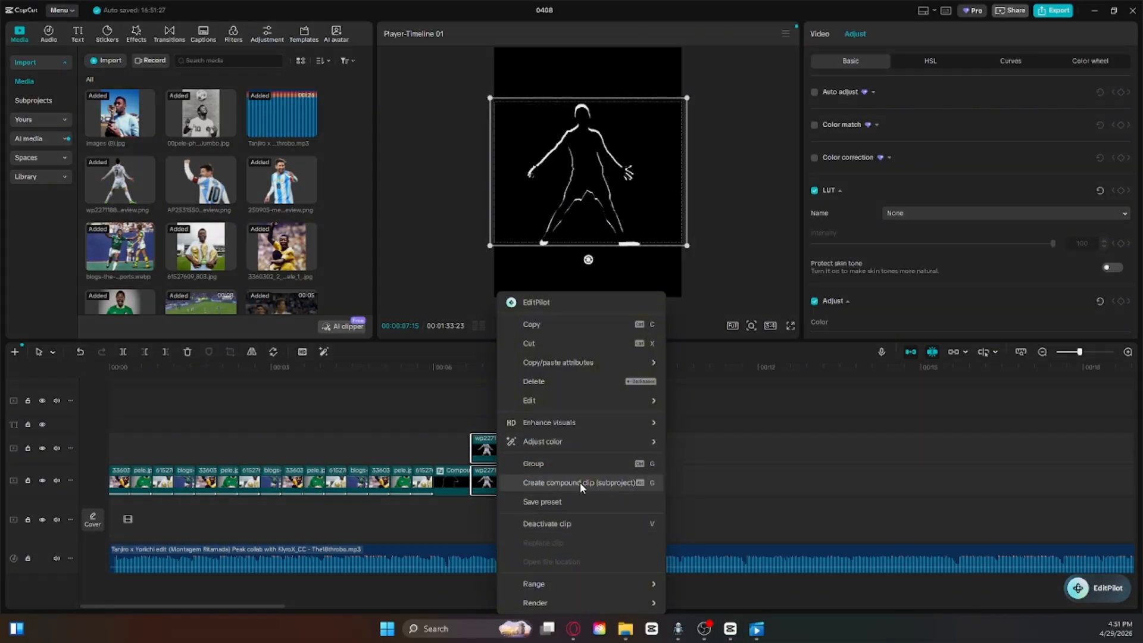
click(580, 482)
click(502, 412)
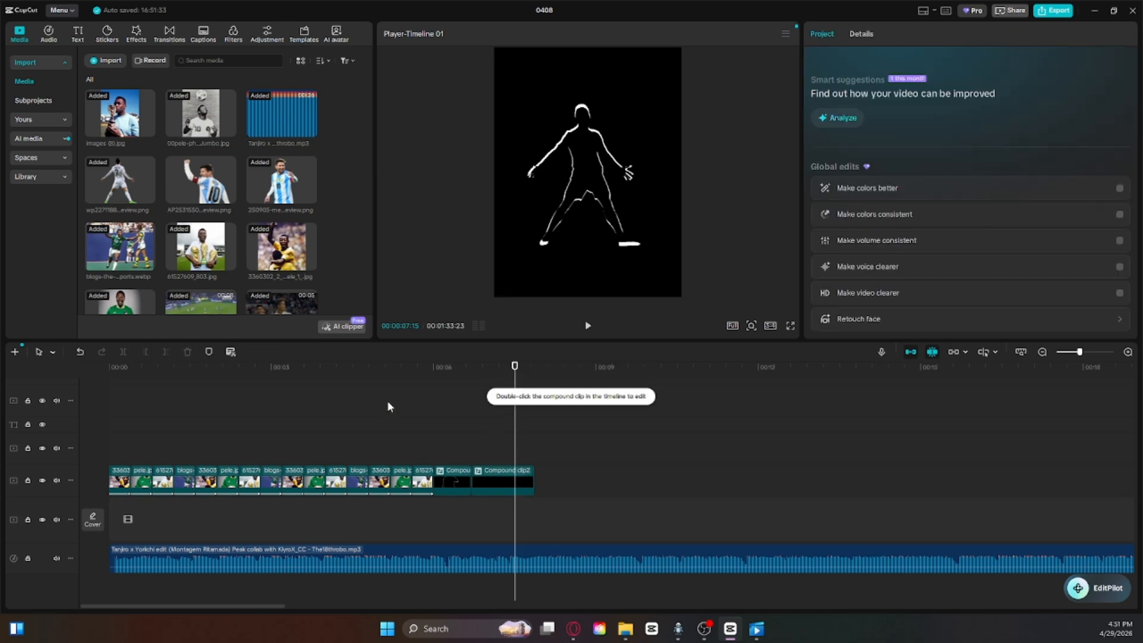
Step: Remove the existing position keyframes from the first compound clip
drag(517, 367, 442, 441)
click(449, 489)
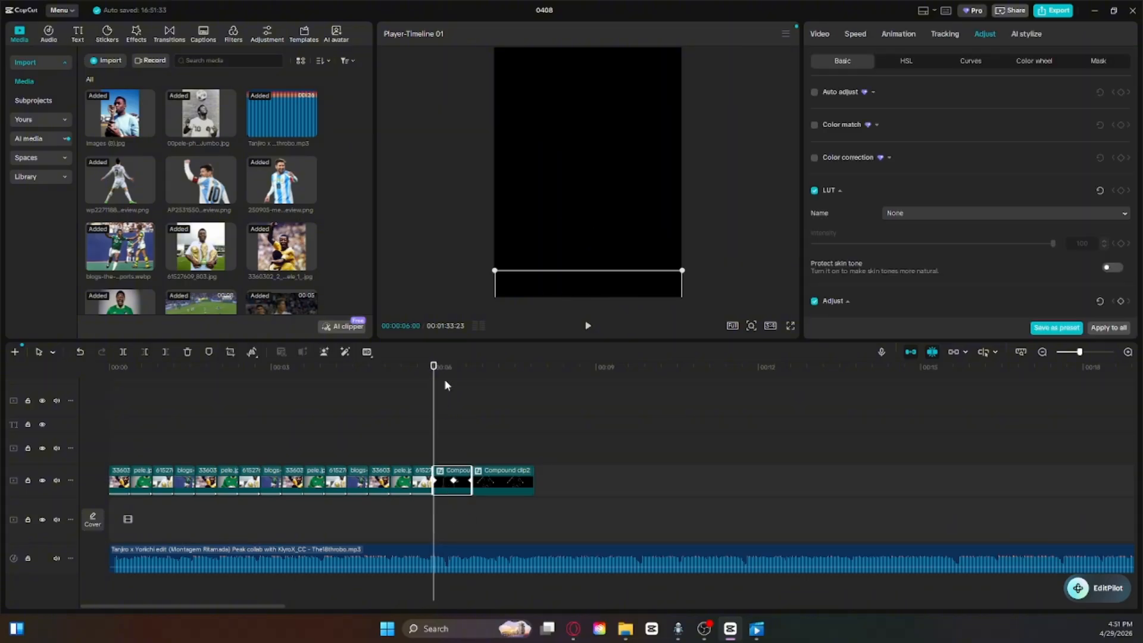
click(826, 37)
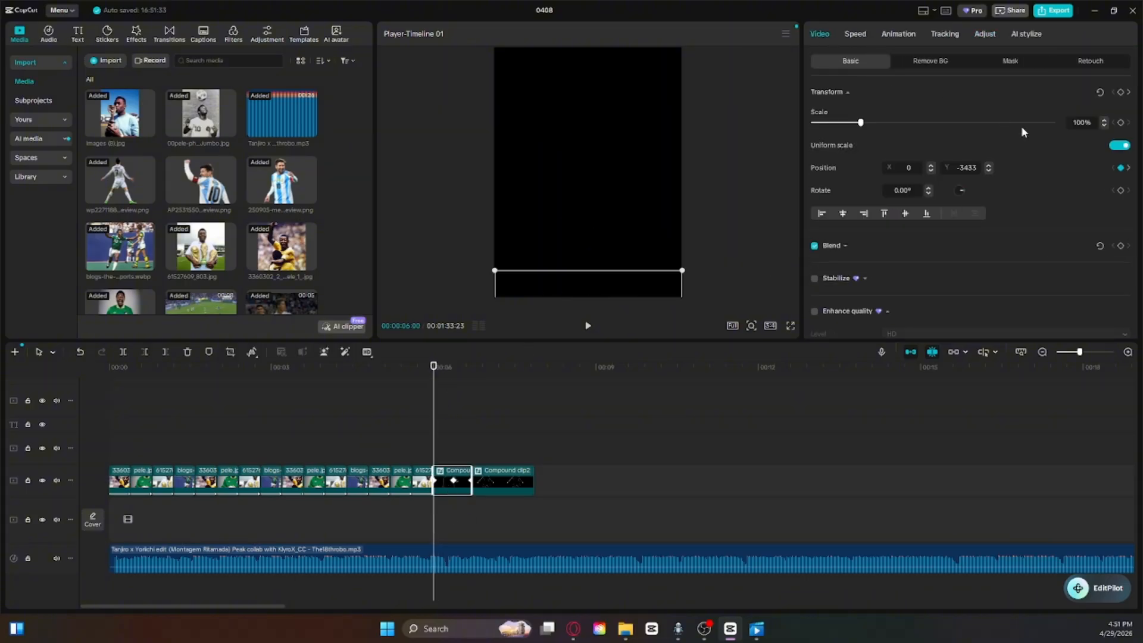
click(1120, 168)
drag(434, 370, 463, 380)
click(1121, 168)
Step: Move the first silhouette below the frame to X 0, Y -3397 and set a position keyframe at 6:00
drag(593, 202, 594, 392)
drag(459, 392, 436, 396)
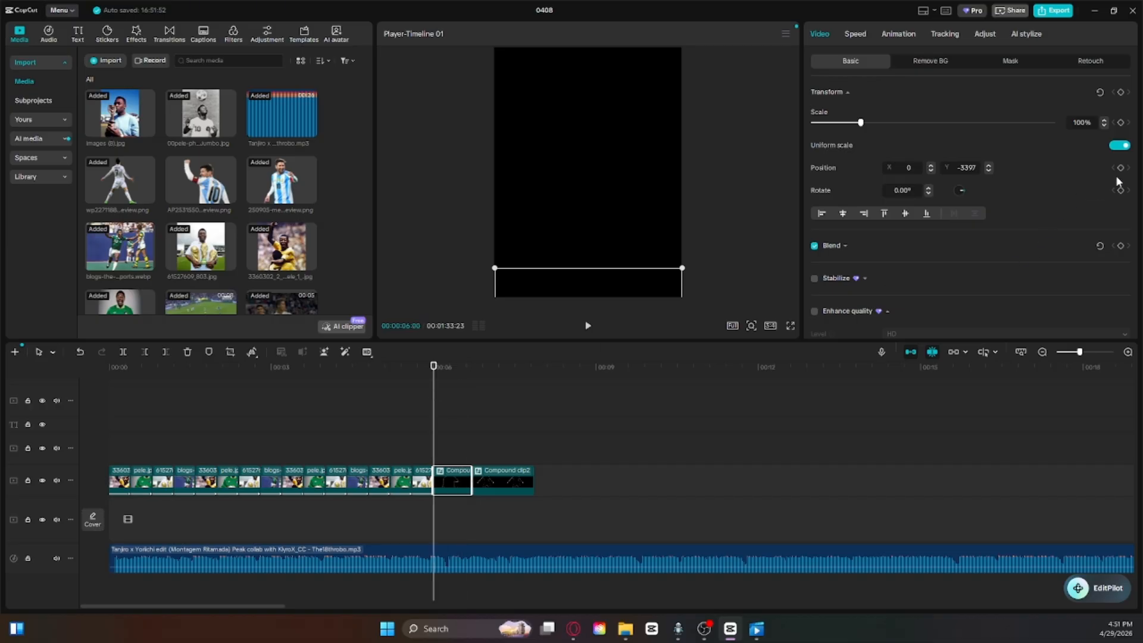
click(1091, 352)
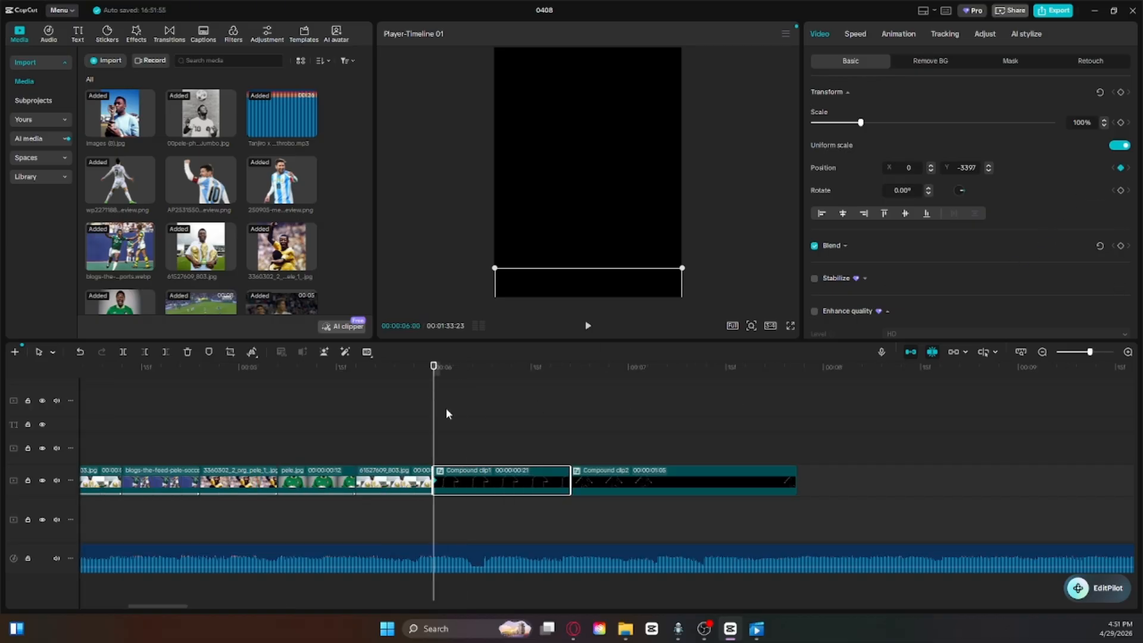
Step: Add position keyframes to the first compound clip, raising the silhouette to Y -2560 at 6:03 and Y -1751 at 6:05
key(space)
key(space)
drag(487, 378, 444, 388)
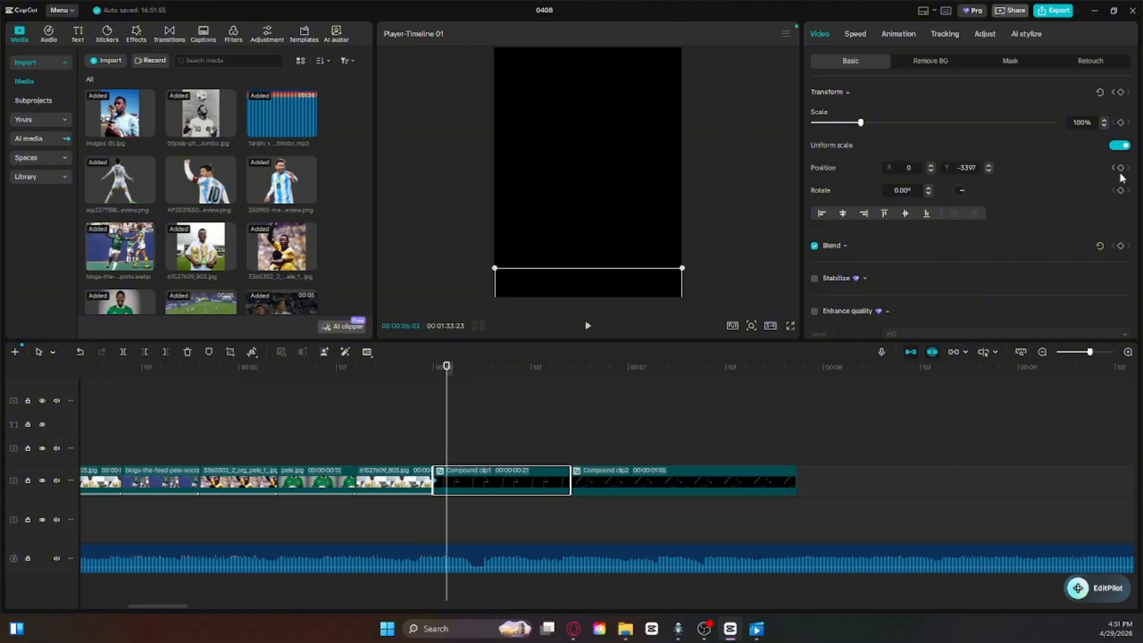
drag(625, 271, 610, 226)
drag(448, 374, 465, 378)
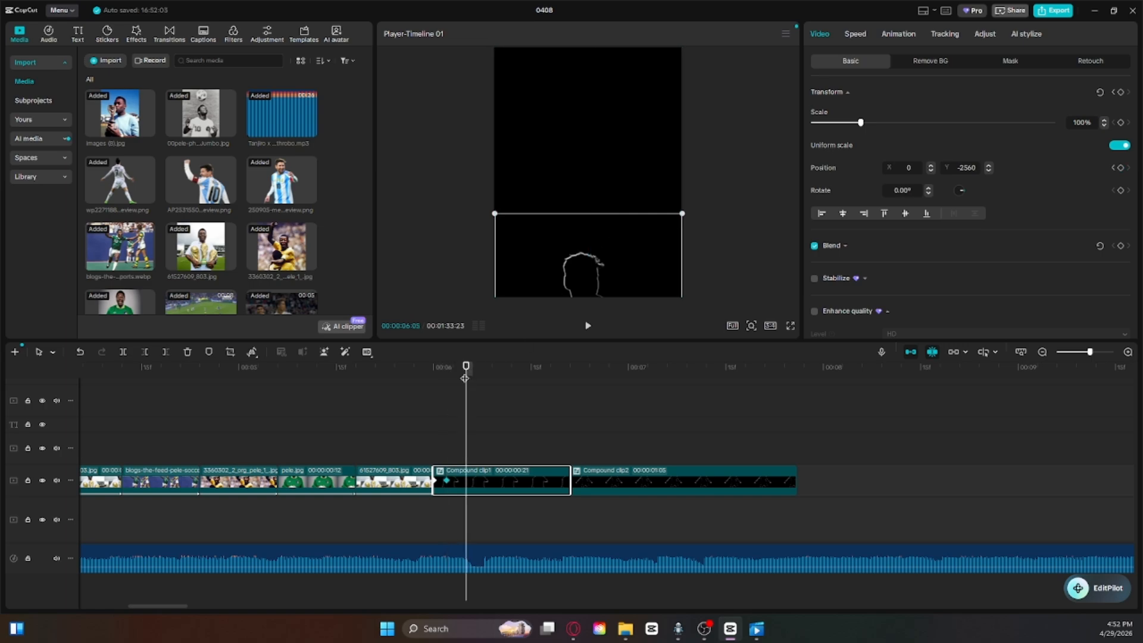
drag(588, 277, 588, 226)
Step: Add three more position keyframes a few frames apart from 6:08, raising the first silhouette a little higher at each
drag(469, 374, 484, 374)
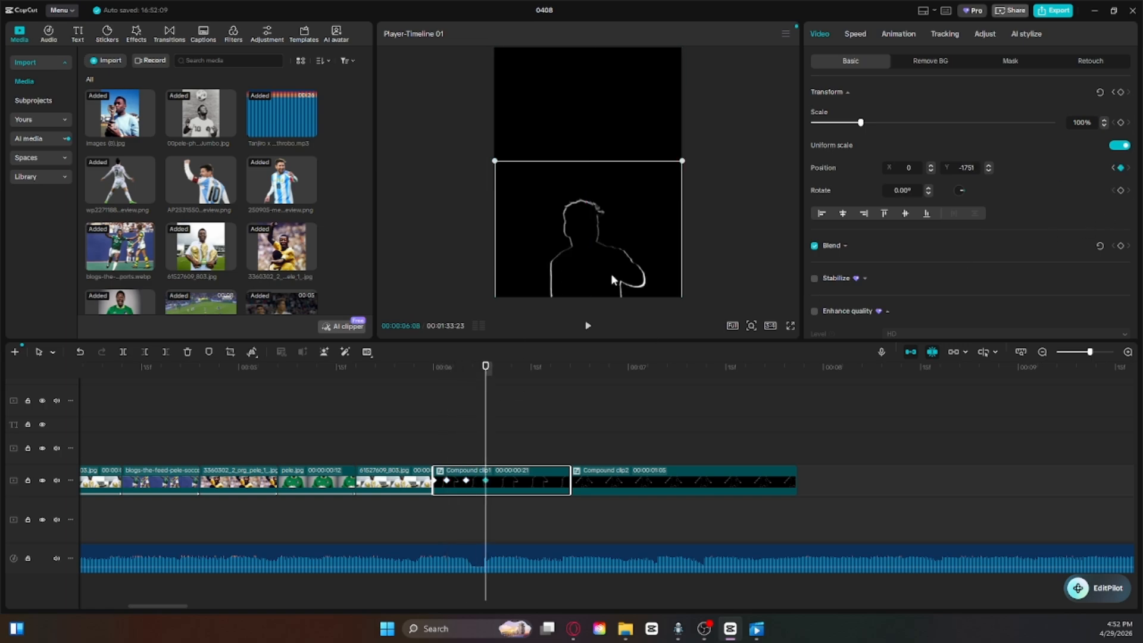
drag(611, 273, 608, 209)
drag(486, 369, 505, 370)
drag(597, 214, 598, 204)
drag(505, 369, 524, 372)
click(1121, 168)
drag(566, 221, 566, 199)
Step: Add two position keyframes near the end of the first compound clip, bringing the silhouette to X 0, Y 0
drag(525, 372, 538, 385)
click(1120, 168)
drag(586, 213, 587, 203)
drag(538, 381, 558, 382)
drag(633, 205, 633, 196)
Step: Play back the first compound clip to check the silhouette's rise against the song
drag(558, 384, 336, 410)
drag(1091, 352, 1081, 352)
key(space)
key(space)
Step: Move the second compound clip's silhouette below the frame to X 0, Y -3543 and set a position keyframe at 6:21
drag(441, 387, 409, 387)
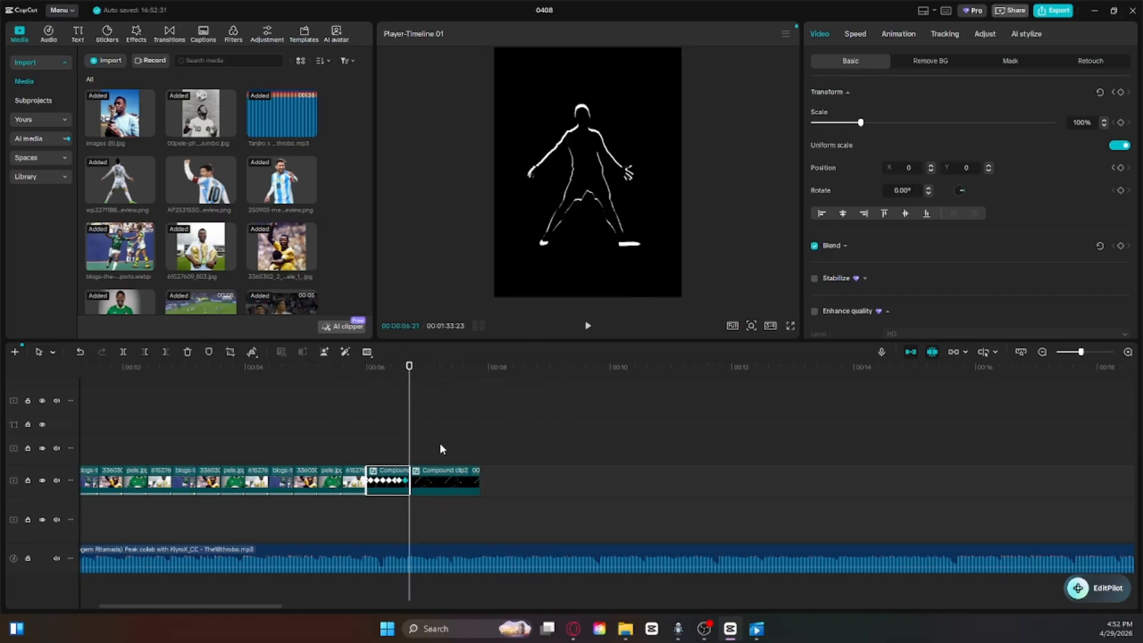
click(442, 477)
drag(650, 147, 650, 377)
drag(1080, 355, 1089, 352)
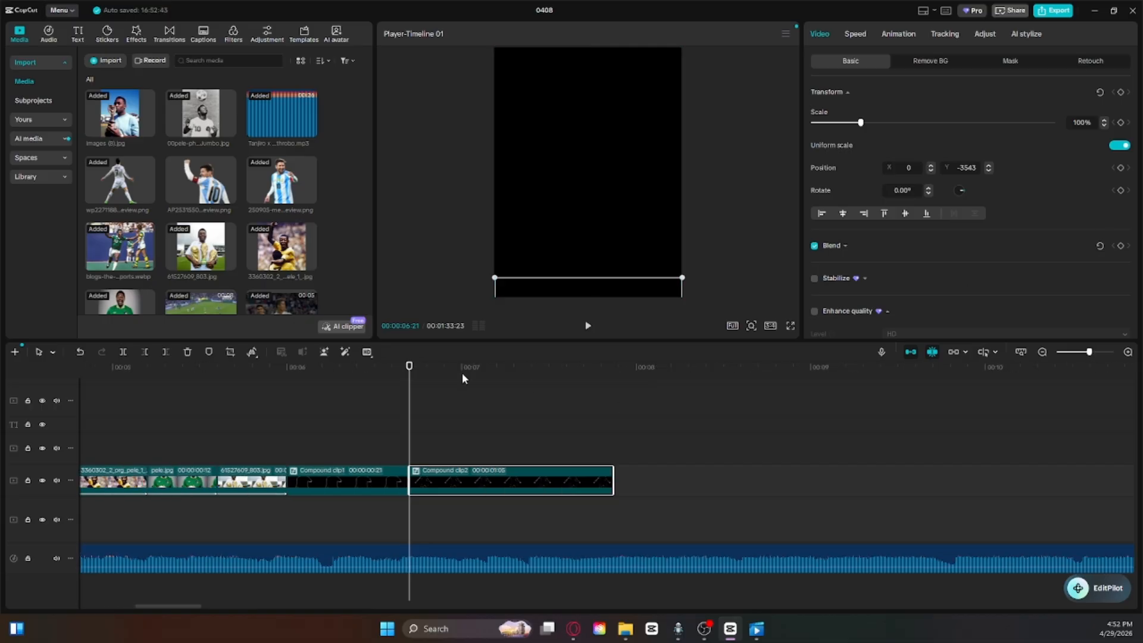
click(1121, 169)
Step: Add three position keyframes early in the second compound clip, raising the silhouette at each, and undo the last raise
drag(409, 367, 444, 368)
click(1121, 169)
drag(545, 288, 544, 235)
drag(444, 367, 456, 367)
drag(622, 265, 623, 224)
drag(457, 368, 479, 368)
drag(615, 251, 616, 219)
key(ctrl+z)
Step: Add position keyframes raising the second silhouette to Y -1157 shortly before 7:09, higher at 7:09, and to Y -306 at 7:12
drag(479, 383, 496, 382)
drag(616, 283, 616, 256)
drag(496, 381, 514, 381)
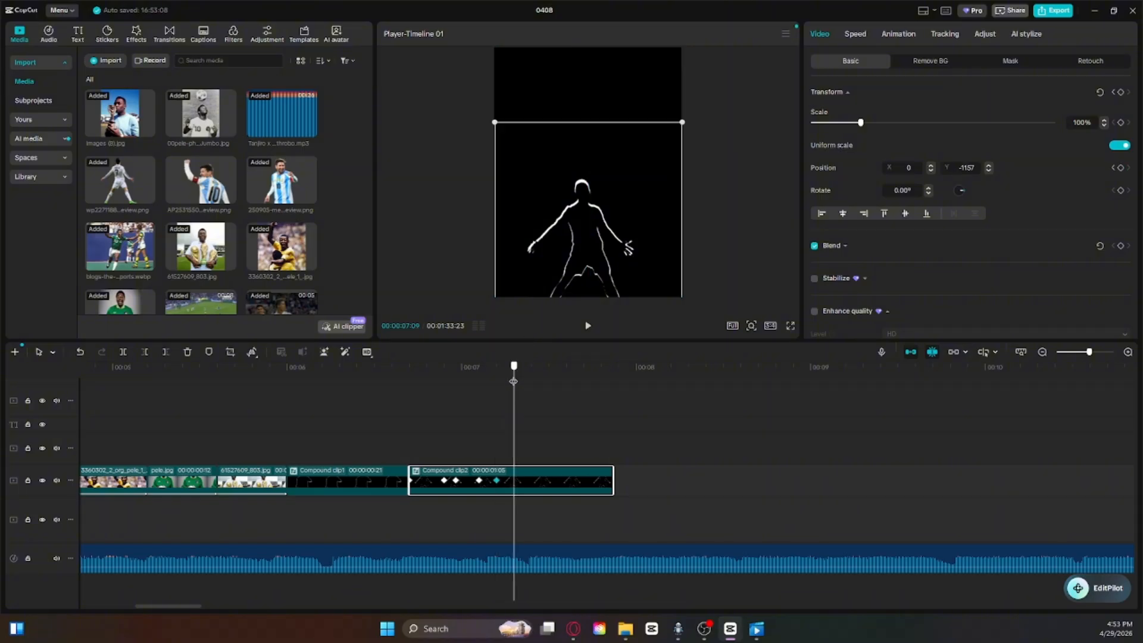
drag(603, 272, 602, 230)
drag(513, 382, 532, 383)
mouse_move(604, 256)
mouse_down()
mouse_move(605, 224)
mouse_move(605, 246)
mouse_up()
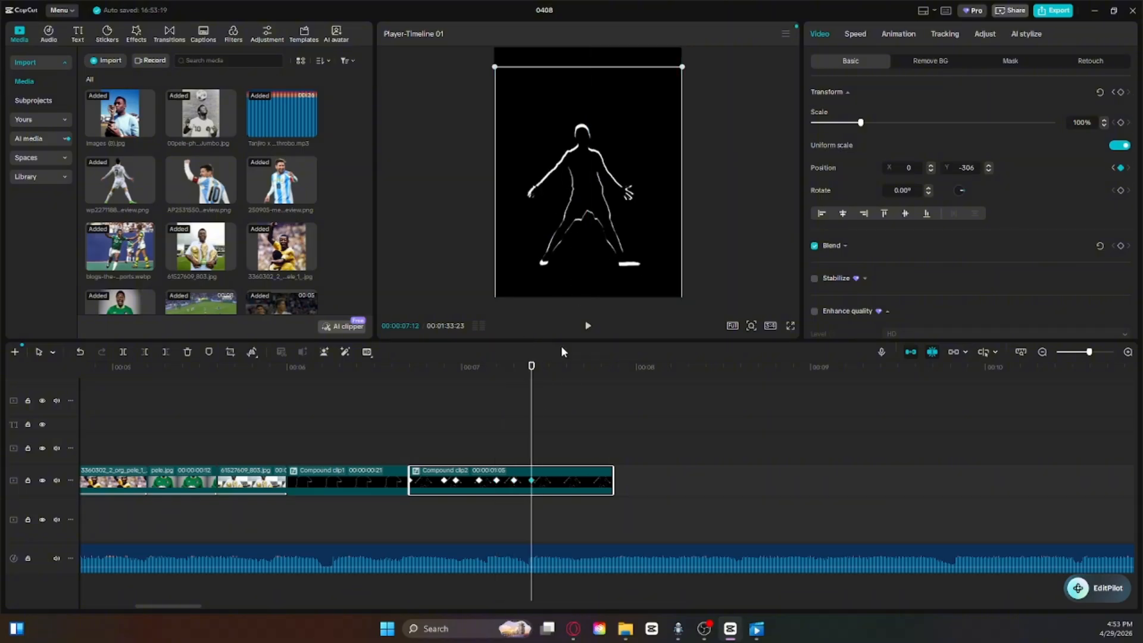
Step: Add the second clip's last position keyframes, raising the silhouette to Y -128 and centring it in the frame at 7:19
drag(531, 380, 549, 380)
click(1120, 168)
drag(594, 215, 594, 203)
drag(549, 380, 572, 380)
click(1120, 168)
drag(631, 216, 631, 208)
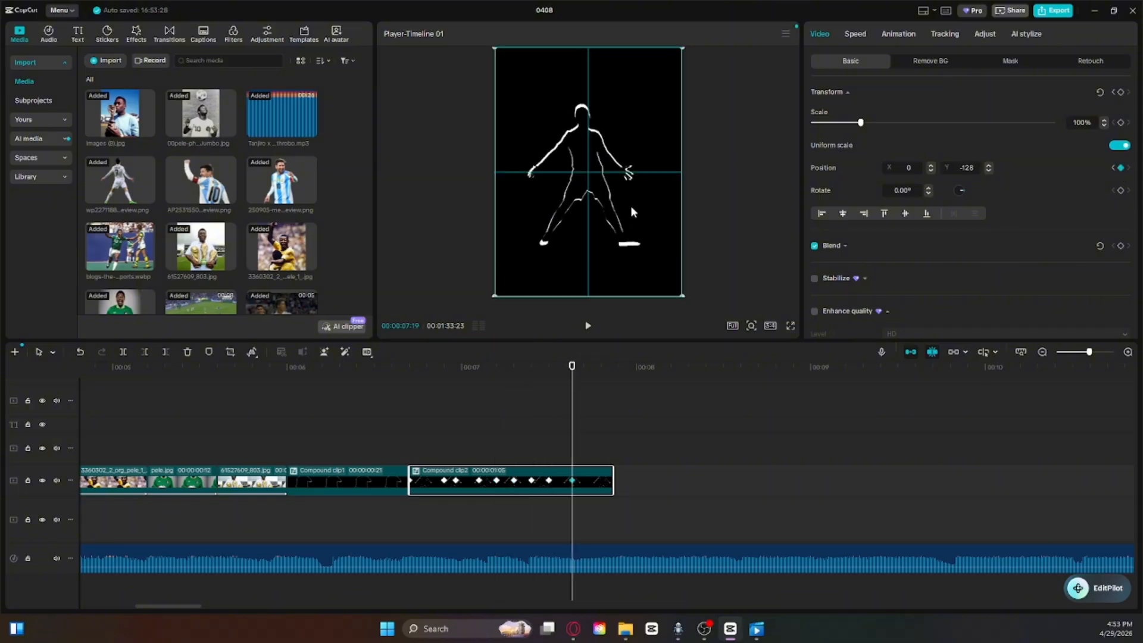
Step: Play from just before 6:00 to check both silhouettes rising in sequence
click(620, 390)
drag(620, 391, 261, 393)
key(space)
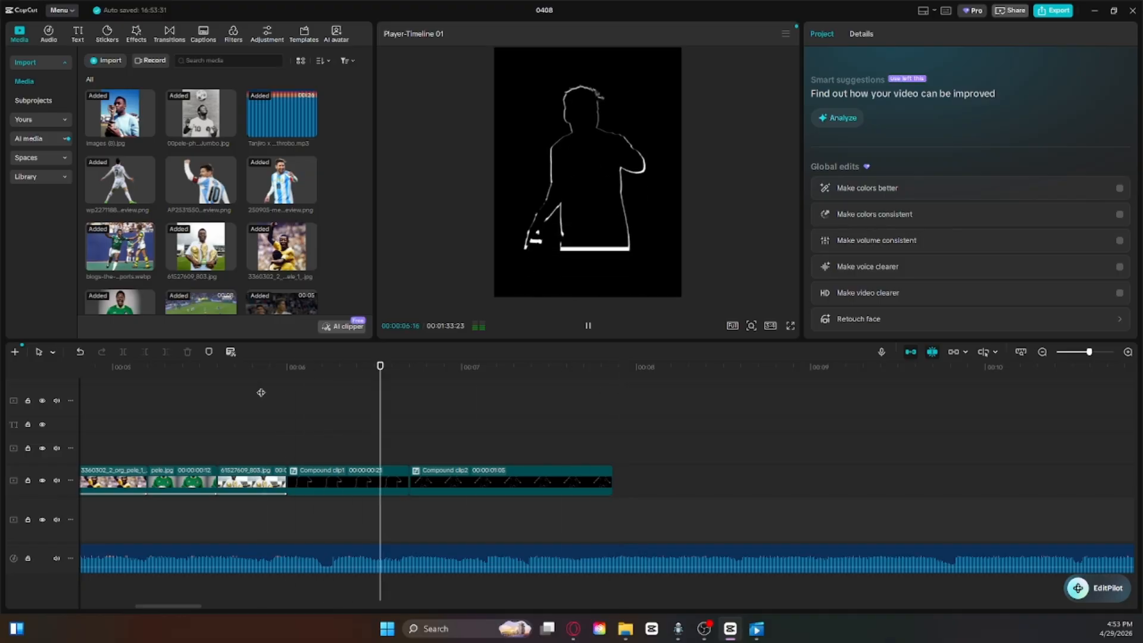
key(space)
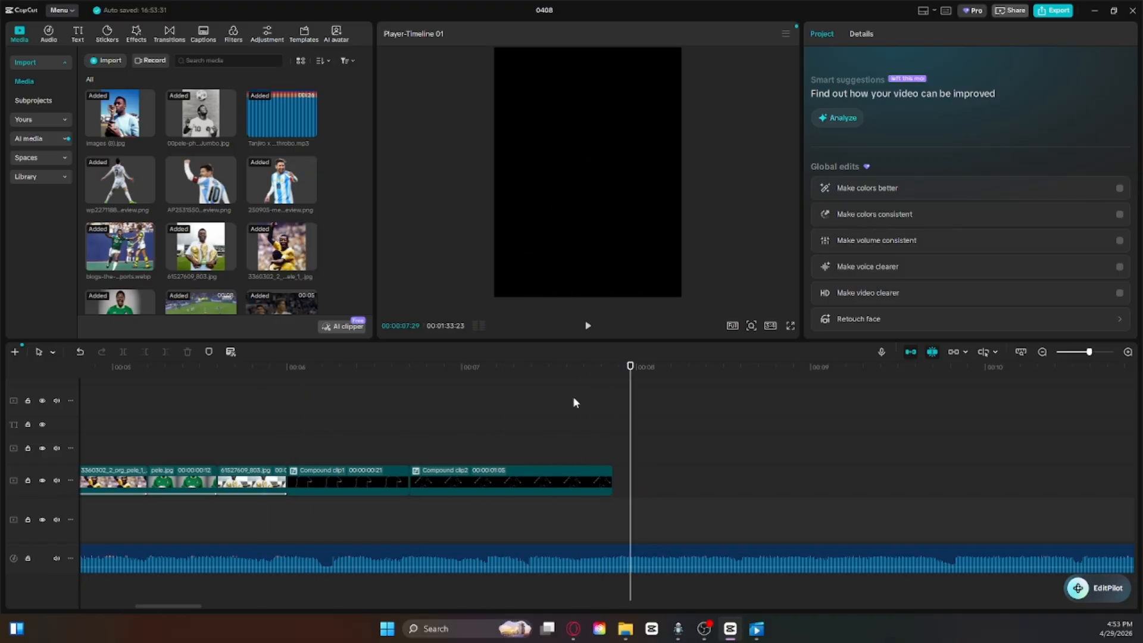
Step: Play the whole edit from the start in full screen, and return to the editor
drag(631, 380, 5, 441)
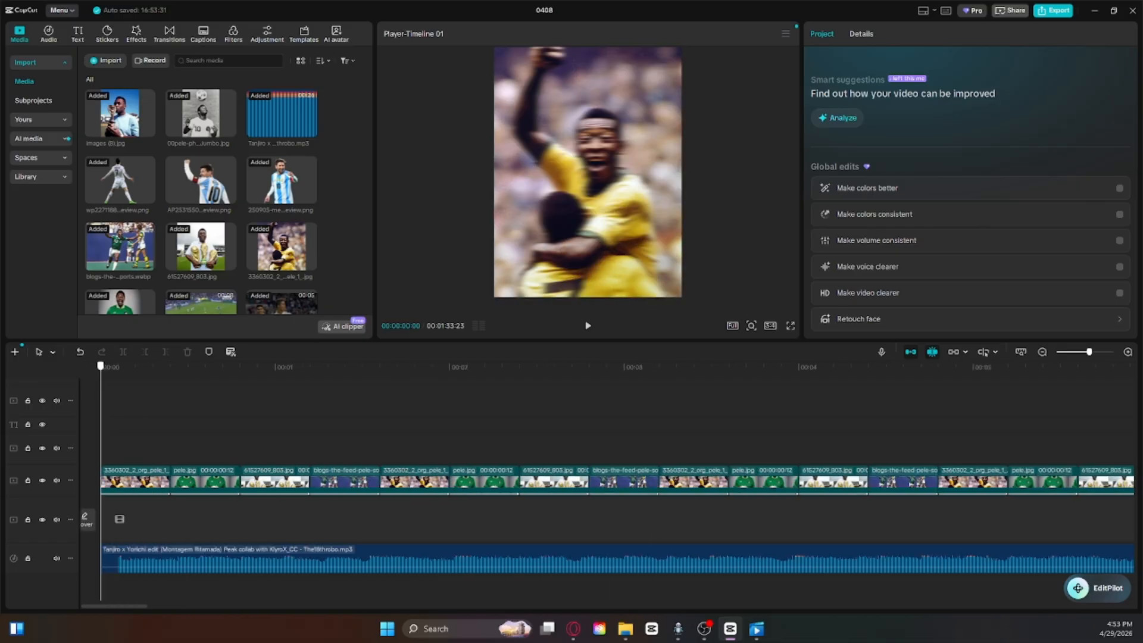
click(791, 326)
key(space)
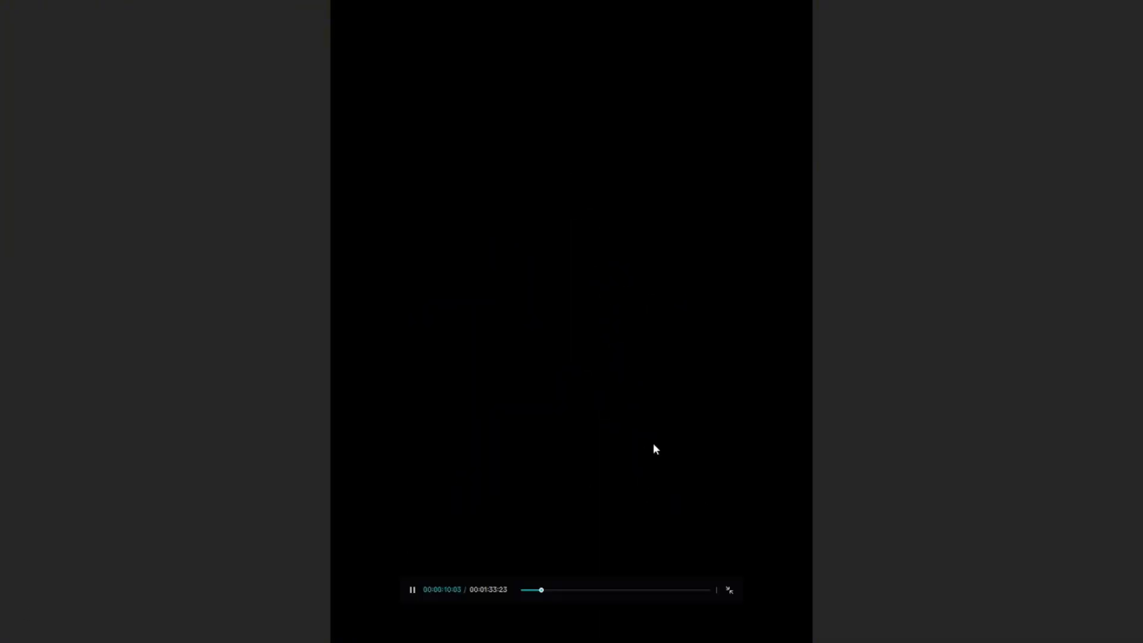
click(725, 591)
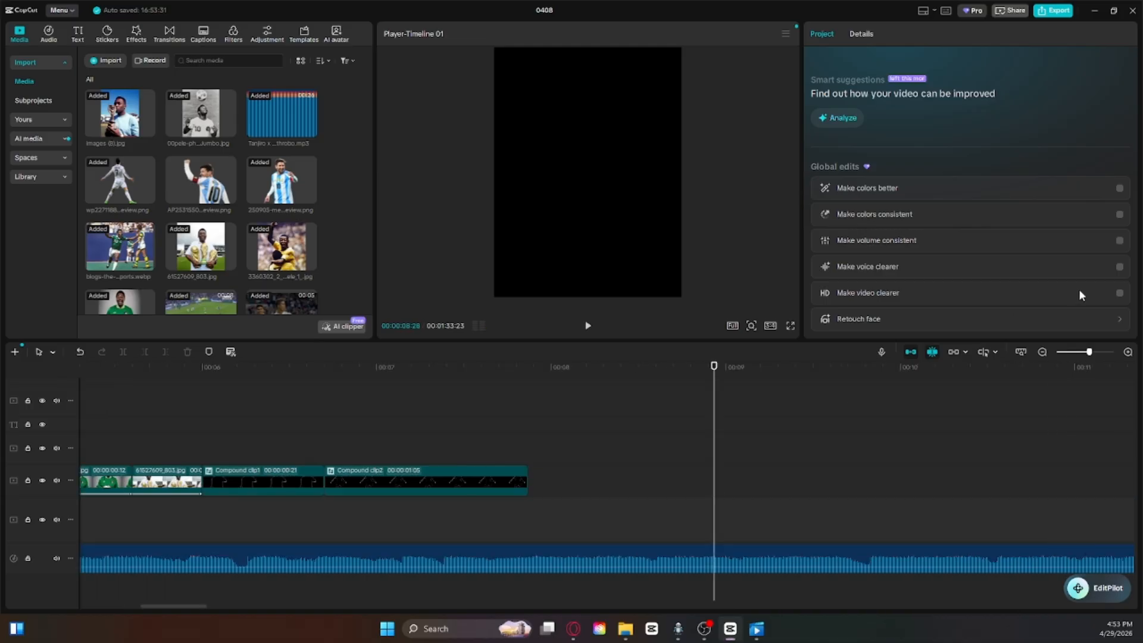
Step: Check the existing clip section around 57 seconds further along the timeline, and return to the start of the edit
click(1076, 352)
drag(421, 411, 1082, 410)
scroll(814, 432, up, 3)
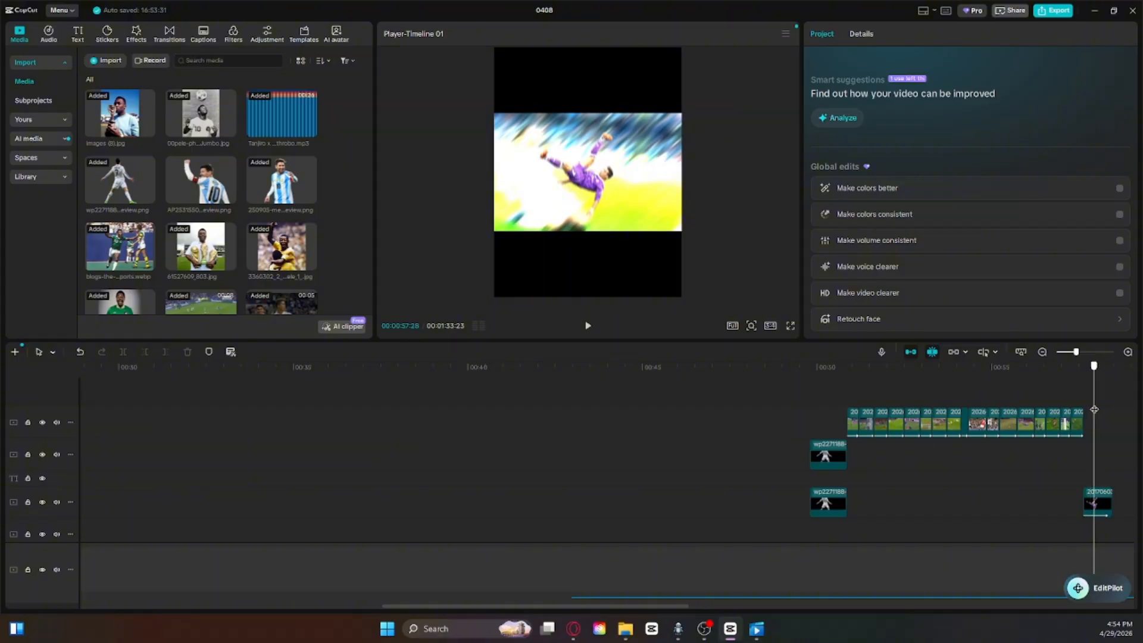
key(space)
key(space)
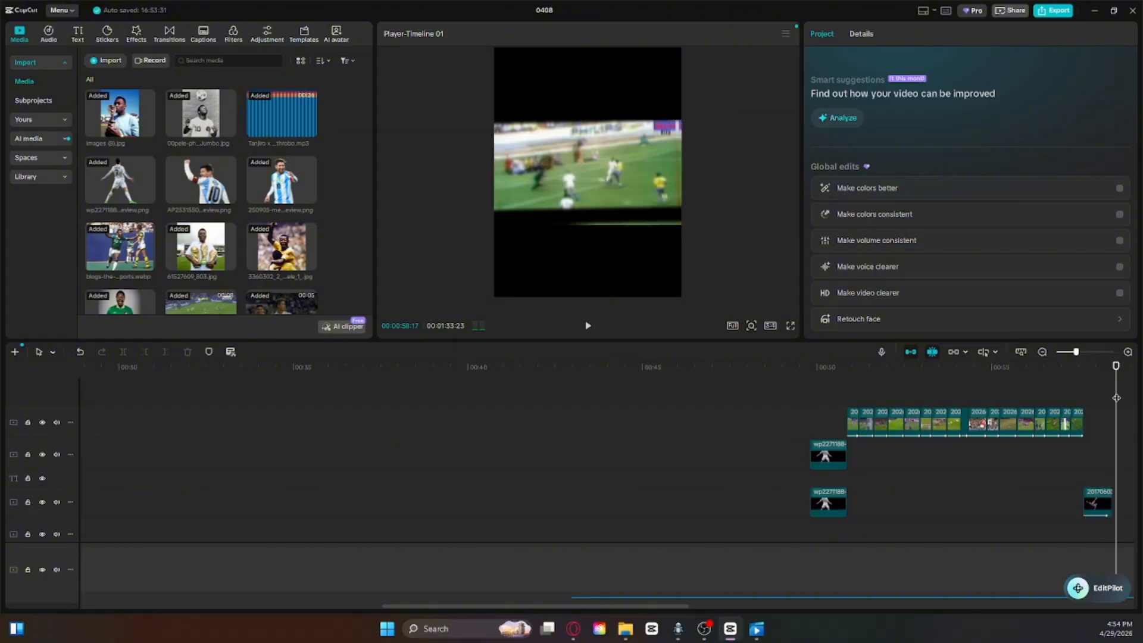
key(Home)
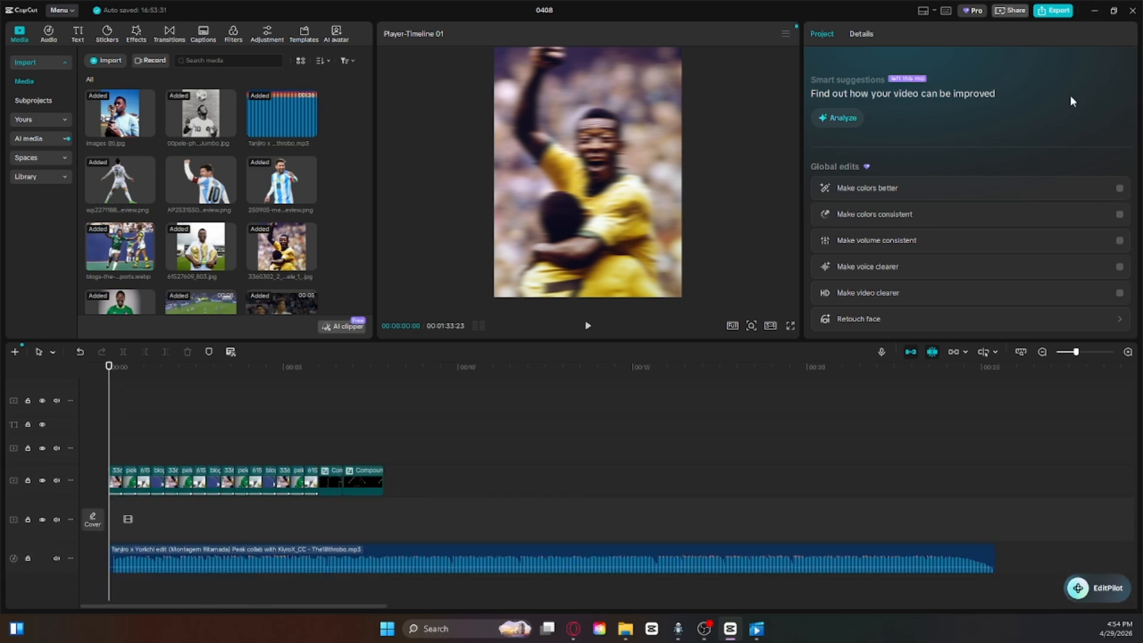
Step: Place the playhead at the end of the second compound clip and look through the imported video clips
drag(105, 399, 385, 391)
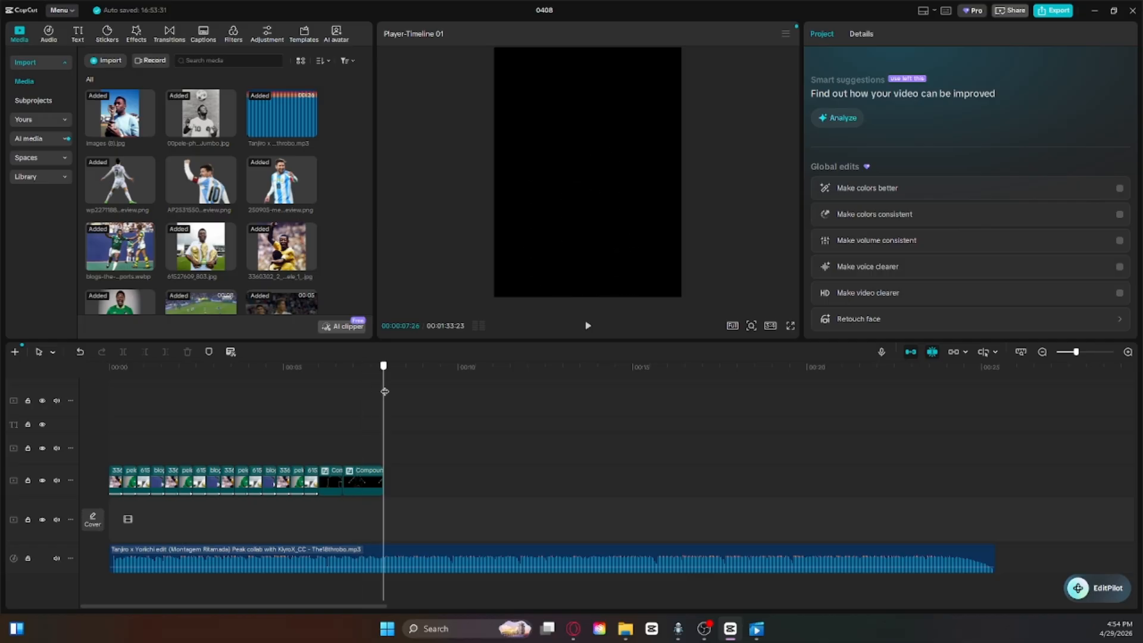
scroll(262, 266, down, 5)
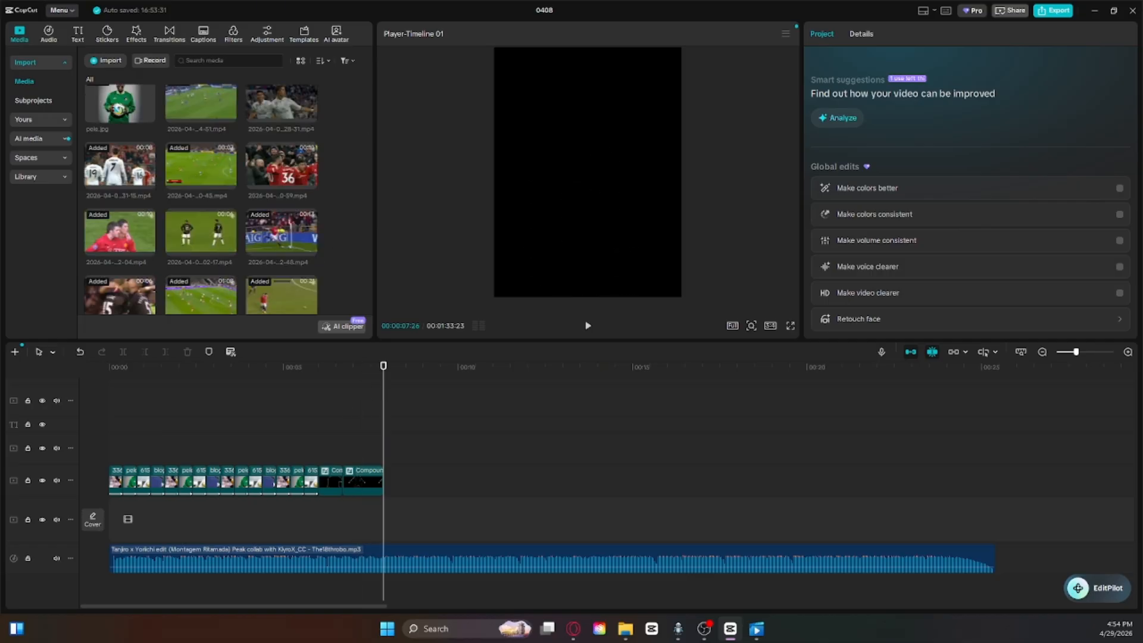
drag(0, 298, 0, 184)
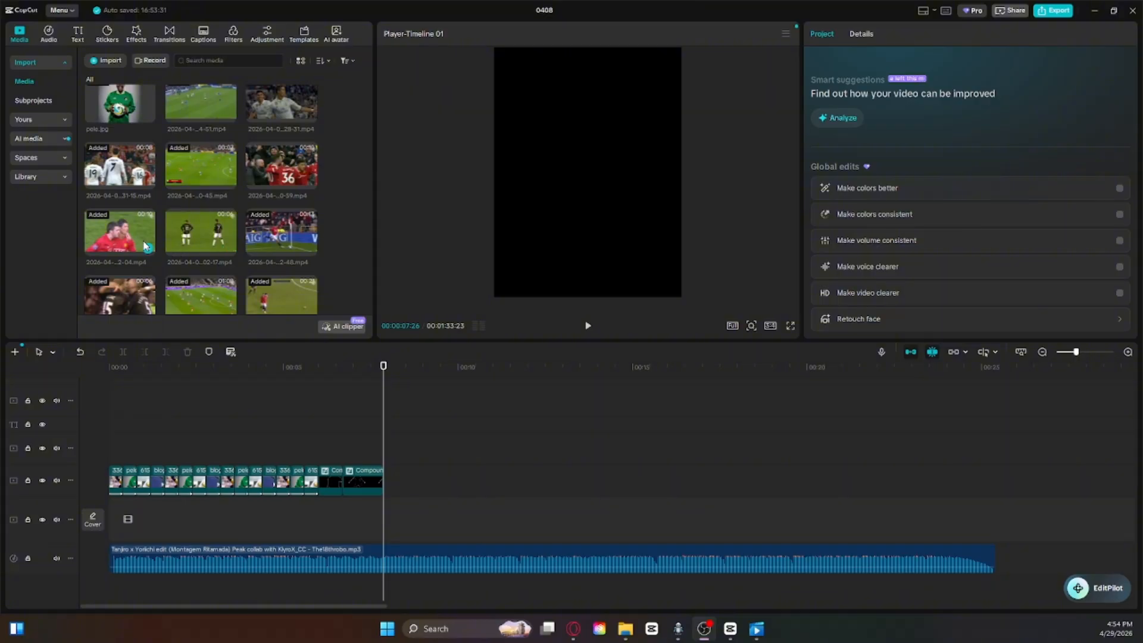
Step: Switch to the Opera browser and open the bookmarked Free AI Stem Splitter page in a new tab
click(1095, 11)
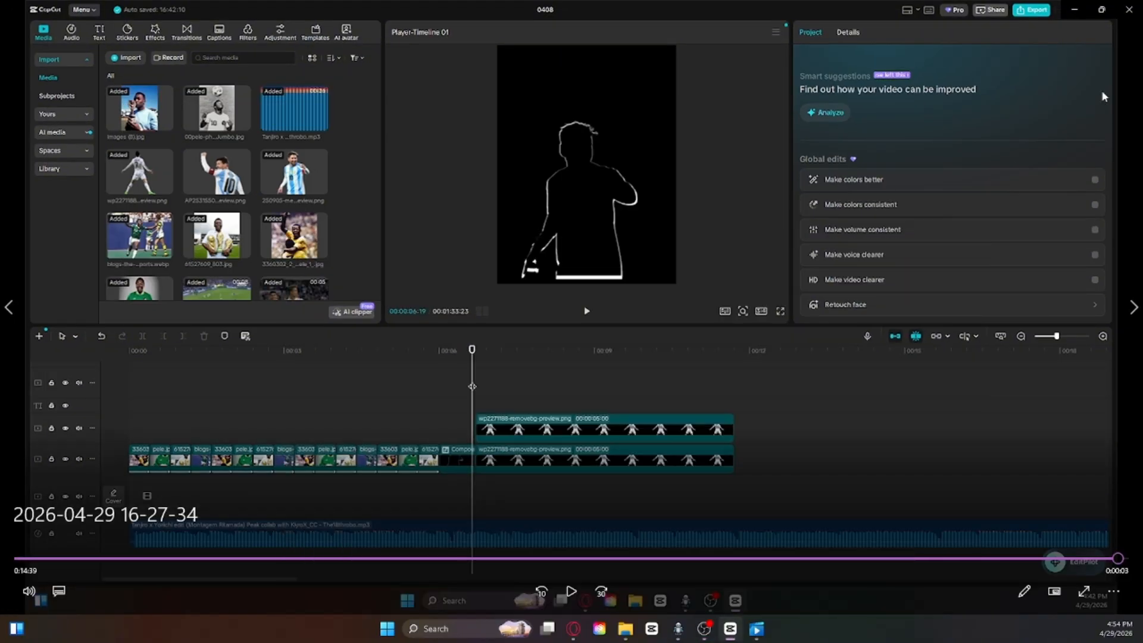
click(1087, 16)
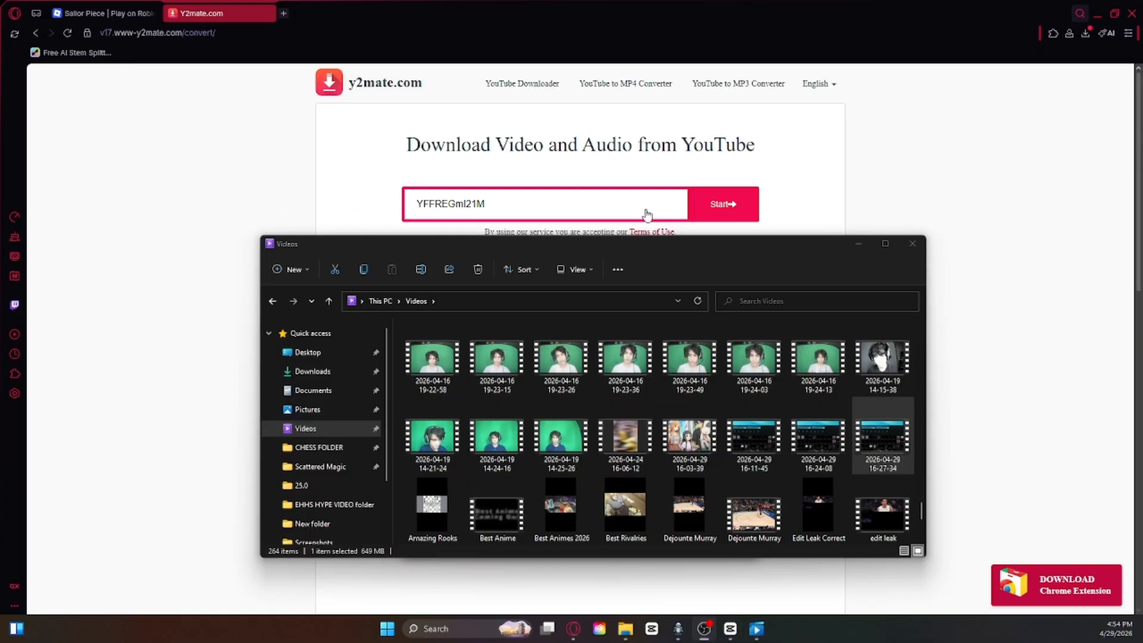
click(859, 244)
click(284, 13)
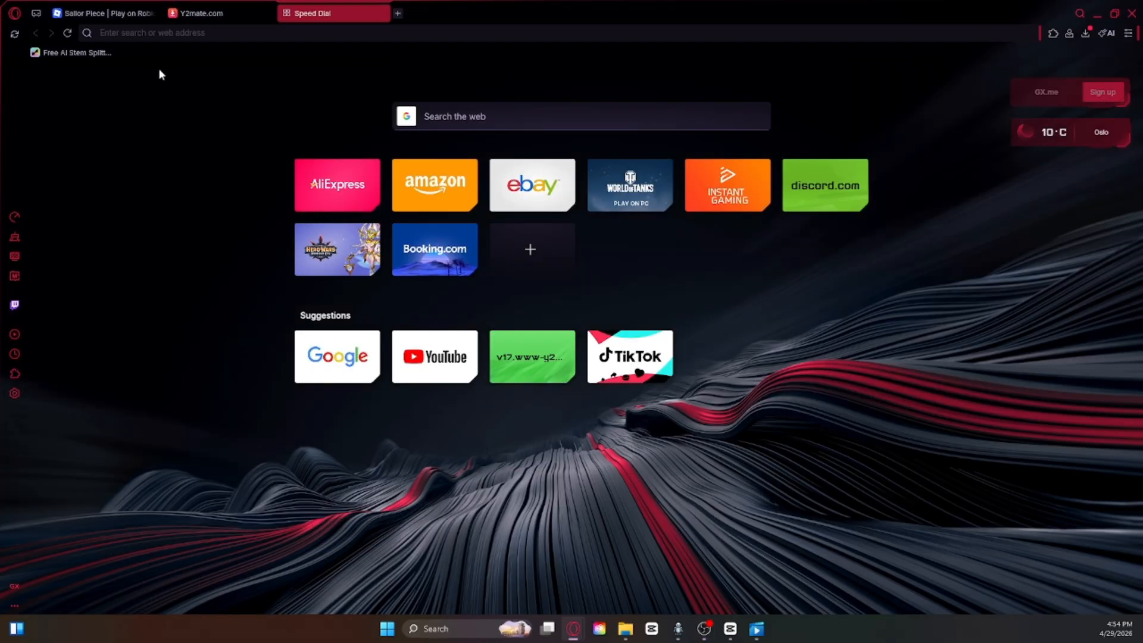
click(69, 52)
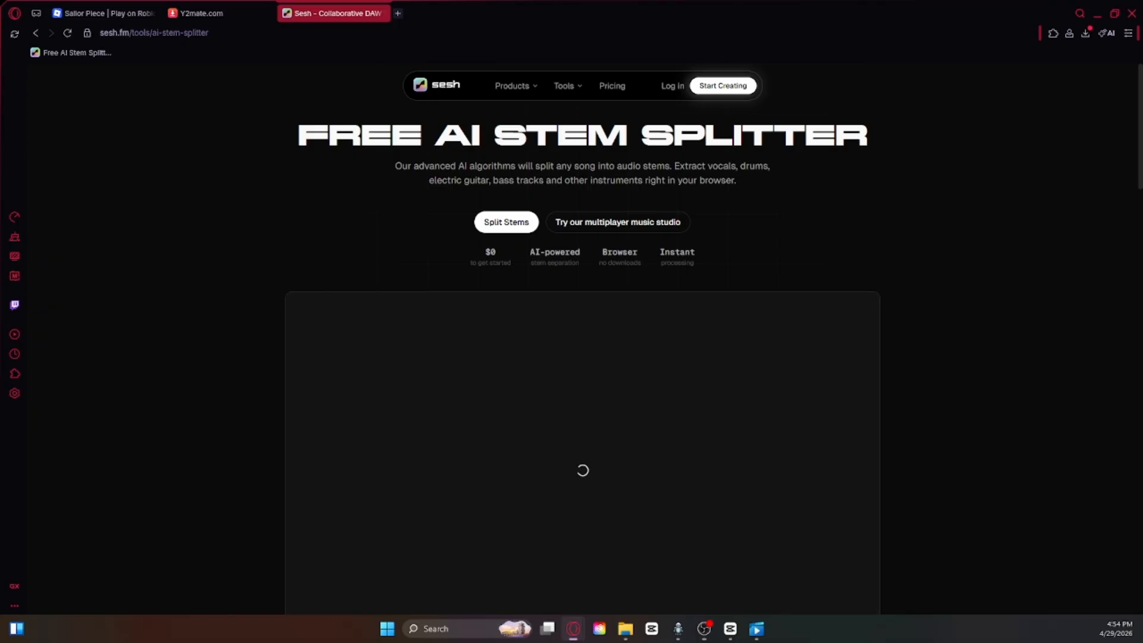
scroll(603, 345, down, 3)
scroll(581, 312, up, 1)
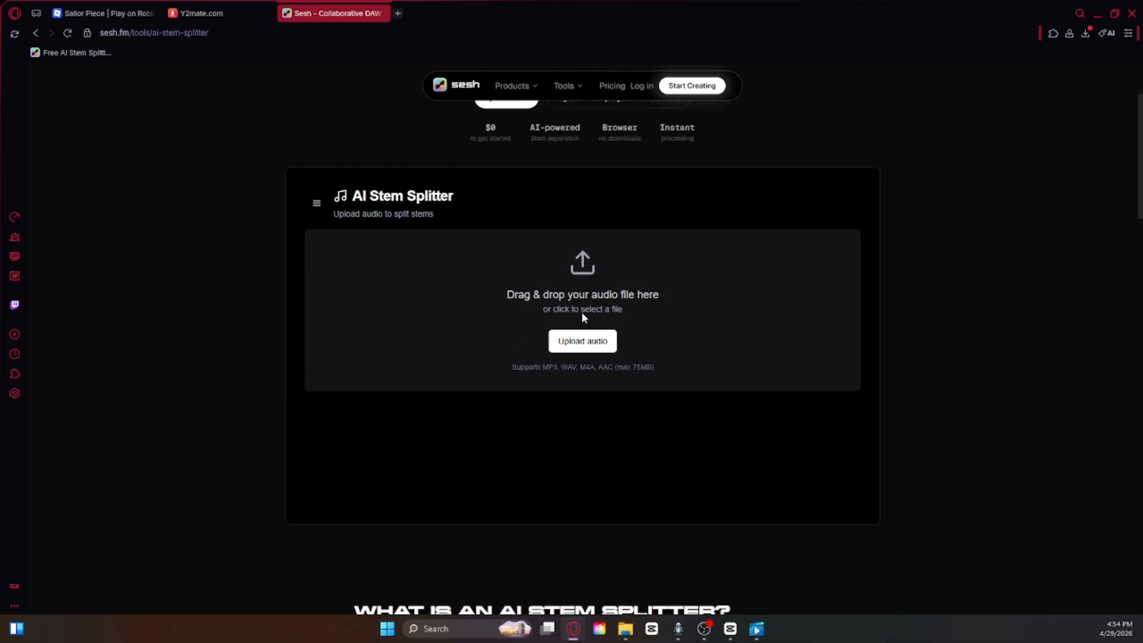
Step: Open the stem splitter's audio upload, and dismiss the file chooser and the free-month offer
click(592, 353)
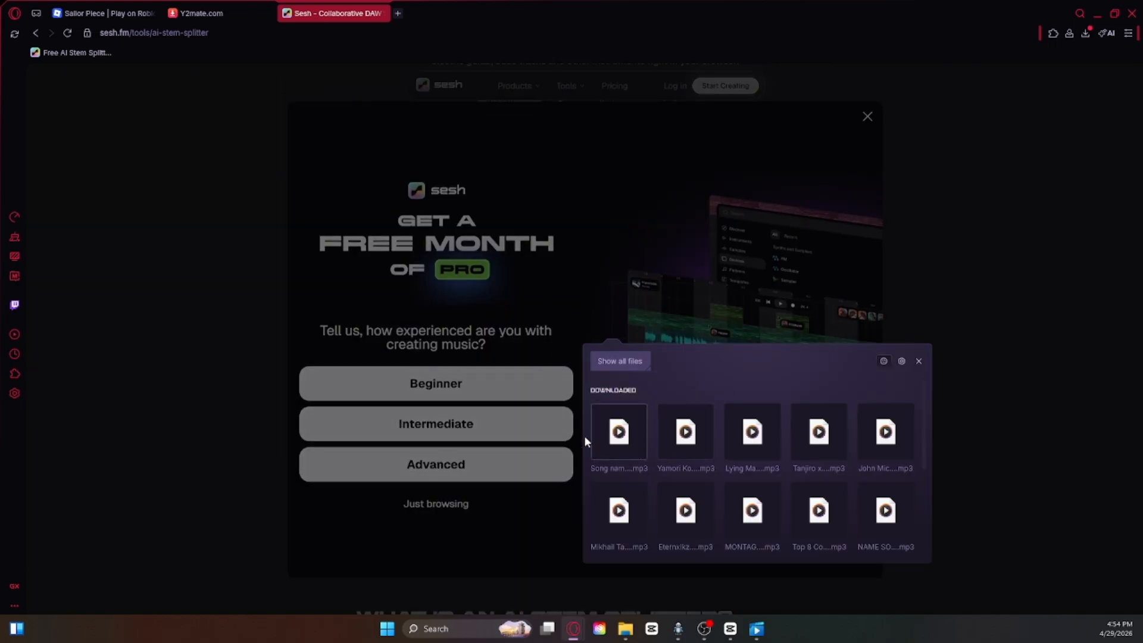
click(919, 362)
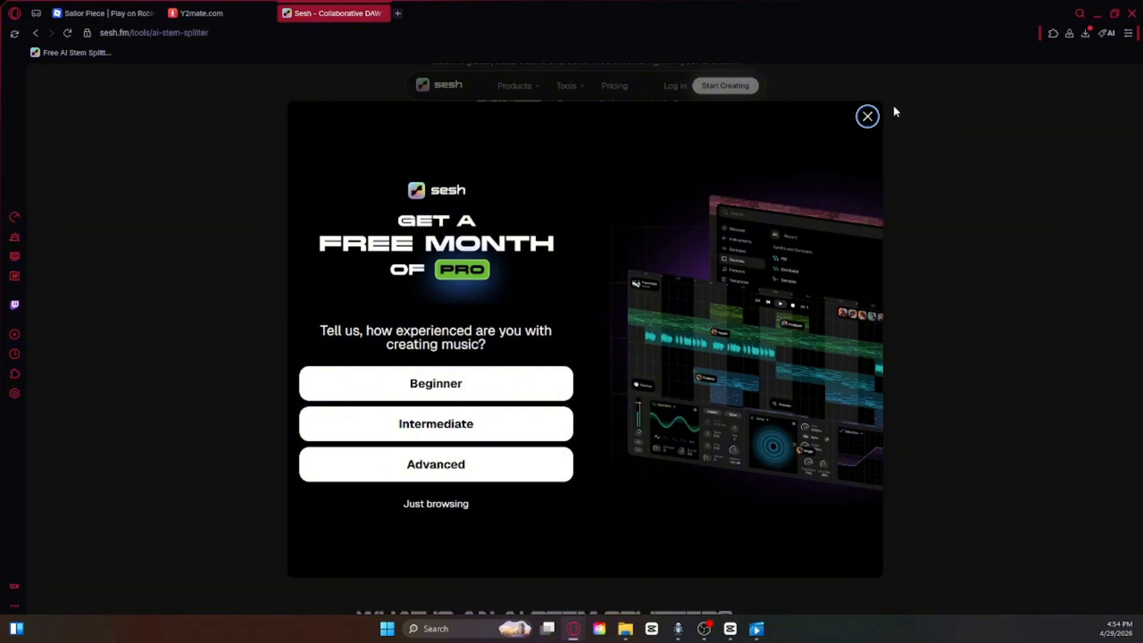
click(868, 116)
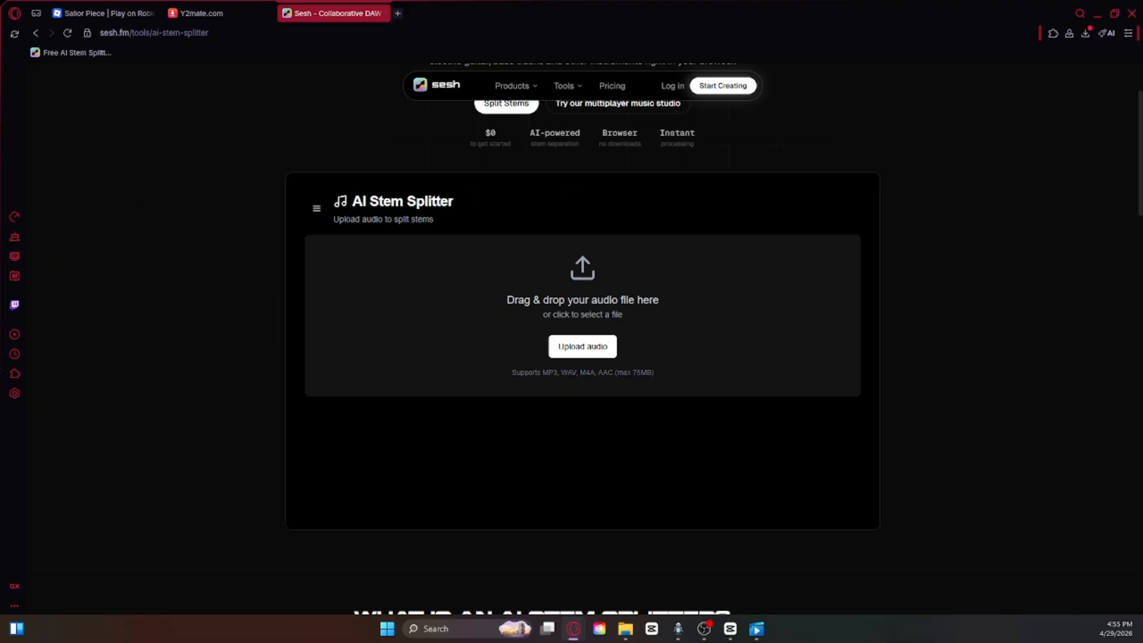
Step: Switch to CapCut and scrub over the song's stretch after the second compound clip, returning the playhead to that clip's end
click(730, 629)
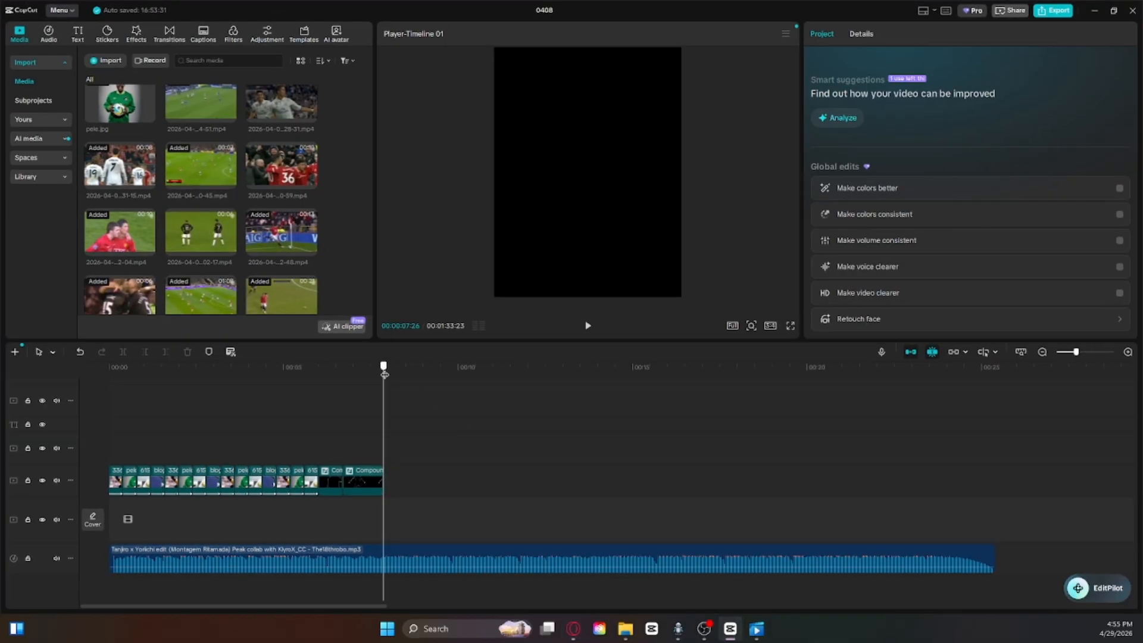
mouse_move(385, 375)
mouse_down()
mouse_move(320, 382)
mouse_move(385, 381)
mouse_up()
drag(384, 380, 968, 381)
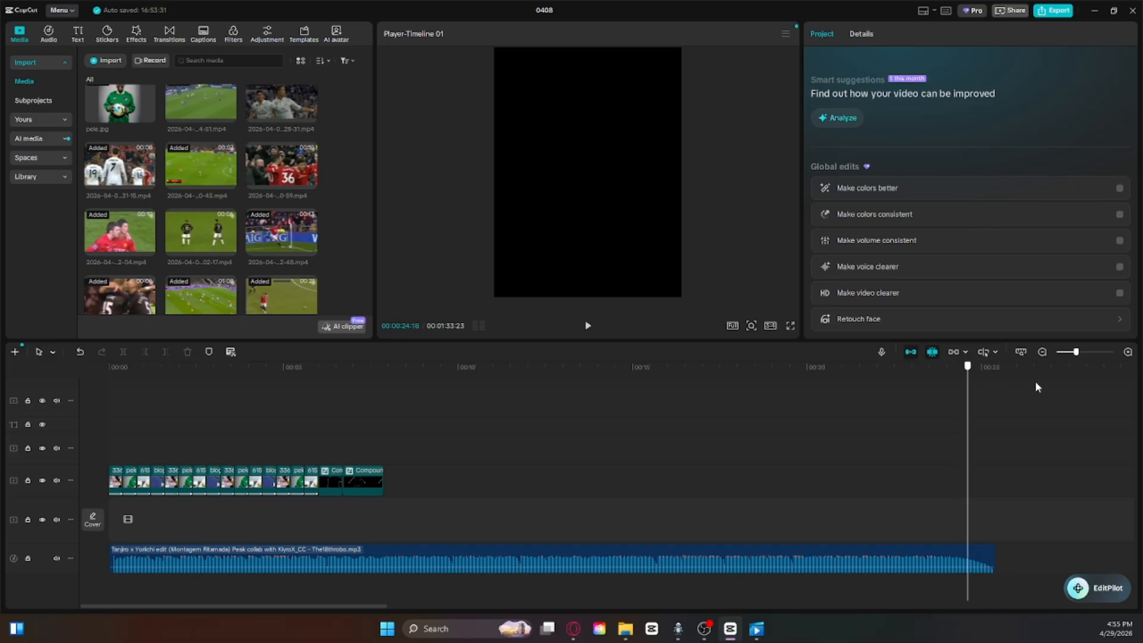
drag(1037, 387, 383, 409)
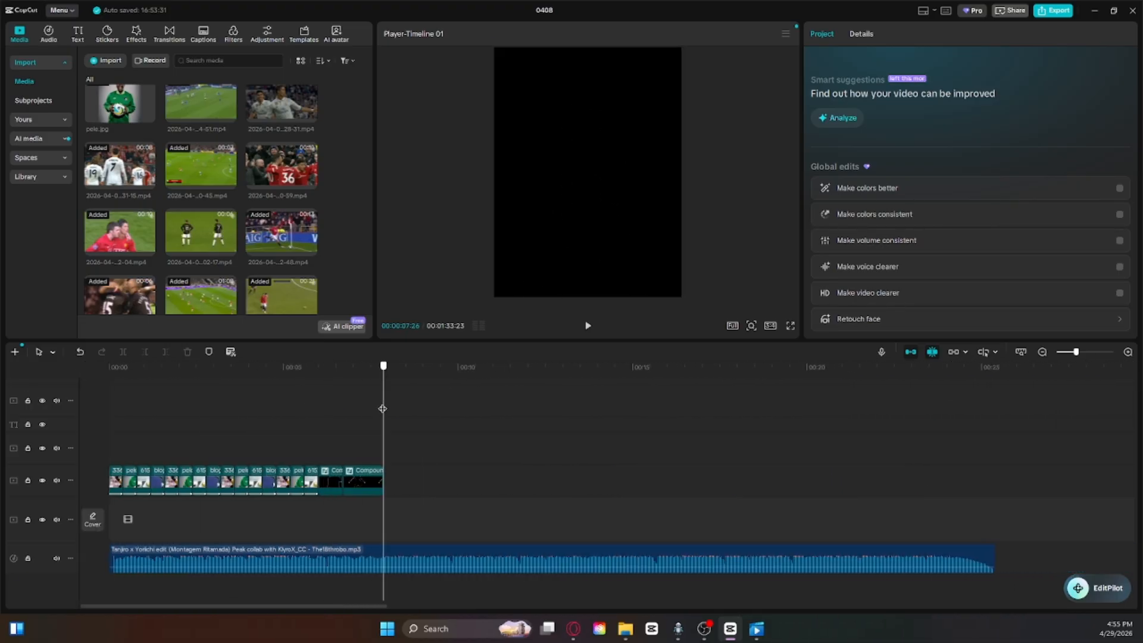
drag(250, 251, 495, 366)
click(389, 367)
mouse_move(483, 356)
mouse_down()
mouse_move(434, 364)
mouse_move(538, 365)
mouse_move(463, 365)
mouse_up()
key(Delete)
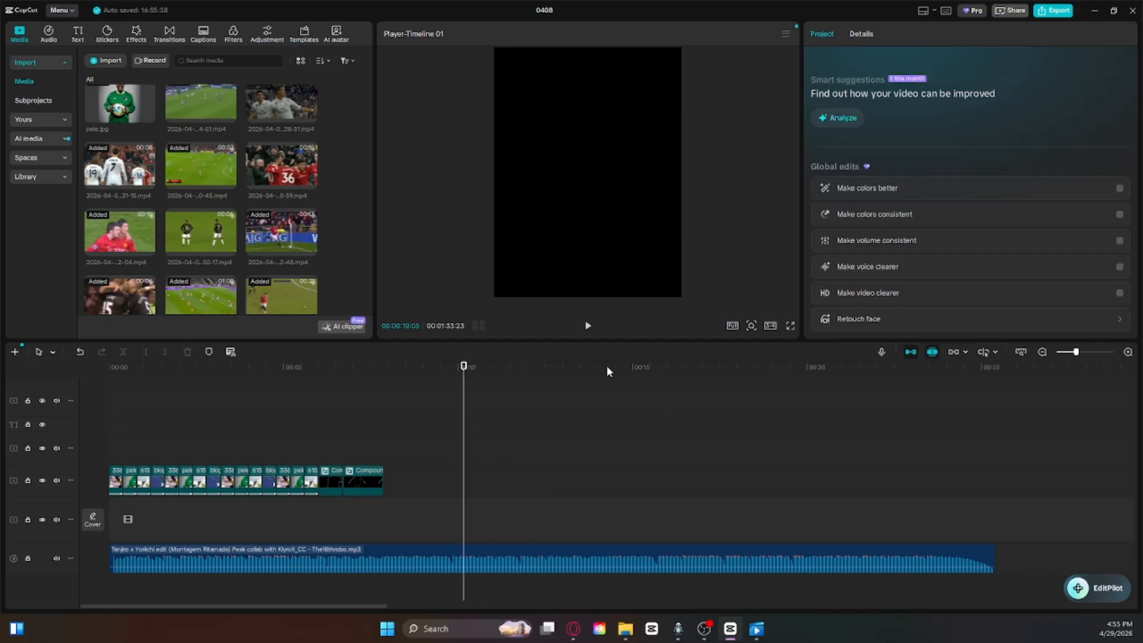
drag(761, 371, 175, 431)
scroll(429, 516, up, 2)
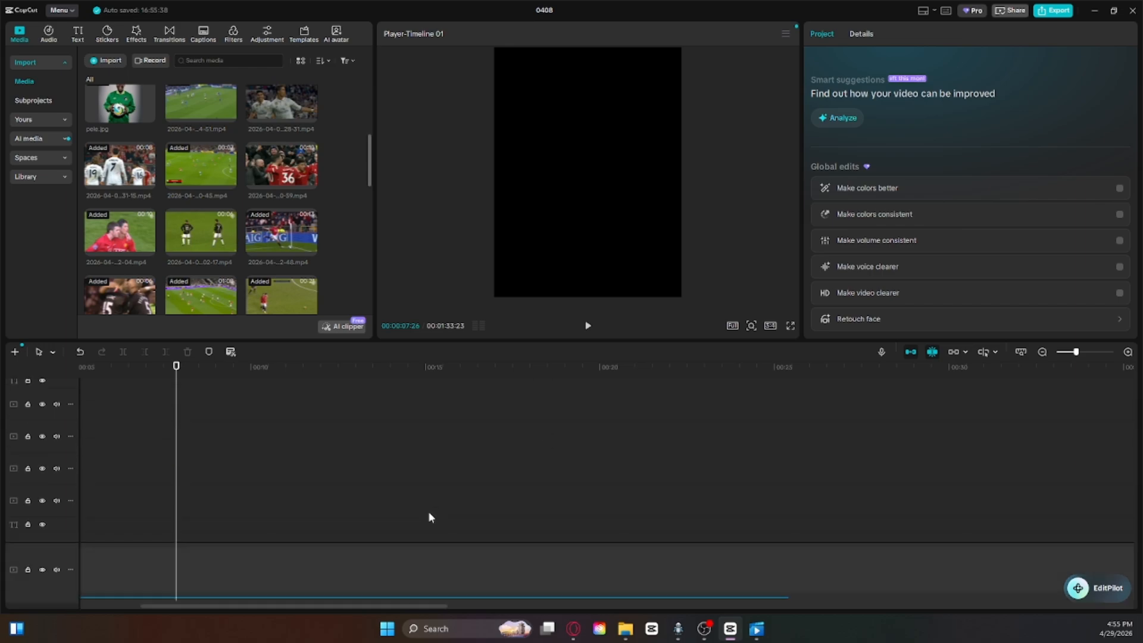
scroll(259, 435, down, 2)
drag(119, 238, 354, 366)
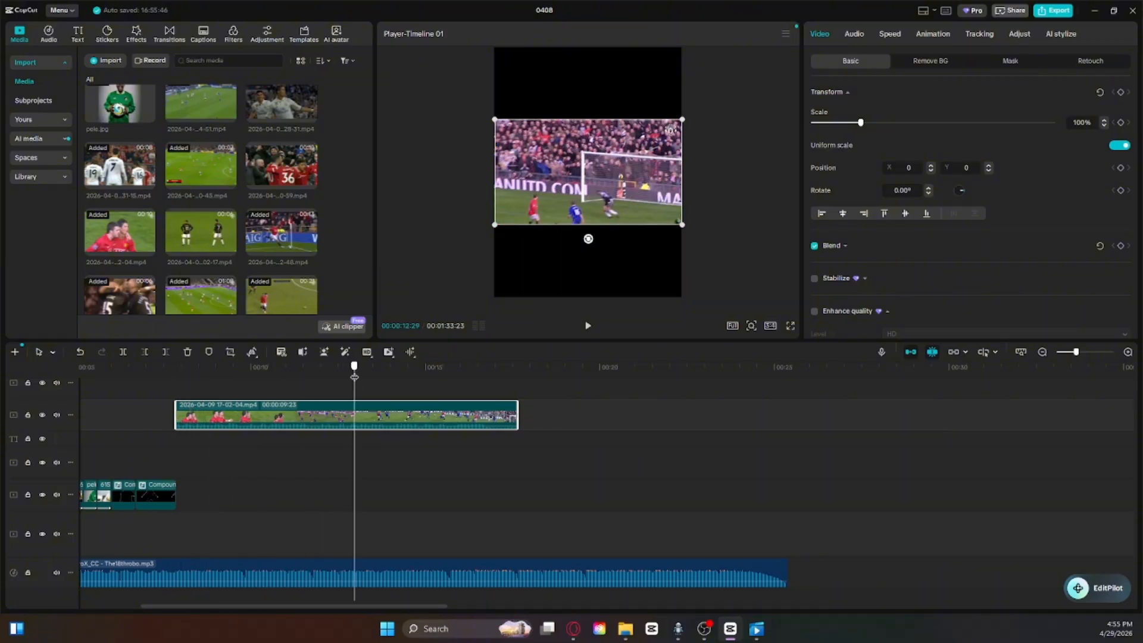
click(188, 352)
Step: Place the prepared row of short match clips from after the 50-second mark at the end of the second compound clip
drag(437, 606, 702, 606)
scroll(793, 523, up, 3)
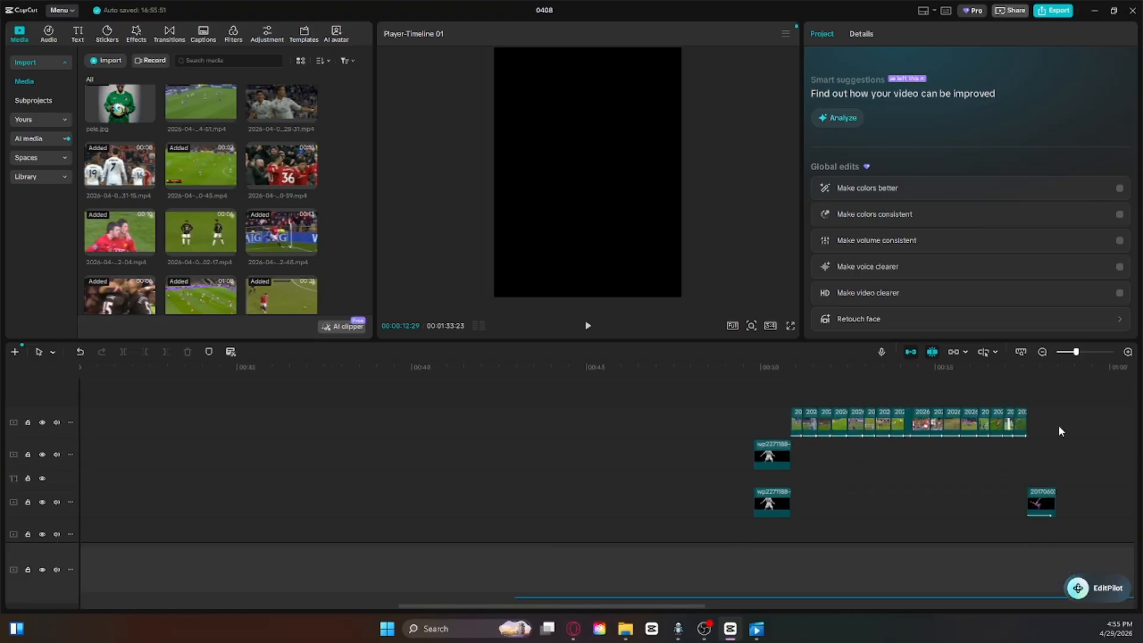
drag(1058, 431, 753, 416)
right_click(797, 422)
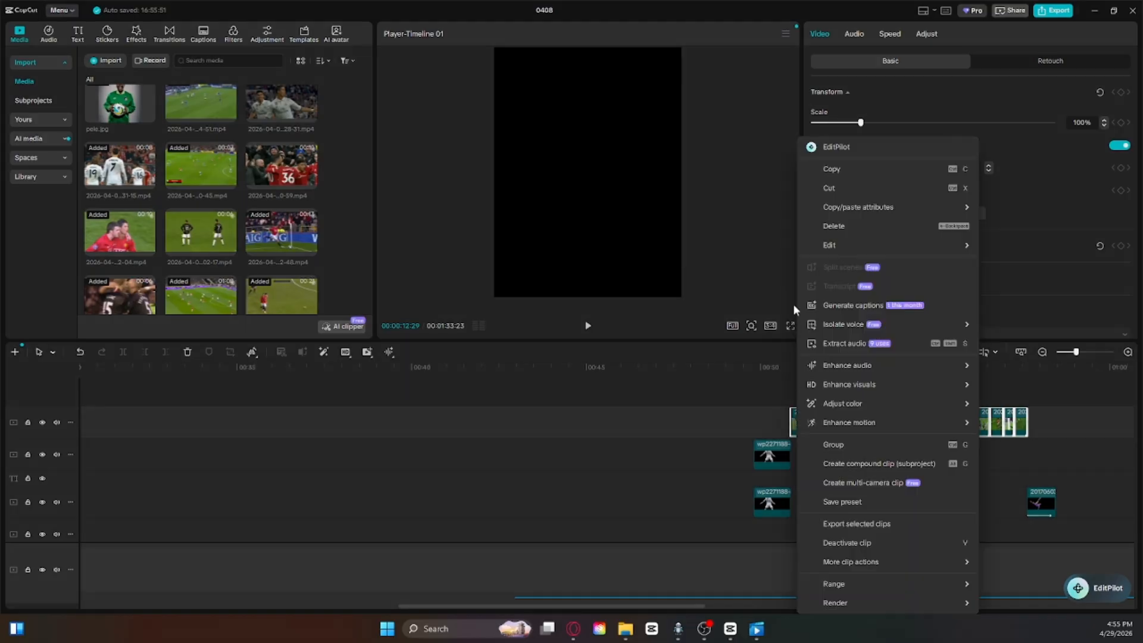
click(403, 466)
drag(403, 468, 382, 515)
right_click(422, 452)
click(455, 505)
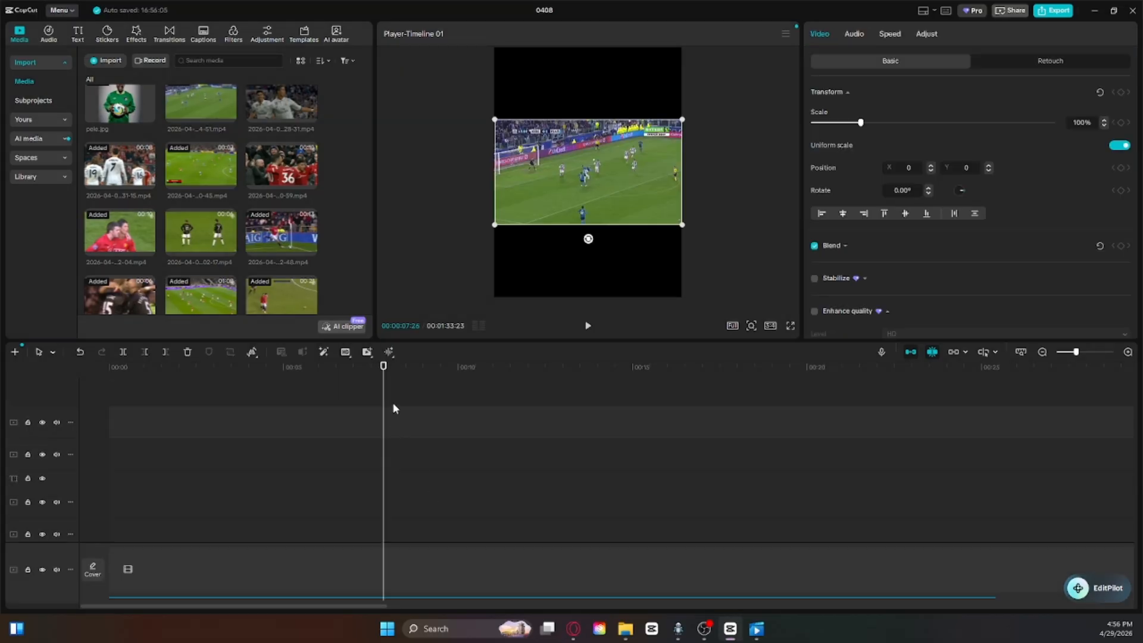
click(442, 503)
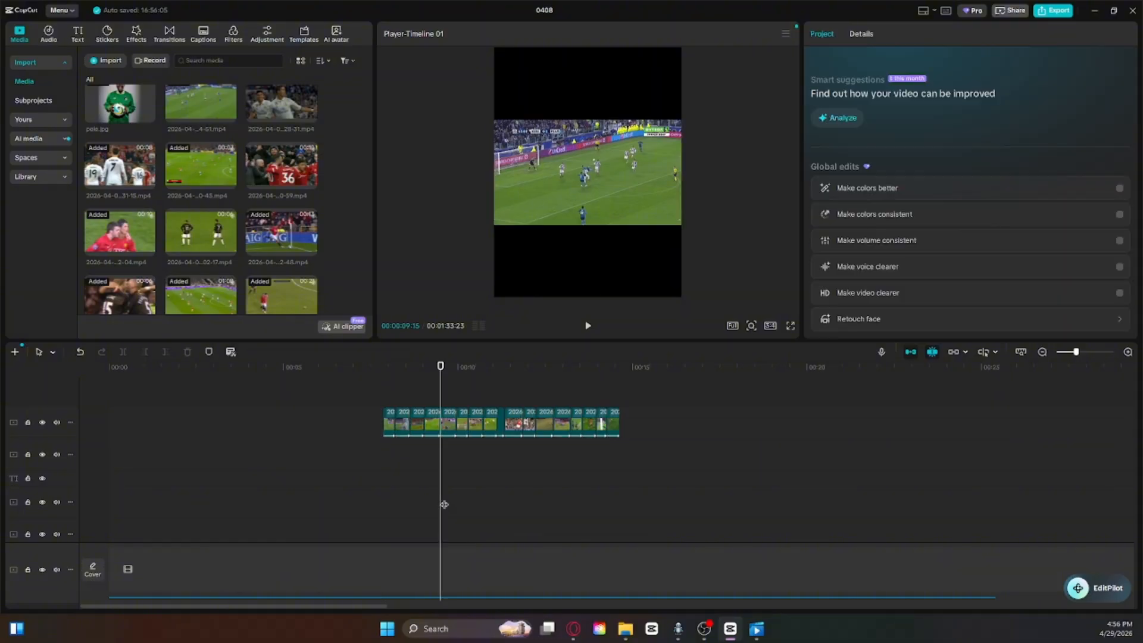
drag(441, 367, 381, 386)
Step: Select the first match clip and browse the trending transitions and video effects that could suit it
click(391, 414)
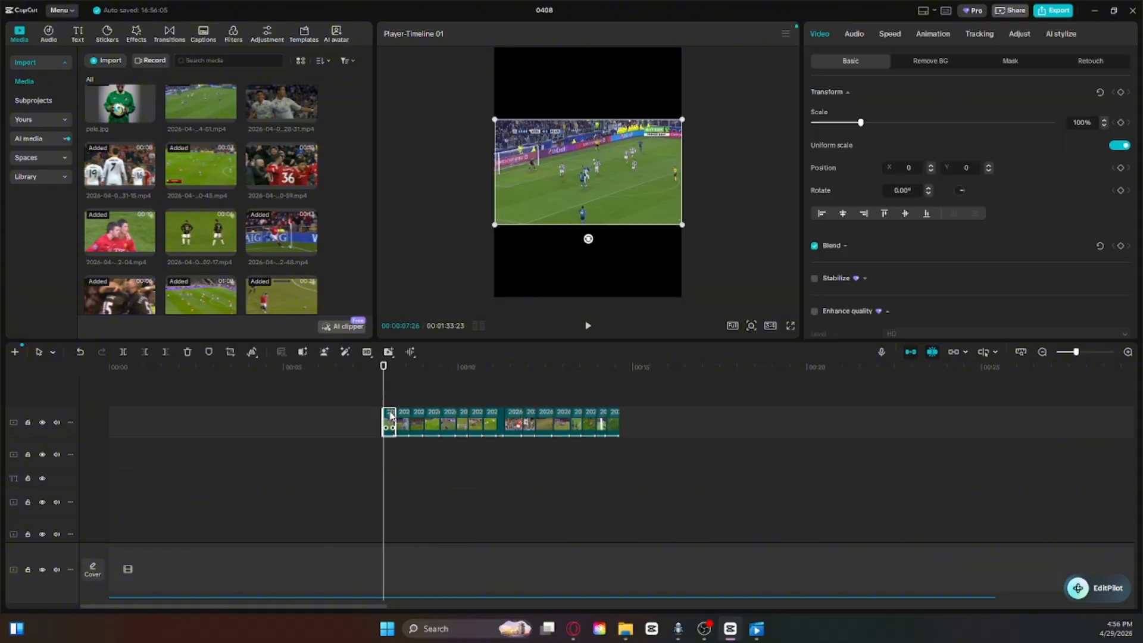
click(173, 33)
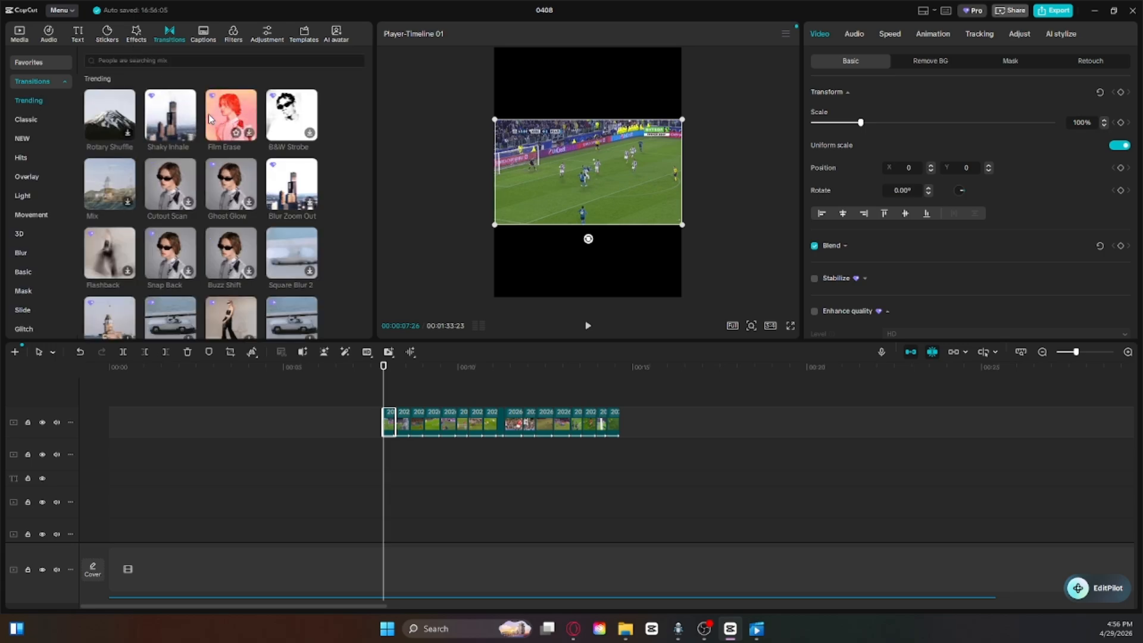
click(136, 34)
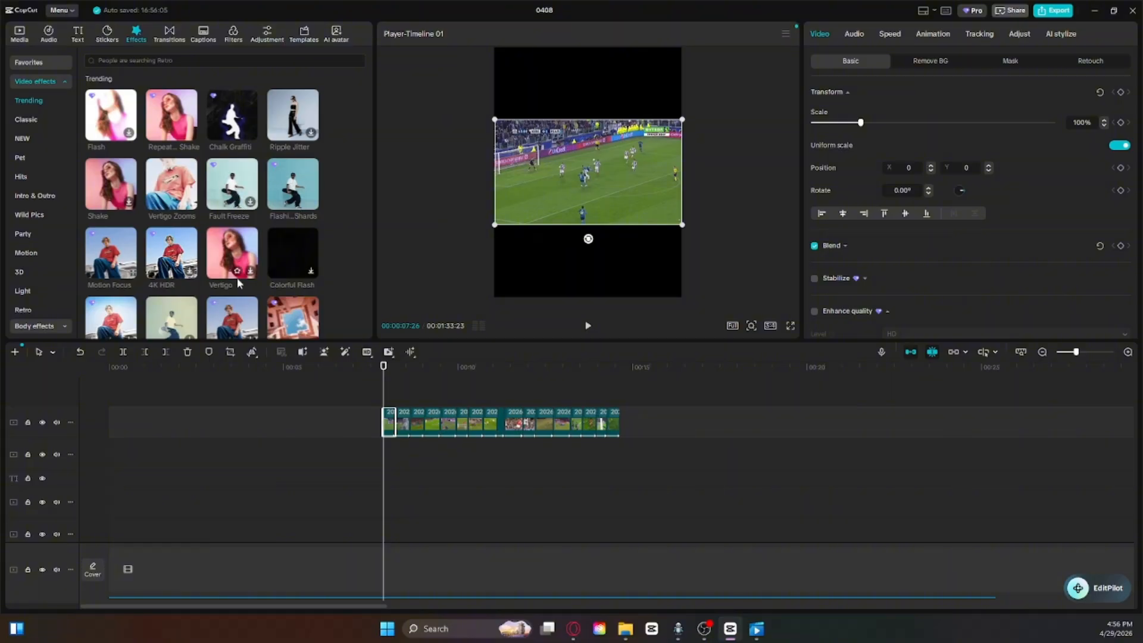
scroll(291, 268, down, 2)
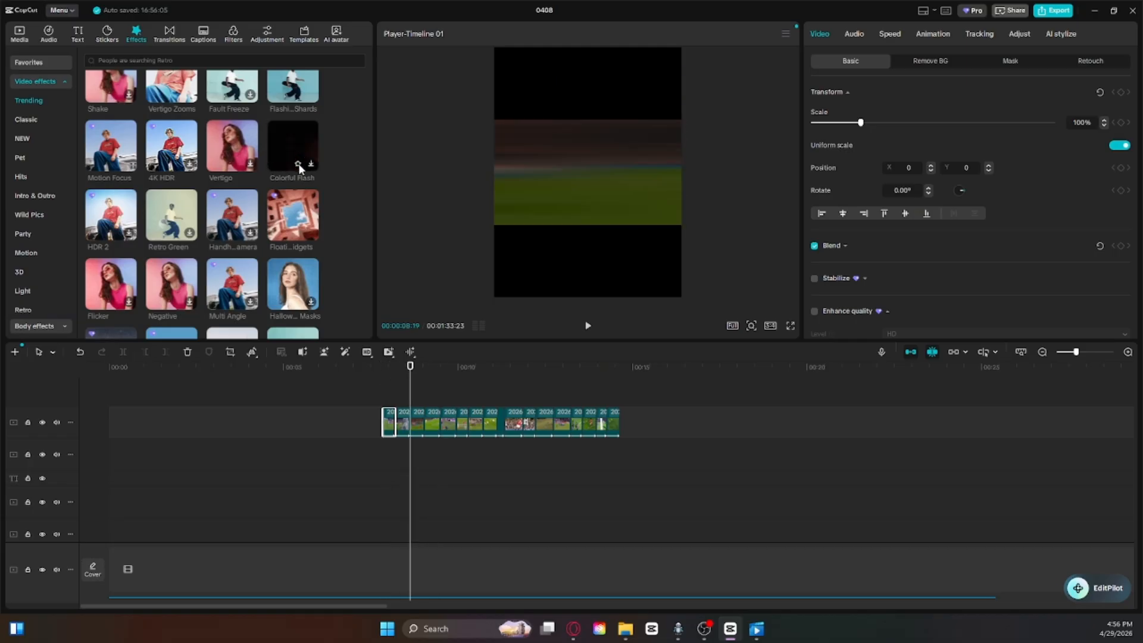
Step: Open the first match clip's In animations and clear the "slide up" search to view the trending ones
click(384, 390)
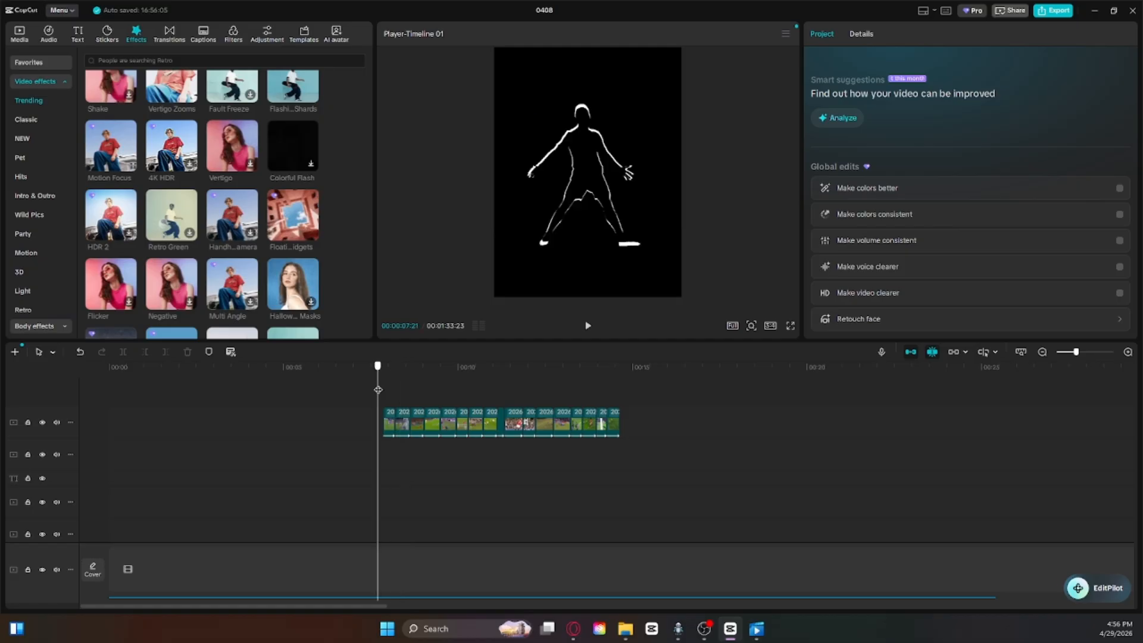
click(390, 420)
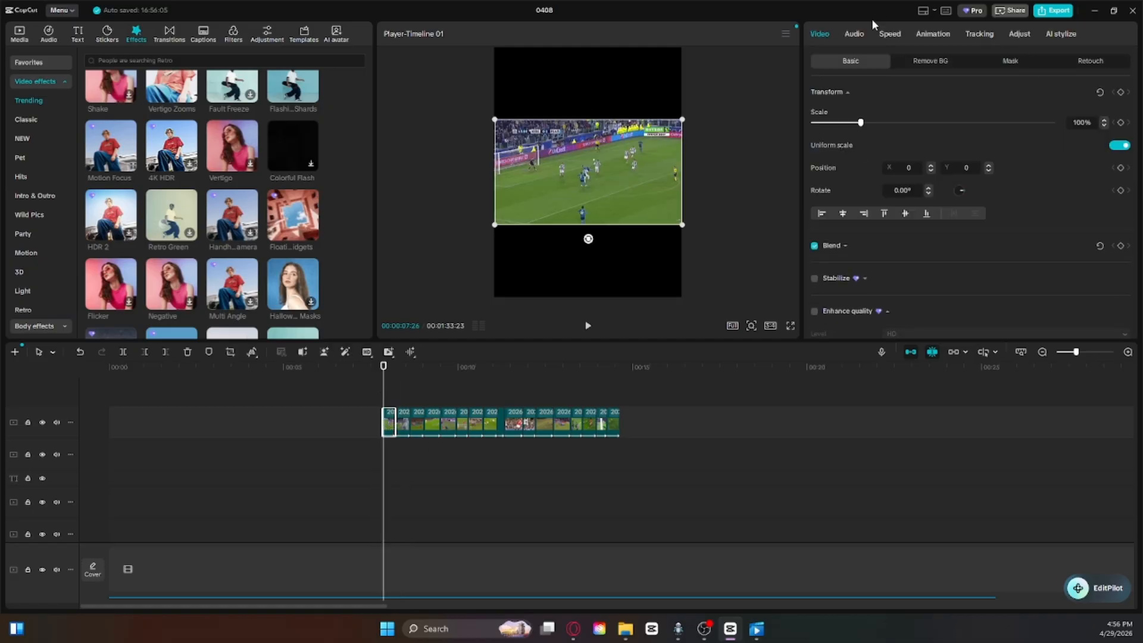
click(934, 35)
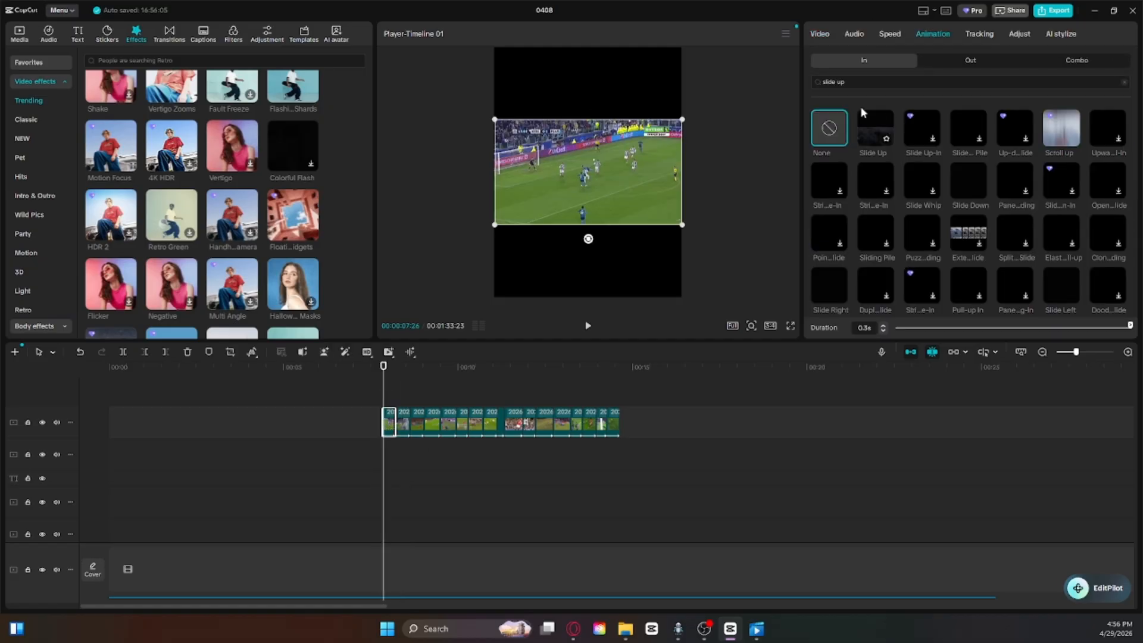
click(898, 79)
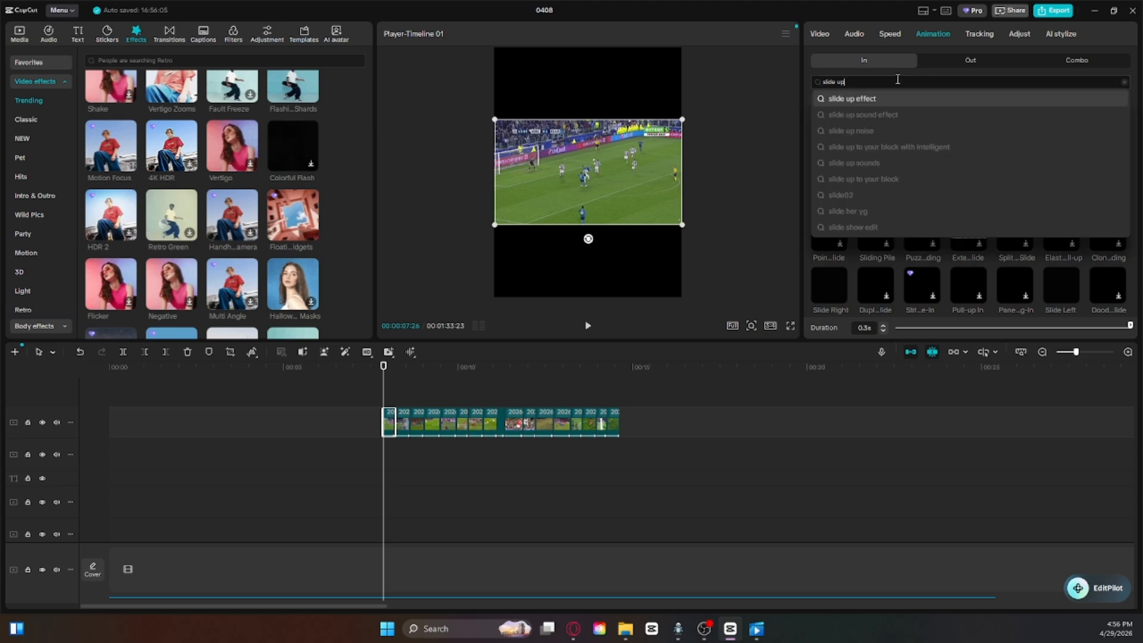
key(BackSpace)
key(BackSpace)
key(BackSpace)
key(BackSpace)
key(BackSpace)
key(BackSpace)
key(BackSpace)
key(BackSpace)
key(Return)
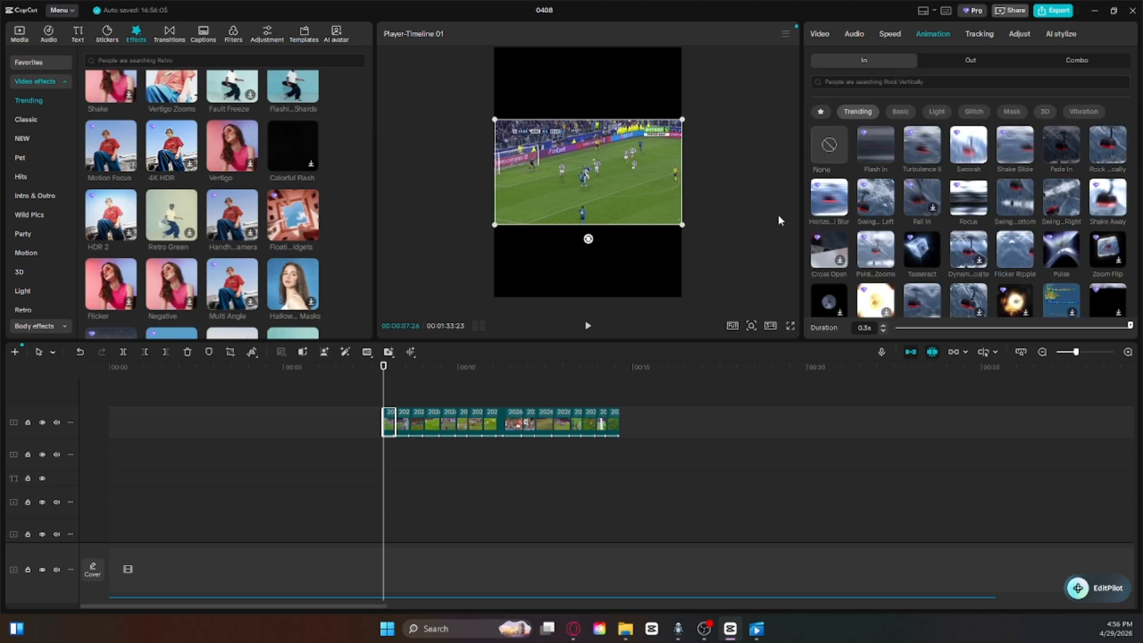
Step: Play the whole match clip sequence from its first clip
drag(388, 366, 381, 393)
click(375, 391)
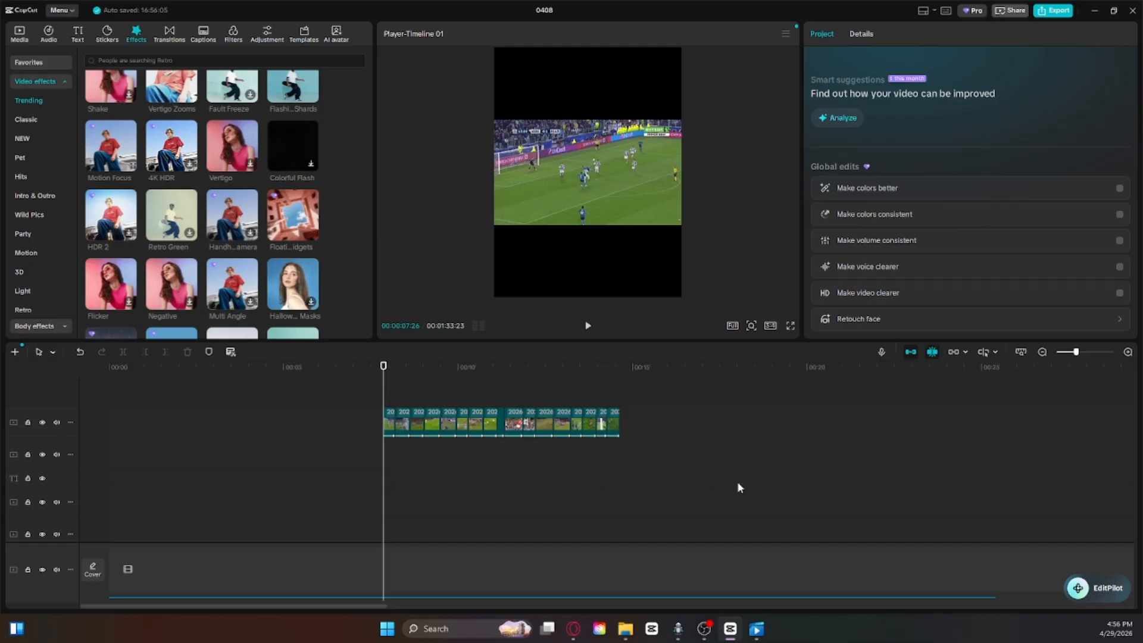
key(space)
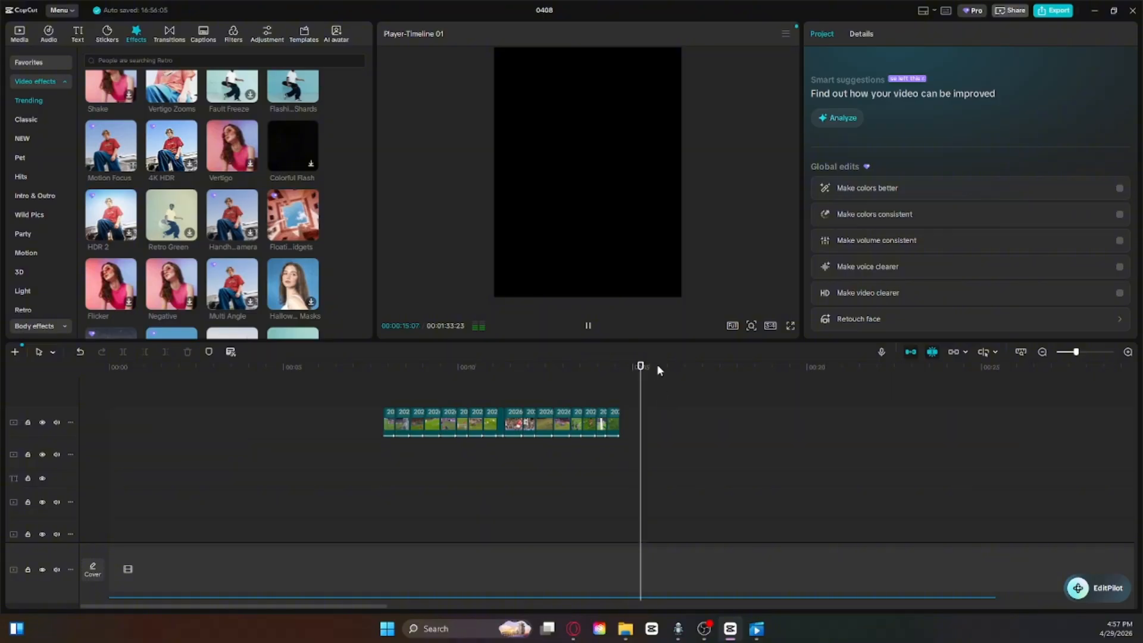
drag(583, 376, 410, 387)
scroll(438, 434, down, 4)
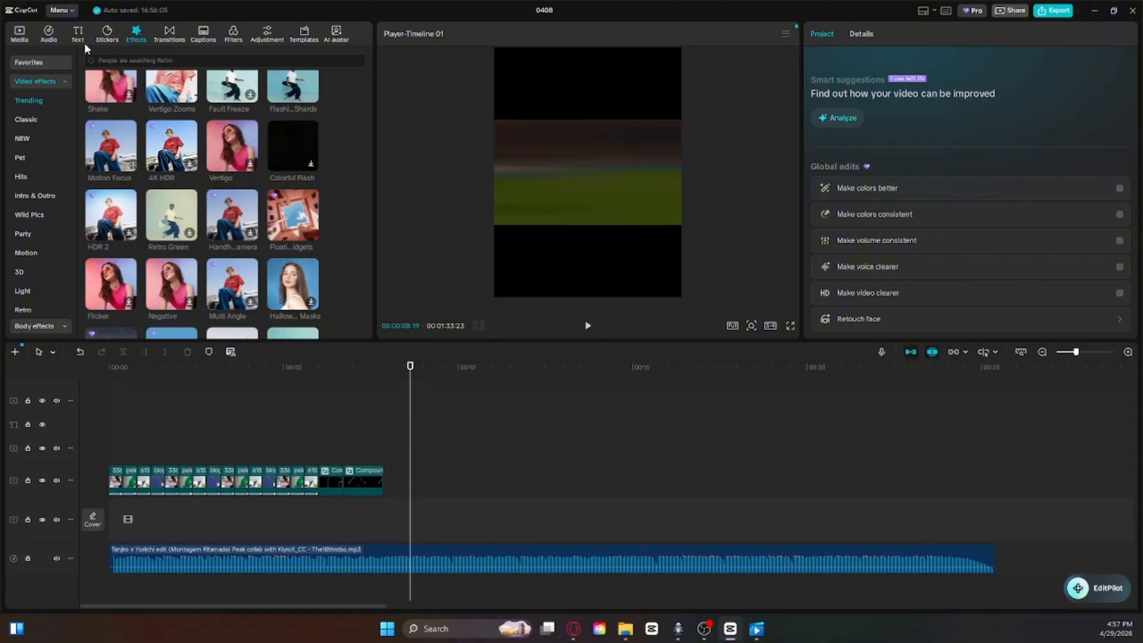
click(78, 35)
drag(116, 86, 396, 426)
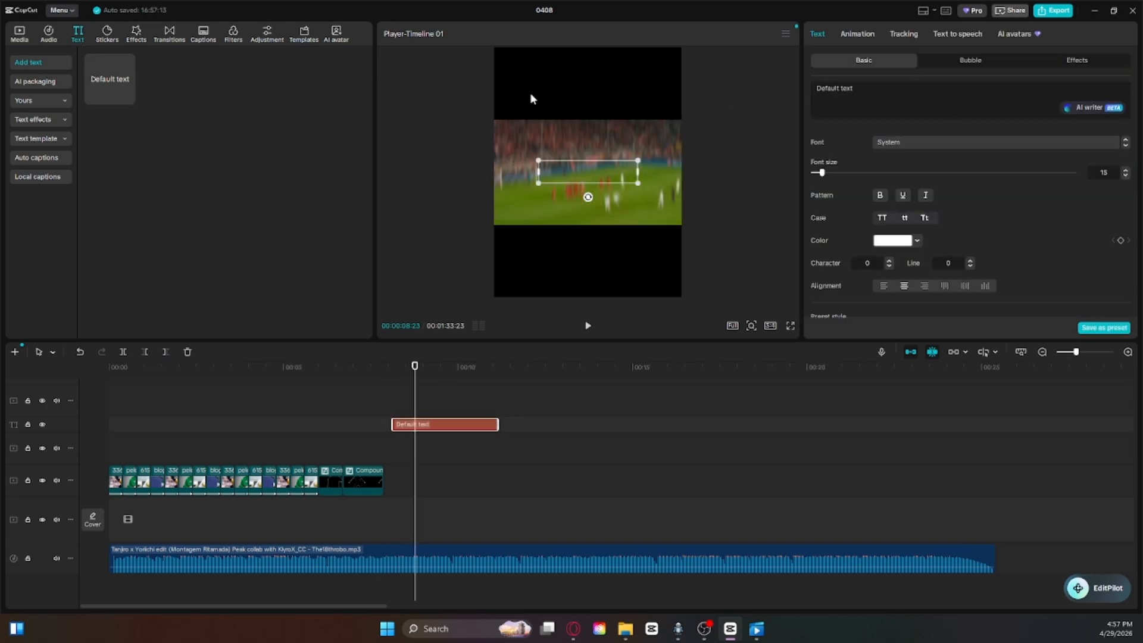
key(BackSpace)
key(BackSpace)
key(BackSpace)
key(BackSpace)
key(BackSpace)
key(BackSpace)
key(BackSpace)
key(BackSpace)
key(BackSpace)
key(BackSpace)
key(BackSpace)
key(BackSpace)
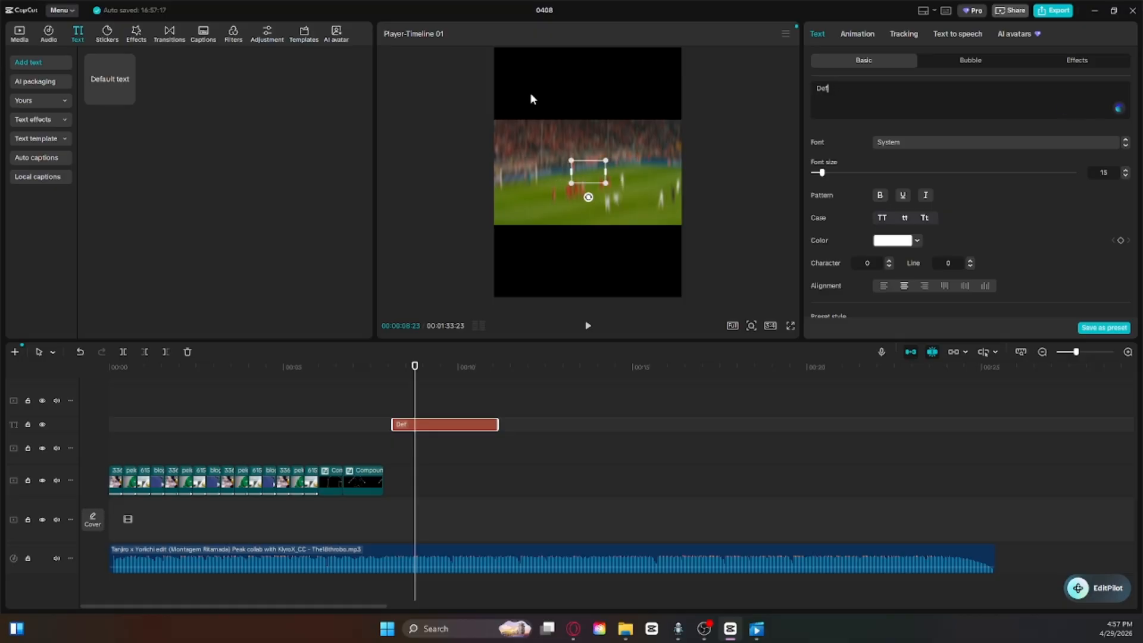
text(Ch)
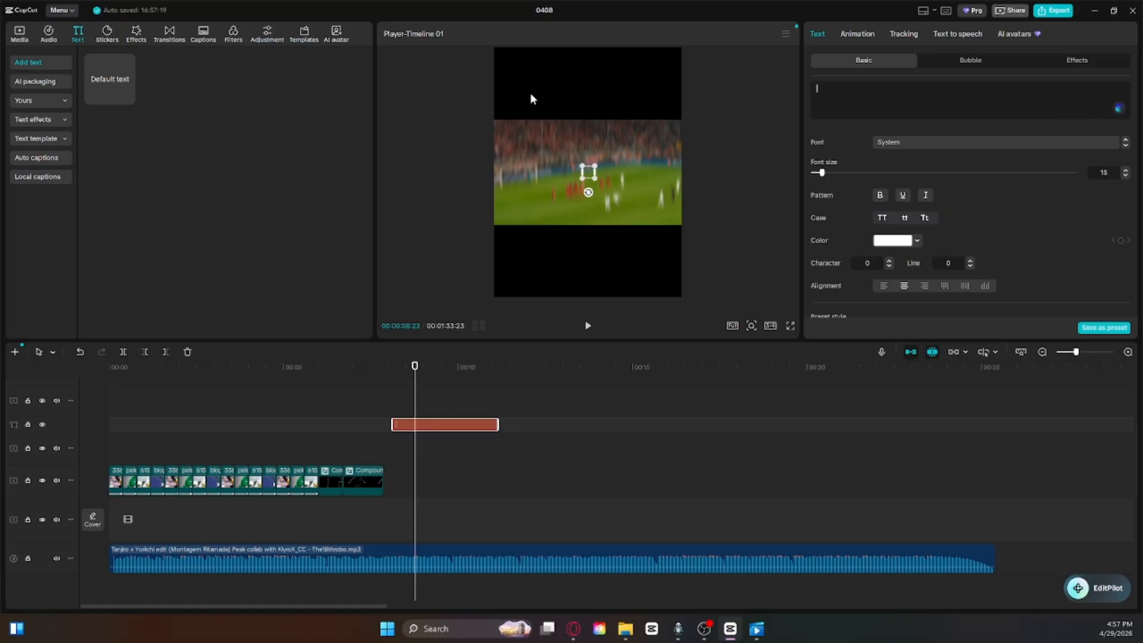
text(ar)
key(BackSpace)
key(BackSpace)
key(BackSpace)
key(BackSpace)
click(188, 353)
Step: Shorten the match clip sequence so that it ends at 00:00:13:24, deleting the footage and clips after that point
drag(415, 383, 526, 470)
scroll(458, 464, up, 5)
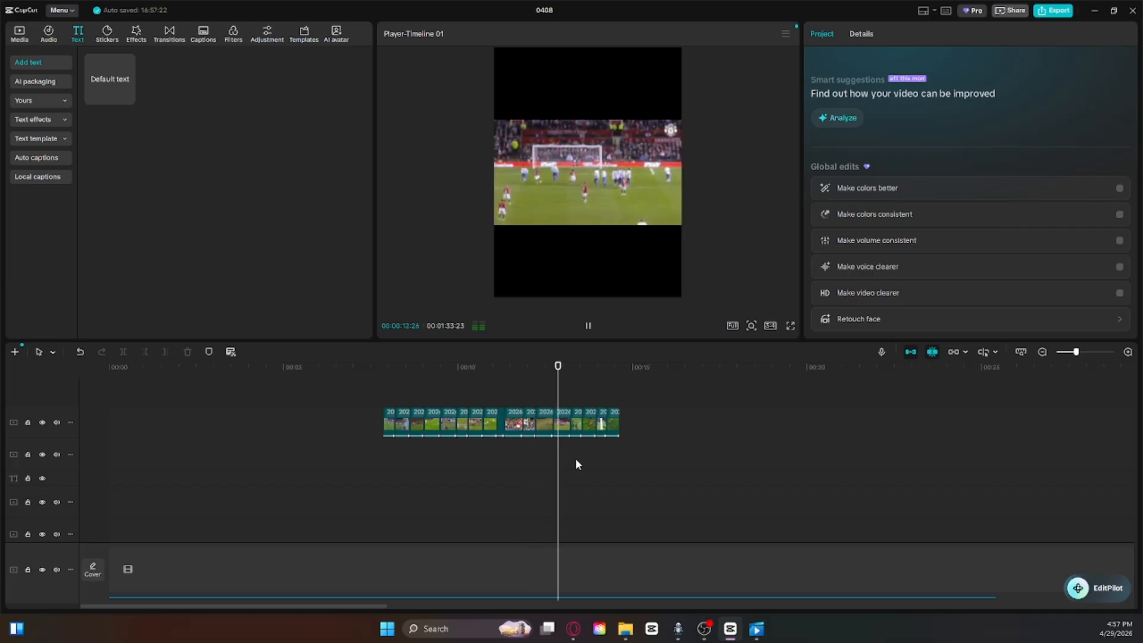
key(space)
click(588, 424)
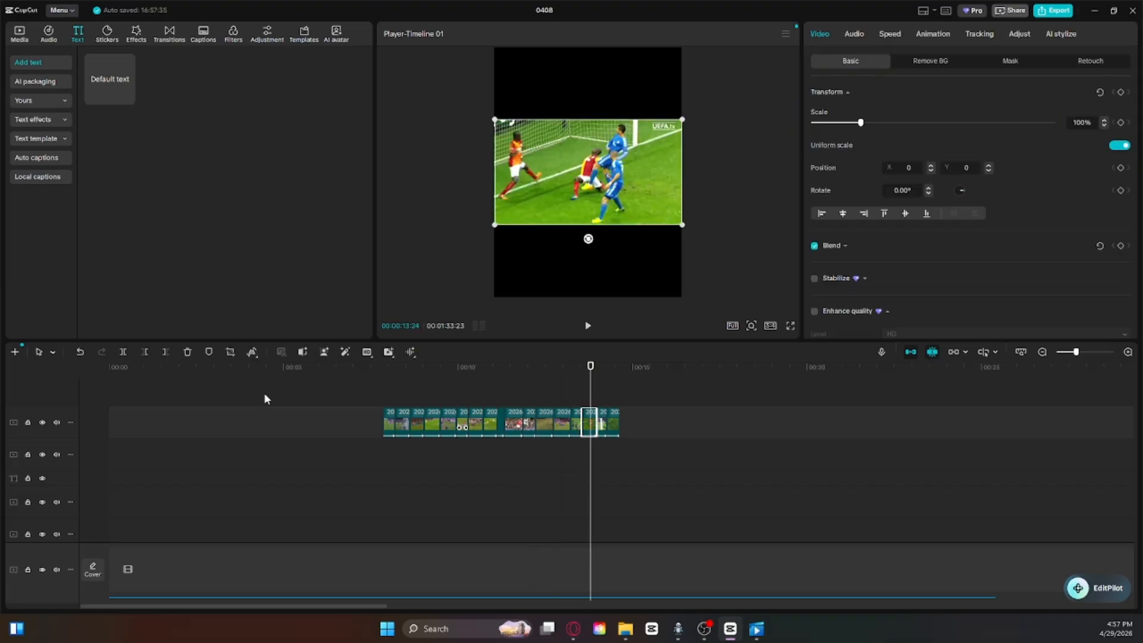
click(183, 354)
drag(699, 475, 600, 406)
click(187, 353)
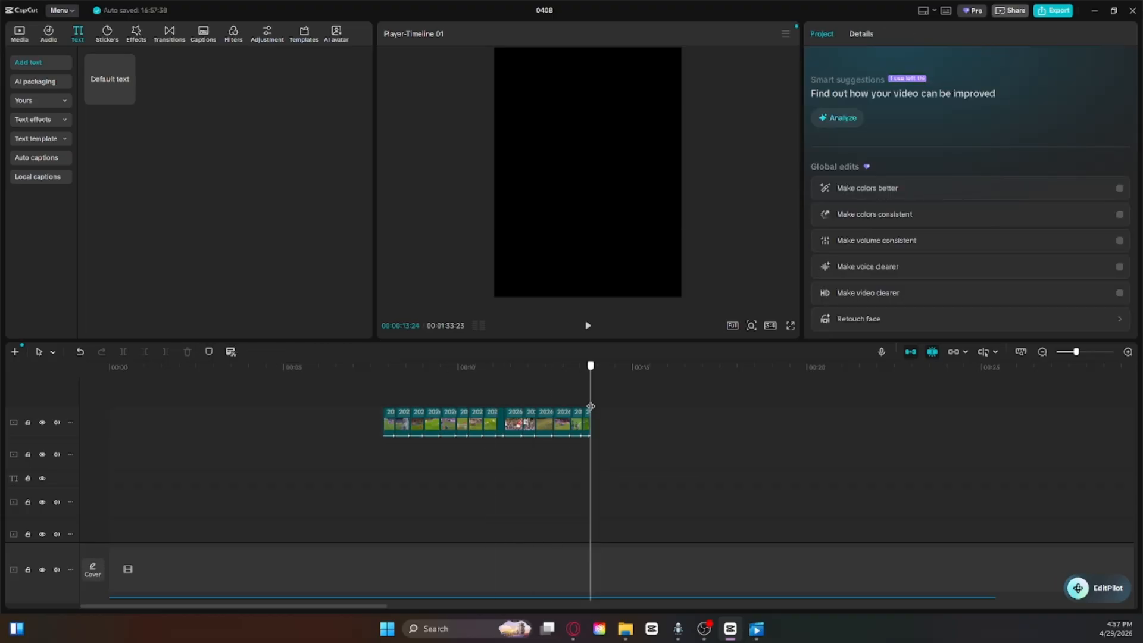
Step: Show the project's imported media, switch to the Opera browser and open the remove.bg upload page in a new tab
click(20, 35)
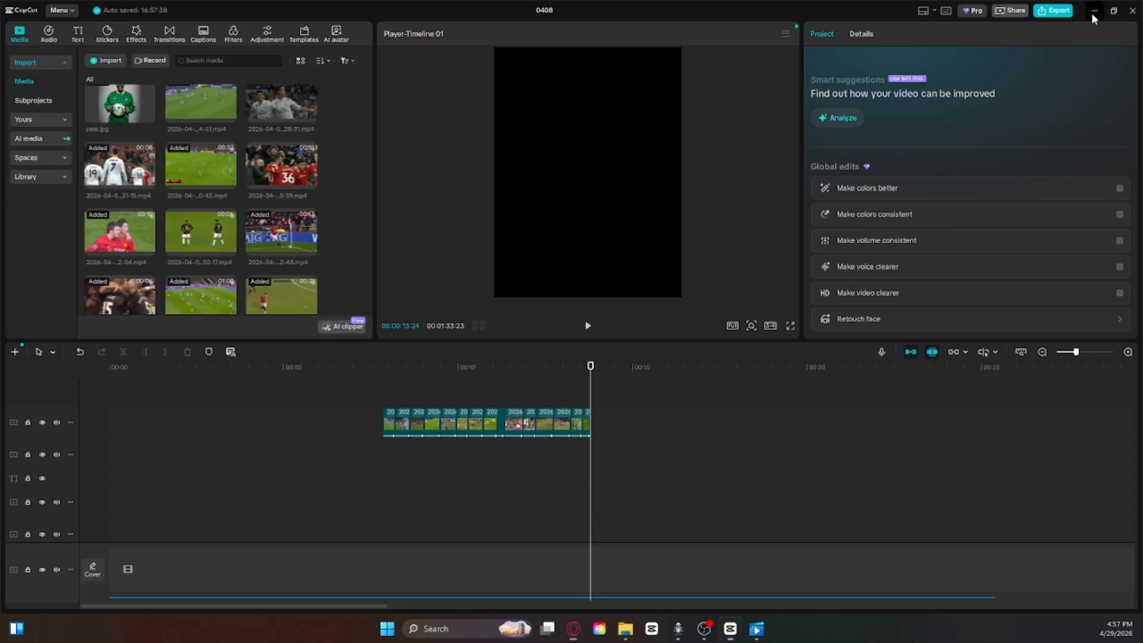
click(1094, 12)
click(399, 13)
text(remove.bg/upload)
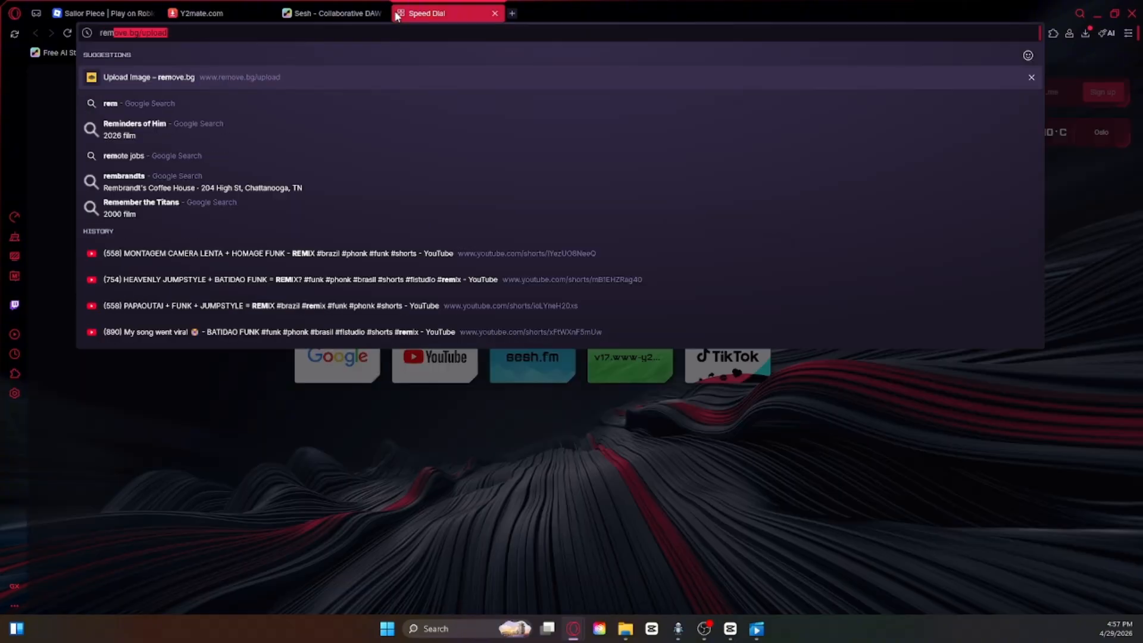
key(Return)
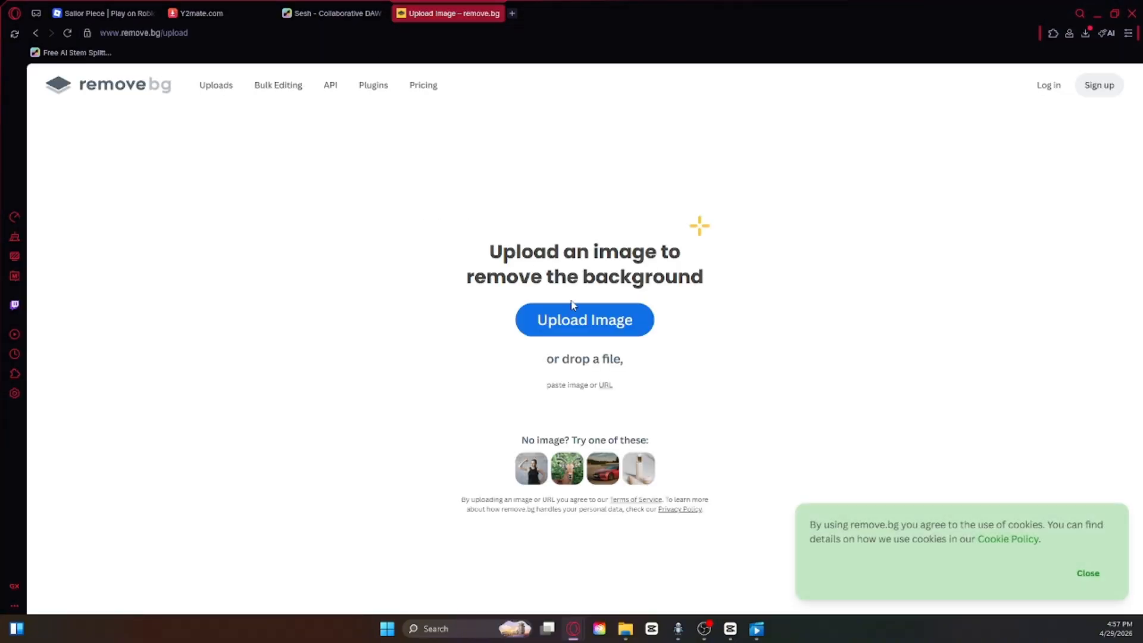
Step: Upload the anime image of the dark-coated character in the snowy forest for background removal, and dismiss the cookie notice
click(586, 322)
click(572, 415)
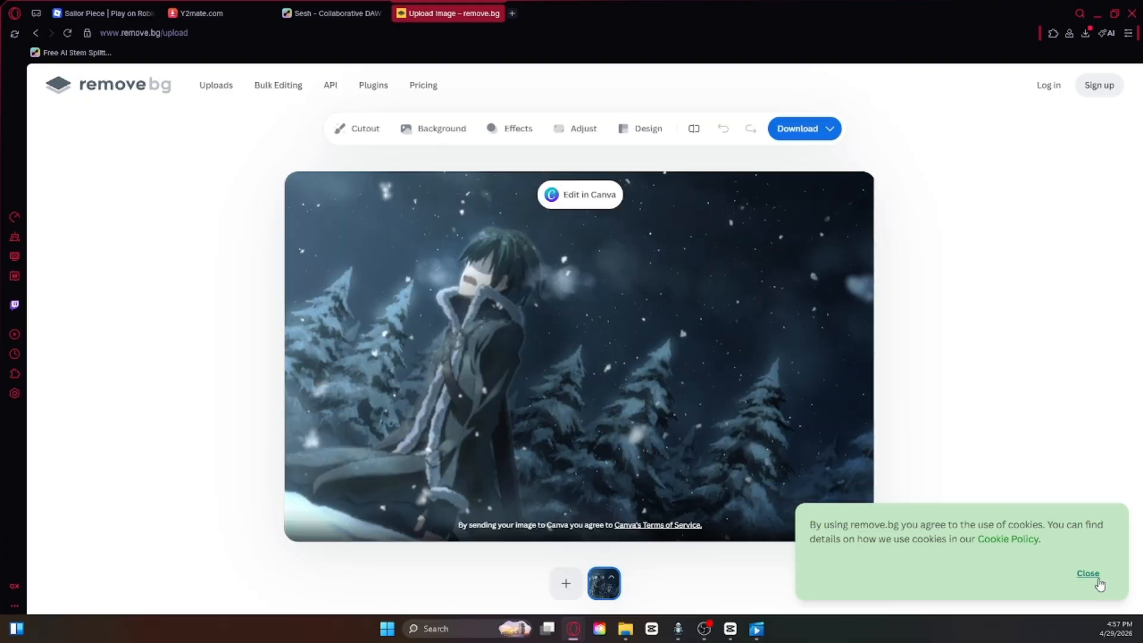
click(1088, 574)
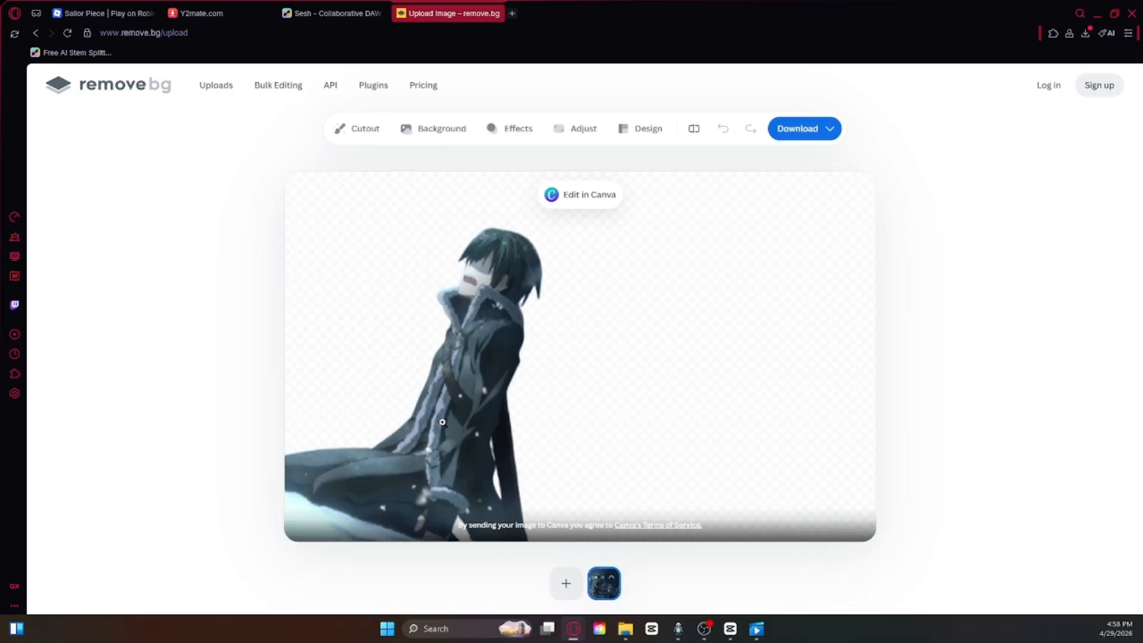
Step: Refine the character's cutout with the Magic Brush, erasing the snow patch under the legs and restoring the lower coat
click(358, 128)
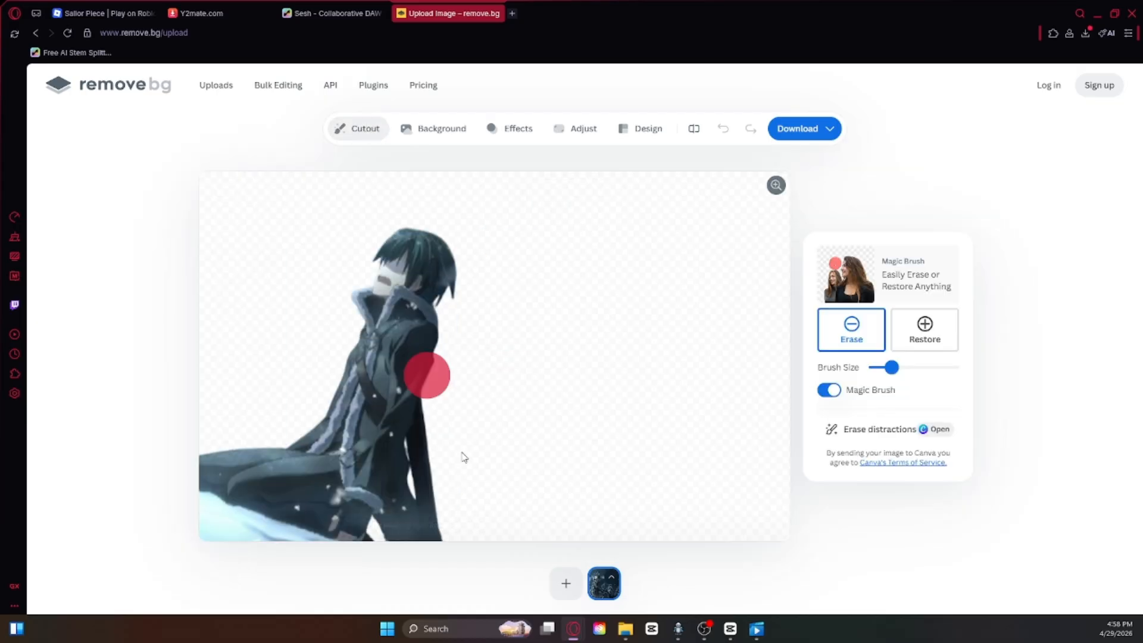
mouse_move(889, 367)
mouse_down()
mouse_move(914, 367)
mouse_move(894, 368)
mouse_up()
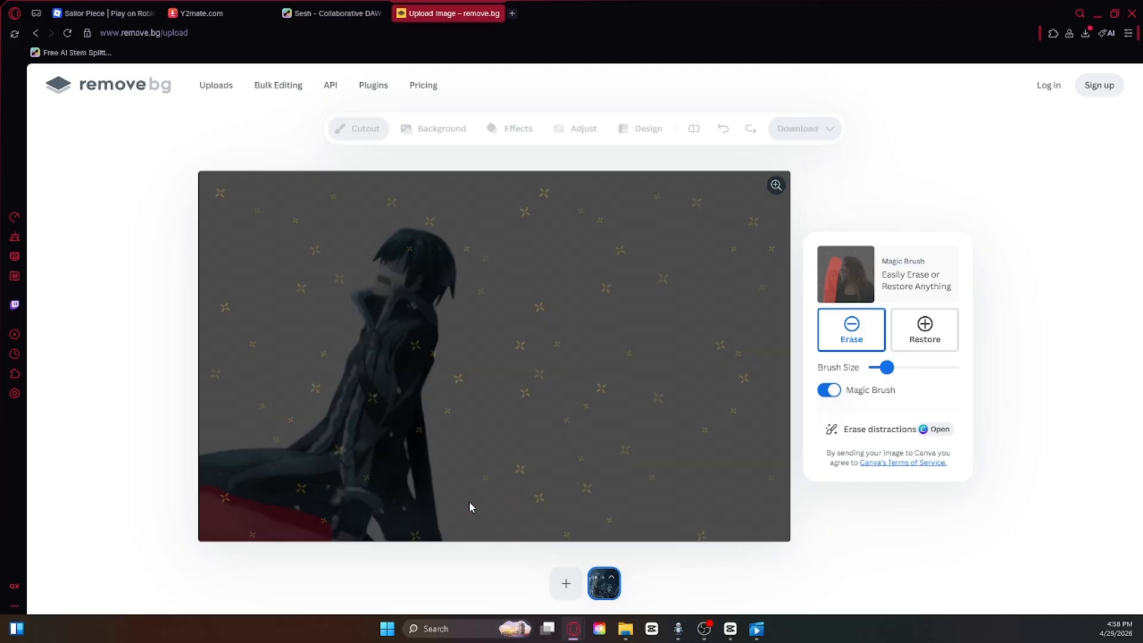
click(925, 329)
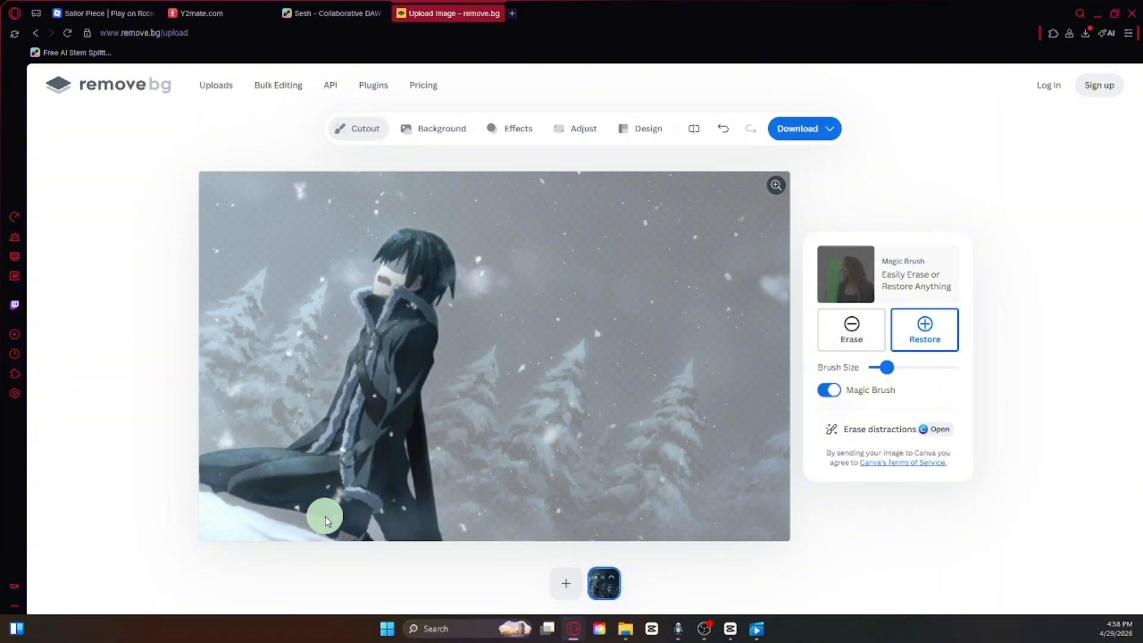
drag(332, 519, 213, 473)
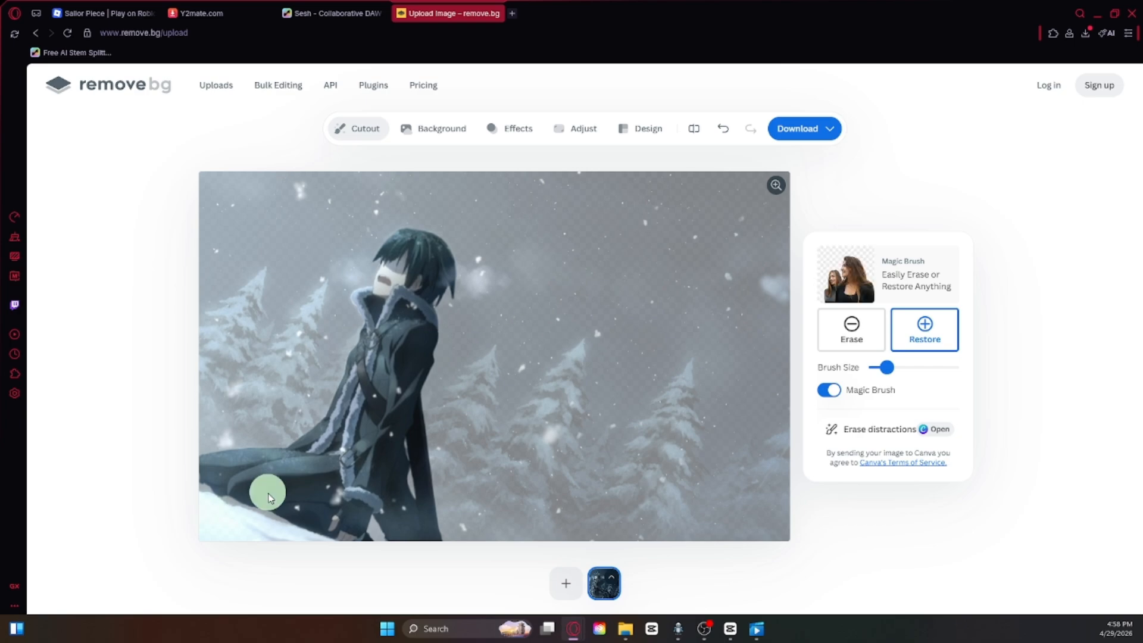
click(362, 127)
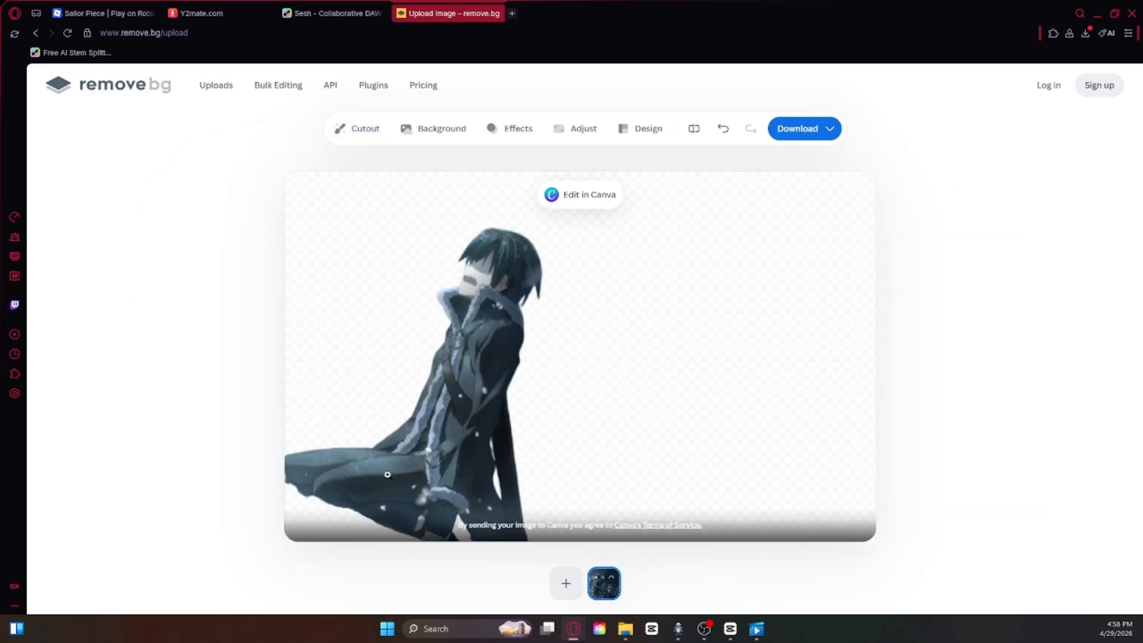
Step: Download the free 632 x 395 preview of the cutout and import download-removebg-preview.png into the CapCut project
click(811, 131)
click(796, 159)
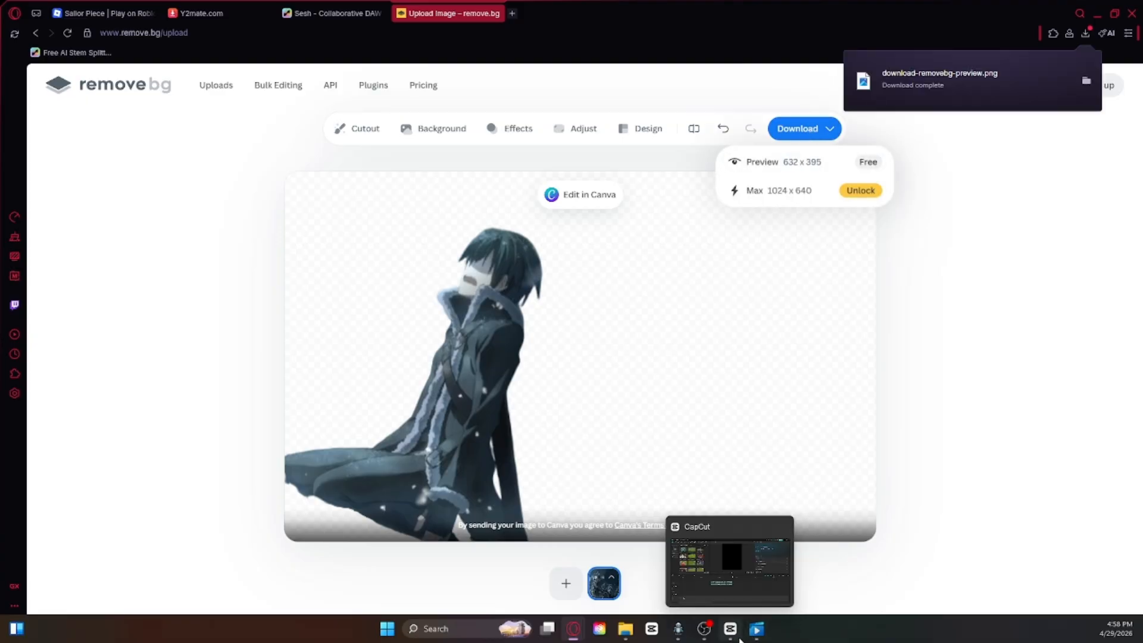
click(731, 630)
click(93, 62)
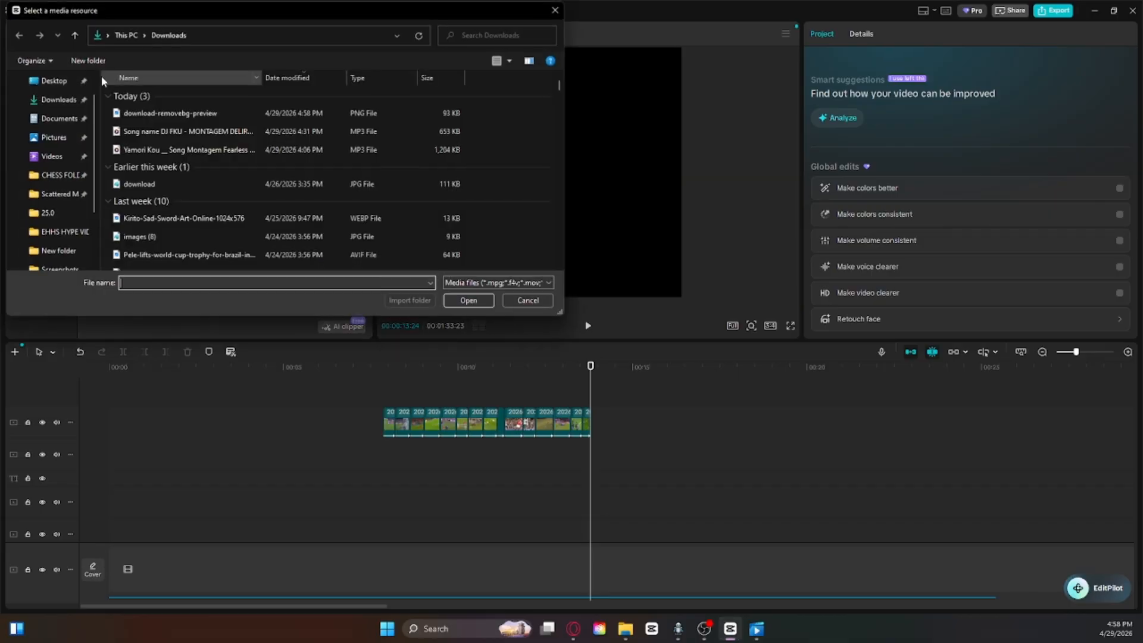
double_click(153, 114)
Step: Try the dark-coated character cutout at 00:00:13:24, shifting and rotating it in the preview, and delete its clip
drag(120, 272, 588, 391)
drag(630, 156, 652, 158)
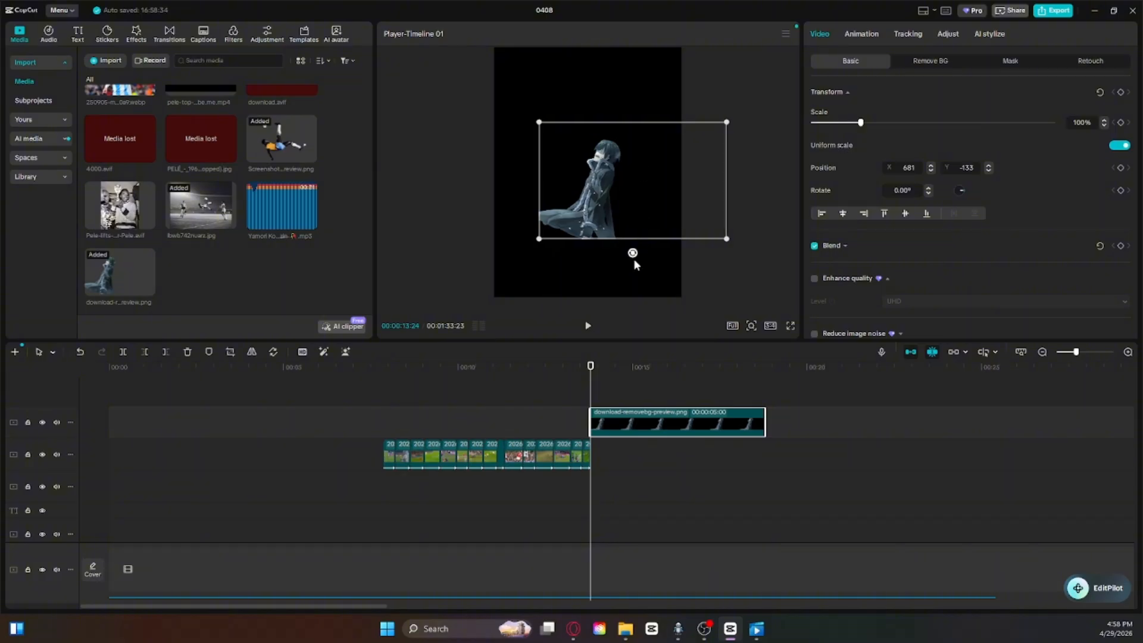
click(633, 261)
click(685, 199)
drag(632, 254, 608, 281)
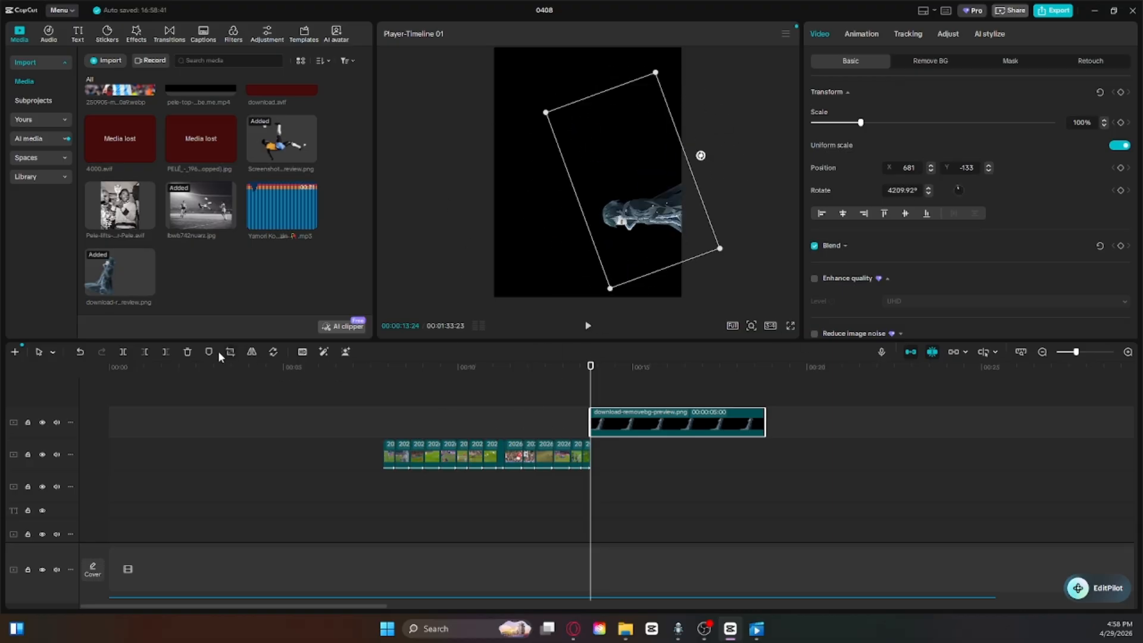
click(188, 352)
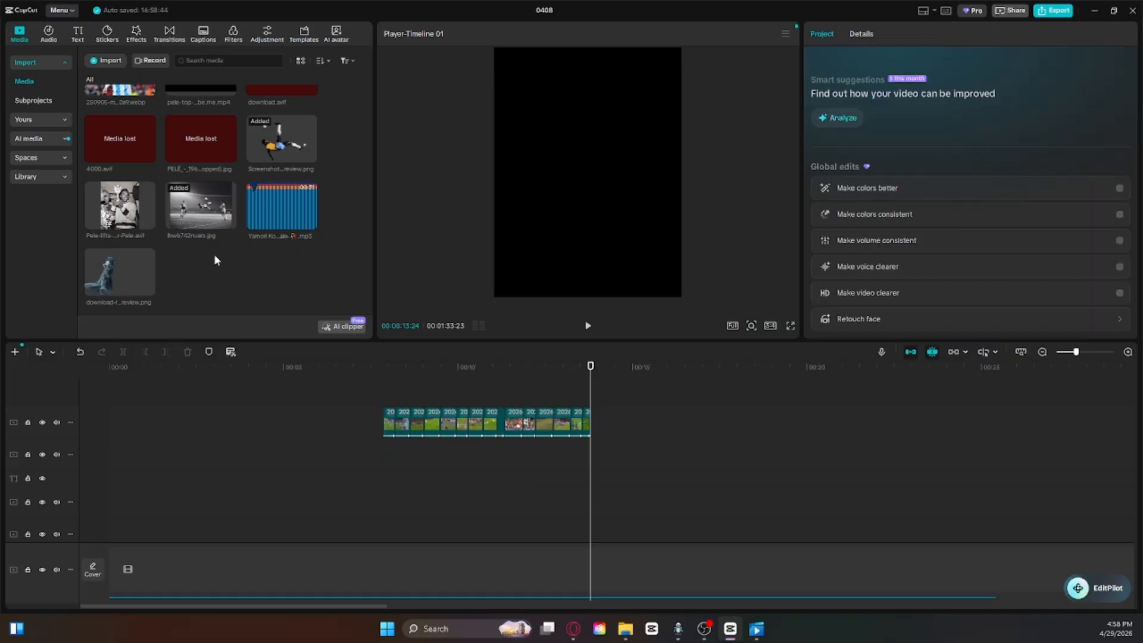
Step: Place the purple-kit overhead-kick cutout on the timeline at 00:00:13:24 and shift it horizontally to about X 494
scroll(218, 247, down, 5)
scroll(248, 244, up, 3)
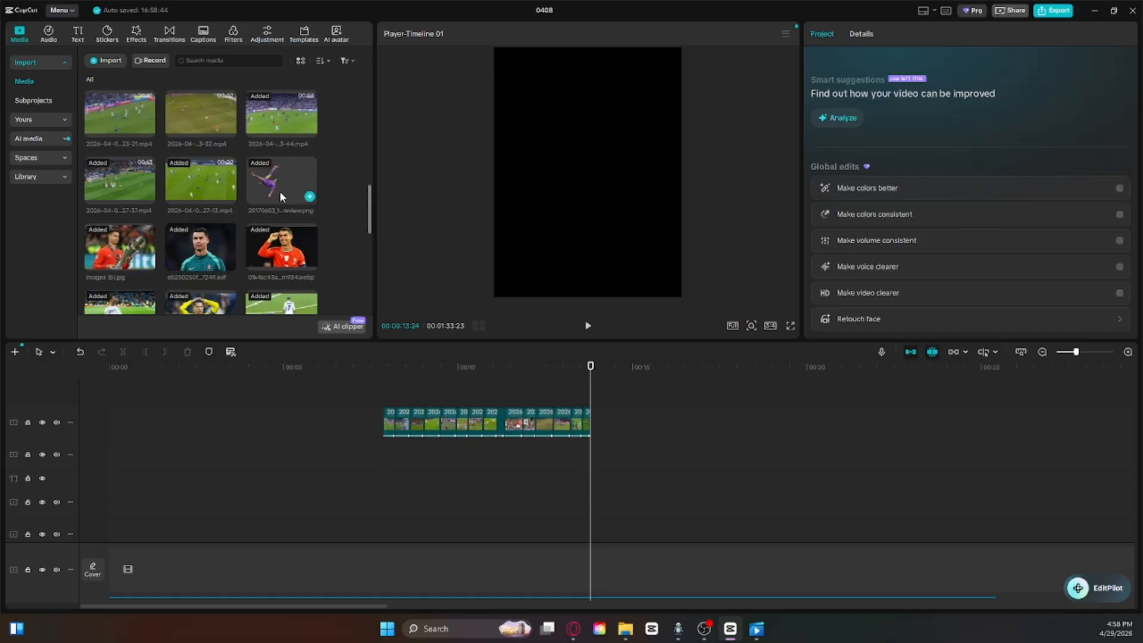
drag(280, 187, 587, 391)
drag(573, 181, 607, 181)
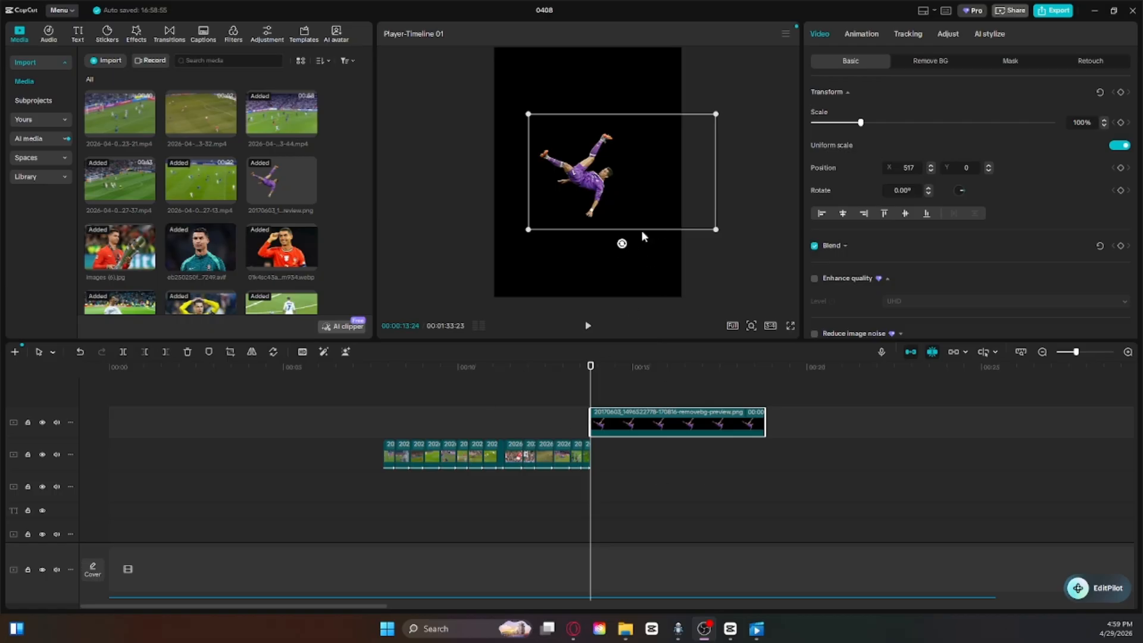
mouse_move(642, 232)
mouse_down()
mouse_move(626, 223)
mouse_move(644, 223)
mouse_move(613, 225)
mouse_move(655, 224)
mouse_move(617, 224)
mouse_move(635, 227)
mouse_up()
click(633, 385)
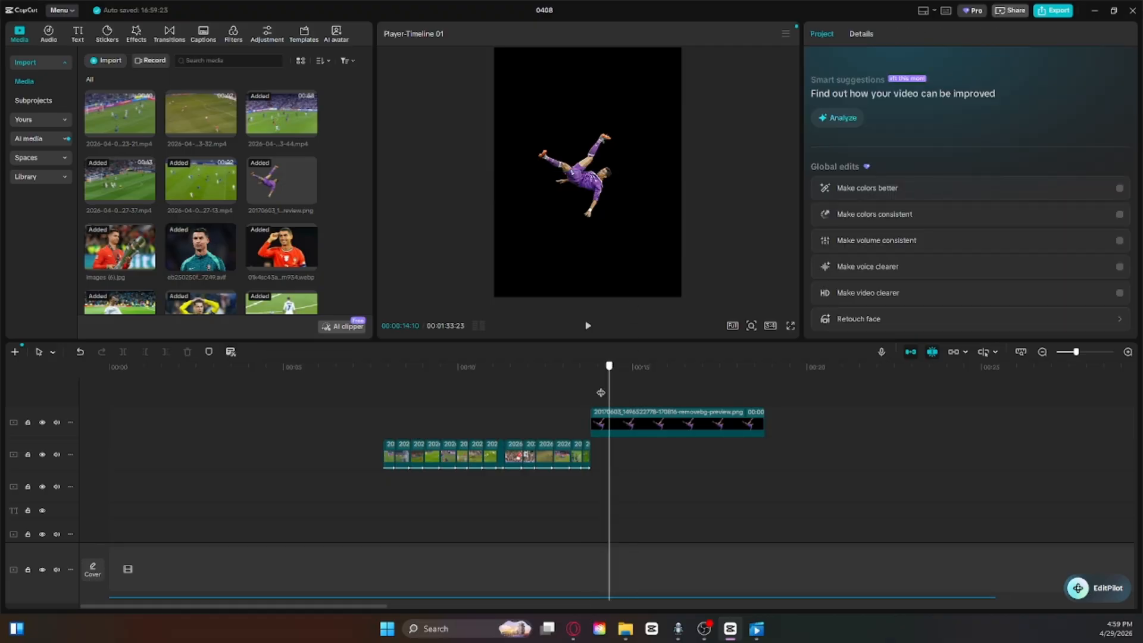
Step: Try stacking player photos above the kick cutout, trimming the first to end at 00:00:14:00 and adding the teal-jacket photo, and delete them
scroll(435, 530, down, 5)
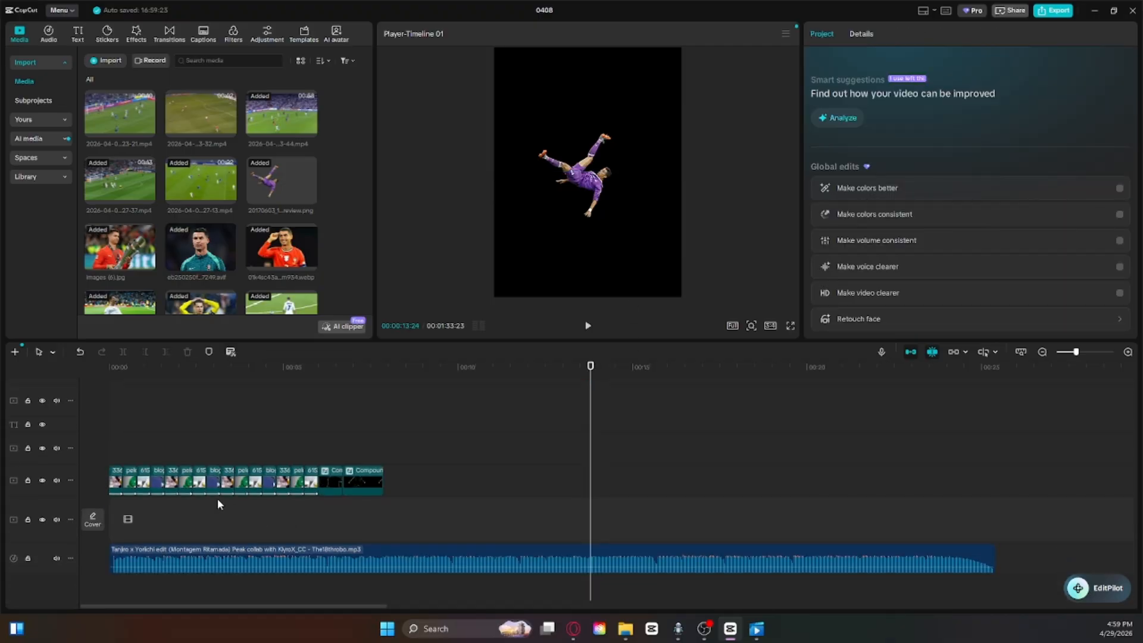
click(305, 400)
scroll(568, 458, up, 5)
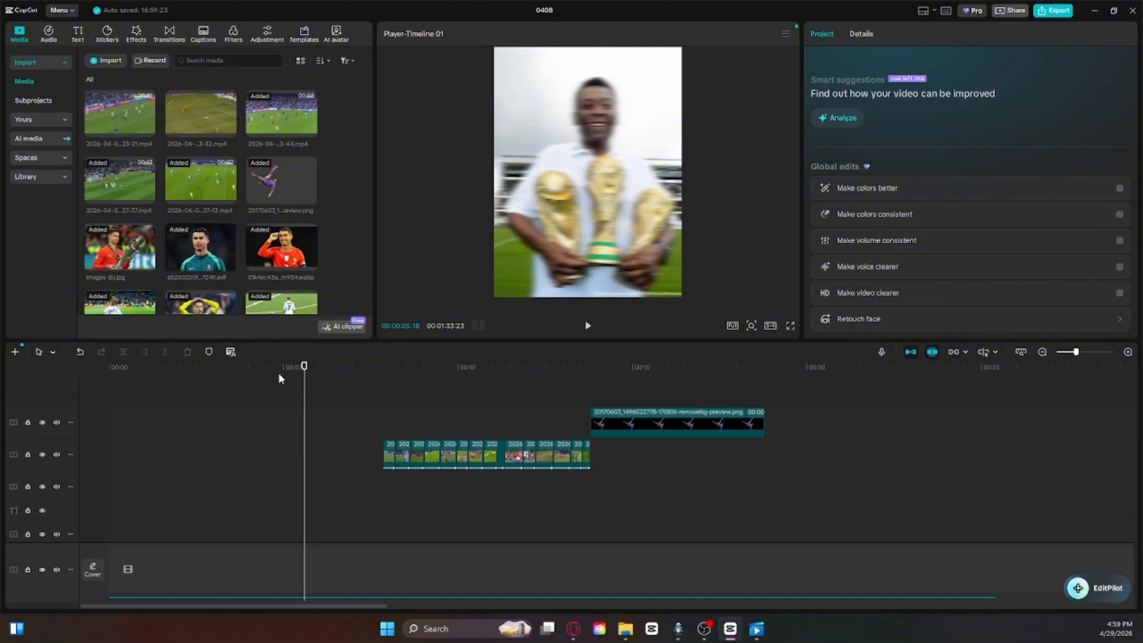
drag(304, 367, 598, 375)
click(166, 352)
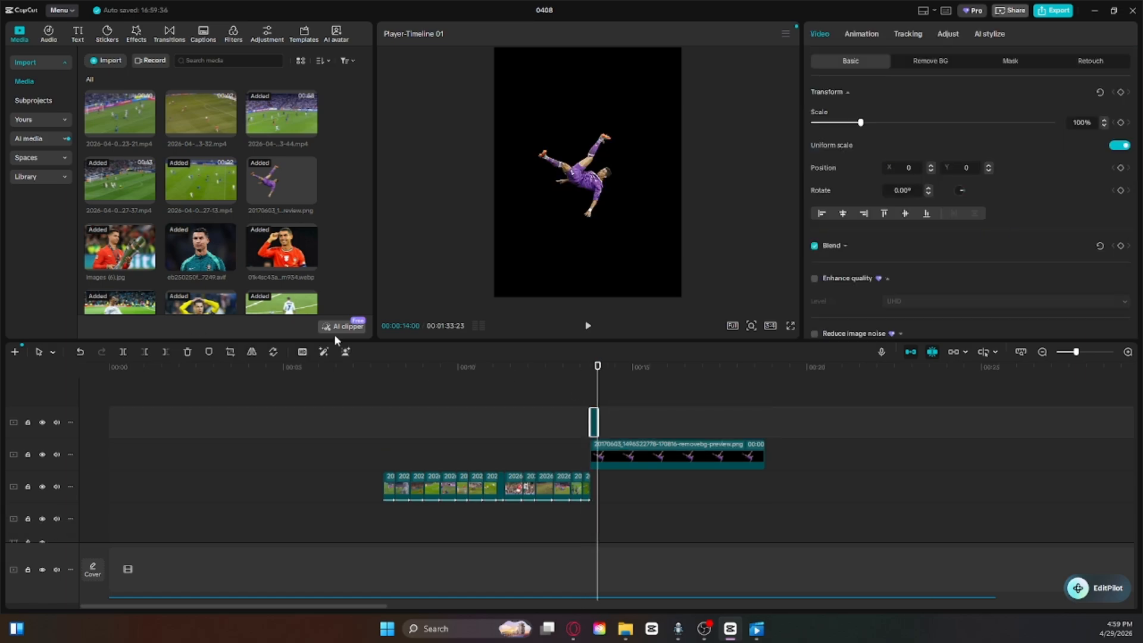
drag(228, 280, 606, 390)
drag(872, 417, 566, 397)
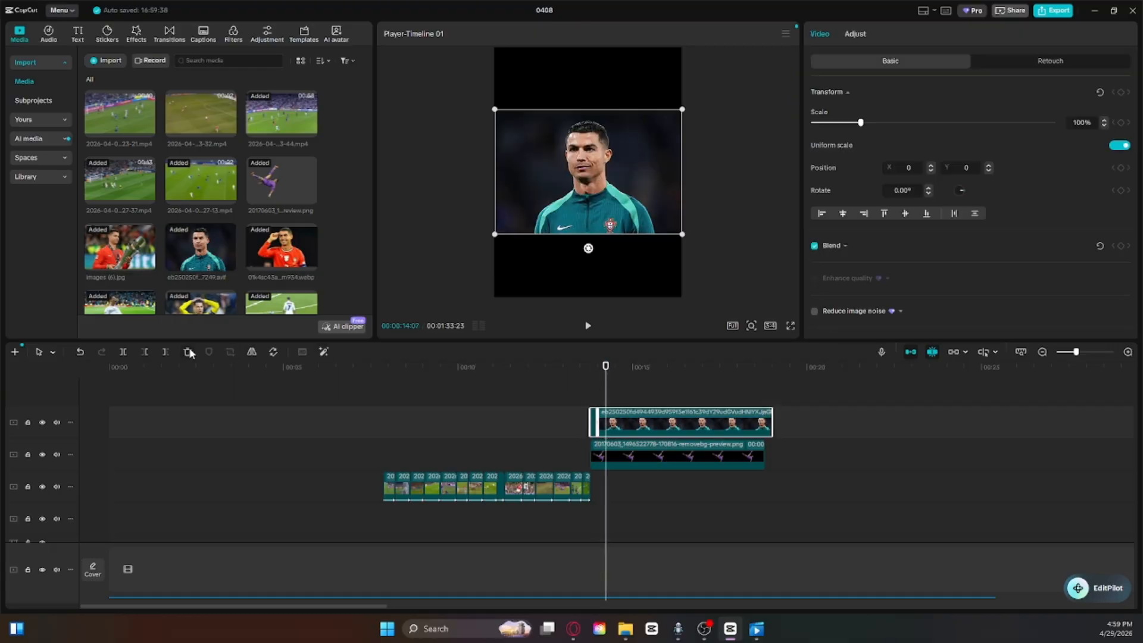
click(186, 352)
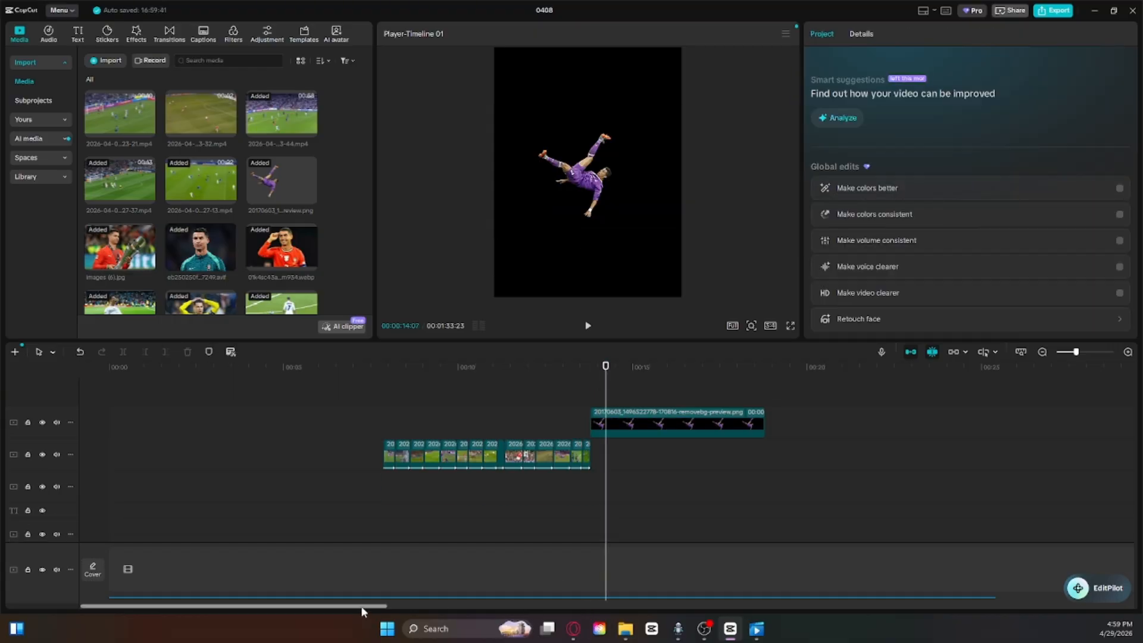
Step: Copy the burst of short photo clips from under the existing kick cutout near 00:00:58 and paste it at 00:00:13:24
drag(361, 606, 780, 582)
scroll(752, 473, down, 5)
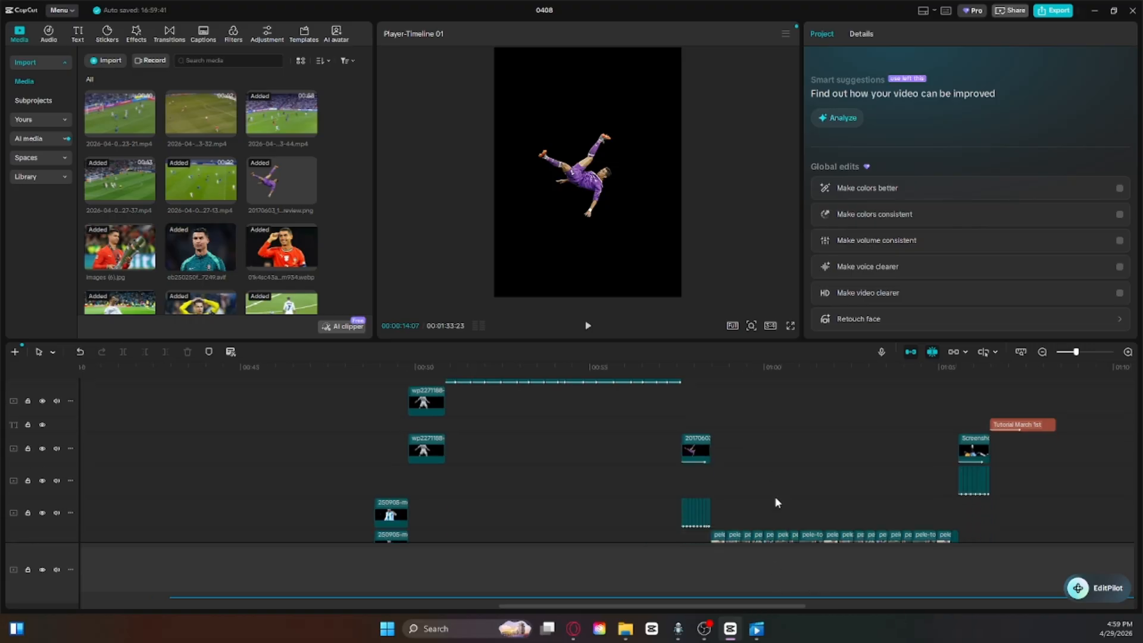
drag(778, 487, 677, 499)
right_click(693, 495)
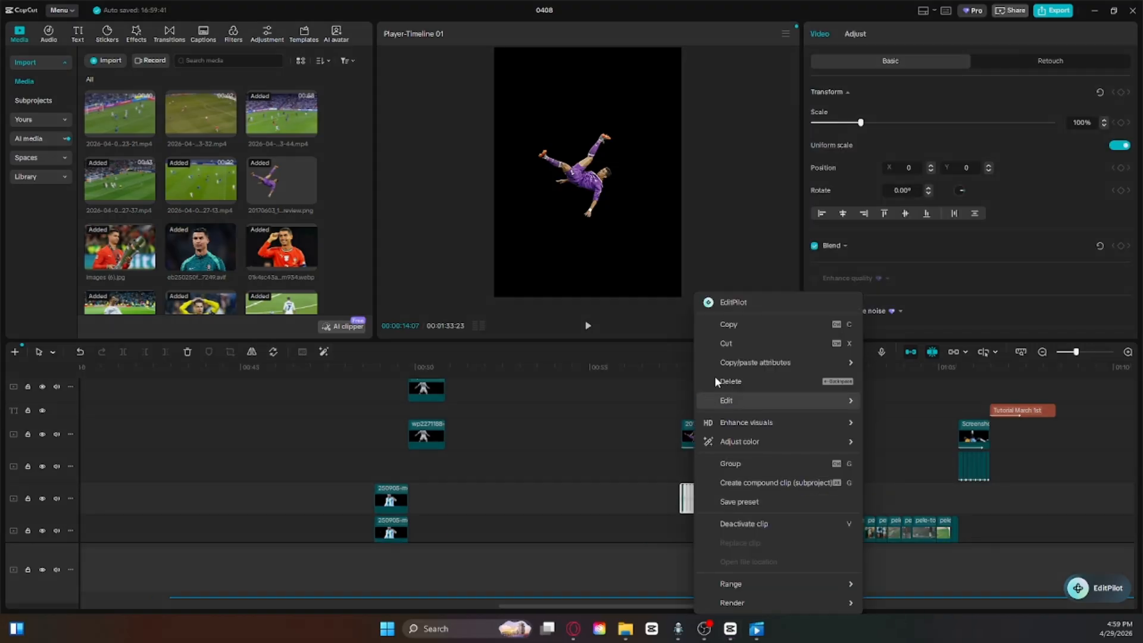
click(717, 325)
click(299, 438)
drag(299, 438, 590, 443)
scroll(544, 454, up, 3)
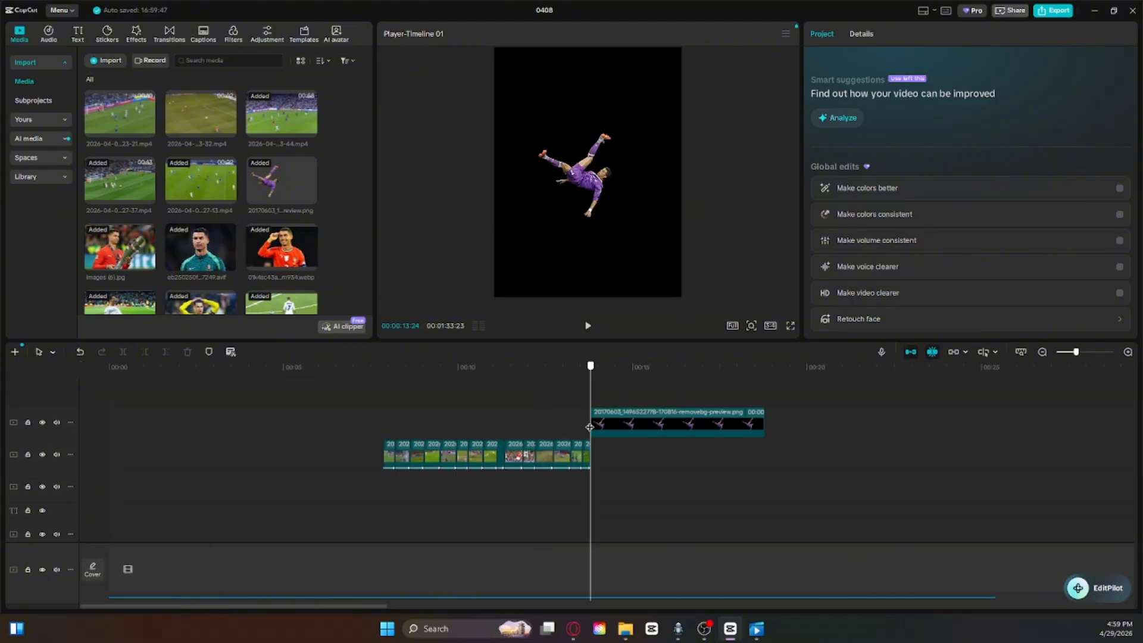
right_click(615, 452)
click(644, 480)
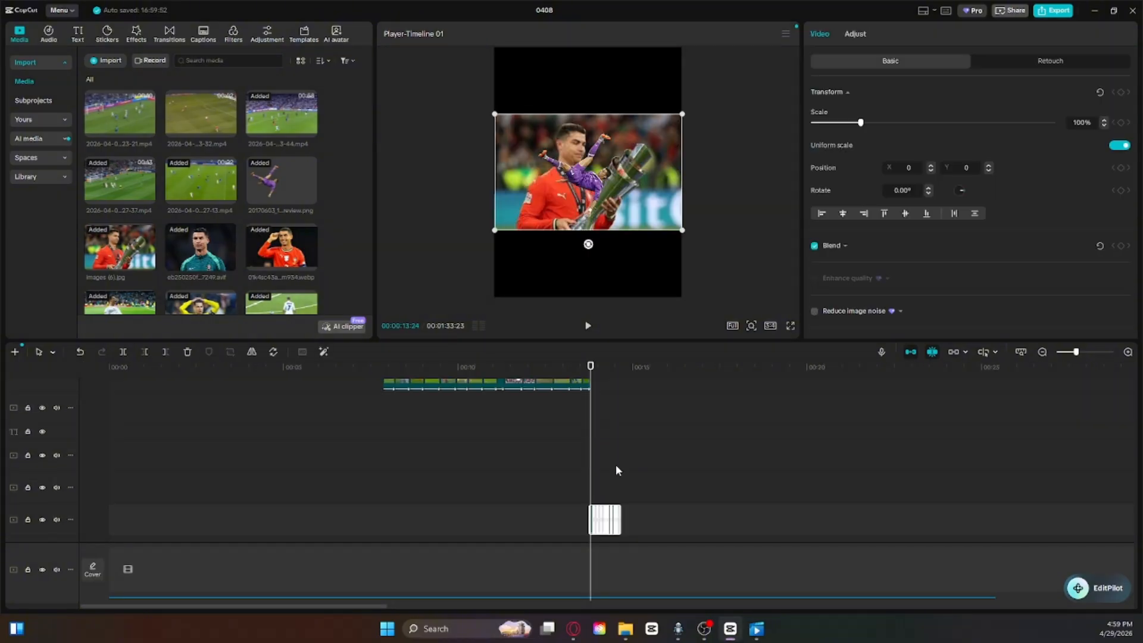
Step: Play the pasted photo burst and trim the kick cutout to end with it at 00:00:14:19
click(587, 329)
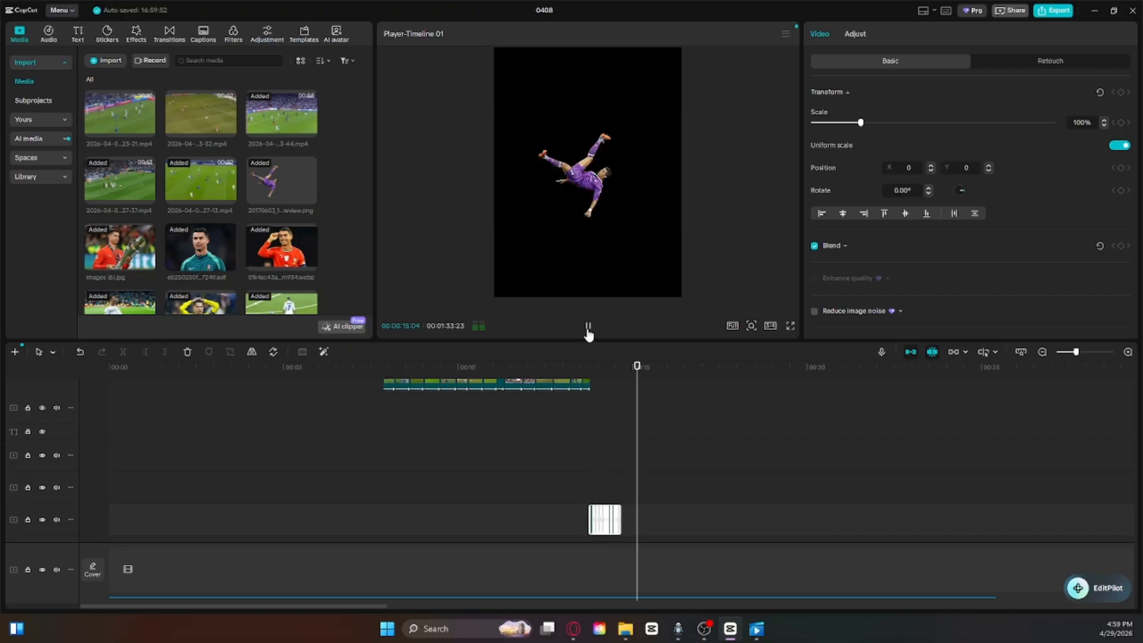
drag(661, 389, 623, 410)
click(635, 408)
scroll(632, 426, up, 2)
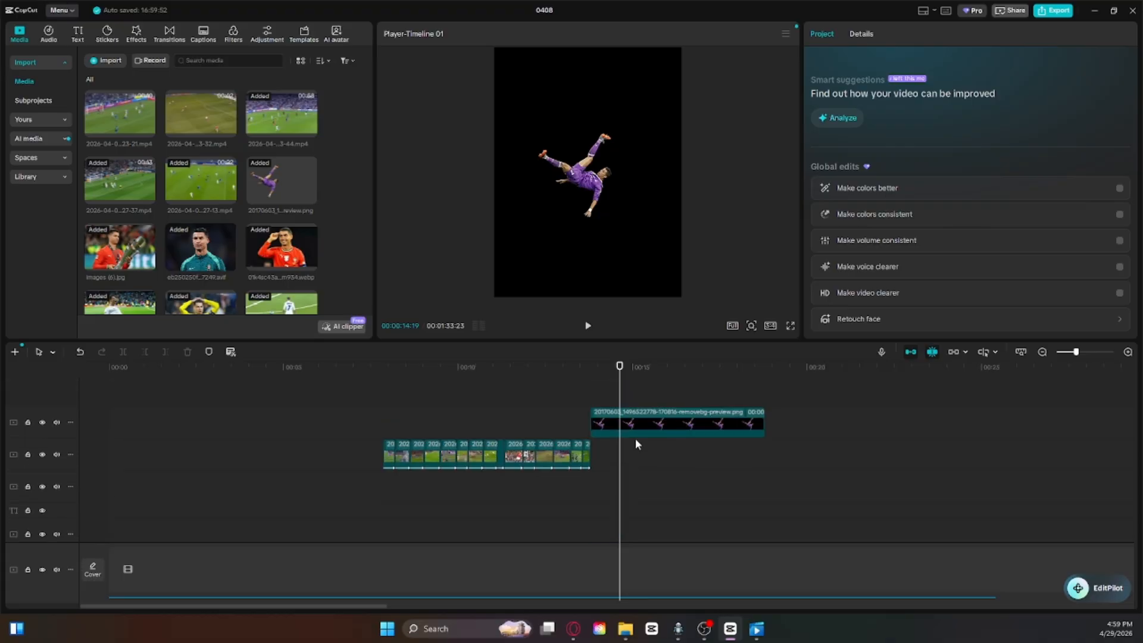
click(635, 431)
click(167, 353)
Step: Nudge the kick cutout slightly to the right, apply the Swoosh In animation and play it from 00:00:13:24
click(592, 386)
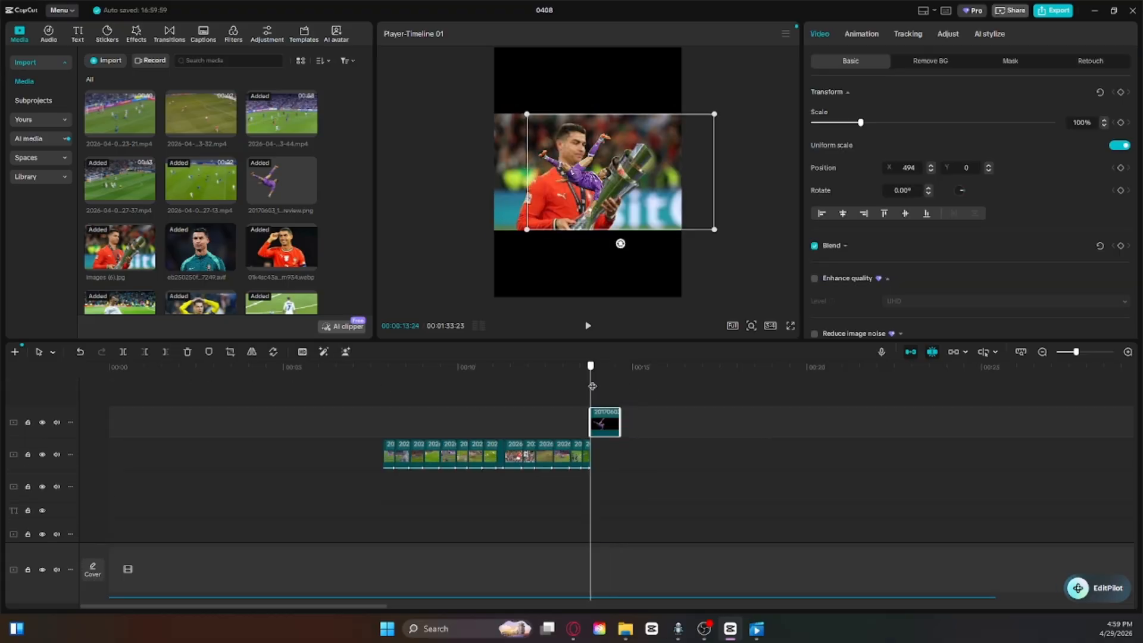
click(862, 35)
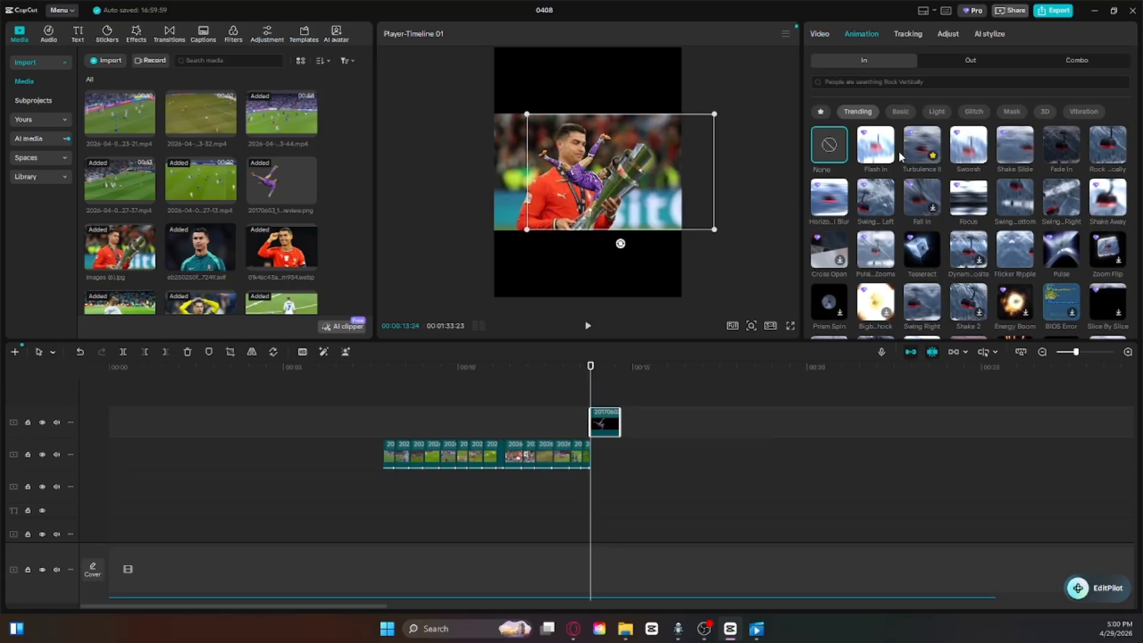
mouse_move(598, 176)
mouse_down()
mouse_move(594, 159)
mouse_move(610, 262)
mouse_move(572, 197)
mouse_move(599, 177)
mouse_up()
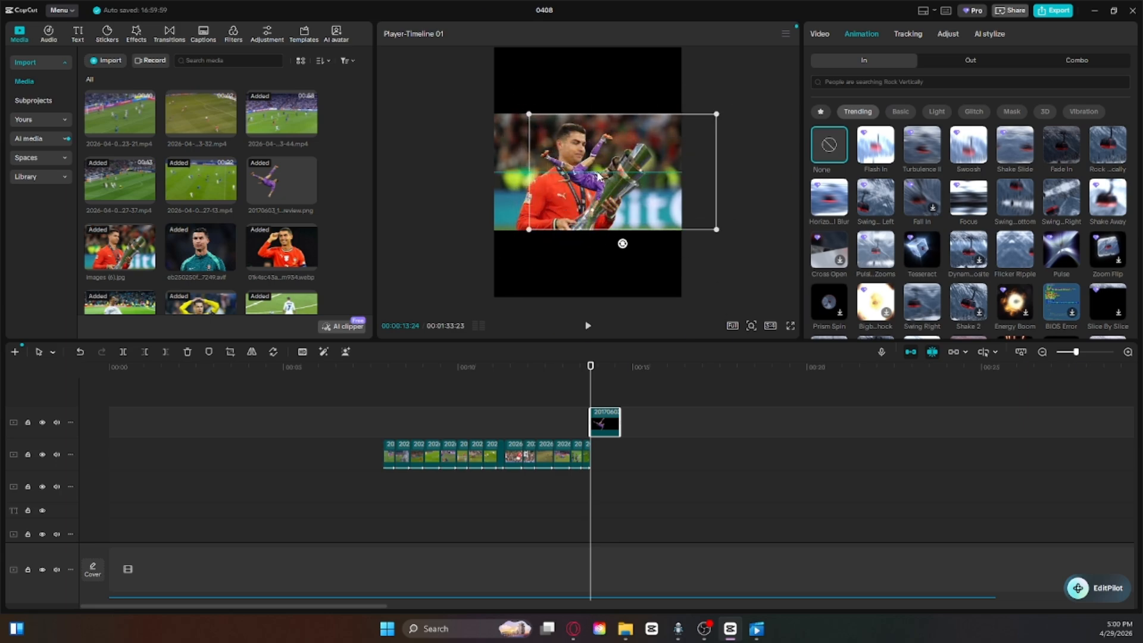
click(968, 149)
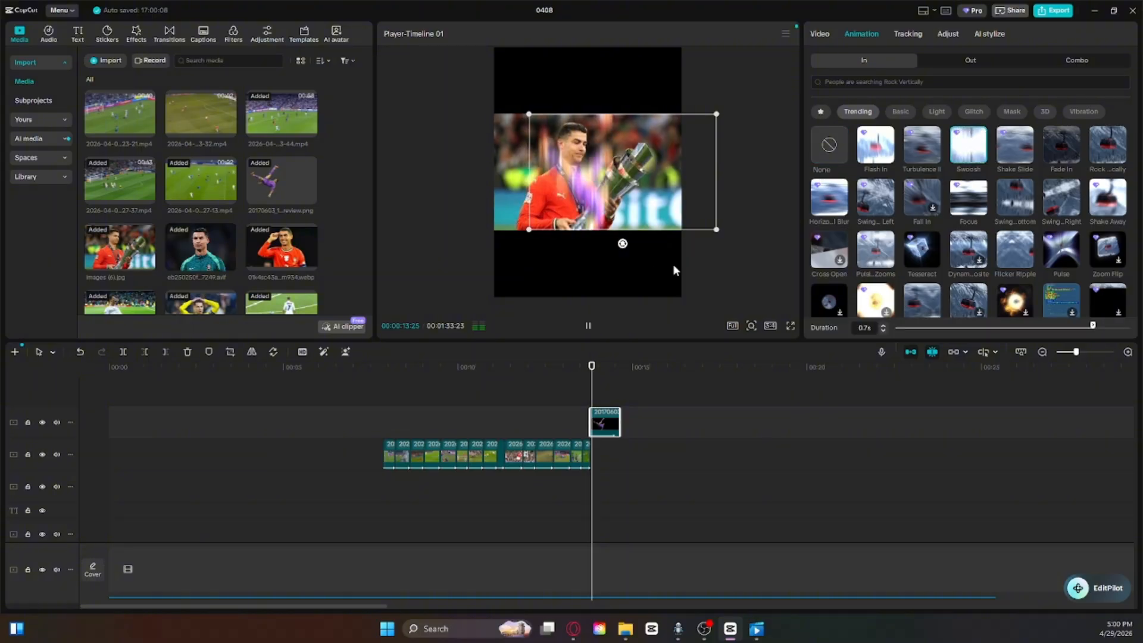
drag(626, 384, 590, 377)
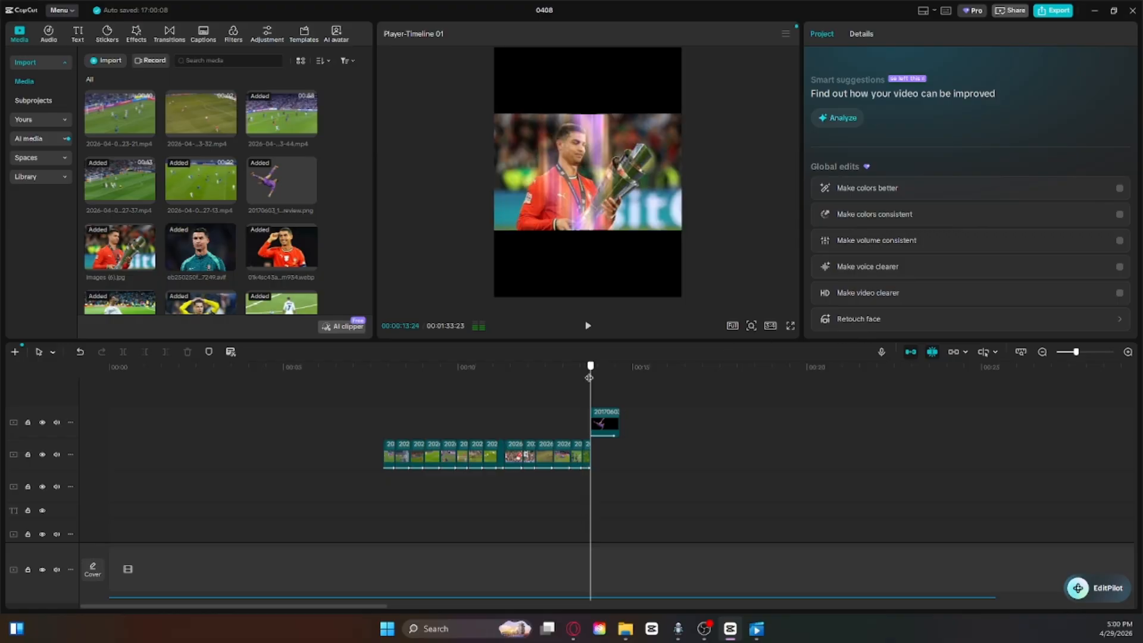
key(space)
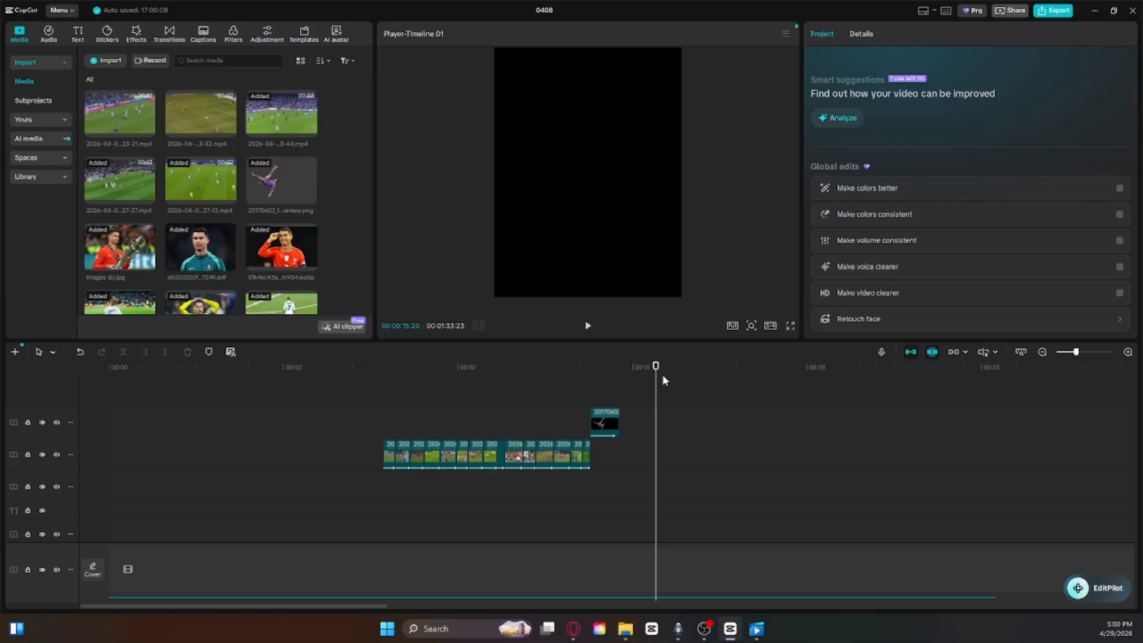
Step: Try a custom adjustment layer at the start of the timeline after browsing the video effects, and delete it
drag(659, 383, 486, 426)
scroll(891, 407, down, 2)
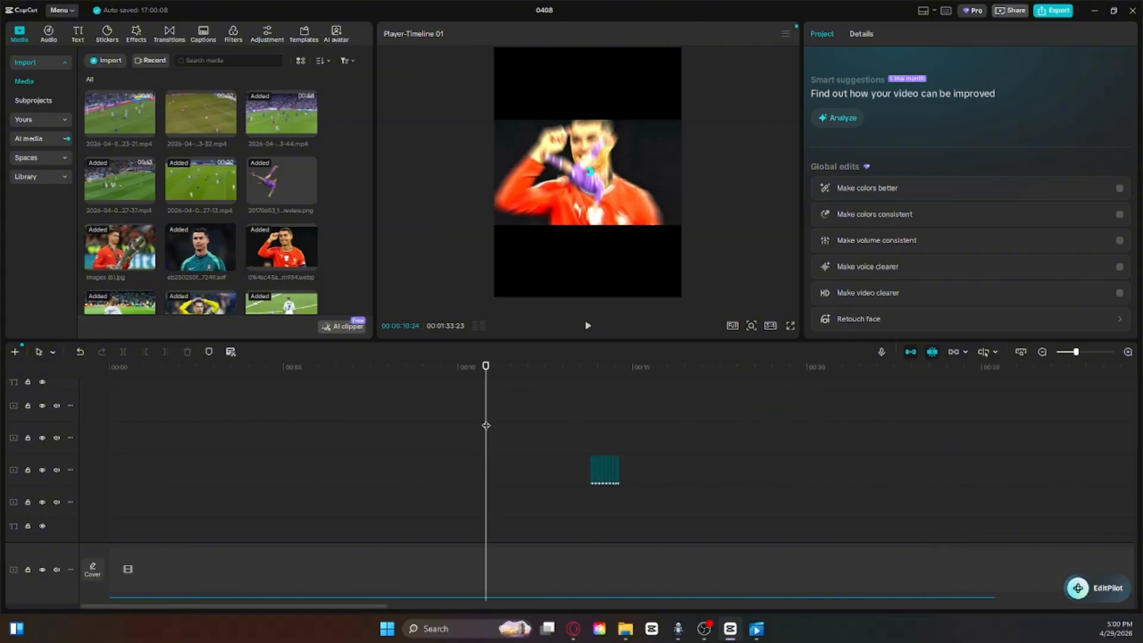
click(132, 33)
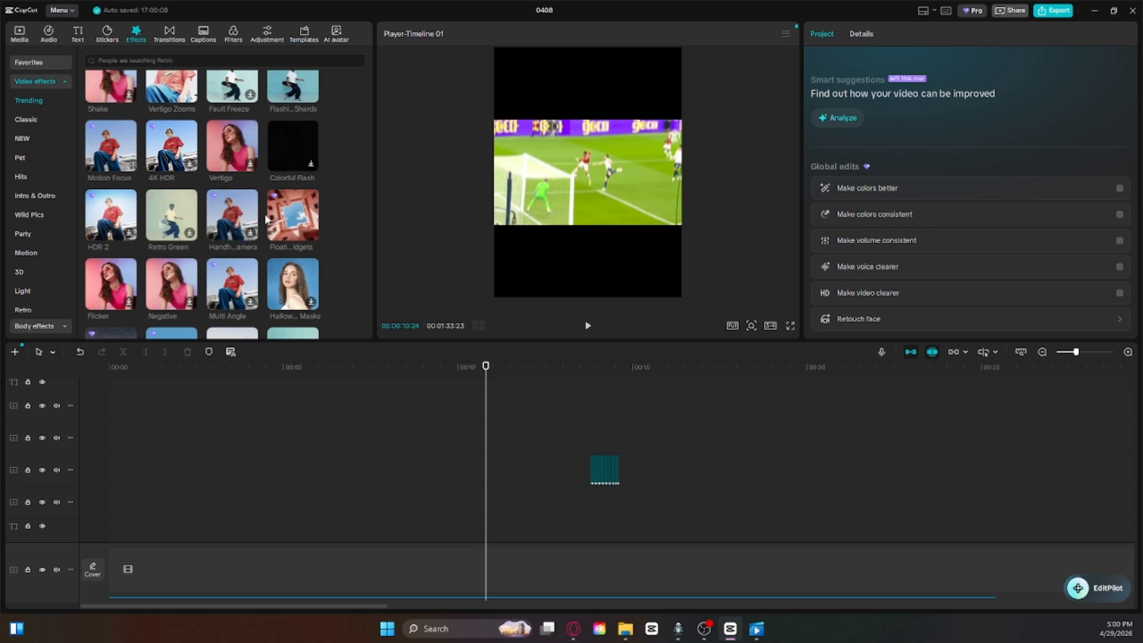
click(266, 36)
drag(132, 88, 121, 396)
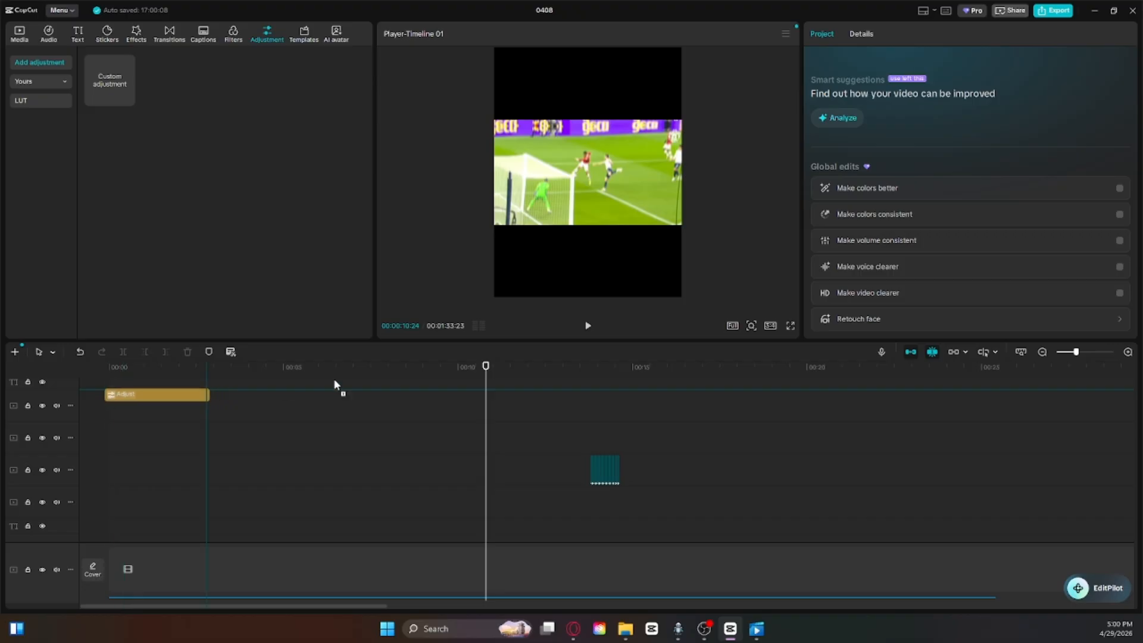
drag(486, 366, 137, 366)
click(188, 352)
Step: Add a default text clip in the empty stretch at about 00:00:20 and preview it at 00:00:22:14
click(79, 39)
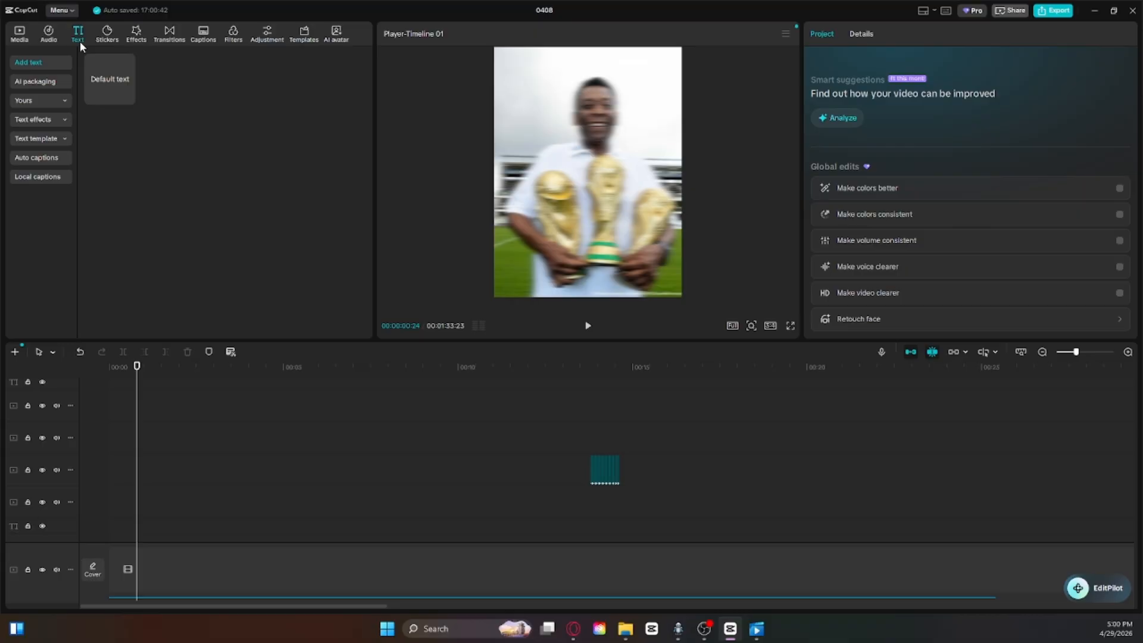
drag(107, 74, 805, 496)
drag(701, 449, 893, 451)
scroll(893, 451, down, 2)
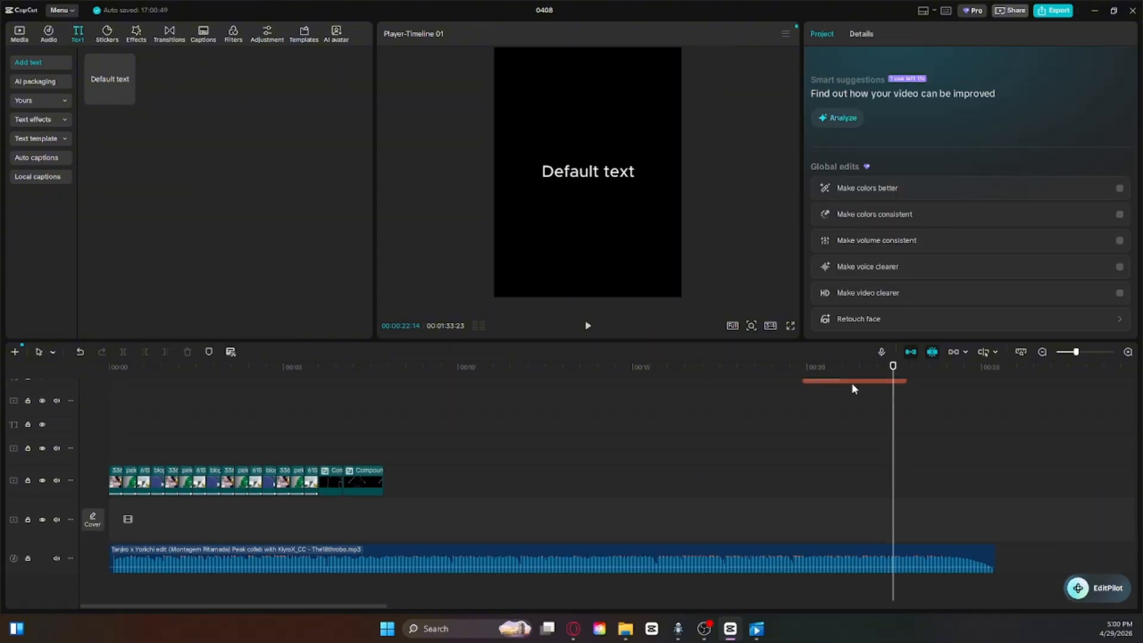
Step: Move the default text clip to start at 00:00:22:14 and trim its end to the end of the first song clip
drag(853, 386, 949, 403)
drag(894, 378, 992, 391)
click(1019, 504)
click(980, 394)
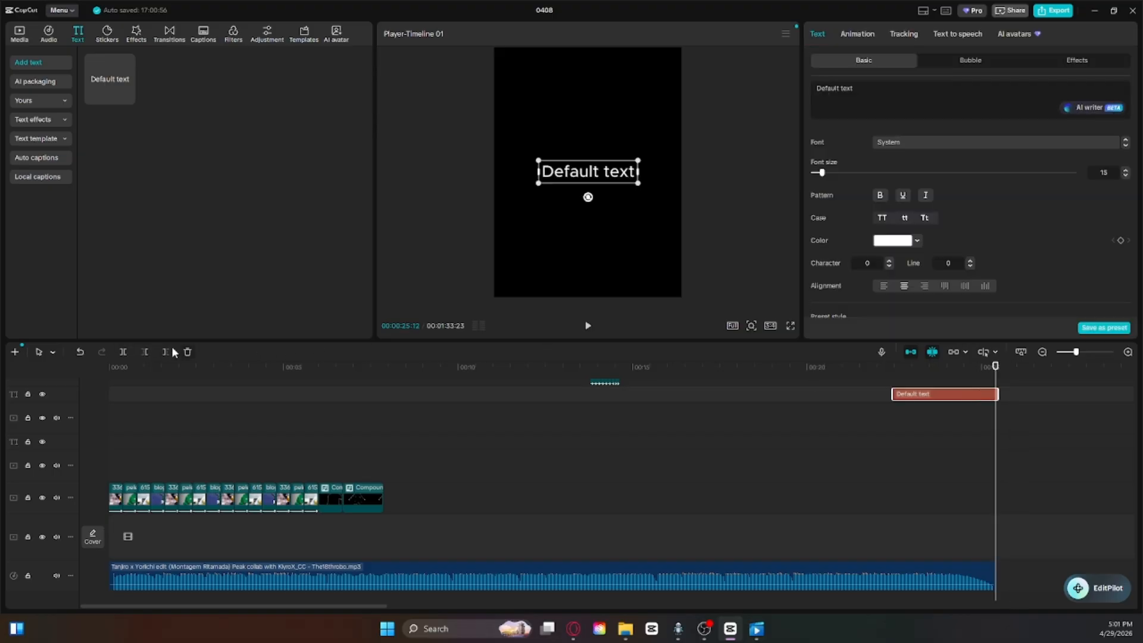
click(843, 463)
drag(844, 365, 895, 376)
click(910, 395)
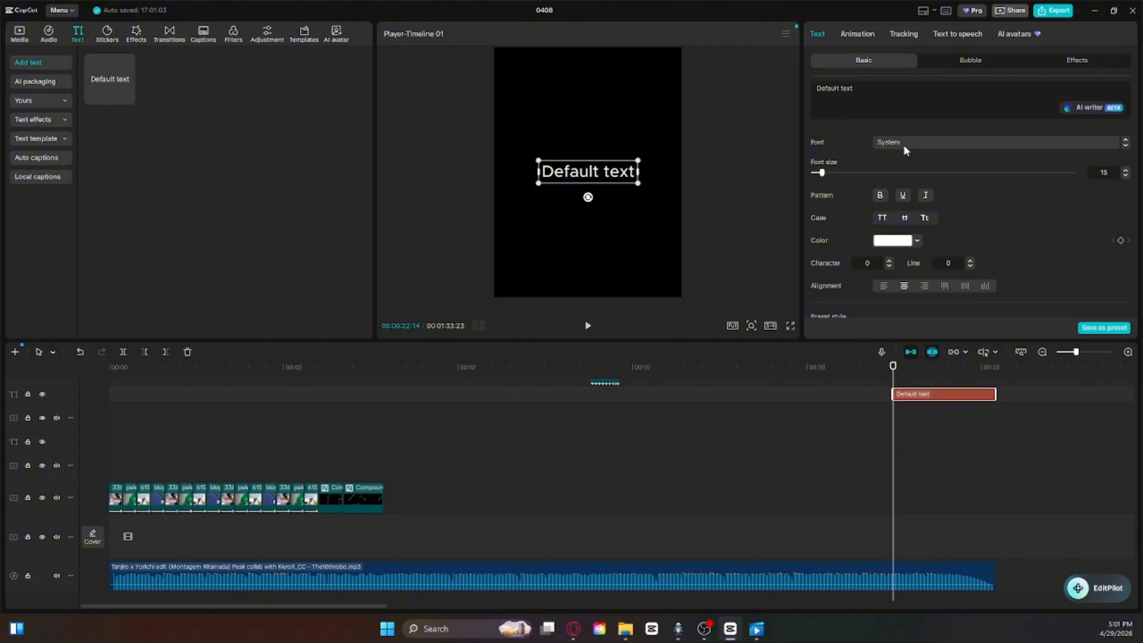
Step: Set the default text's font to the favourite コーポレート・ロゴ and enlarge the text to span most of the frame width
click(990, 143)
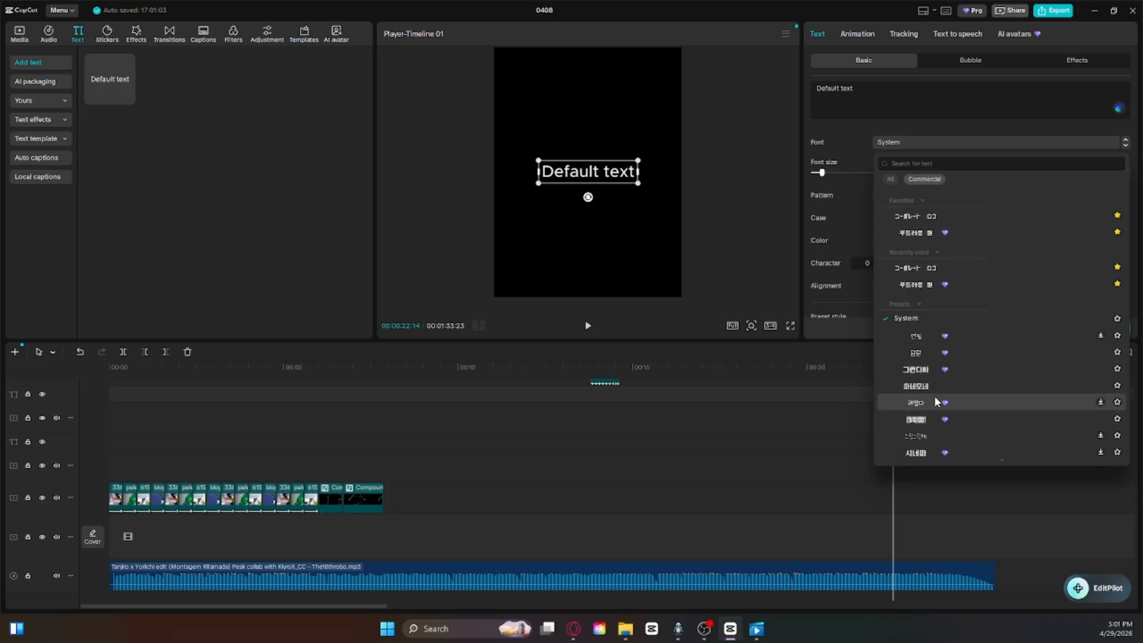
scroll(922, 414, down, 5)
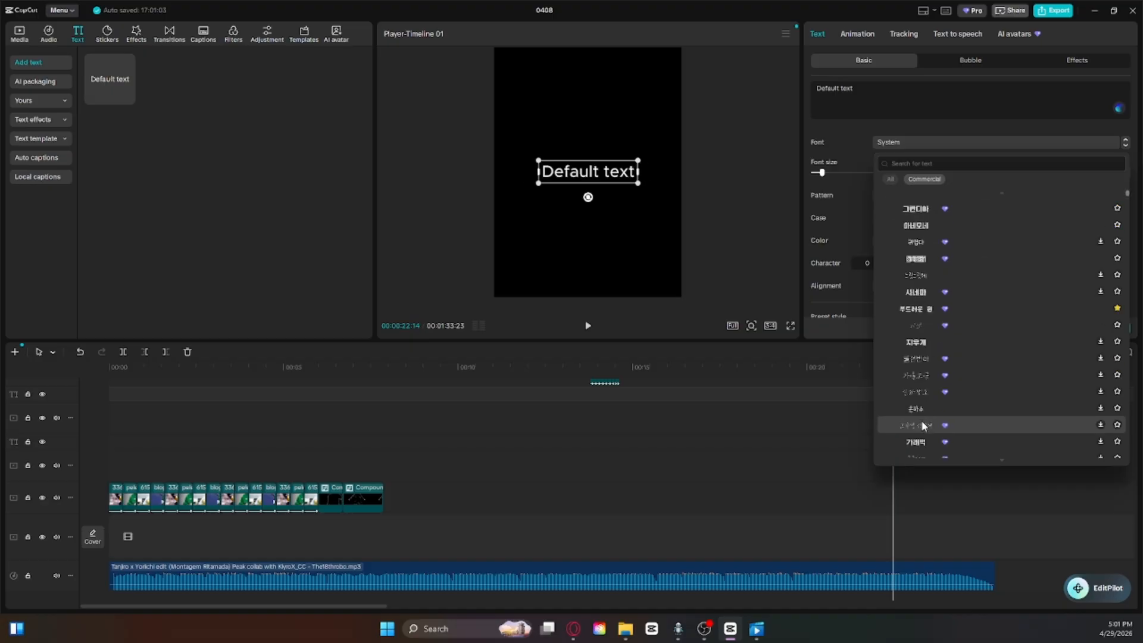
scroll(923, 418, down, 5)
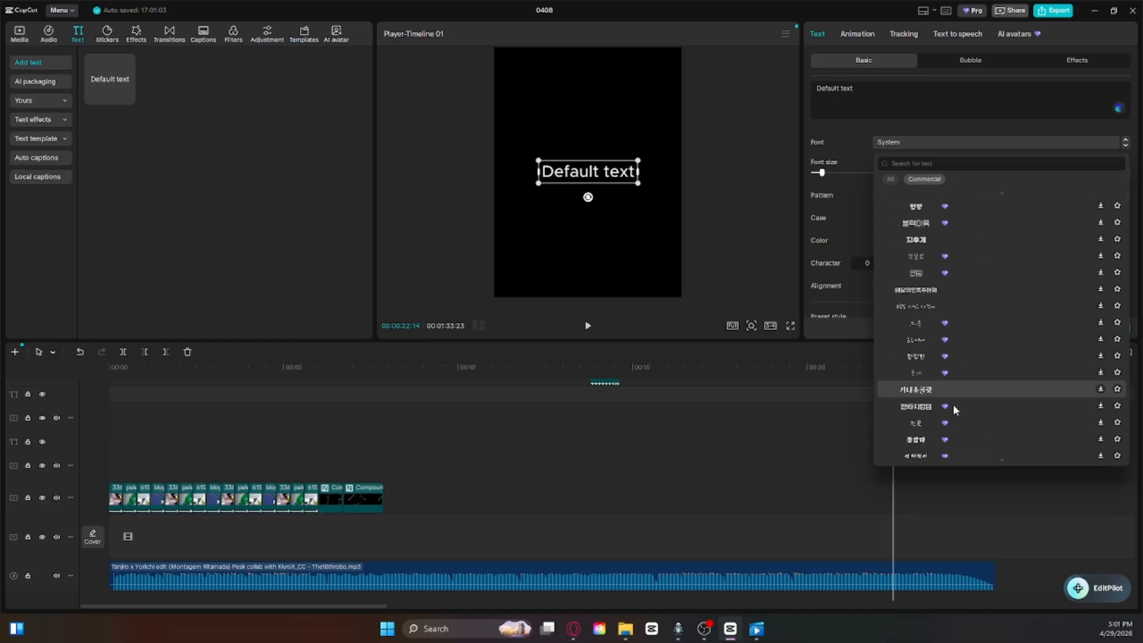
scroll(950, 424, down, 5)
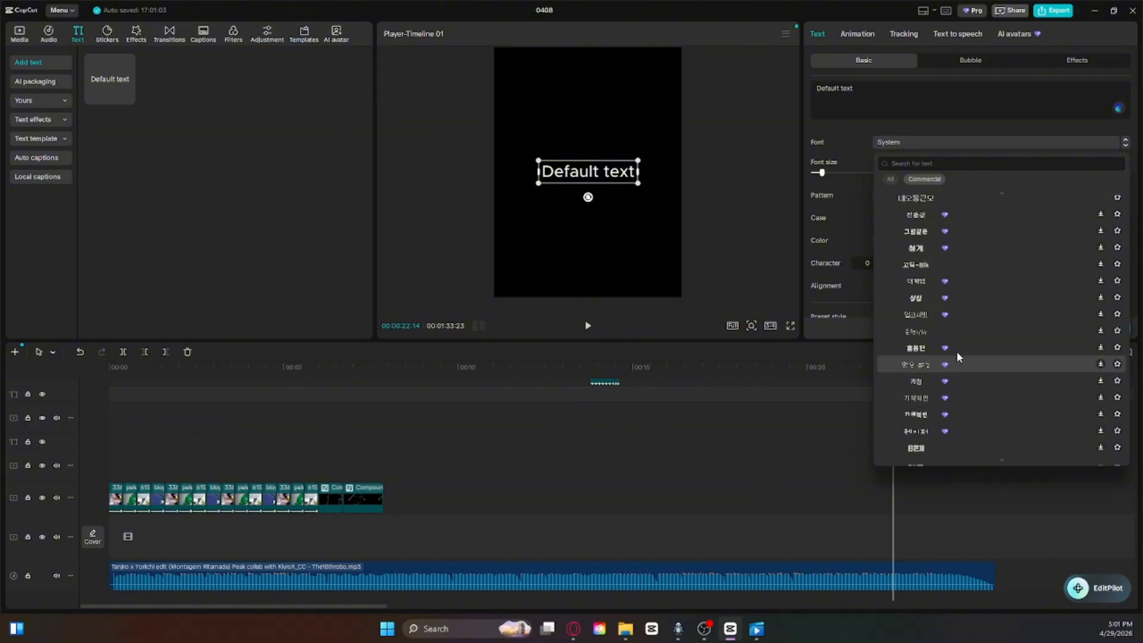
scroll(921, 341, down, 5)
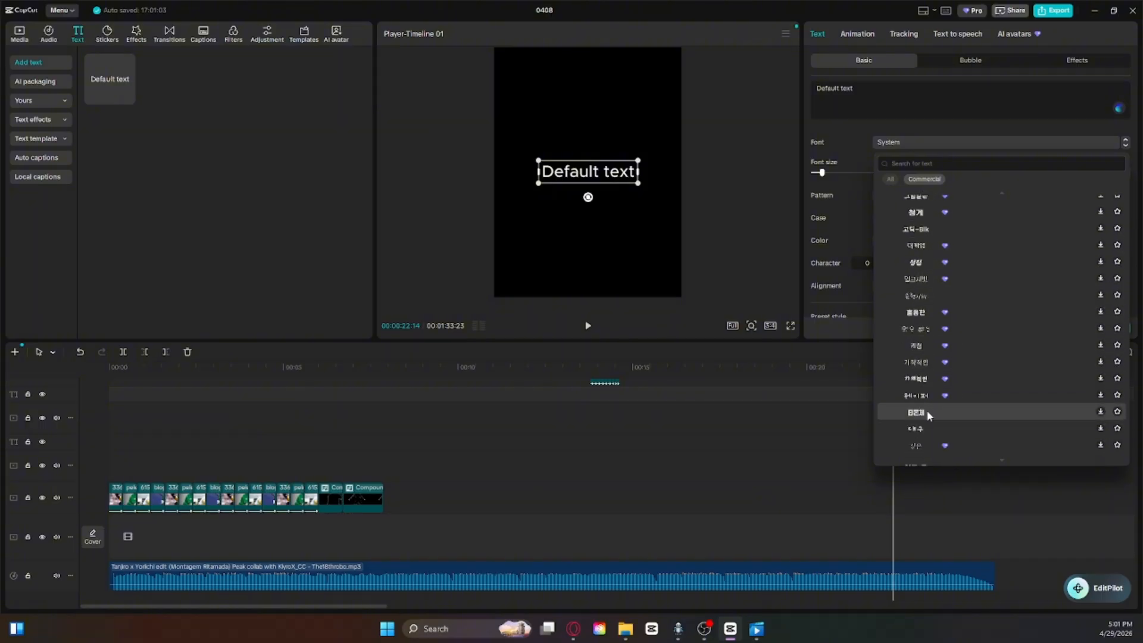
scroll(944, 327, up, 15)
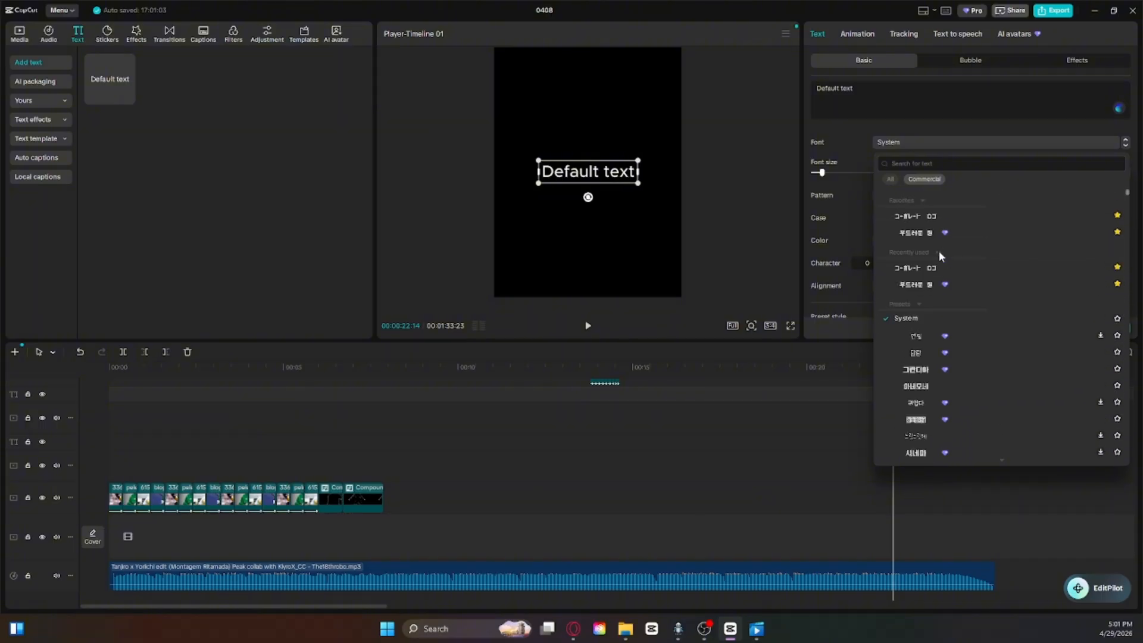
click(930, 215)
drag(645, 161, 670, 143)
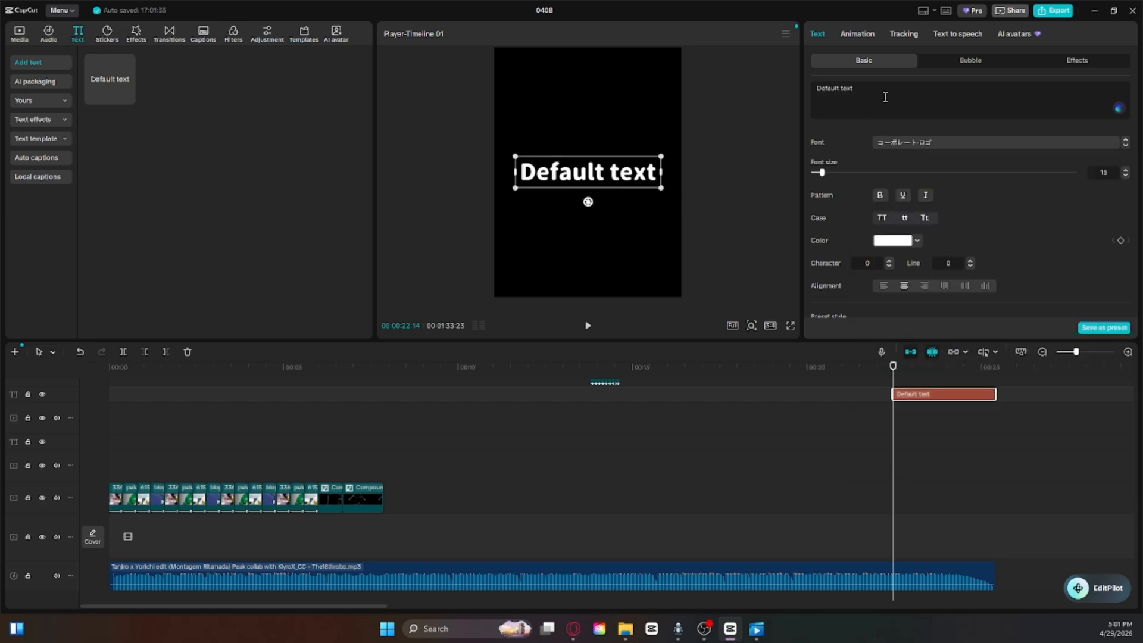
Step: Apply the favourite Shine loop animation to the default text
scroll(895, 273, down, 3)
scroll(896, 210, up, 3)
click(862, 34)
click(1041, 70)
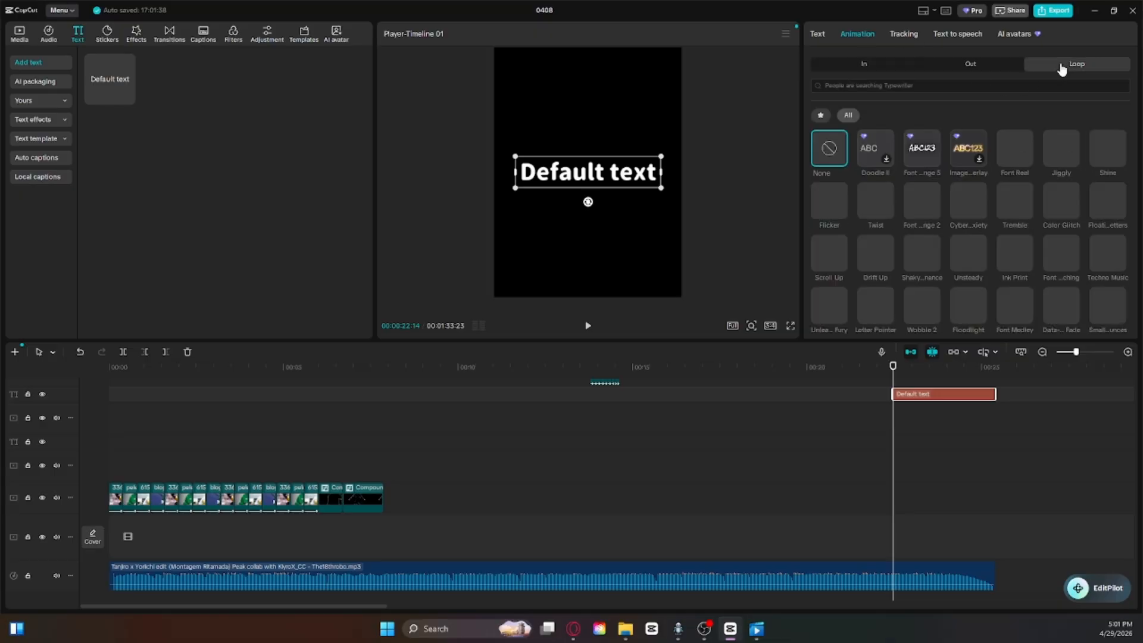
click(822, 115)
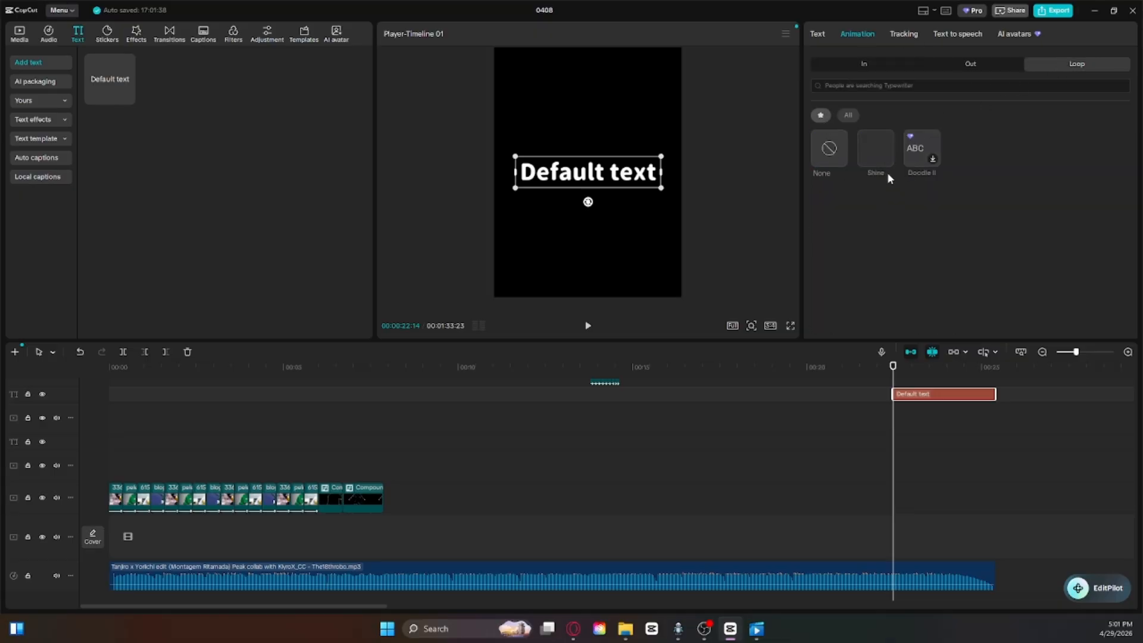
click(877, 150)
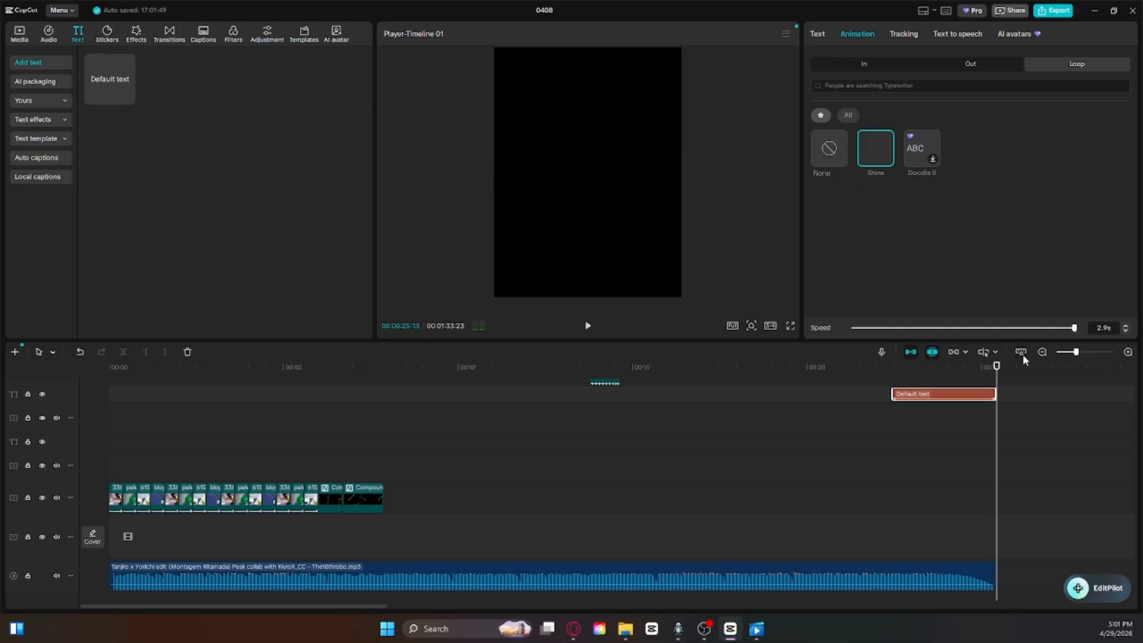
Step: Extend the text clip, set the Shine speed to 5.0s, trim the clip back to the song's end and play it from 00:00:22:01
drag(995, 380, 1077, 387)
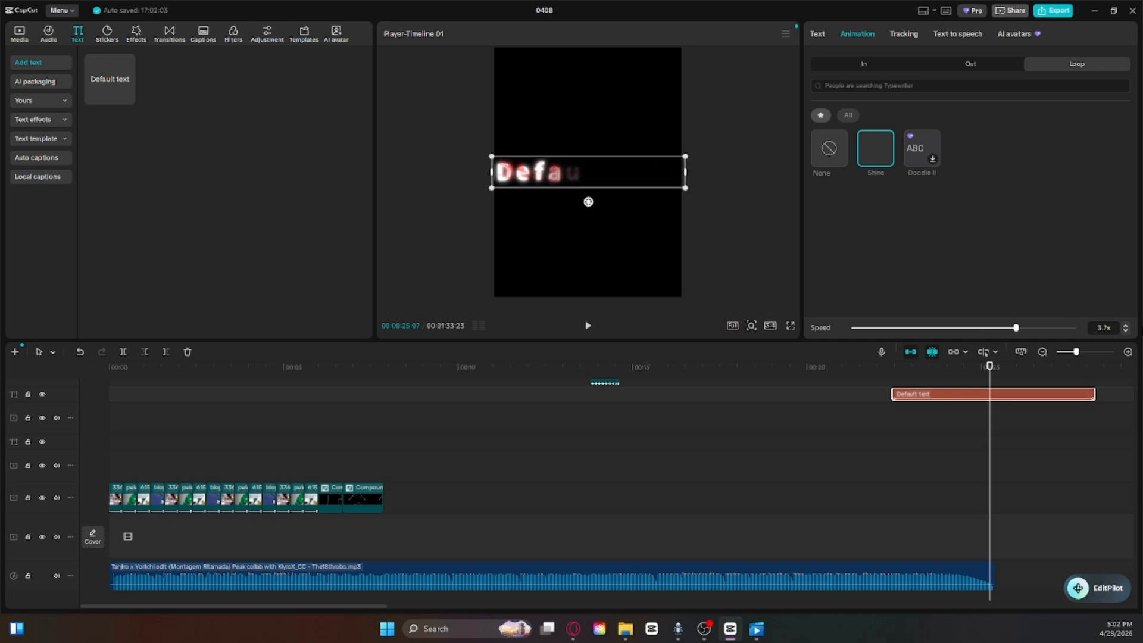
drag(1016, 327, 1074, 328)
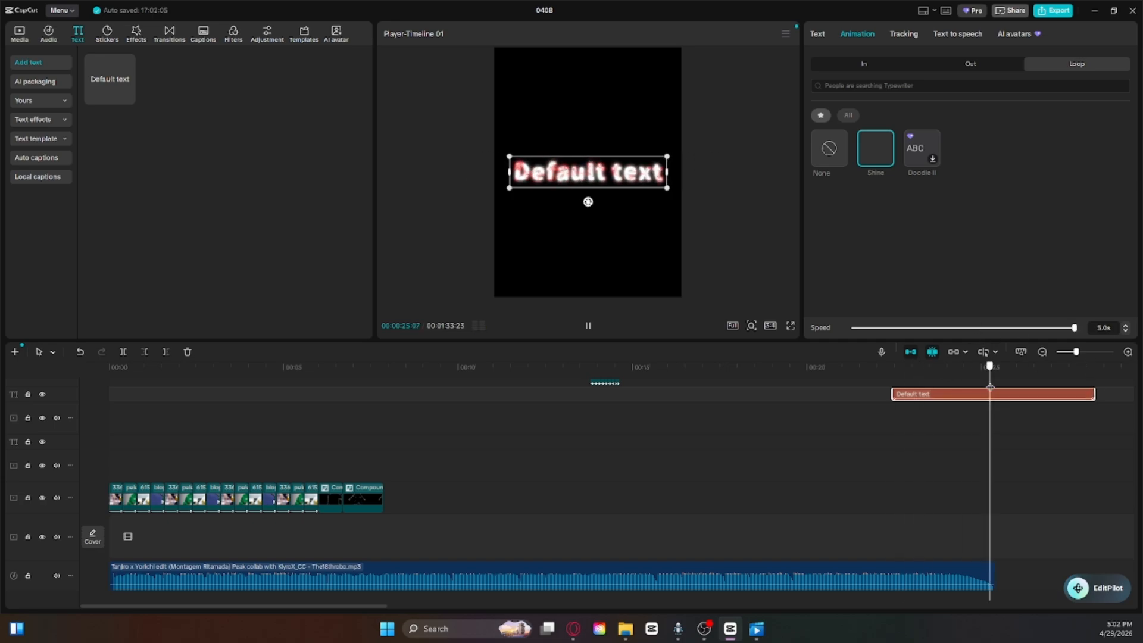
click(166, 352)
click(880, 426)
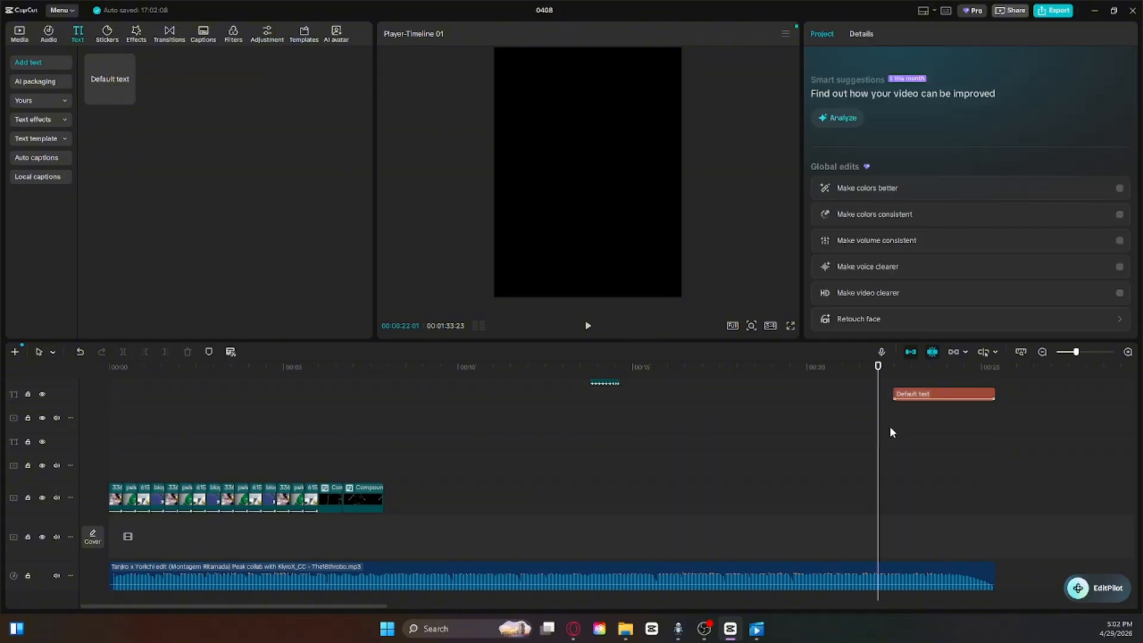
key(space)
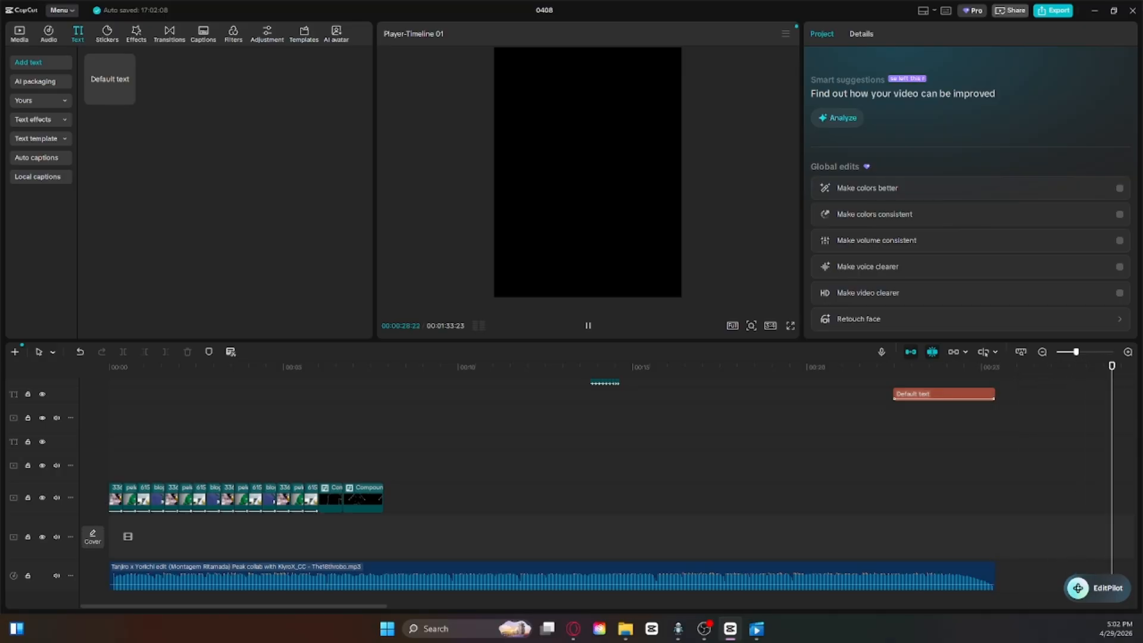
Step: Glance at the finished edit around 00:00:46:29, then delete all rebuilt clips and their song at the start of the timeline
click(798, 440)
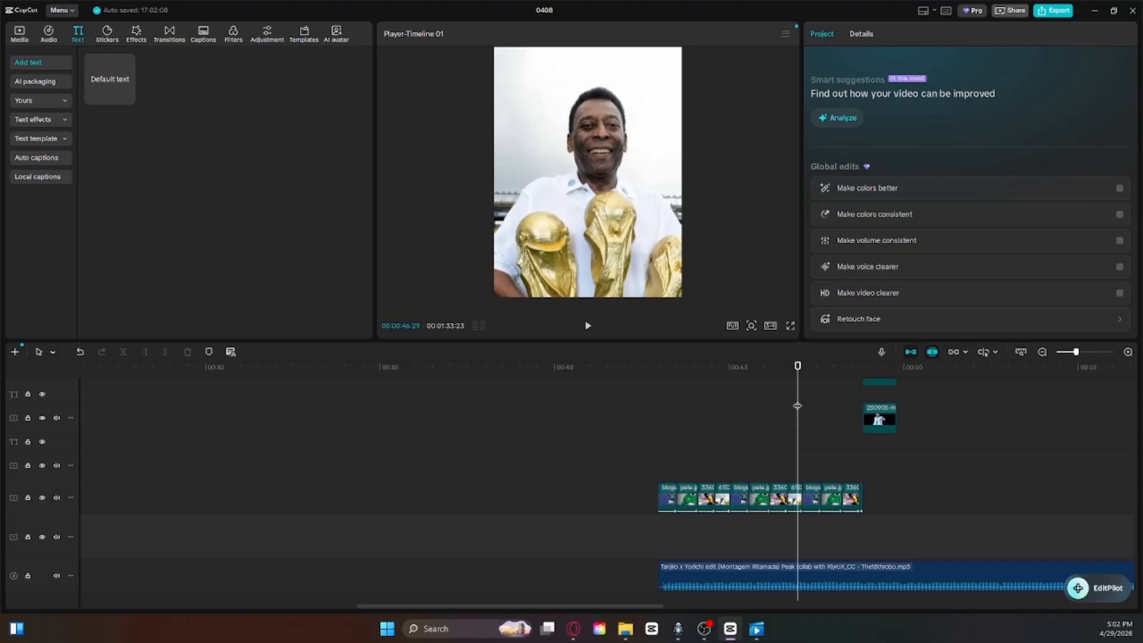
drag(800, 403, 79, 438)
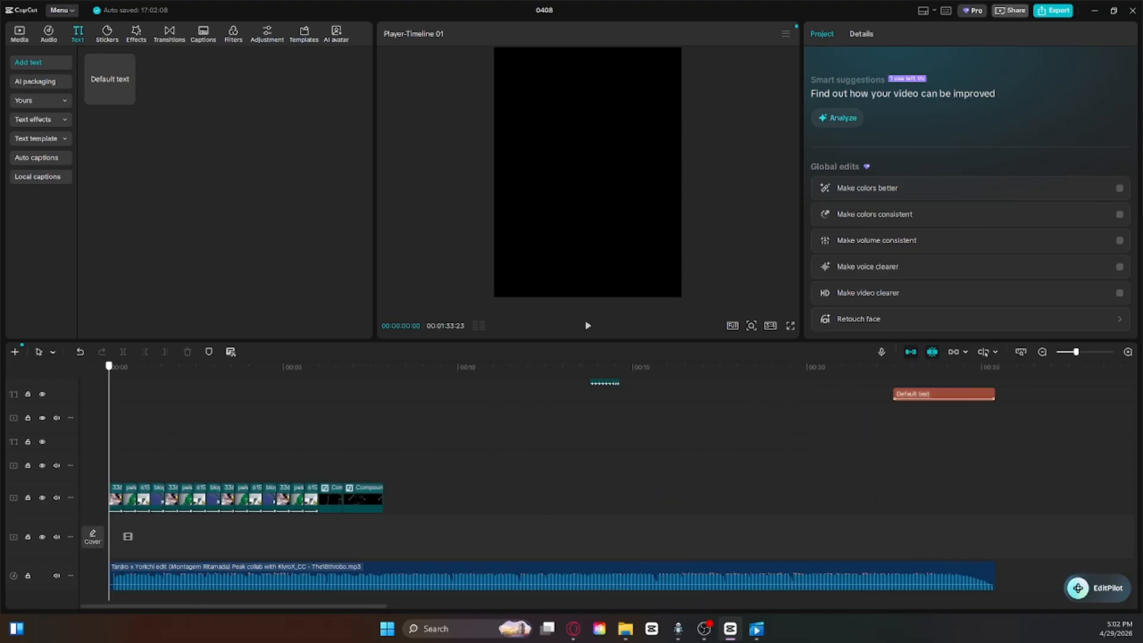
scroll(568, 509, down, 1)
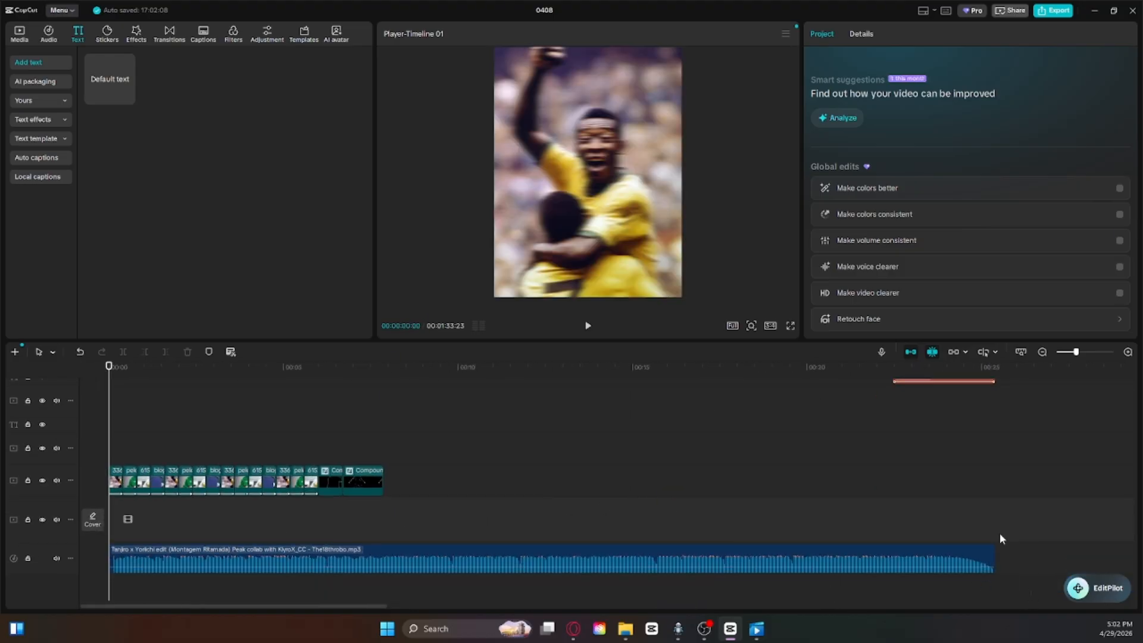
drag(1031, 595, 132, 376)
key(Delete)
scroll(360, 476, down, 3)
scroll(365, 486, down, 2)
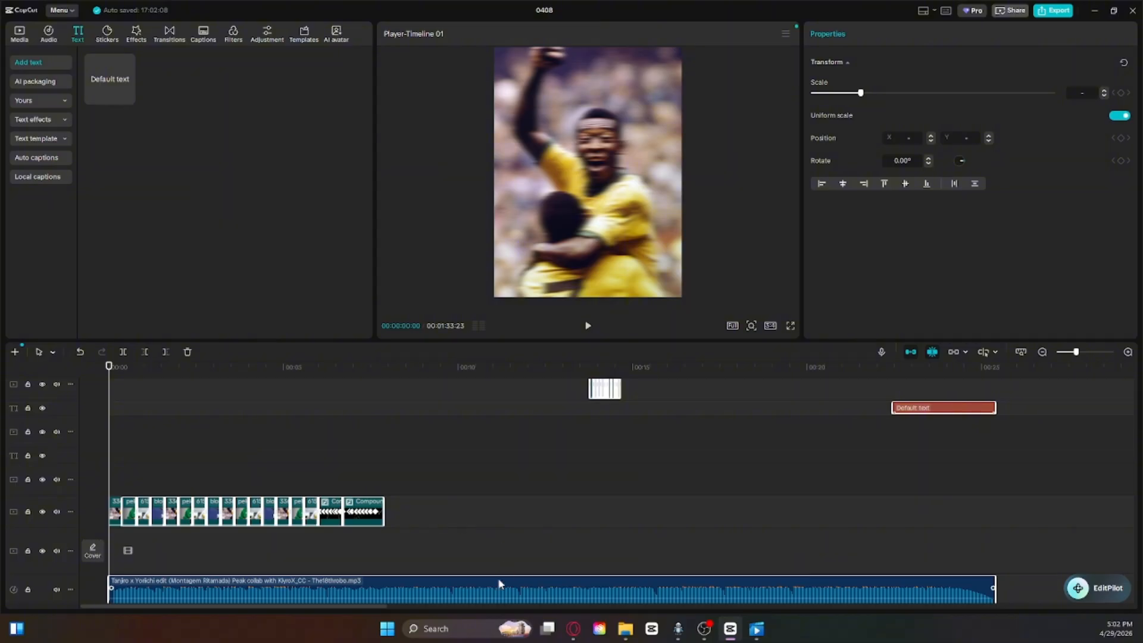
right_click(499, 569)
click(558, 379)
mouse_move(1076, 352)
mouse_down()
mouse_move(1099, 353)
mouse_move(1085, 352)
mouse_up()
click(126, 480)
click(188, 352)
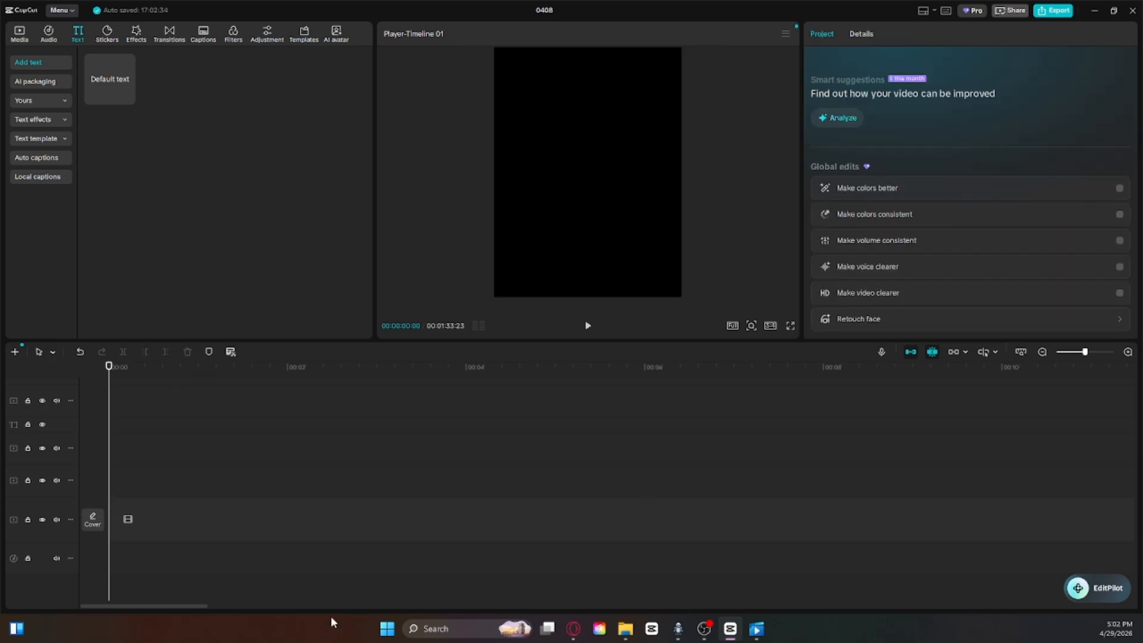
Step: Move all remaining clips and both song copies to the start of the timeline and set the playhead at 00:00:23:12
drag(192, 602, 660, 592)
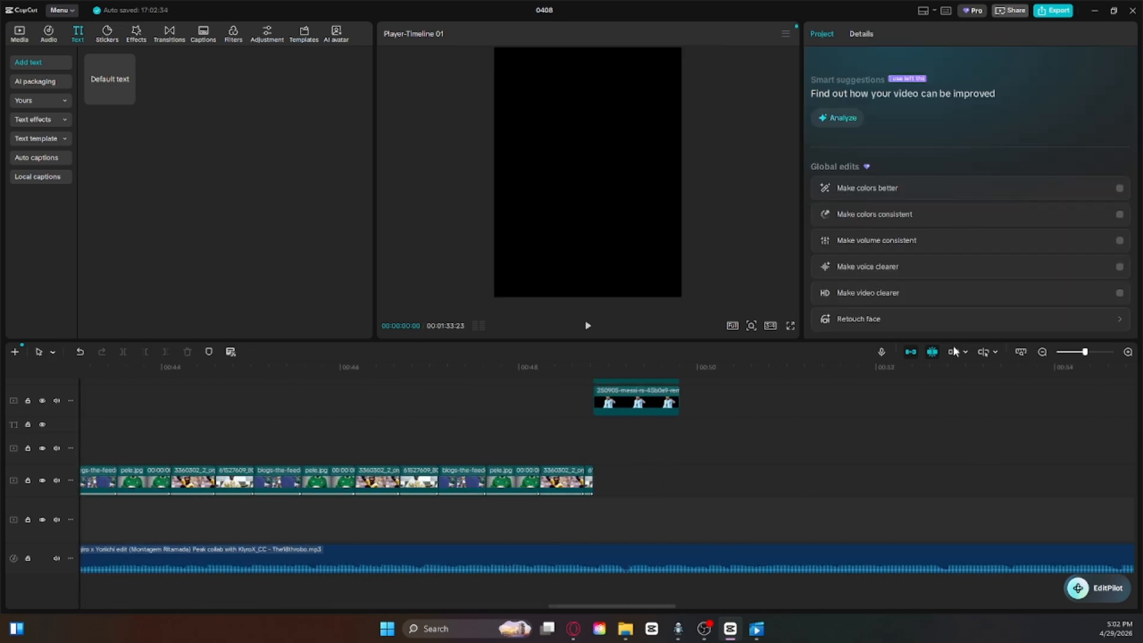
drag(1074, 353, 1070, 352)
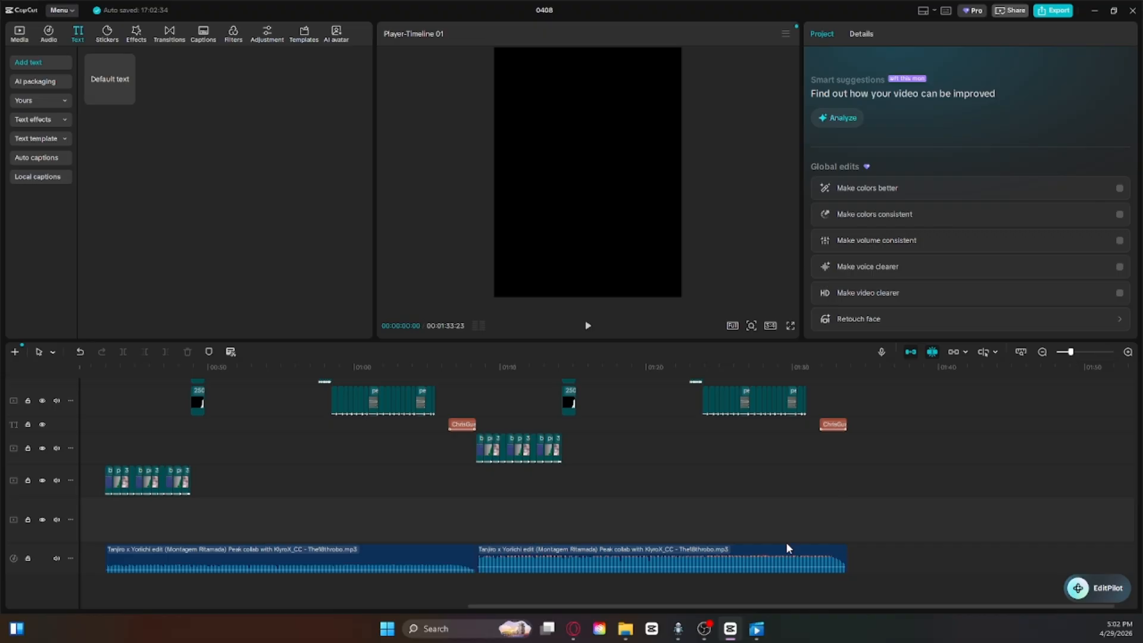
scroll(791, 547, up, 4)
scroll(803, 558, down, 4)
drag(899, 587, 97, 265)
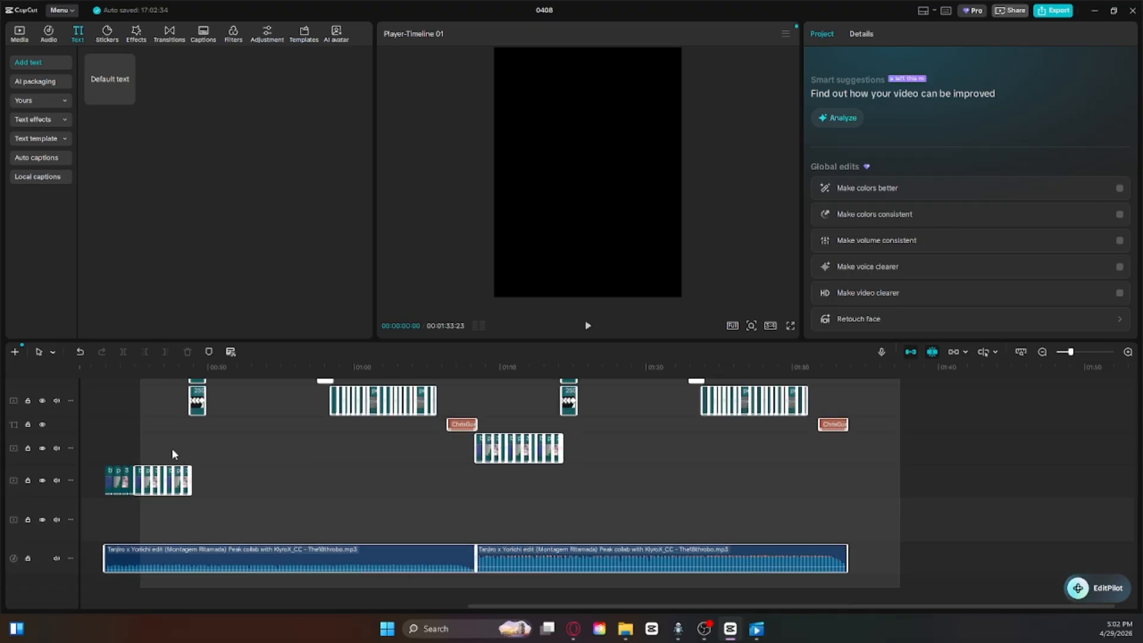
scroll(149, 429, up, 5)
scroll(93, 382, down, 4)
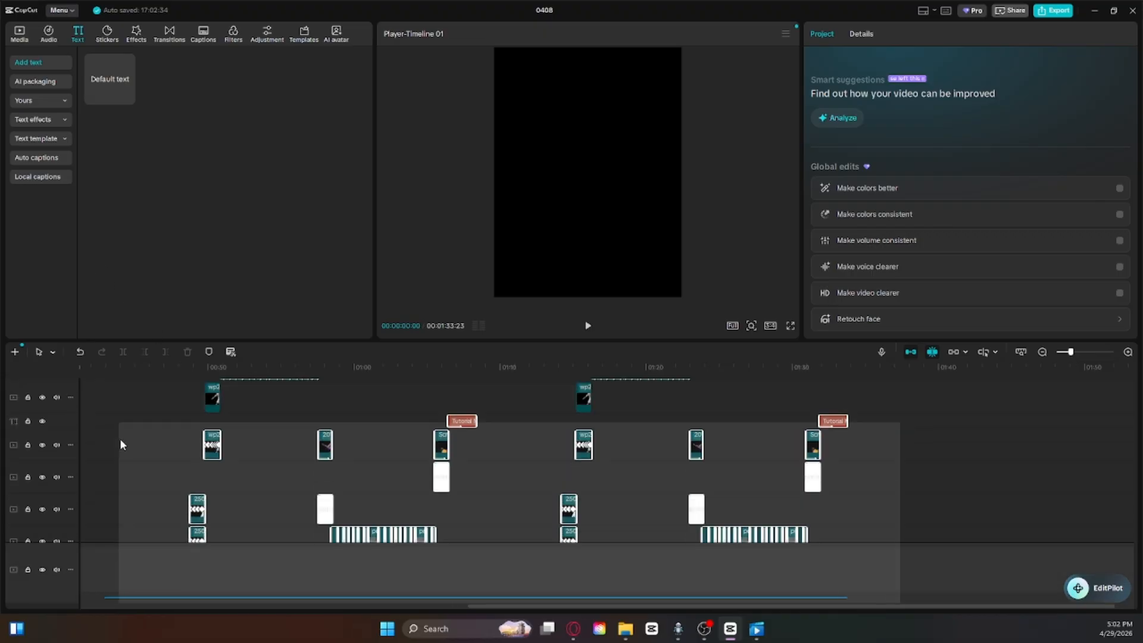
scroll(84, 461, left, 3)
mouse_move(171, 275)
mouse_down()
mouse_move(182, 361)
mouse_move(180, 291)
mouse_up()
scroll(381, 550, down, 3)
drag(379, 557, 450, 459)
click(269, 478)
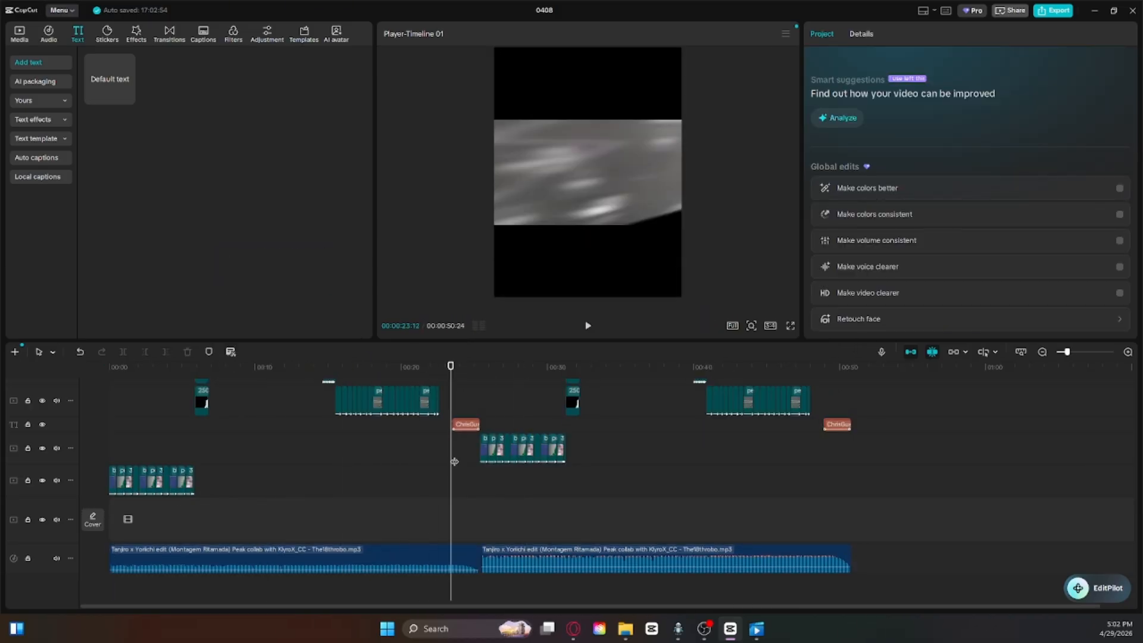
Step: Switch to OBS to check the recording and move its window off the main screen
click(704, 629)
drag(617, 12, 608, 32)
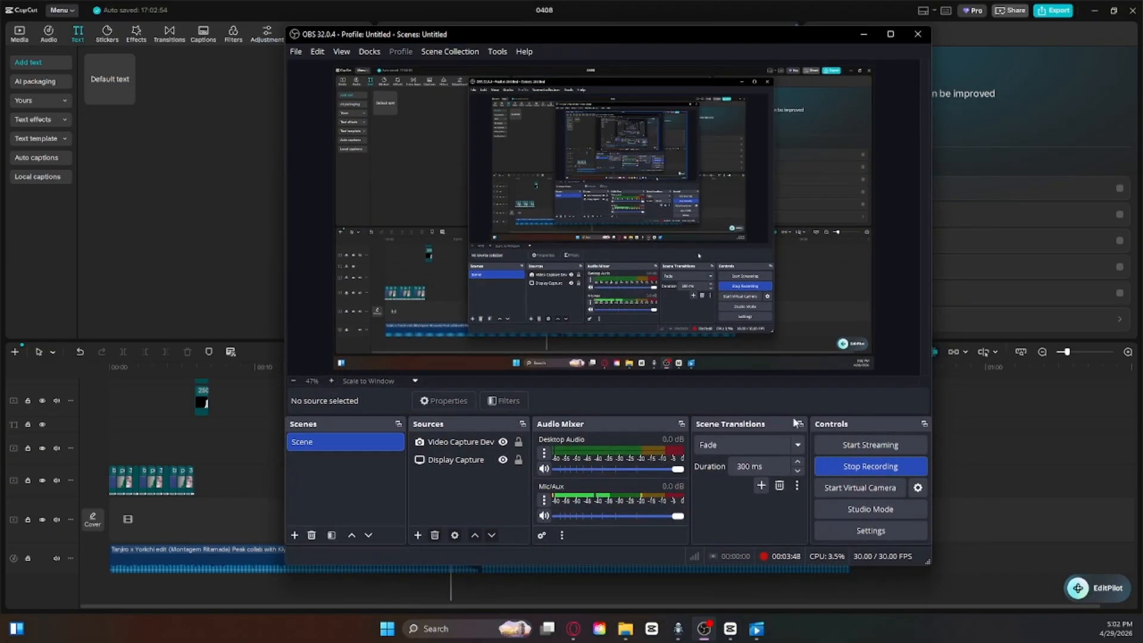
drag(745, 36, 0, 132)
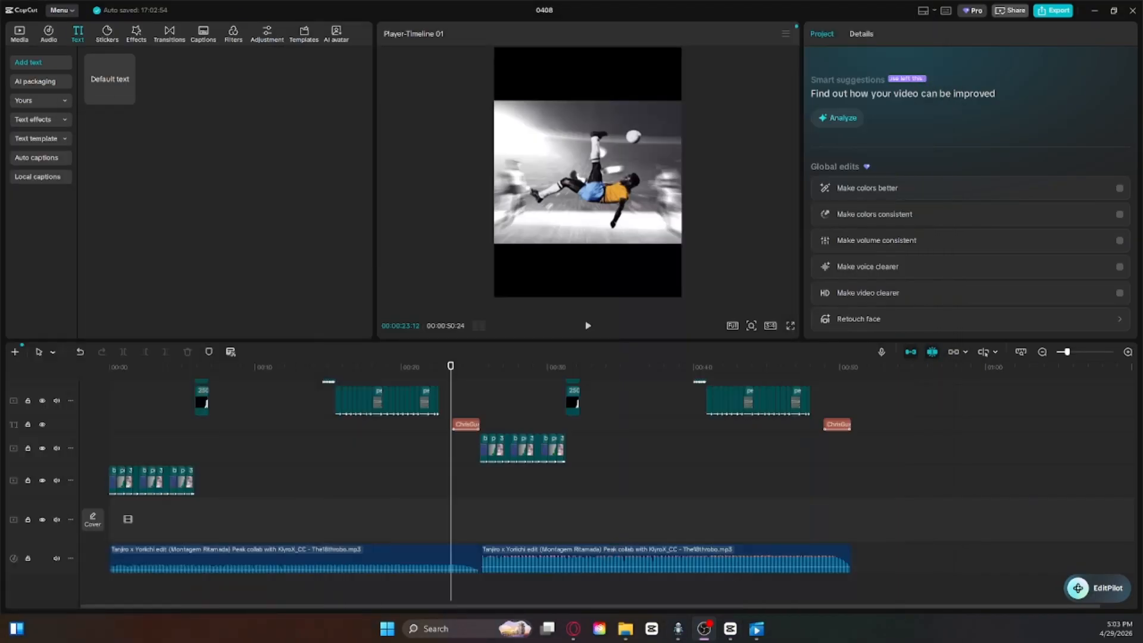
Step: Play the edit full screen from 00:00:23:12, pause it at 00:00:28:09 and leave full screen
click(791, 326)
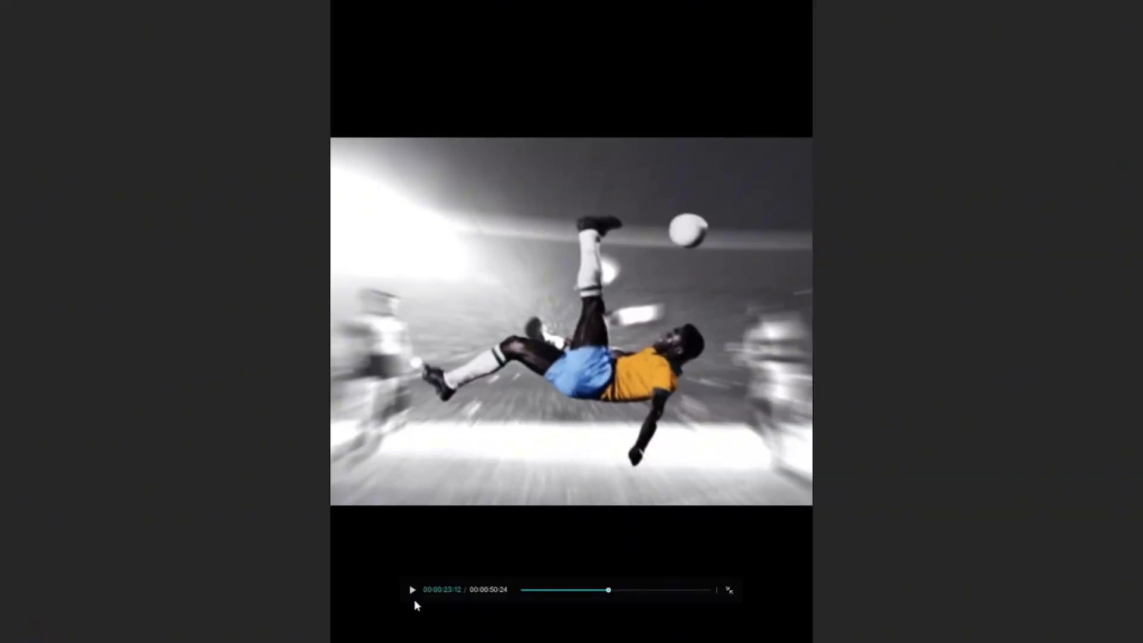
click(412, 590)
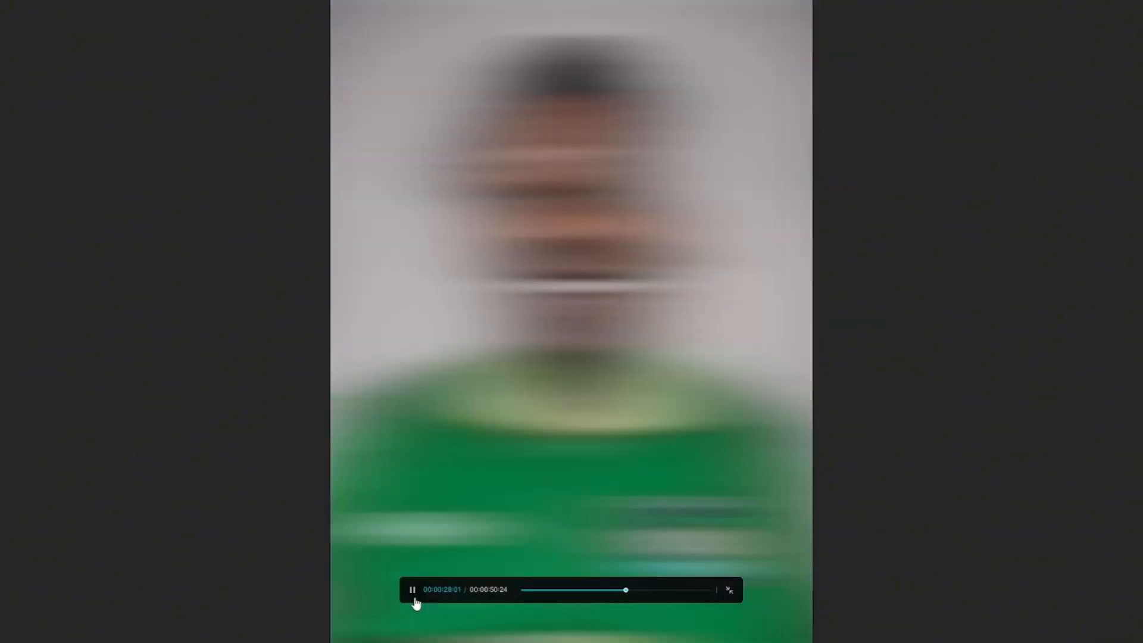
click(413, 591)
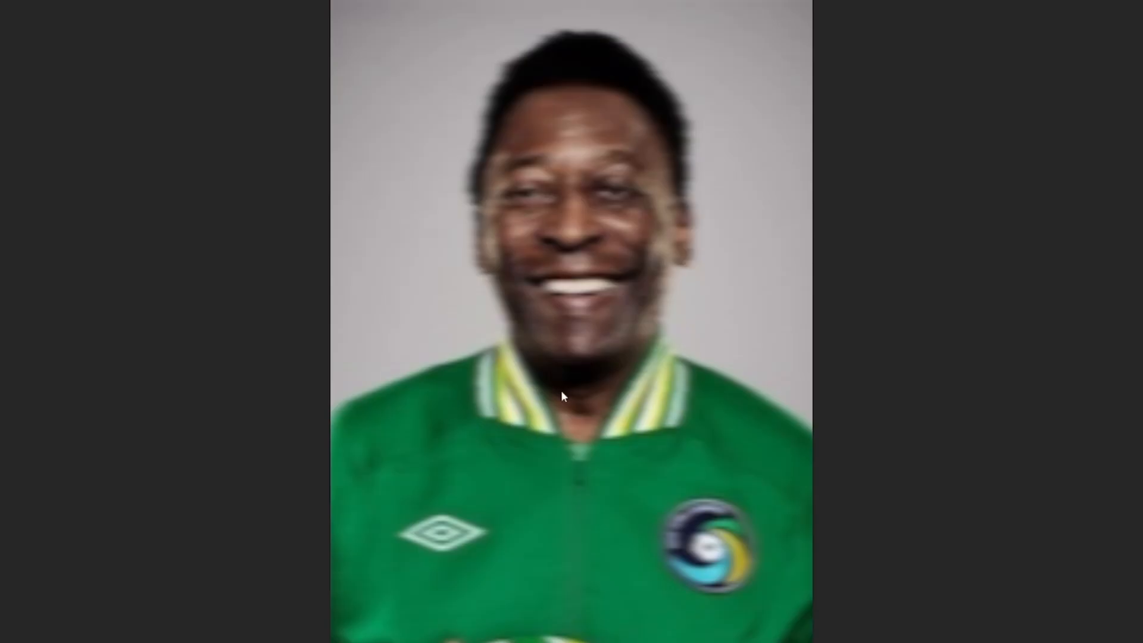
mouse_move(756, 548)
click(736, 588)
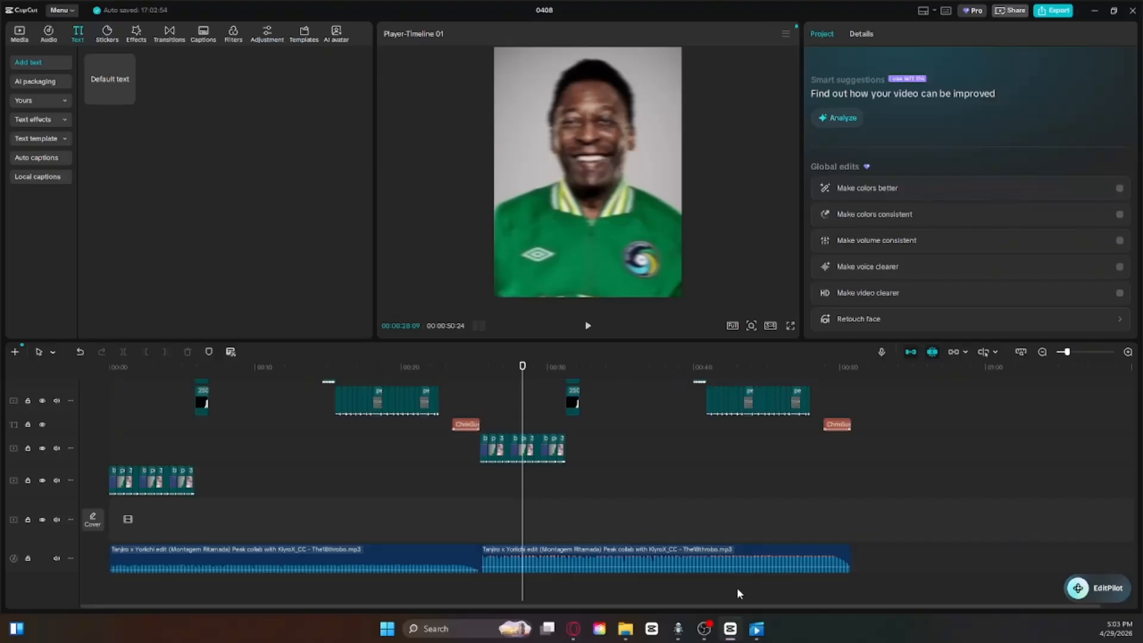